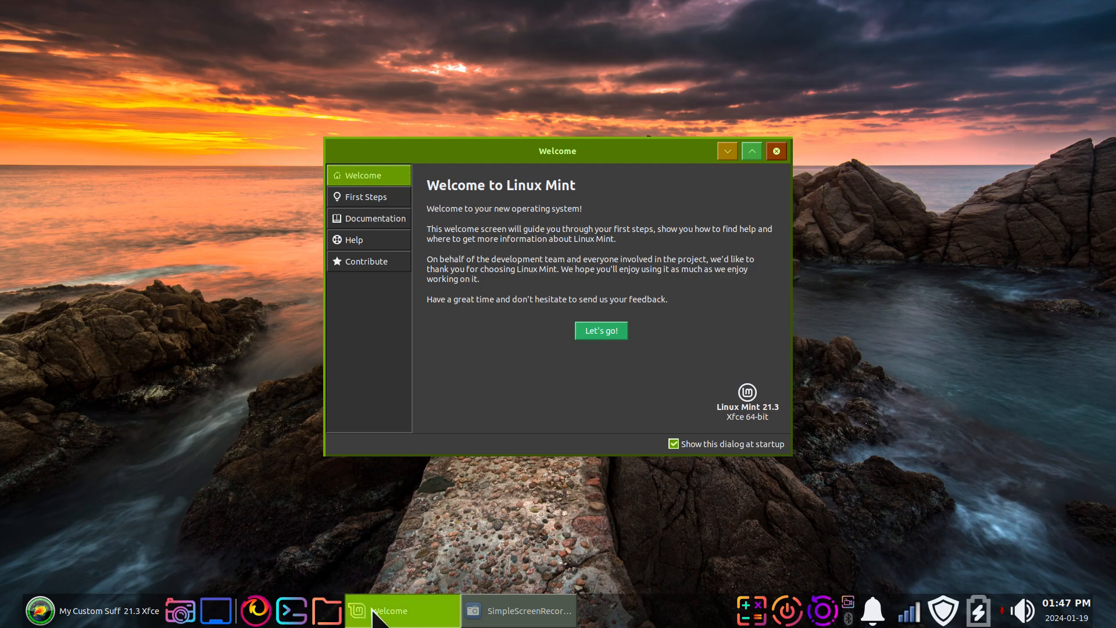
# Step: View the home folder in a resized file manager window, and close both it and the Welcome window
pyautogui.click(326, 609)
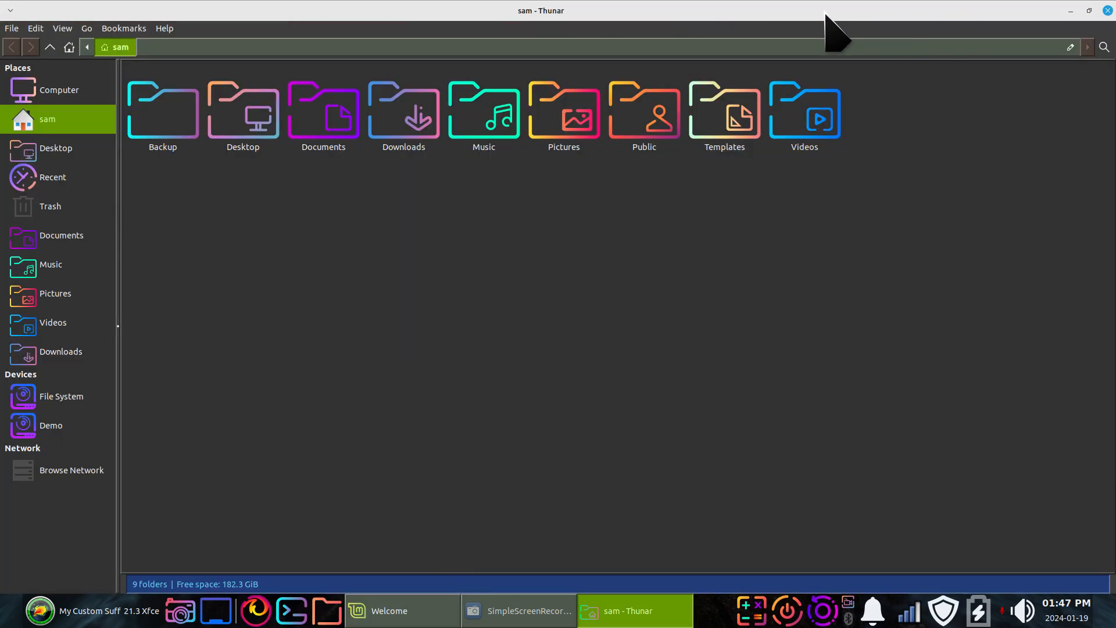
pyautogui.moveTo(825, 12); pyautogui.dragTo(821, 71)
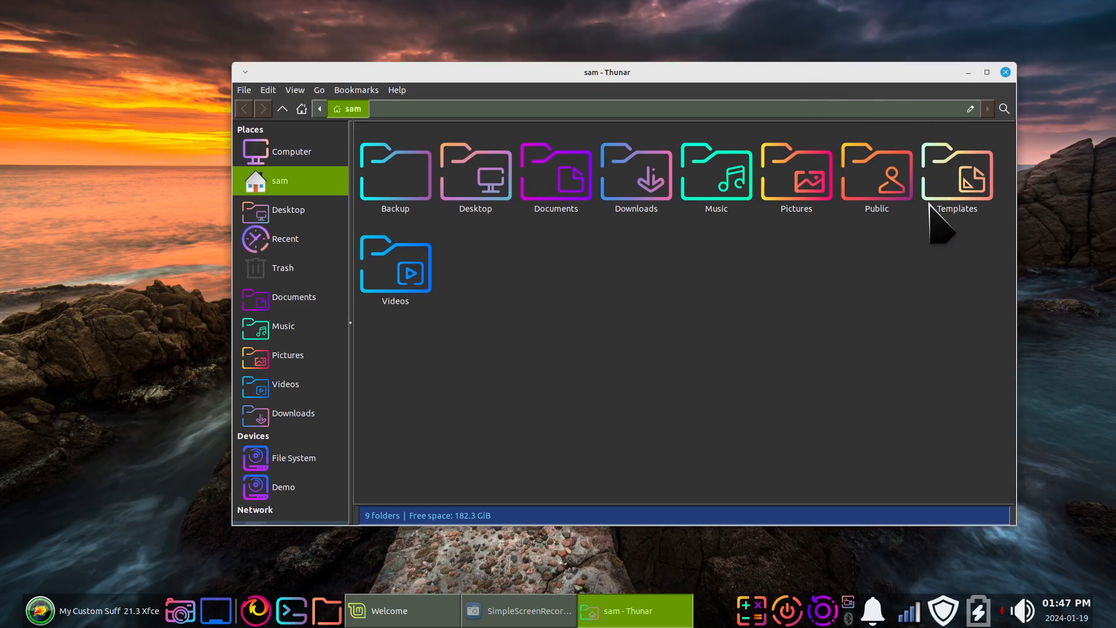
pyautogui.click(1006, 72)
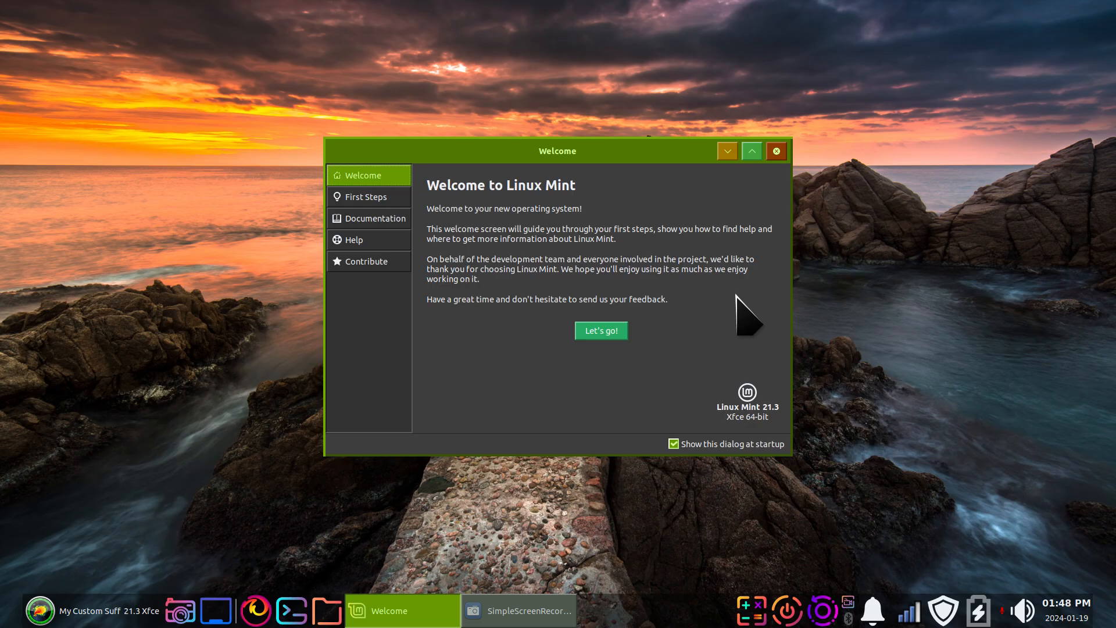
pyautogui.click(777, 152)
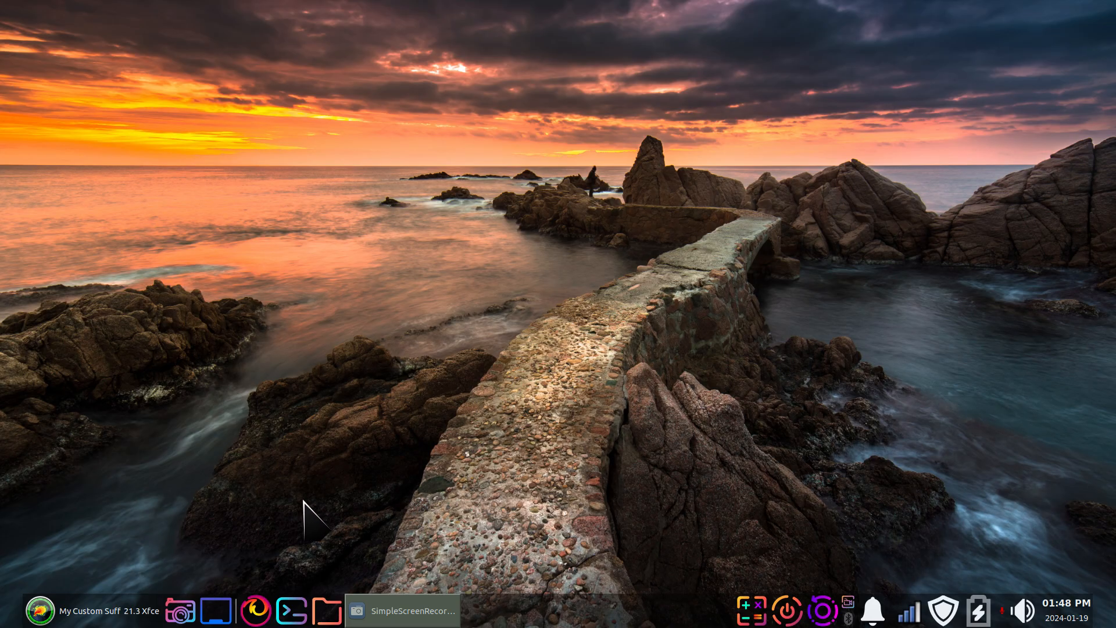
# Step: Open the Whisker Menu's appearance properties and the icon chooser for its panel button
pyautogui.rightClick(42, 617)
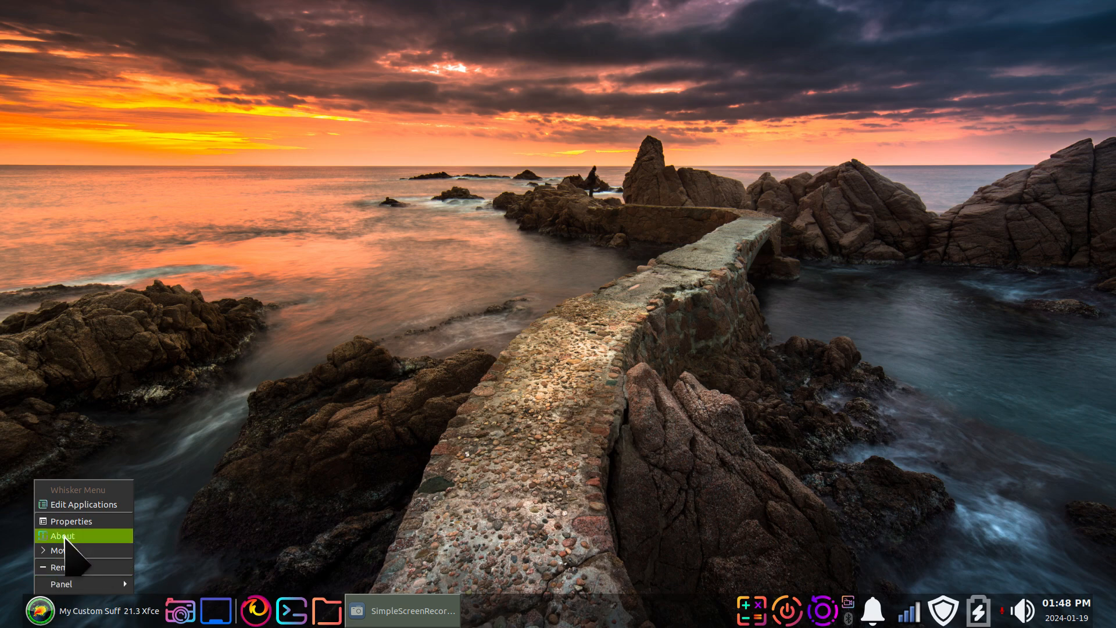
pyautogui.click(70, 521)
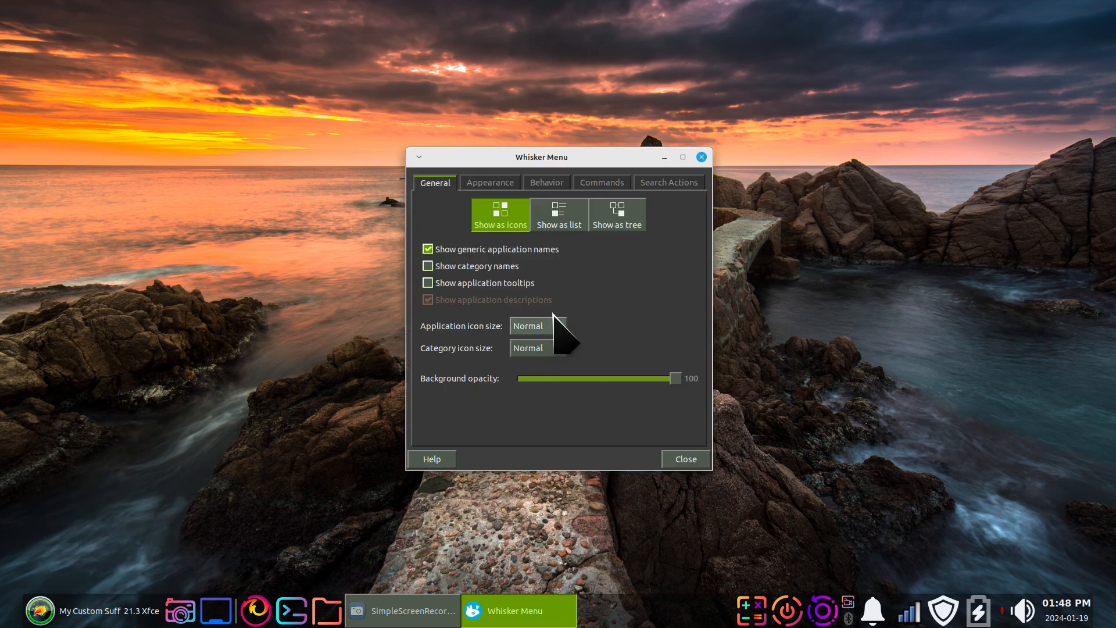
pyautogui.click(498, 184)
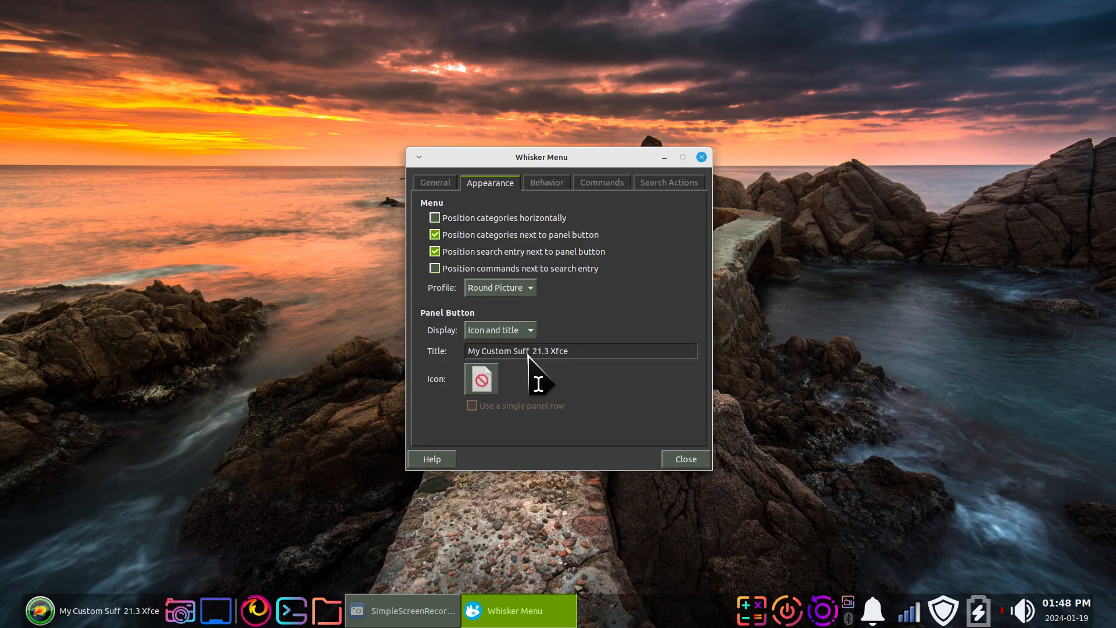
pyautogui.click(482, 381)
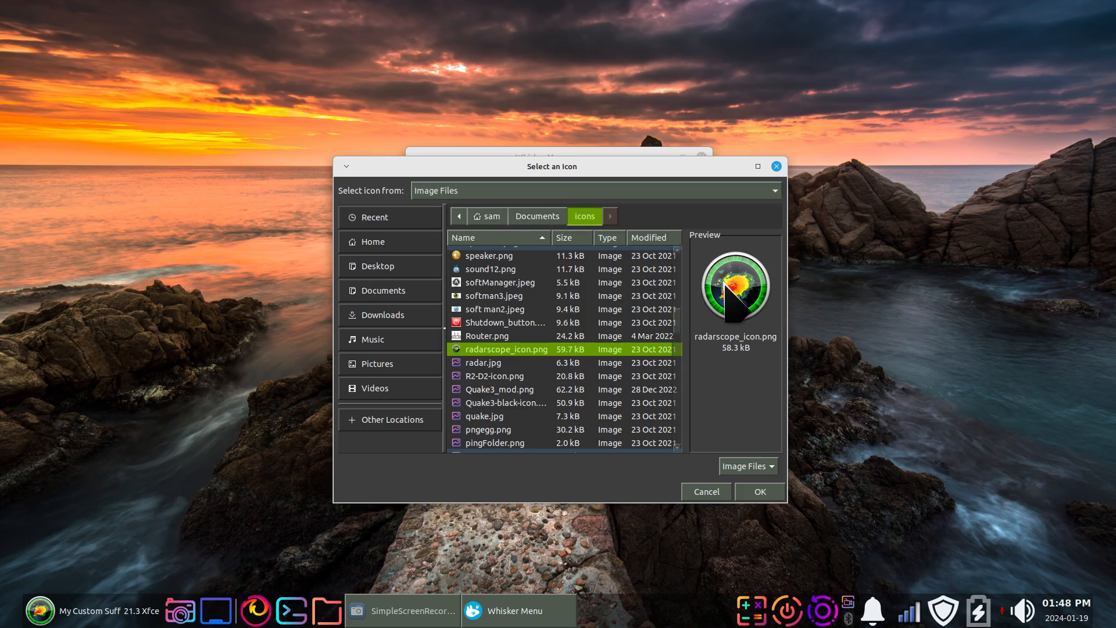
# Step: Search all icons for "mint", browse the logos, and close the icon chooser and Whisker Menu properties without picking one
pyautogui.click(486, 192)
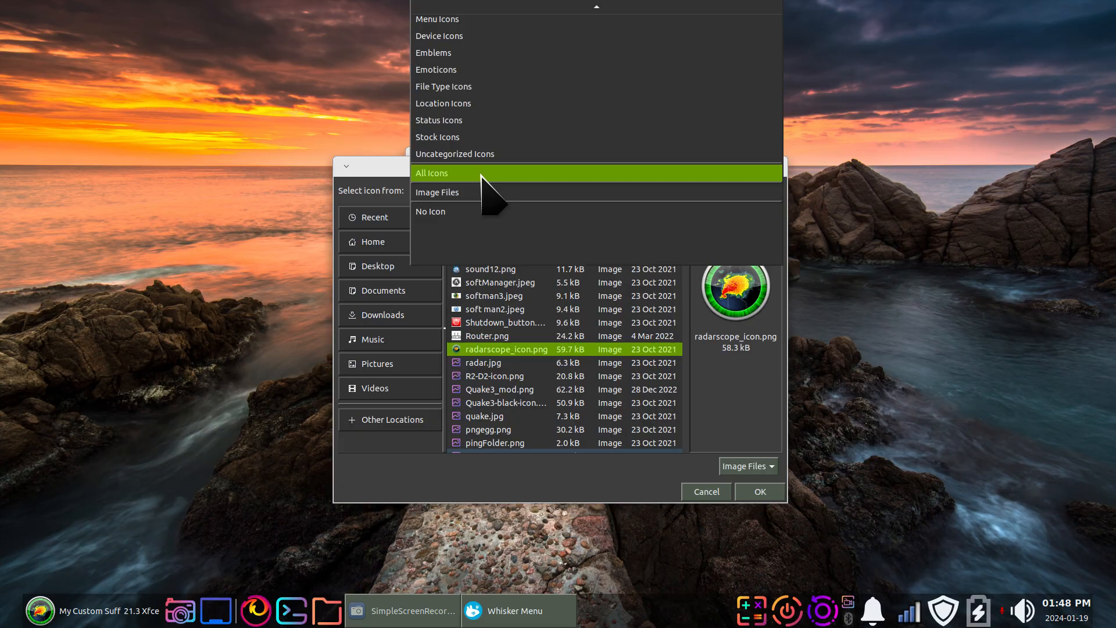
pyautogui.click(482, 177)
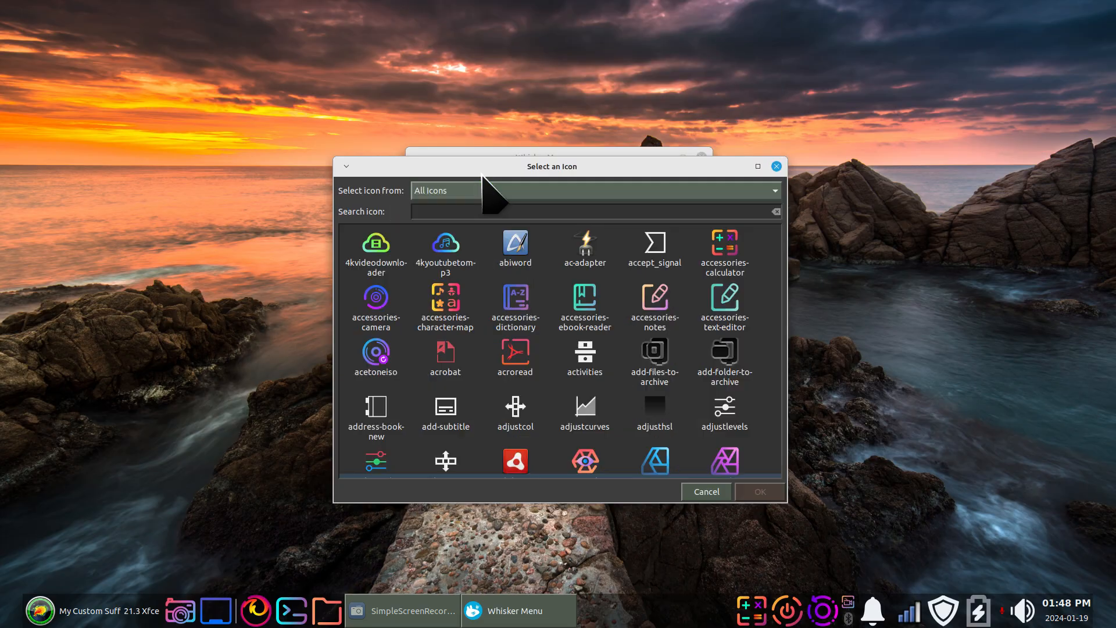
pyautogui.click(457, 213)
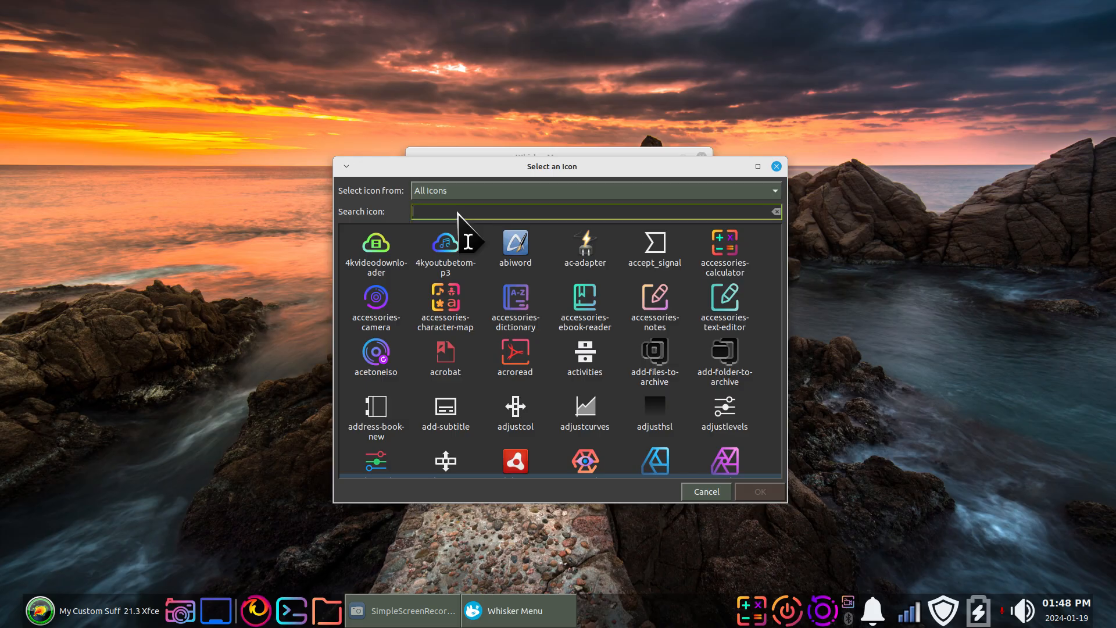
pyautogui.write('mint')
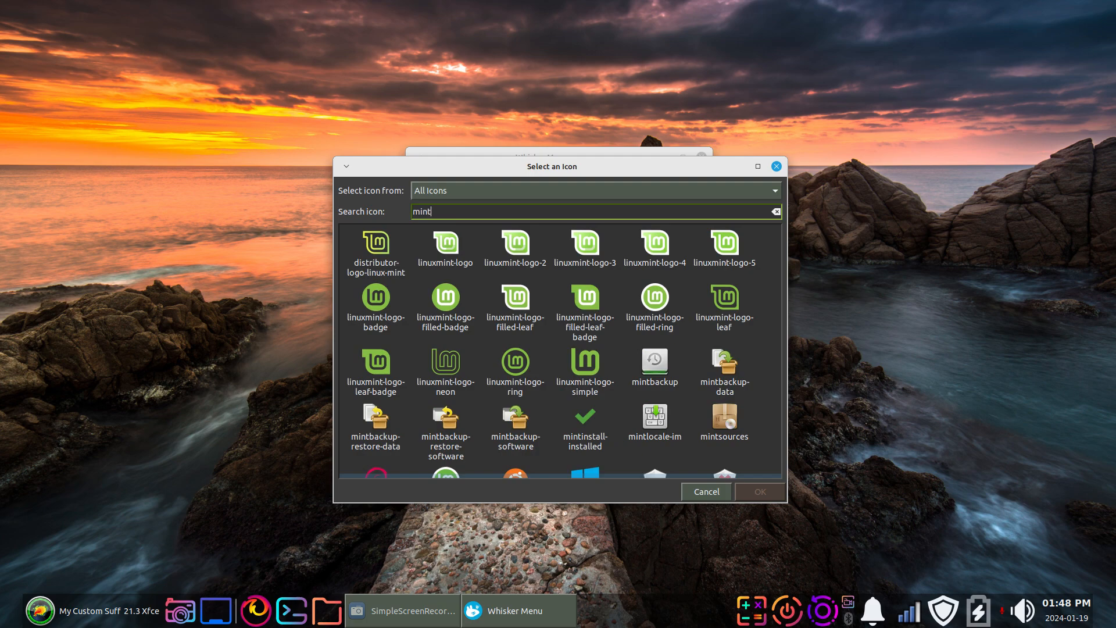
pyautogui.scroll(-2, 601, 293)
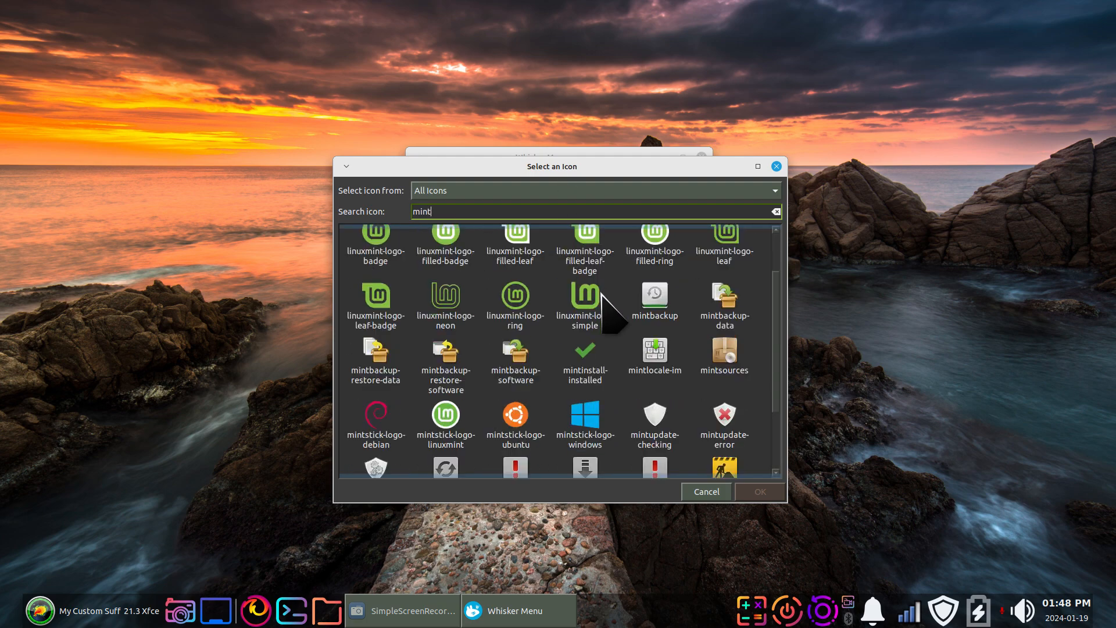
pyautogui.scroll(-2, 607, 303)
pyautogui.scroll(3, 617, 317)
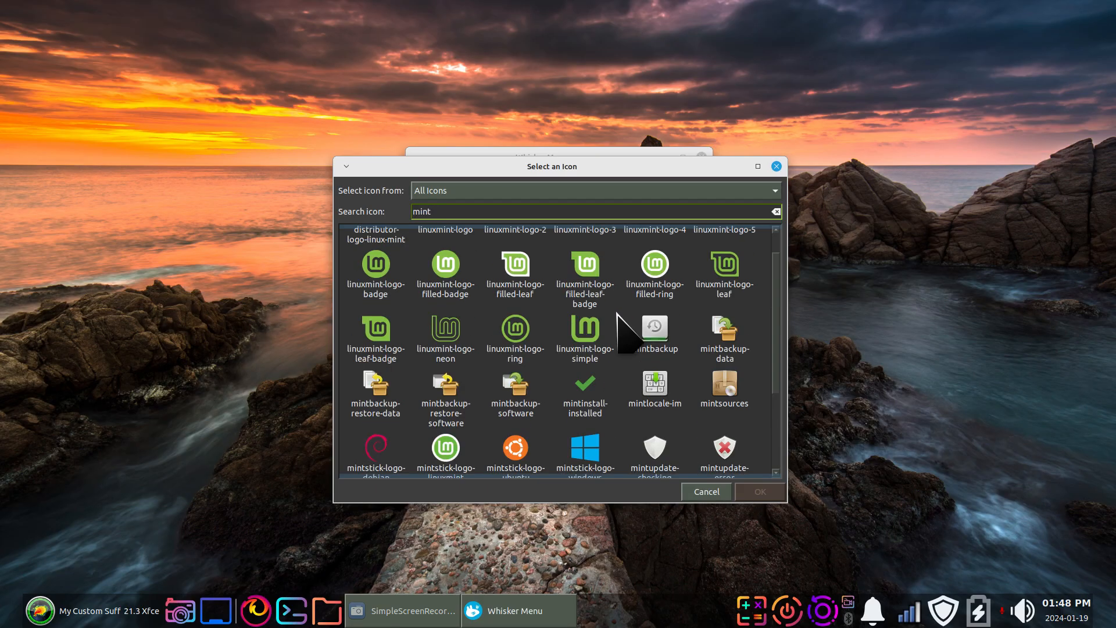
pyautogui.scroll(1, 617, 317)
pyautogui.click(776, 166)
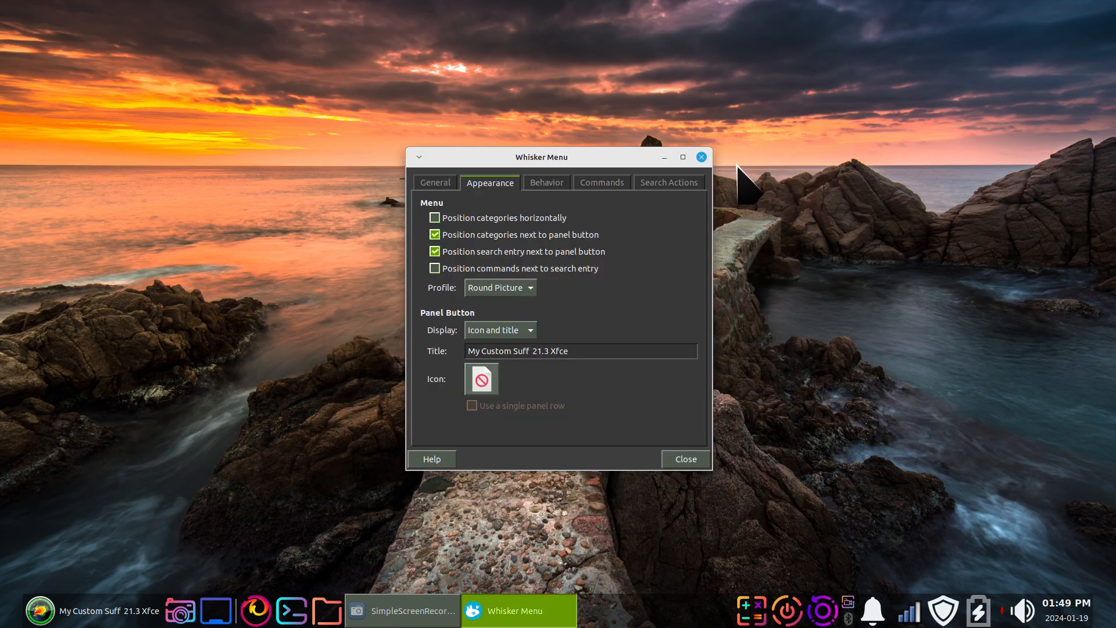
pyautogui.click(701, 157)
# Step: Open the Appearance settings from the Settings manager and move the window up and to the left on the desktop
pyautogui.click(148, 608)
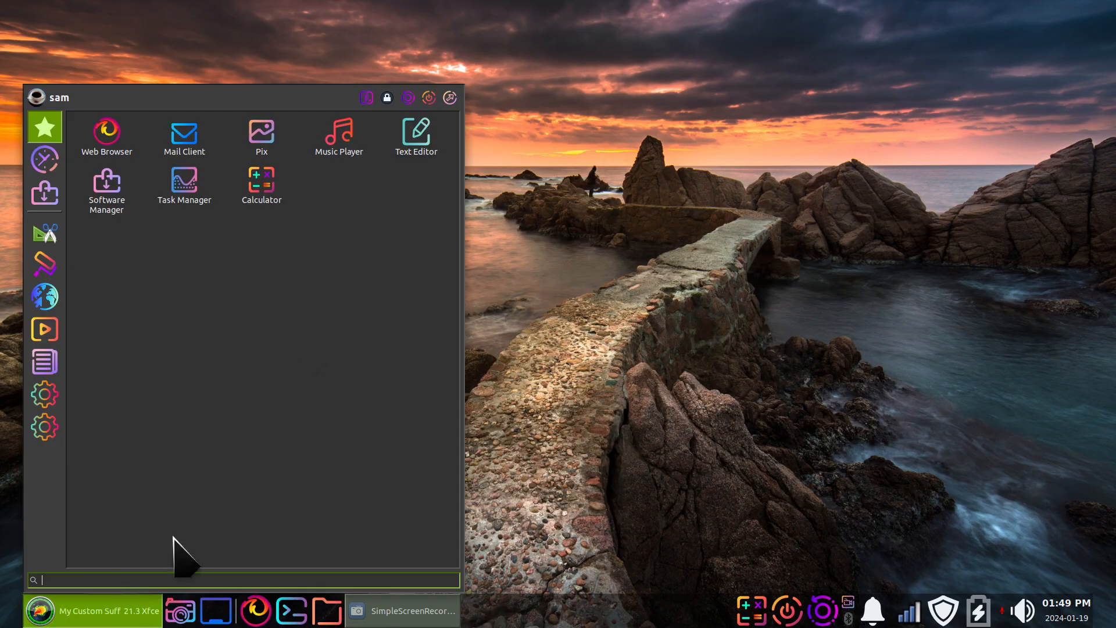
pyautogui.click(366, 97)
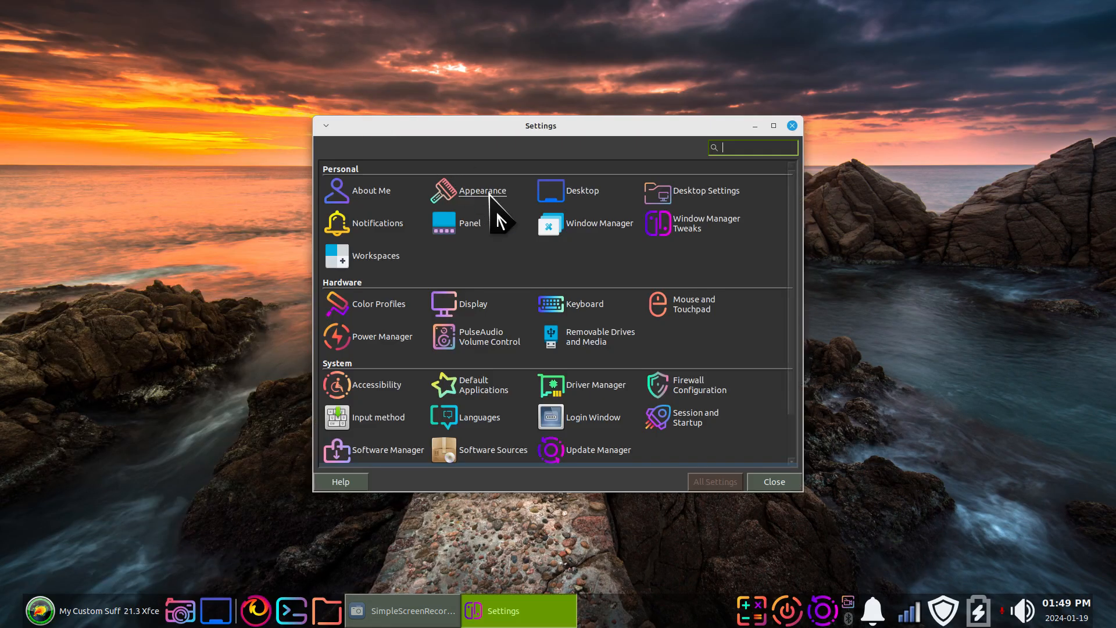
pyautogui.click(490, 194)
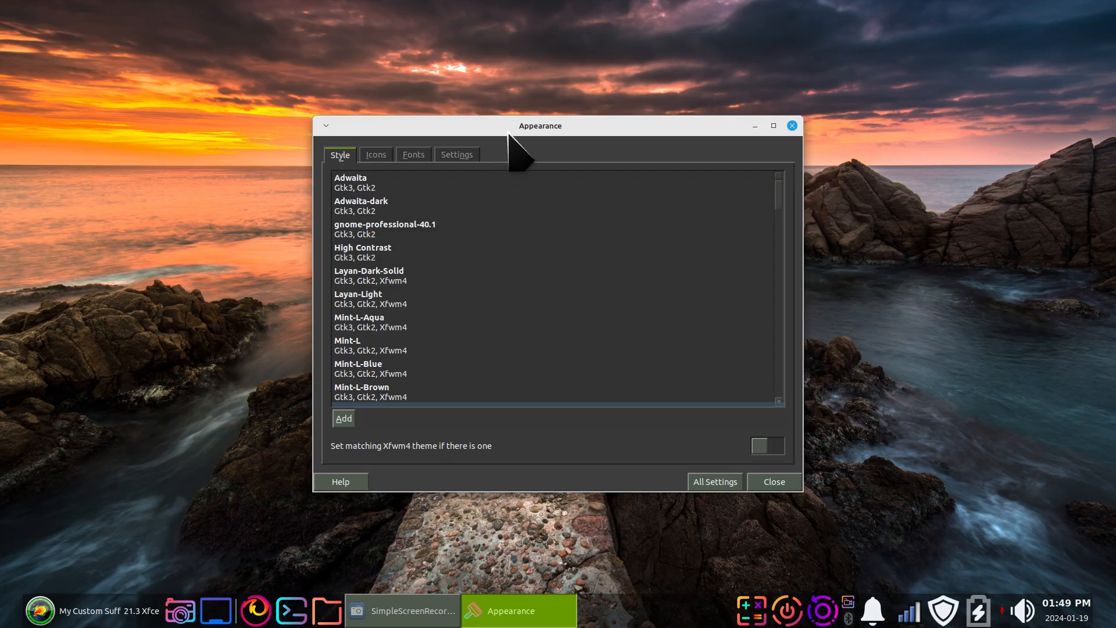
pyautogui.moveTo(509, 134); pyautogui.dragTo(435, 83)
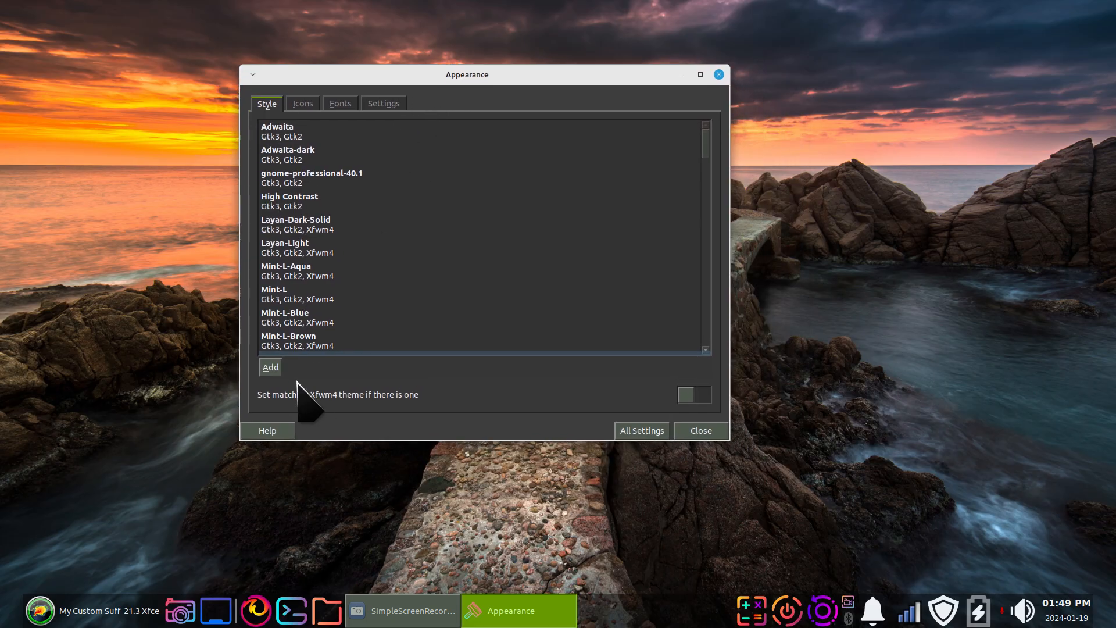
# Step: Look through the installed style themes and icon themes in the Appearance settings
pyautogui.click(303, 103)
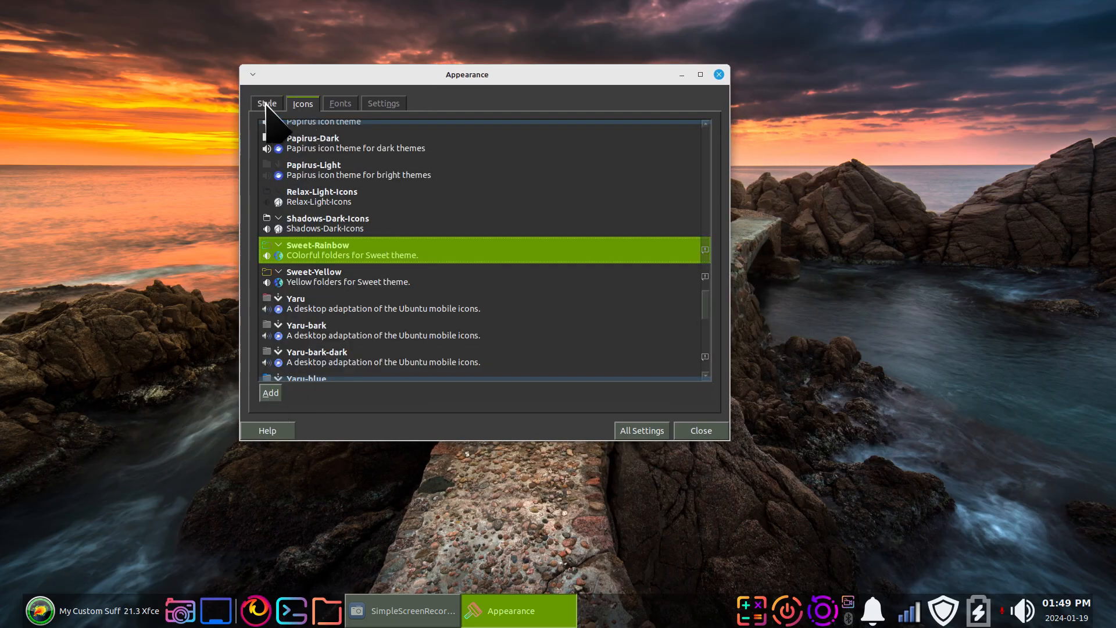
pyautogui.click(267, 104)
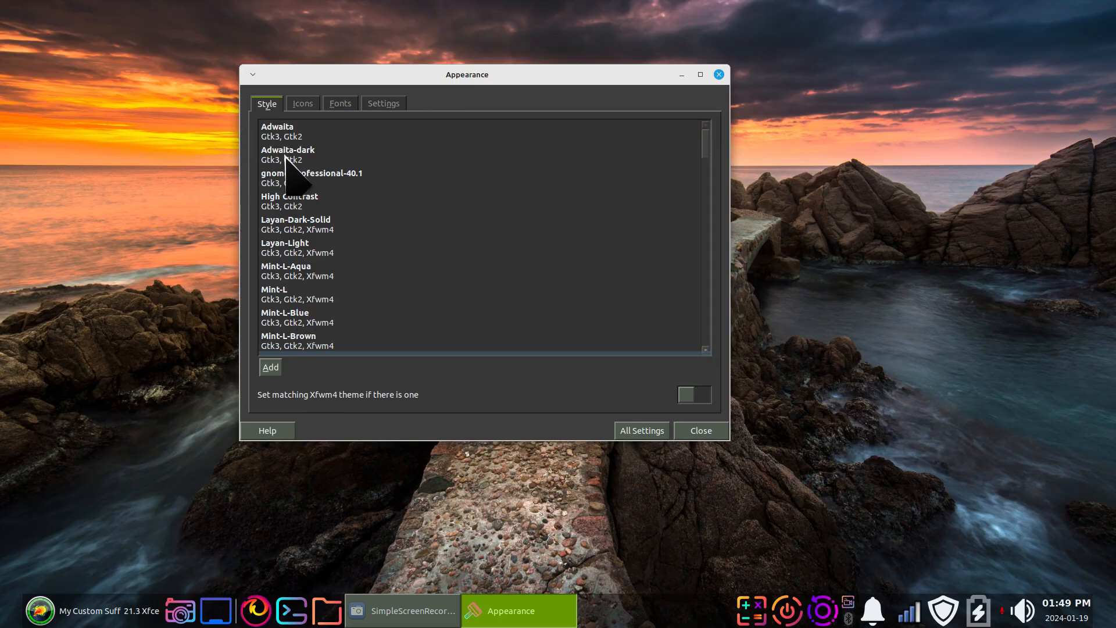
pyautogui.click(303, 104)
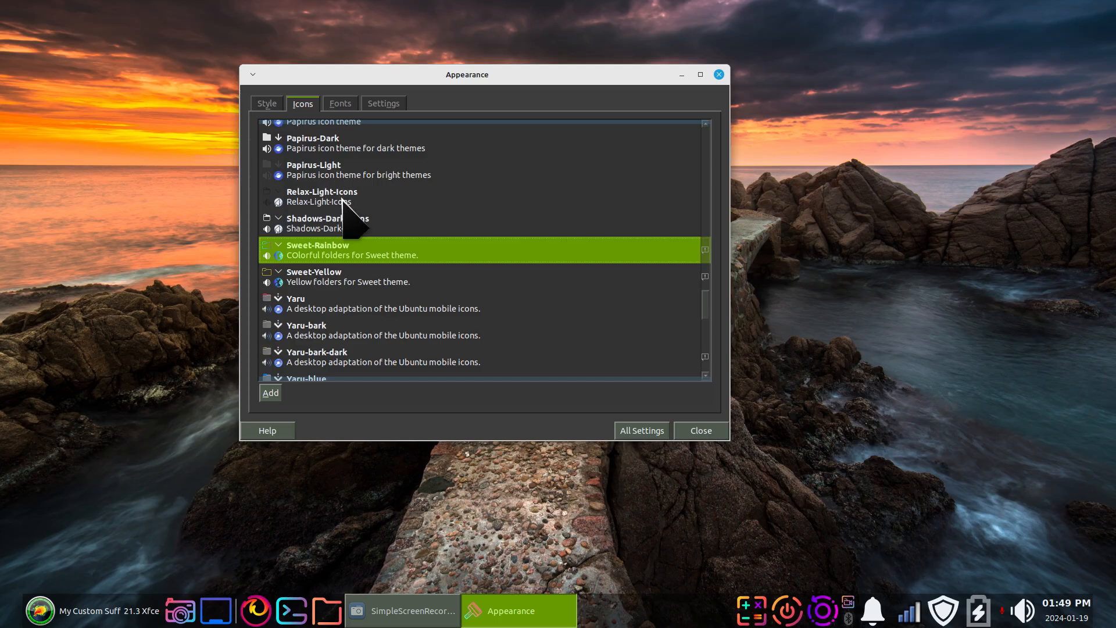
pyautogui.click(271, 106)
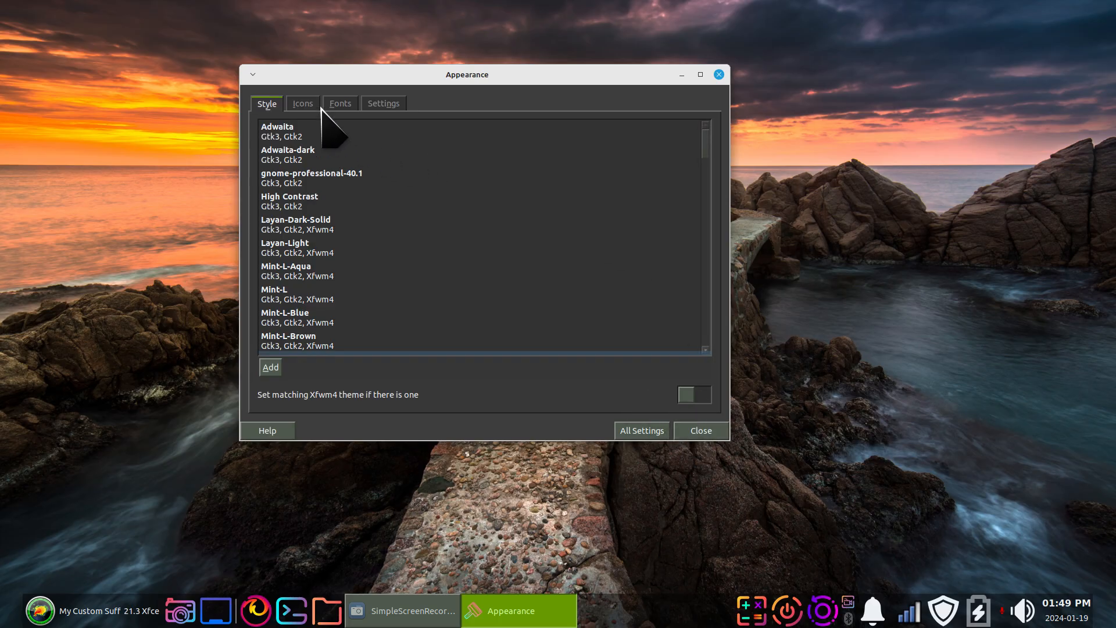
# Step: Show the icon themes and arrange the Appearance window beside a file manager window of the home folder
pyautogui.click(303, 103)
pyautogui.moveTo(367, 96); pyautogui.dragTo(147, 214)
pyautogui.click(327, 610)
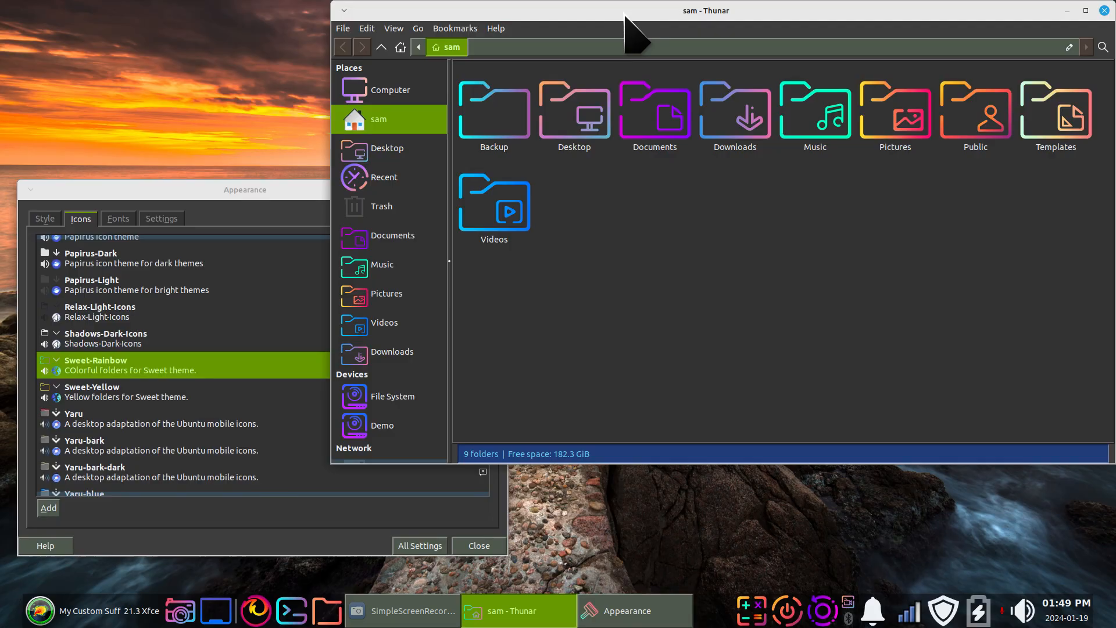
pyautogui.moveTo(625, 14); pyautogui.dragTo(749, 35)
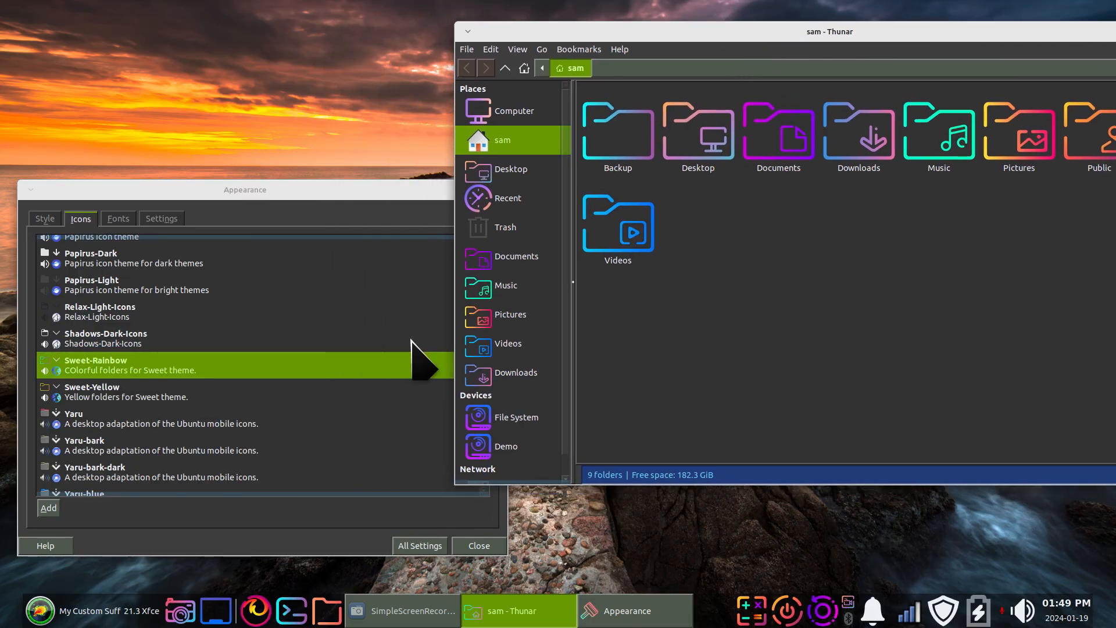
# Step: Preview the Sweet-Yellow, Sweet-Rainbow, Shadows-Dark-Icons and Relax-Light-Icons icon themes one after another
pyautogui.click(107, 395)
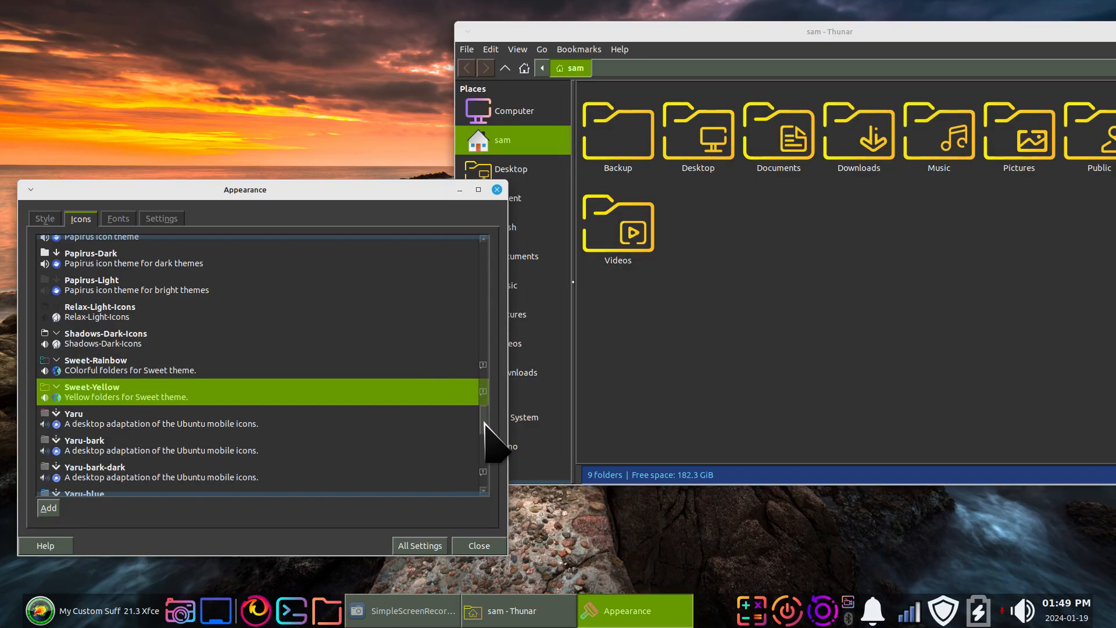
pyautogui.moveTo(484, 423)
pyautogui.mouseDown()
pyautogui.moveTo(486, 486)
pyautogui.moveTo(494, 416)
pyautogui.moveTo(487, 433)
pyautogui.mouseUp()
pyautogui.click(129, 410)
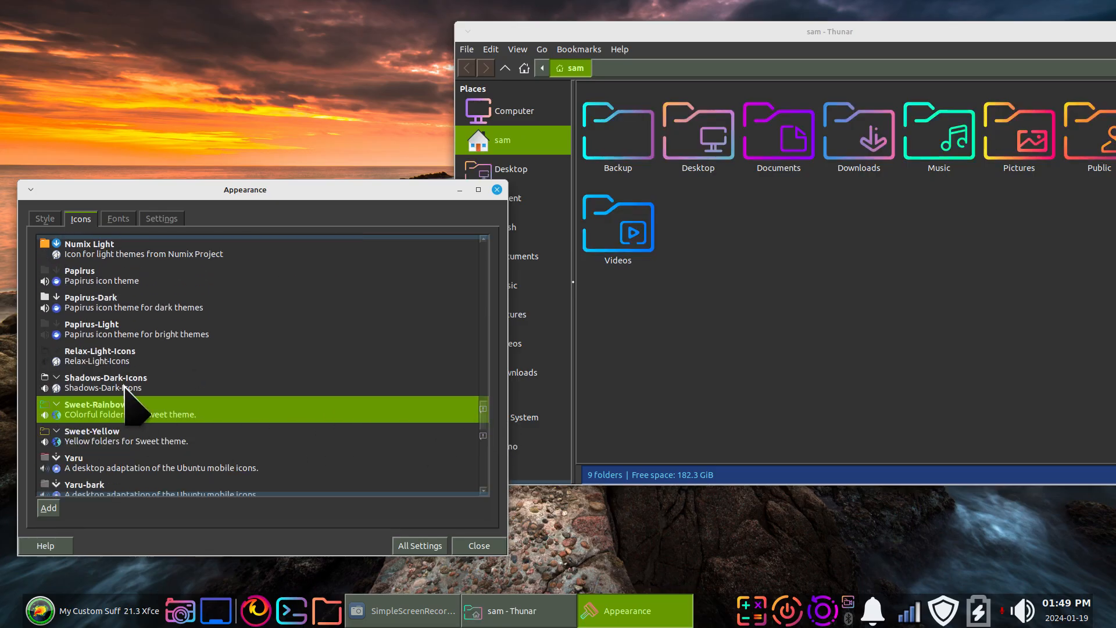
pyautogui.click(124, 386)
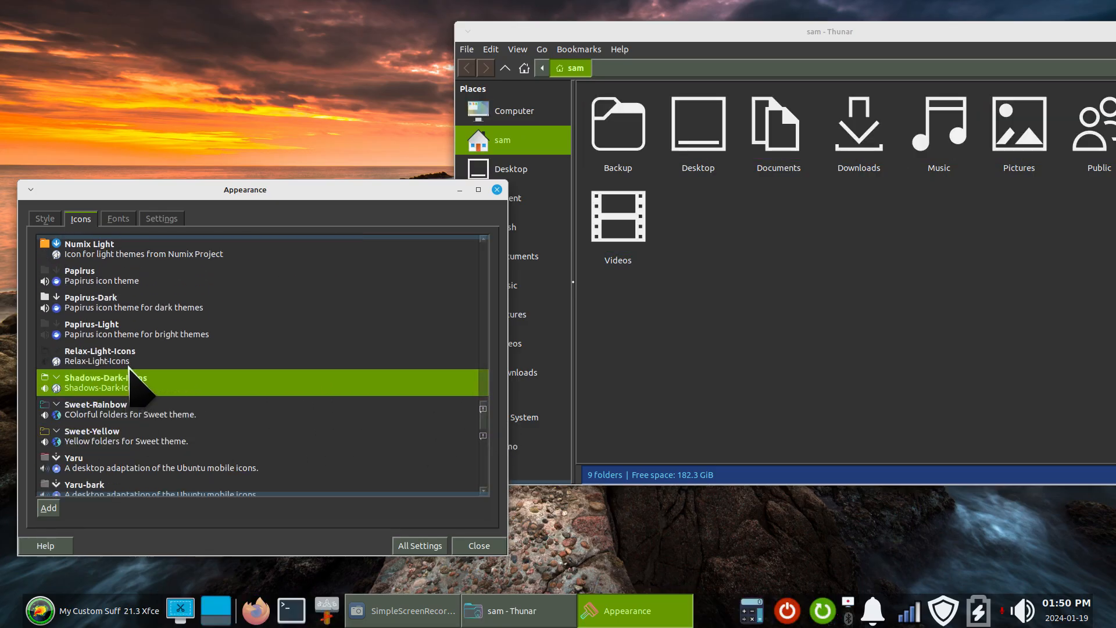
pyautogui.click(126, 359)
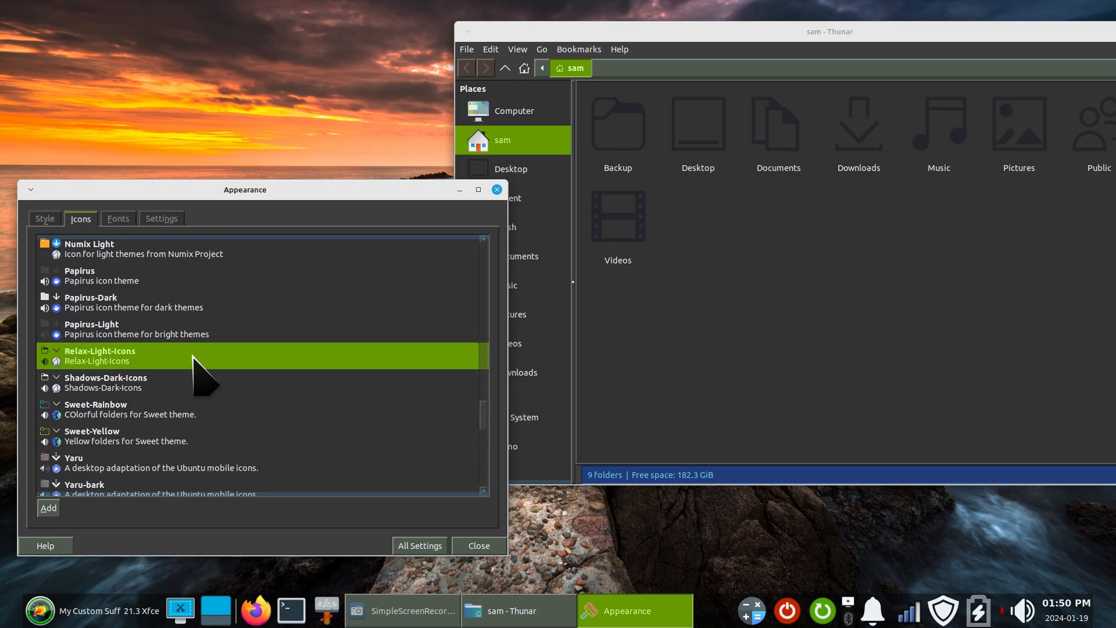
# Step: Preview the candy-icons and Breeze icon themes from the start of the list, and apply the Futura icon theme
pyautogui.scroll(5, 194, 356)
pyautogui.scroll(3, 183, 279)
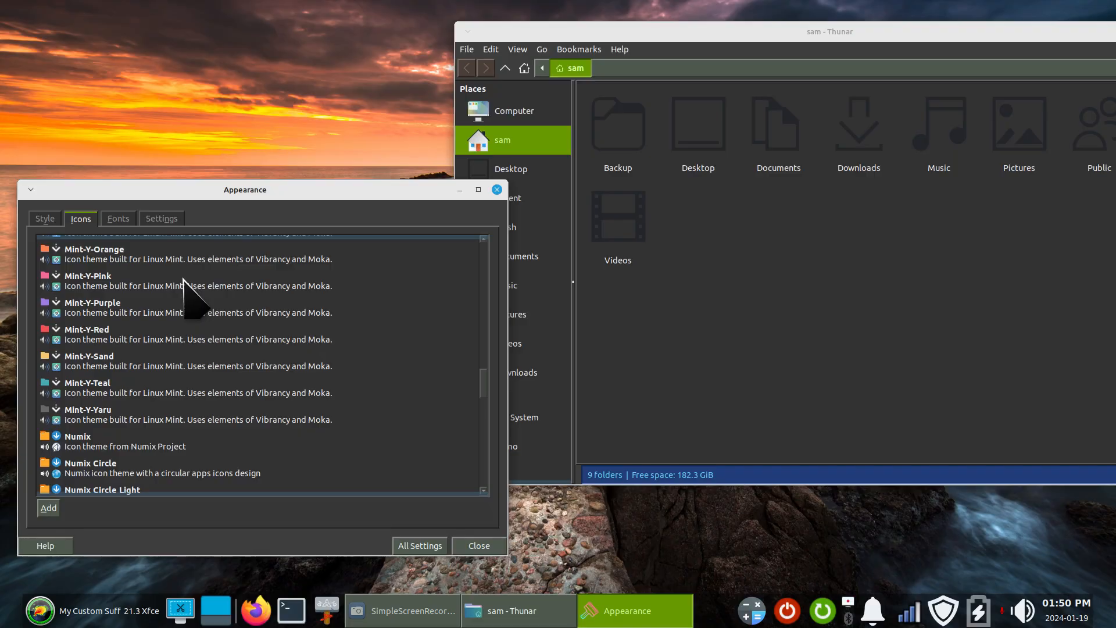
pyautogui.scroll(20, 184, 279)
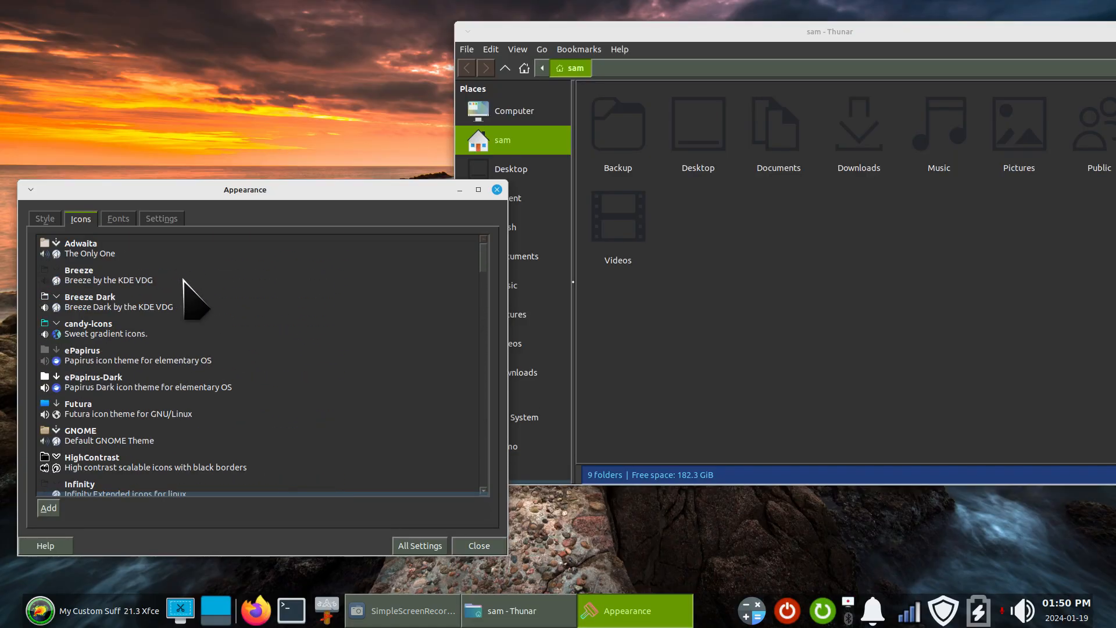
pyautogui.click(123, 329)
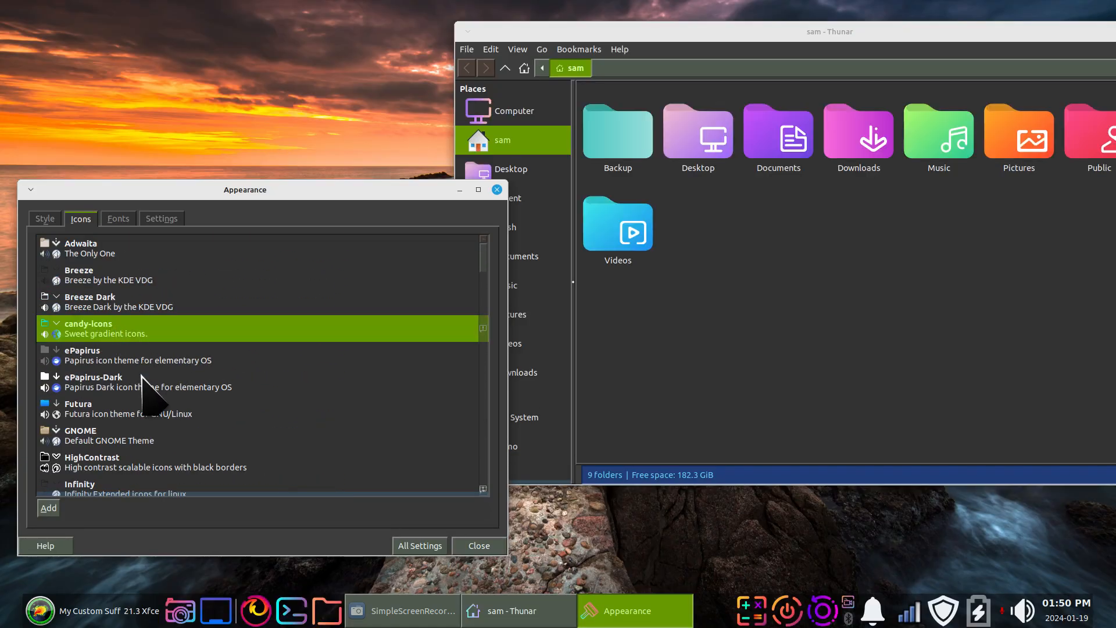
pyautogui.click(103, 280)
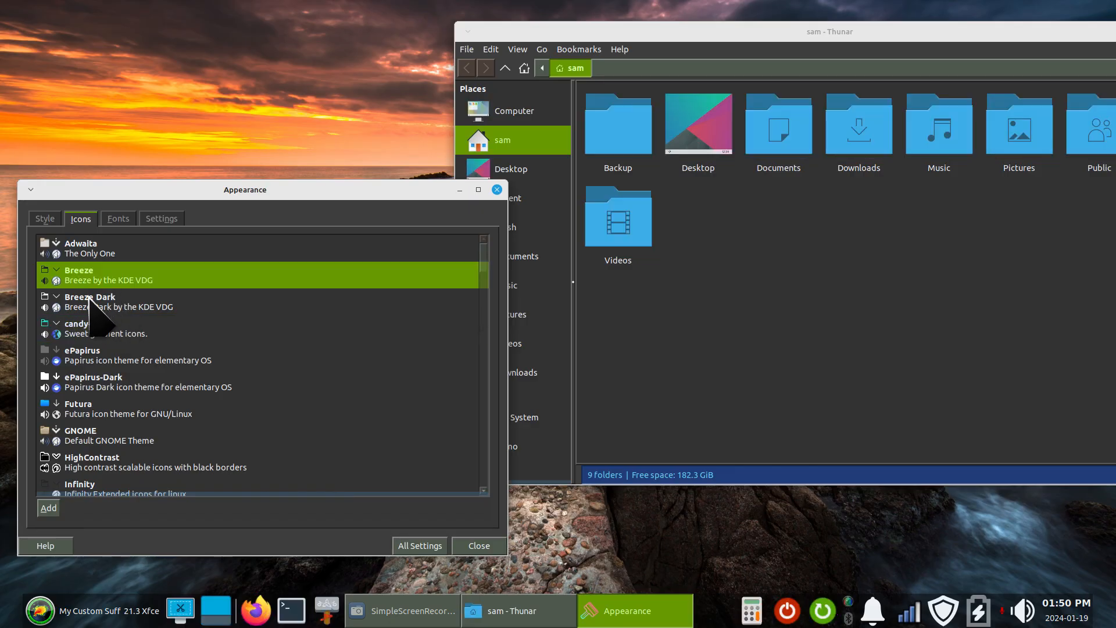
pyautogui.click(100, 329)
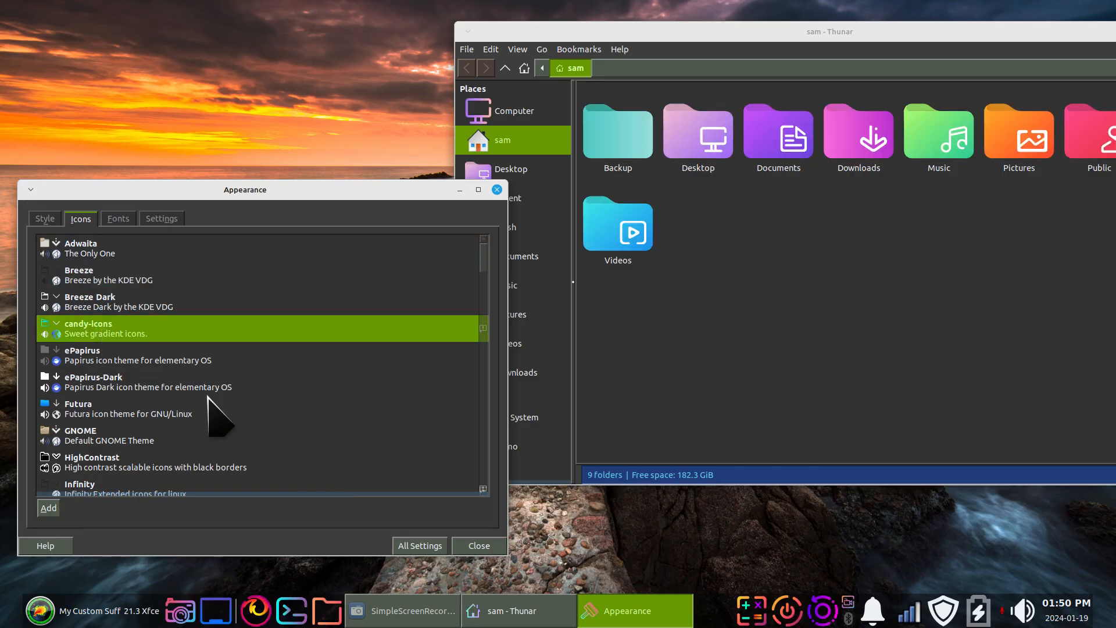
pyautogui.click(125, 414)
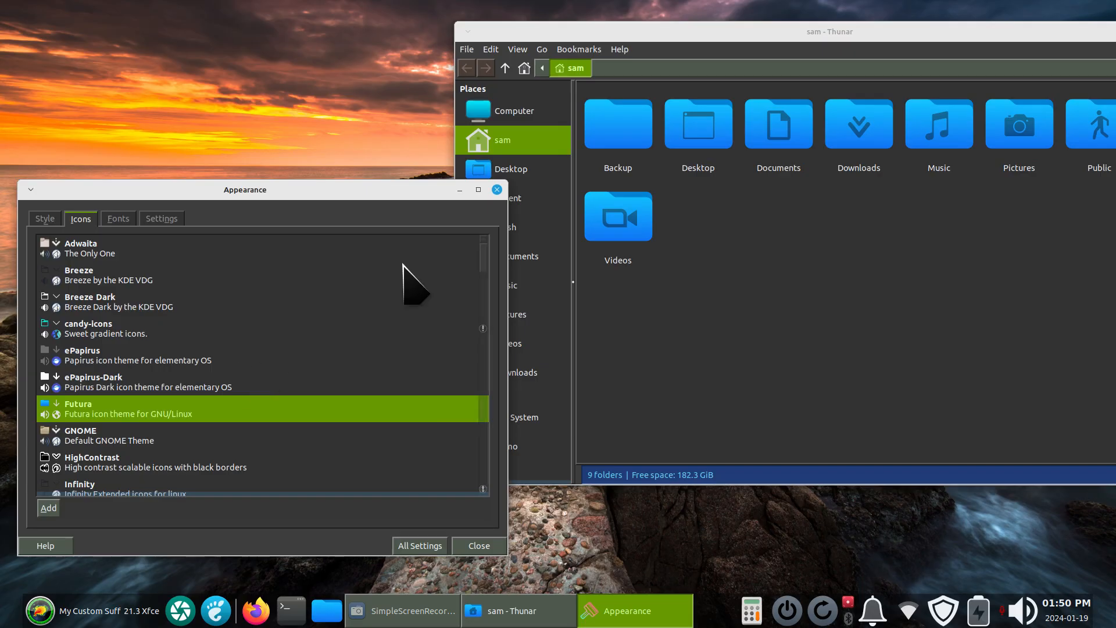
# Step: Close the Appearance window, centre the file manager window on the desktop, and show the hidden files of the home folder
pyautogui.click(498, 190)
pyautogui.moveTo(698, 39); pyautogui.dragTo(364, 99)
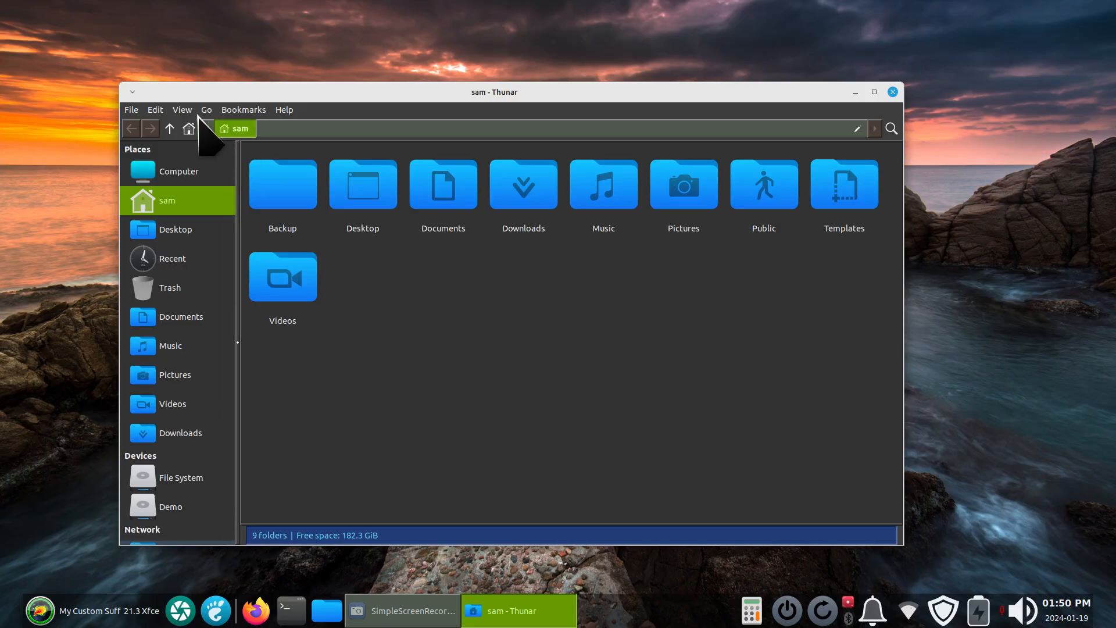
pyautogui.click(182, 110)
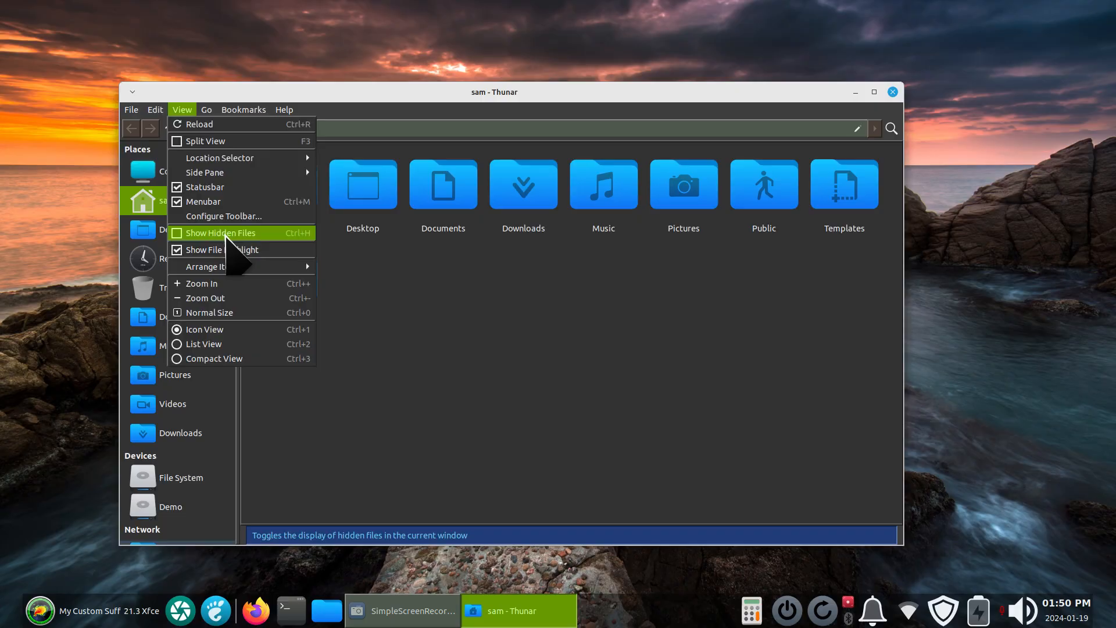
pyautogui.click(296, 233)
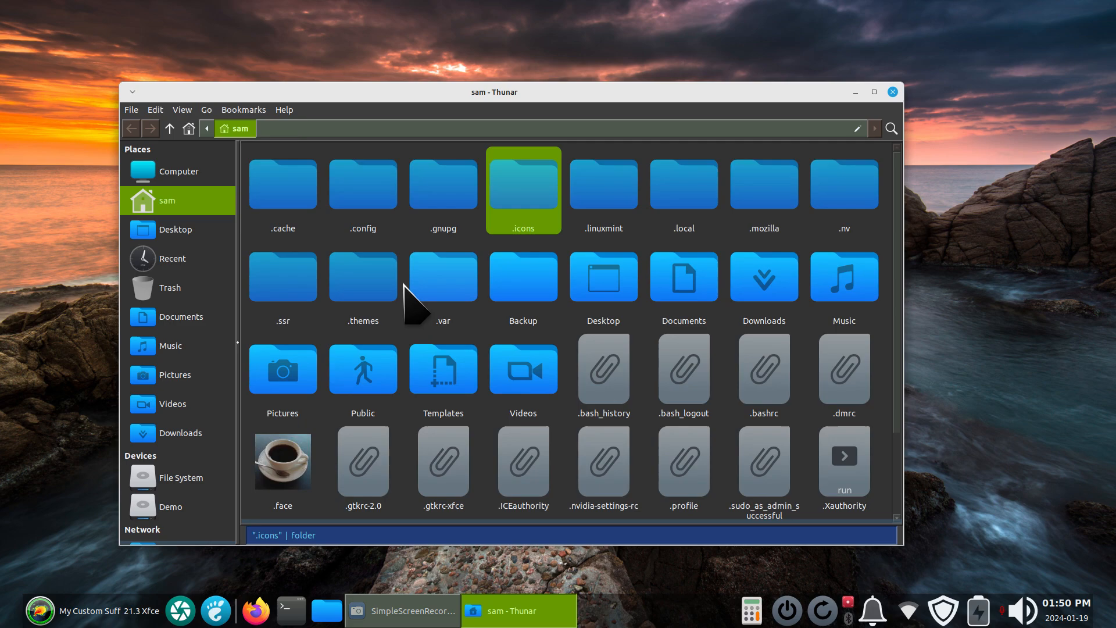
pyautogui.click(368, 313)
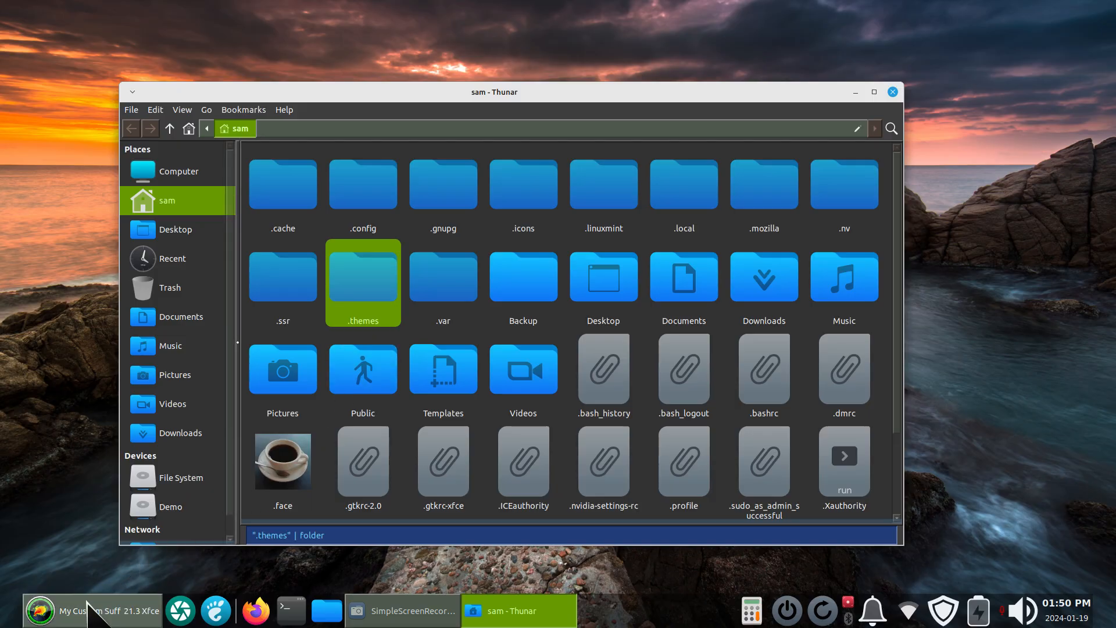
# Step: Reopen the Appearance settings beside the file manager window and show the icon themes
pyautogui.click(70, 611)
pyautogui.click(366, 97)
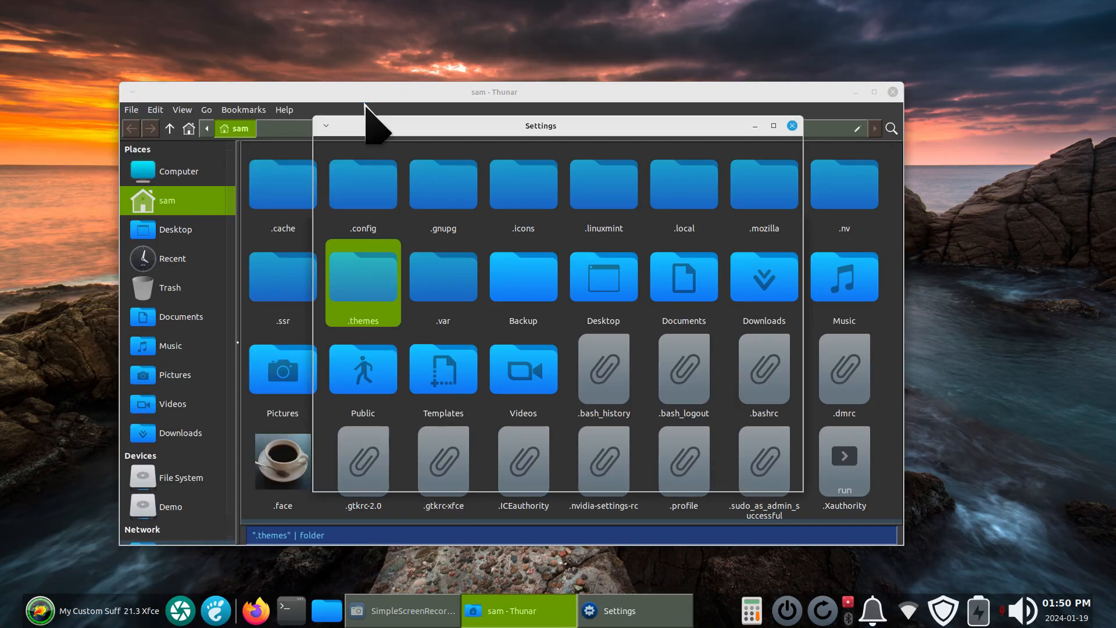
pyautogui.click(494, 198)
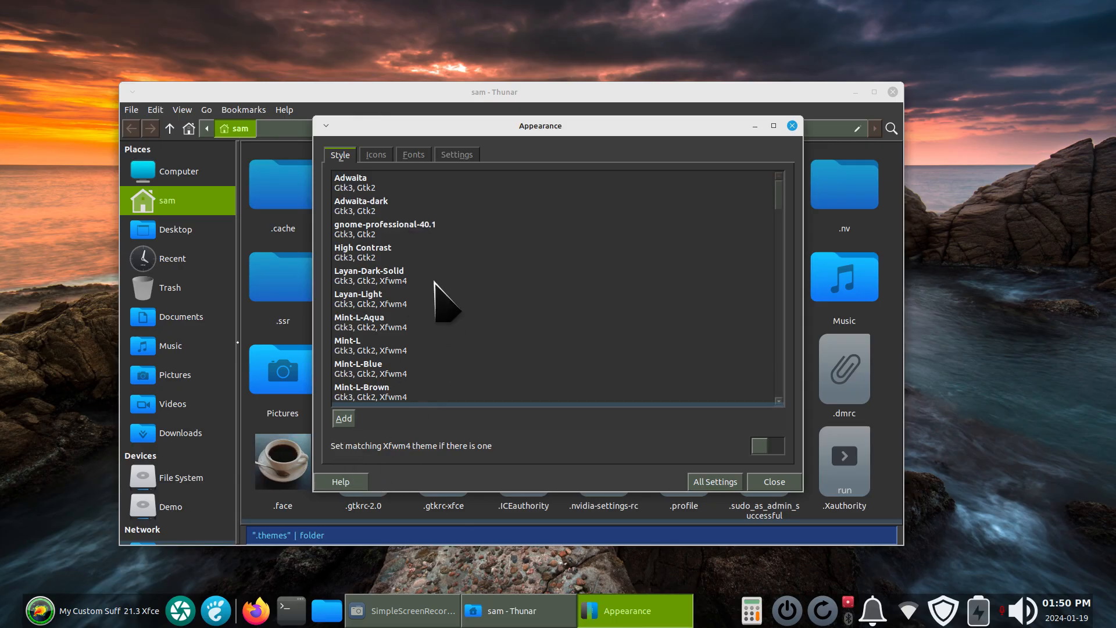
pyautogui.moveTo(448, 131); pyautogui.dragTo(696, 145)
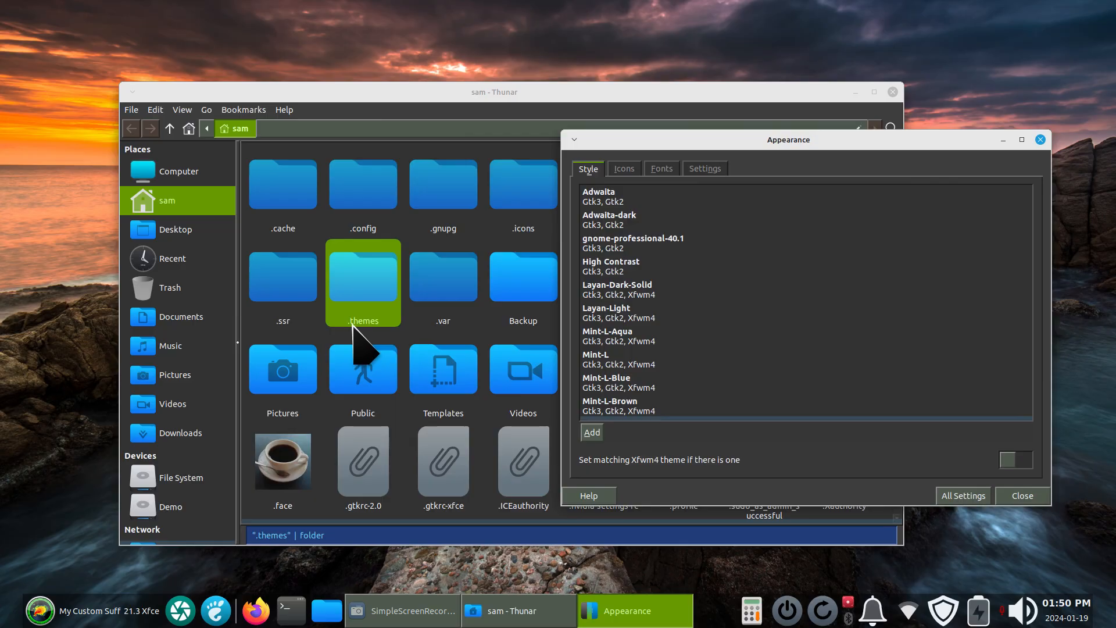
pyautogui.click(625, 169)
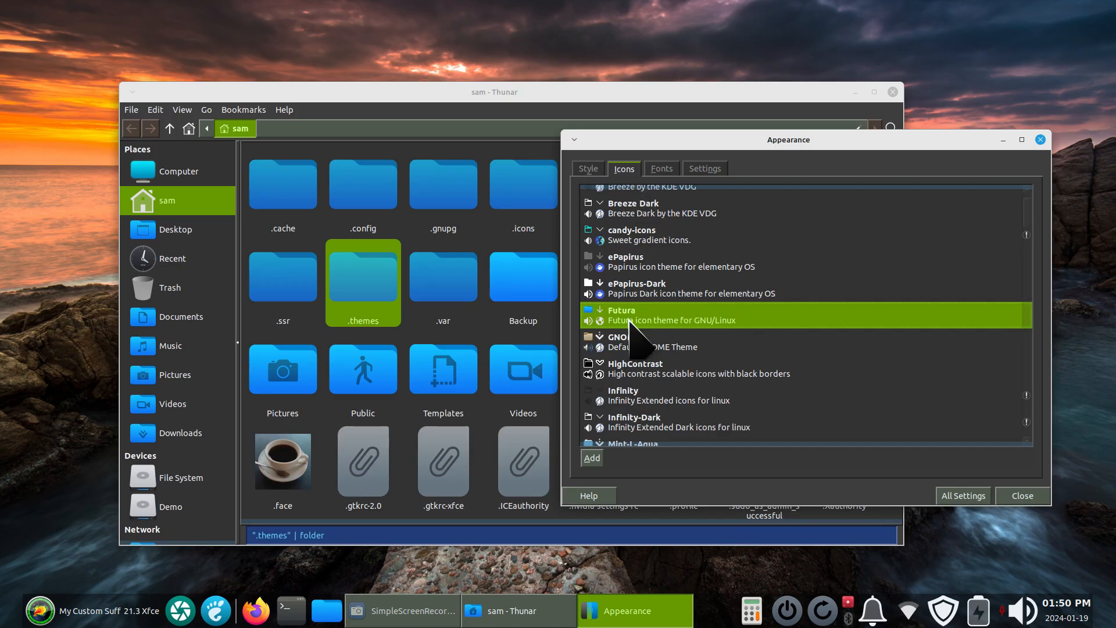
# Step: Select the .icons and .themes folders in the home folder in turn, and return to the Appearance window
pyautogui.click(532, 215)
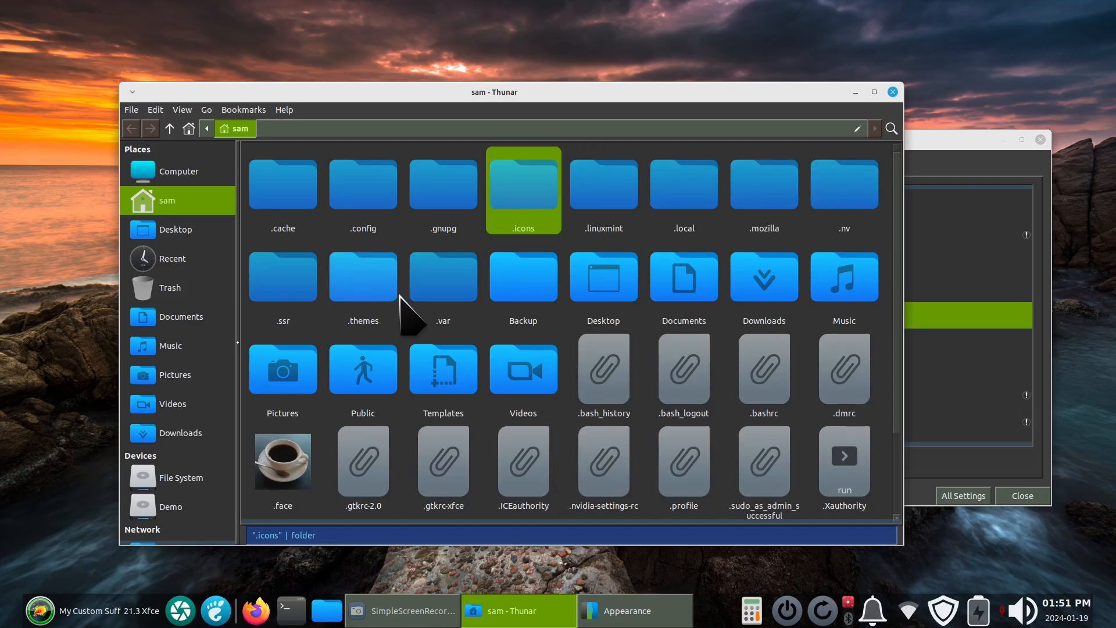
pyautogui.click(378, 308)
pyautogui.click(514, 206)
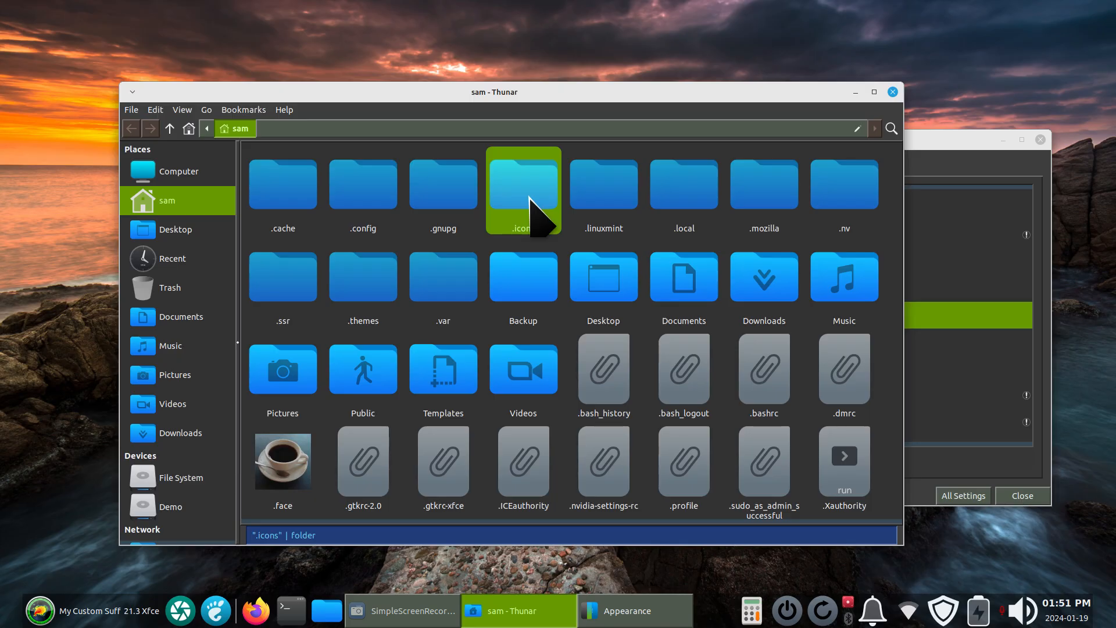
pyautogui.click(946, 152)
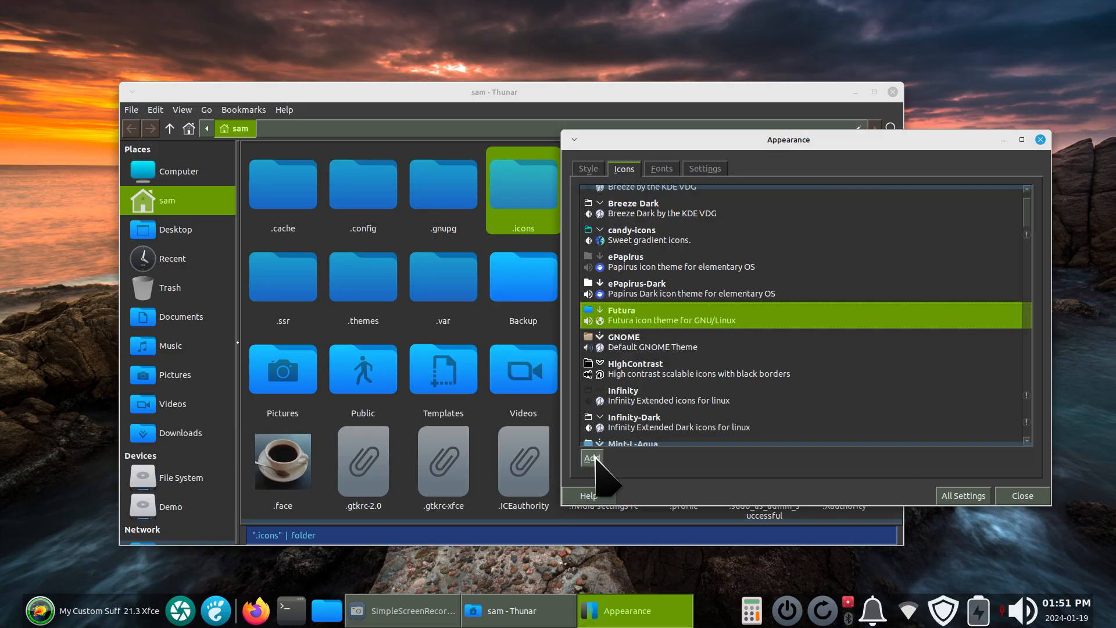
# Step: Try the Adwaita and Default cursor themes in the Mouse and Touchpad settings, and switch back to Ardoise x100
pyautogui.click(964, 495)
pyautogui.click(942, 319)
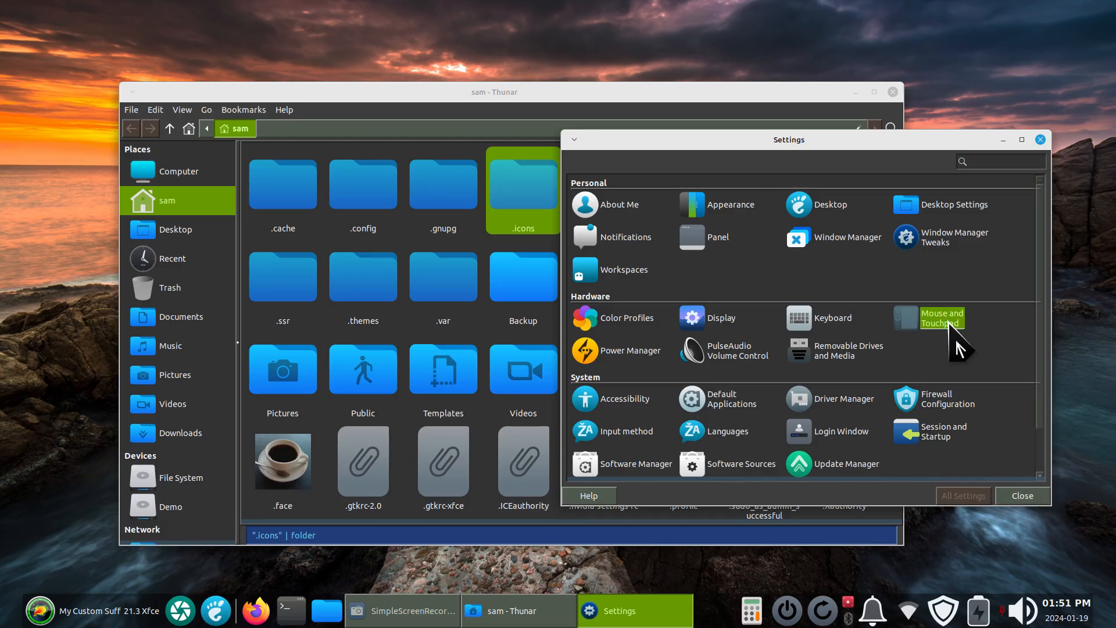
pyautogui.click(688, 168)
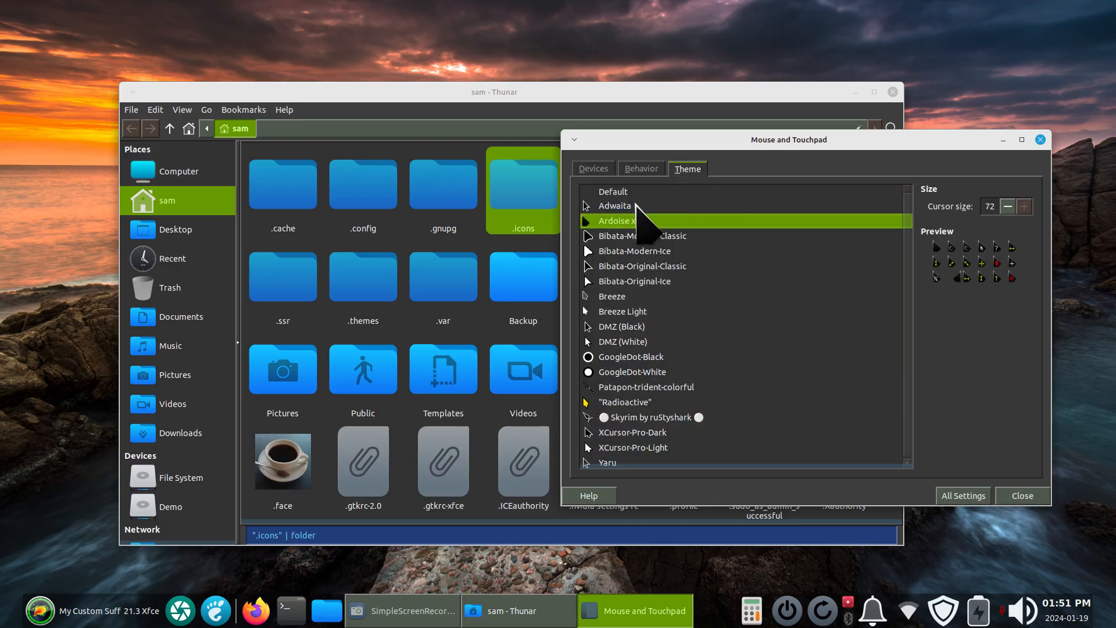
pyautogui.click(634, 205)
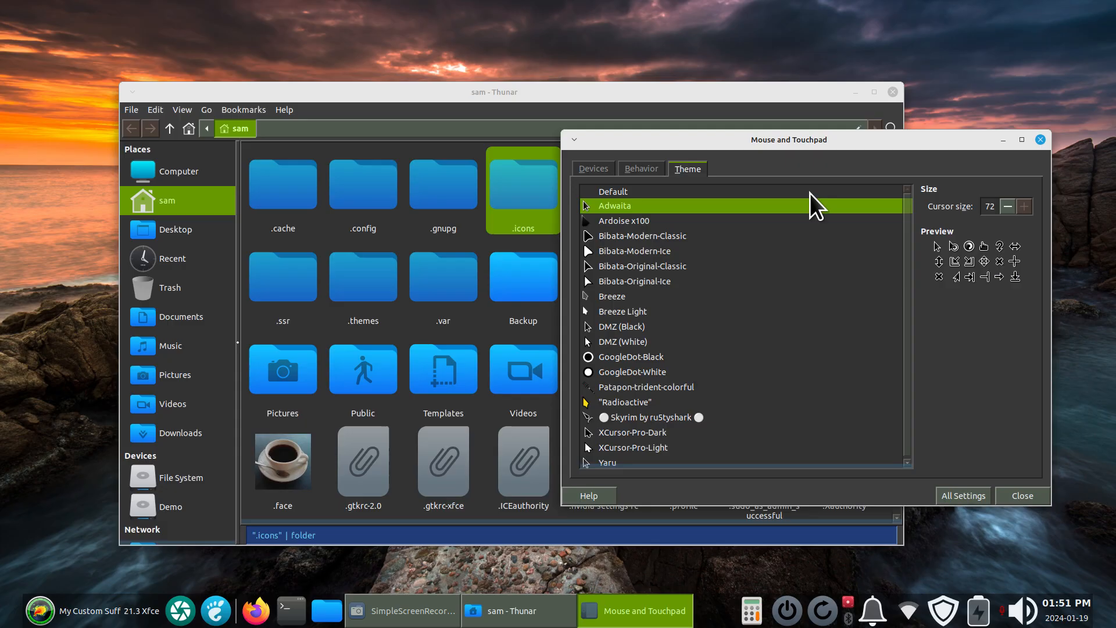
pyautogui.moveTo(804, 134); pyautogui.dragTo(735, 146)
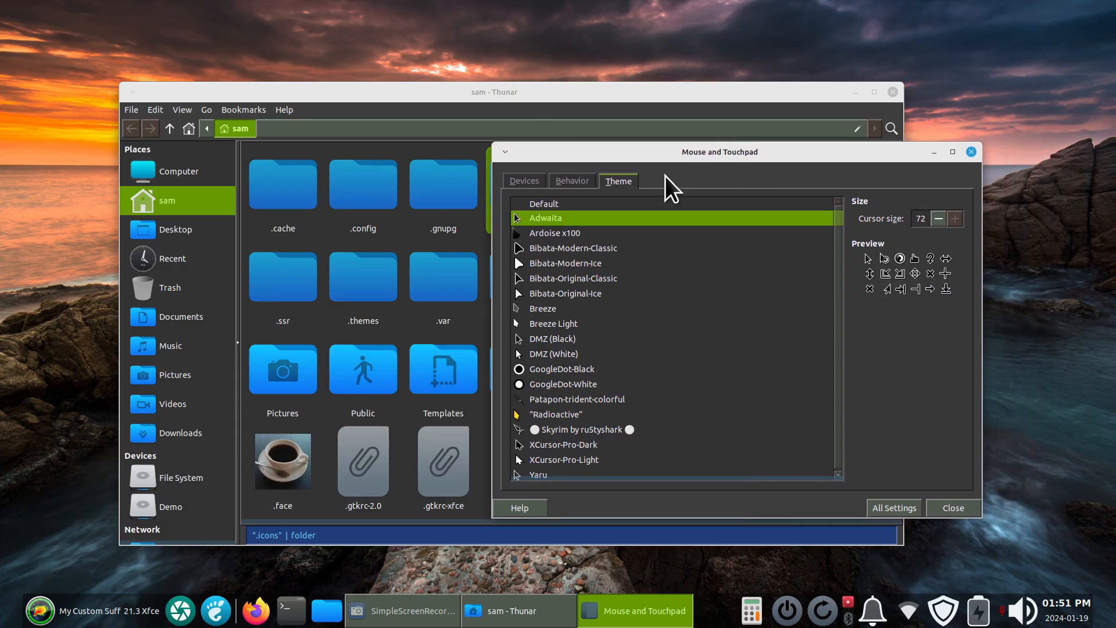
pyautogui.click(549, 205)
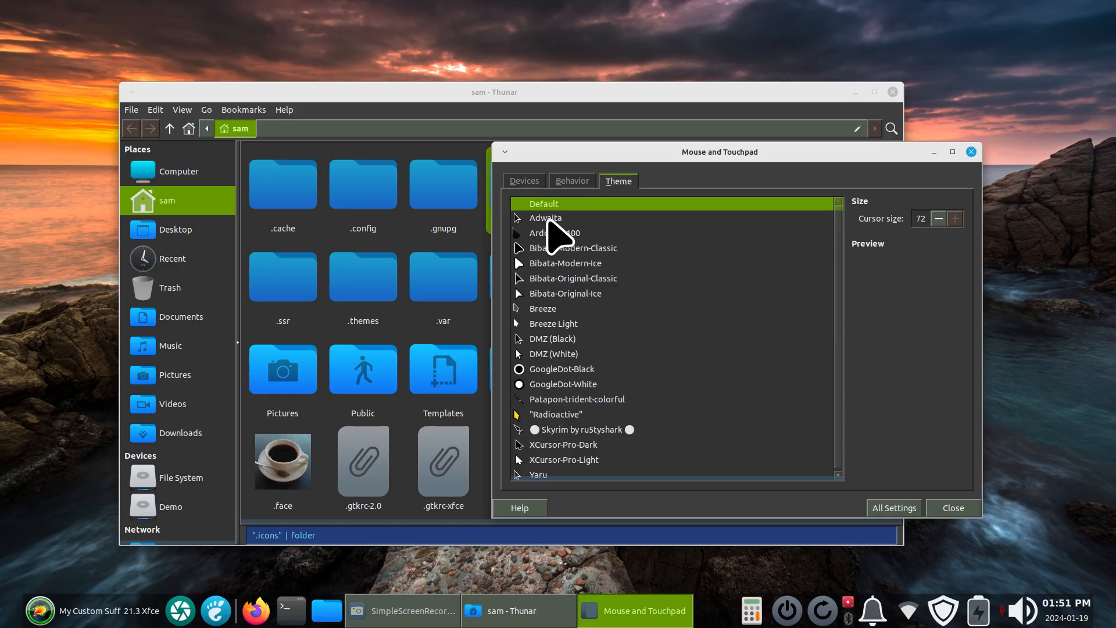
pyautogui.click(549, 219)
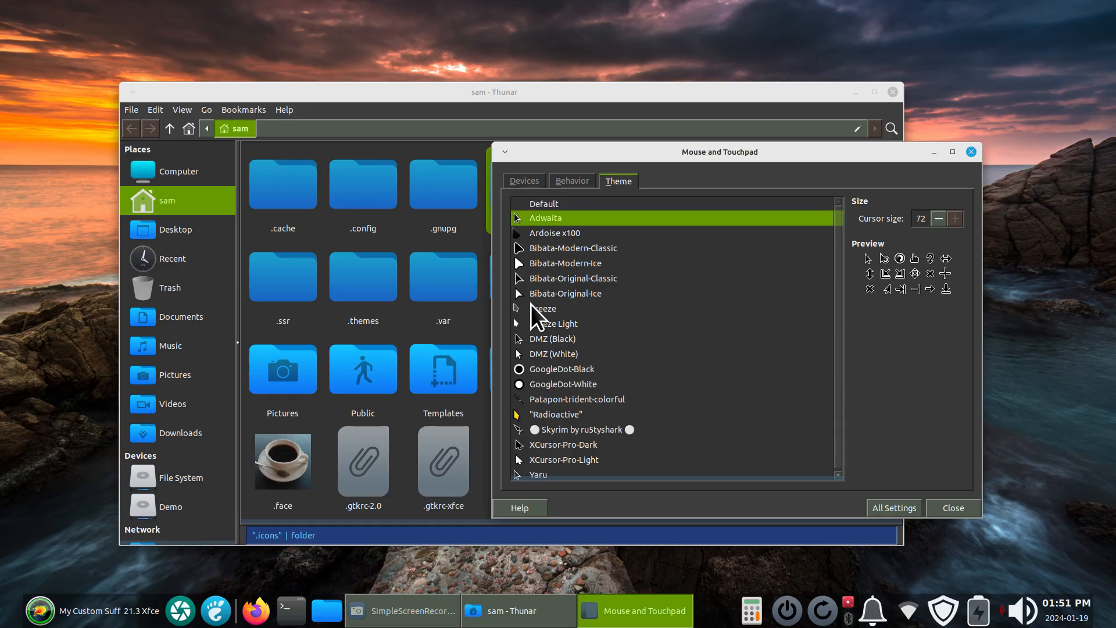
pyautogui.click(552, 205)
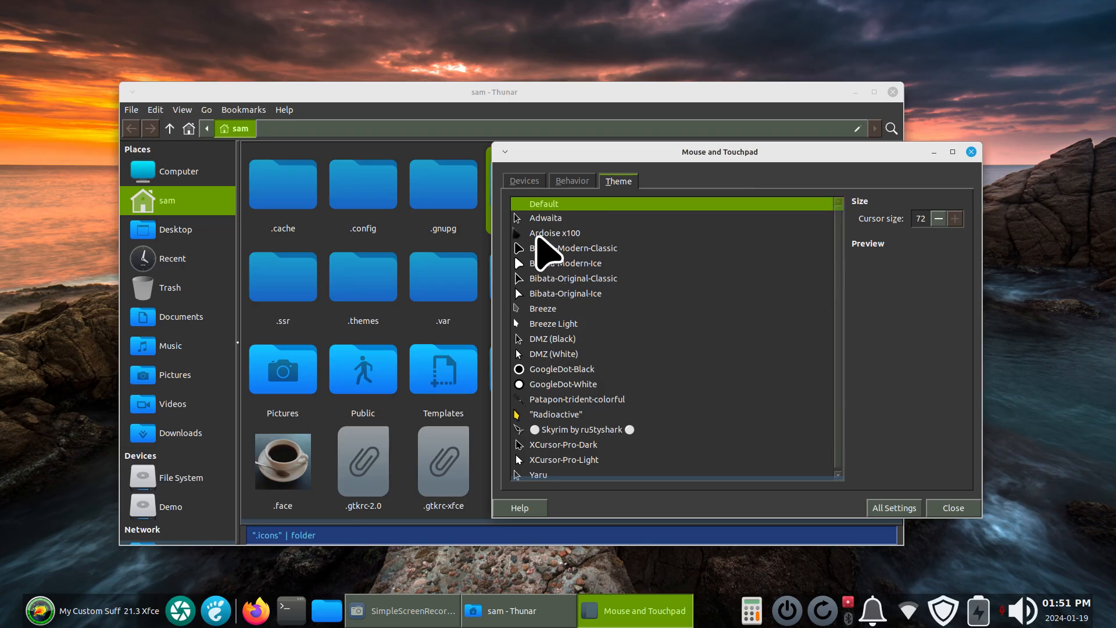
pyautogui.click(536, 235)
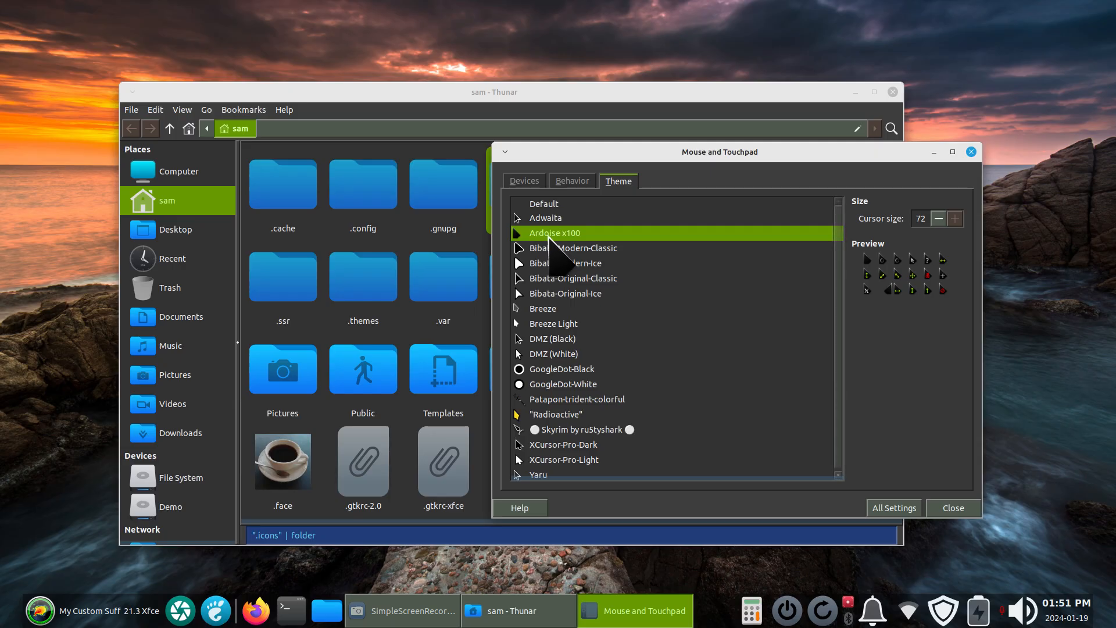
# Step: Move the Mouse and Touchpad window clear of the .icons folder and switch back to the Appearance settings
pyautogui.moveTo(560, 156); pyautogui.dragTo(725, 211)
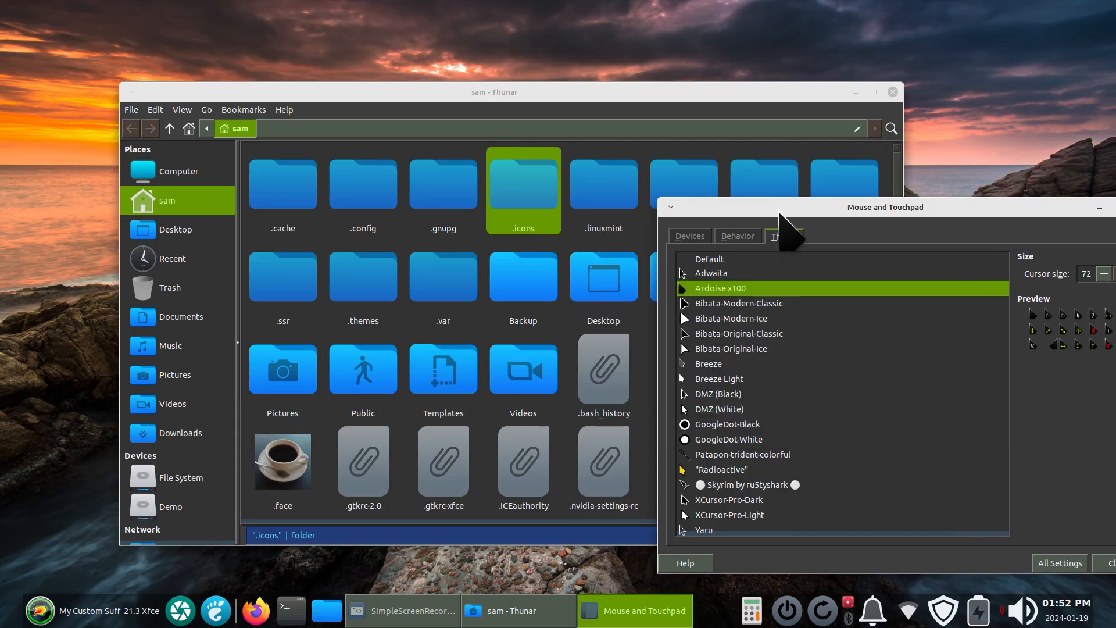
pyautogui.moveTo(779, 210); pyautogui.dragTo(704, 110)
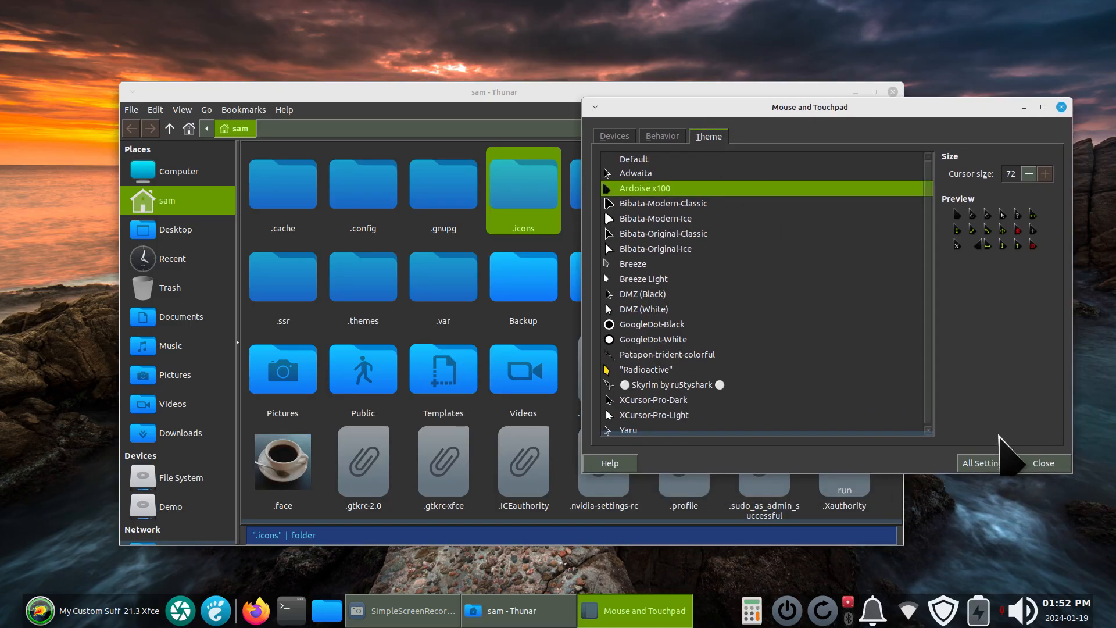
pyautogui.click(989, 463)
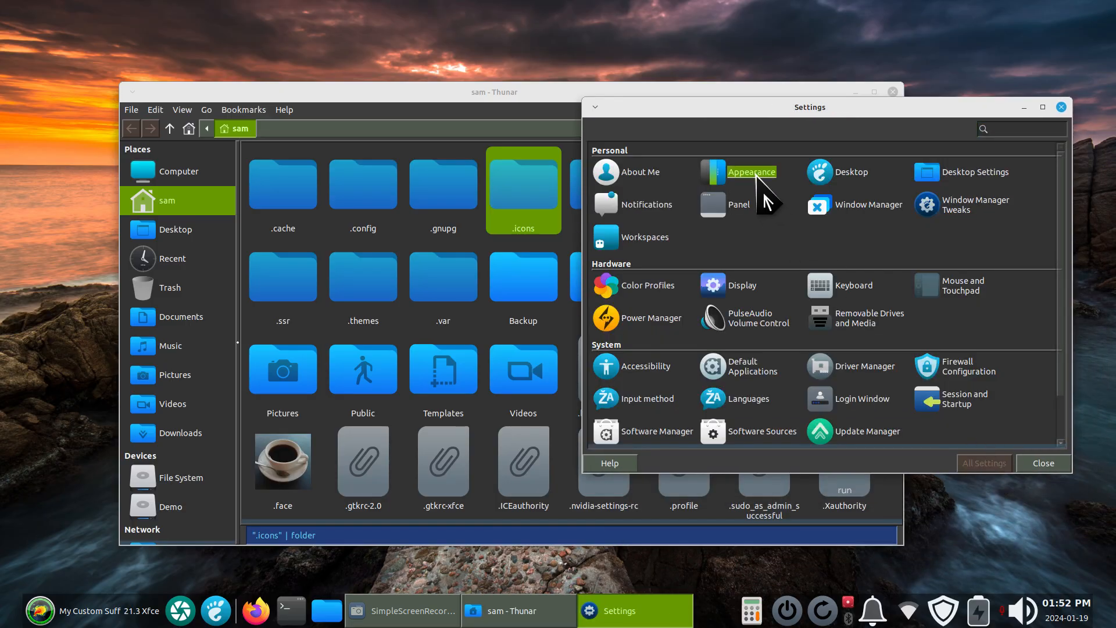
pyautogui.click(756, 173)
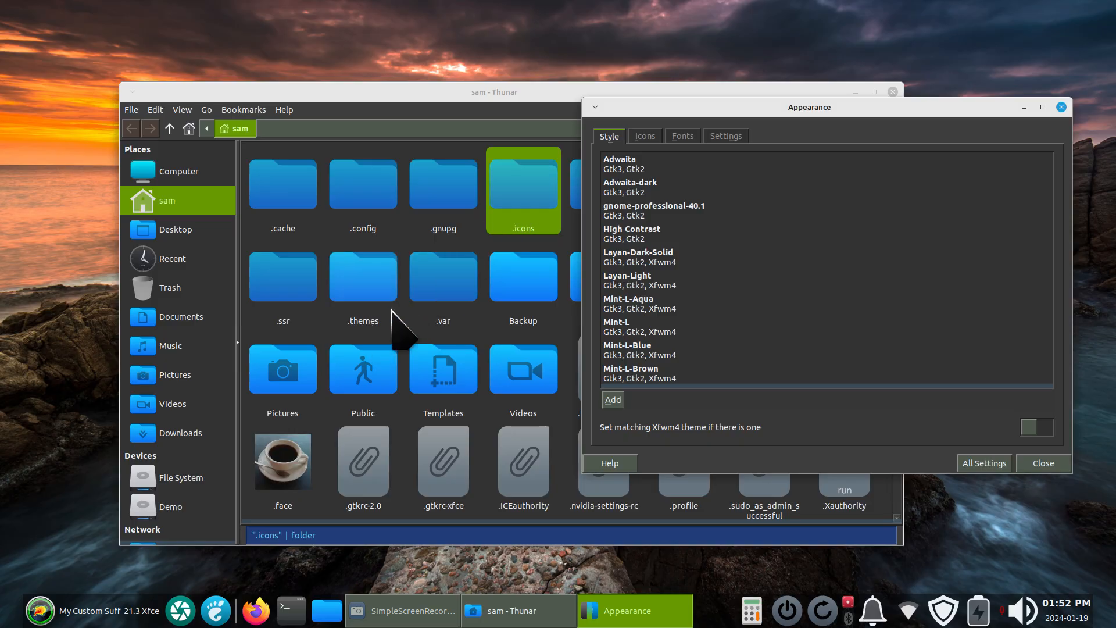
# Step: View the contents of the .themes folder in the home folder, and open the .icons folder
pyautogui.doubleClick(362, 297)
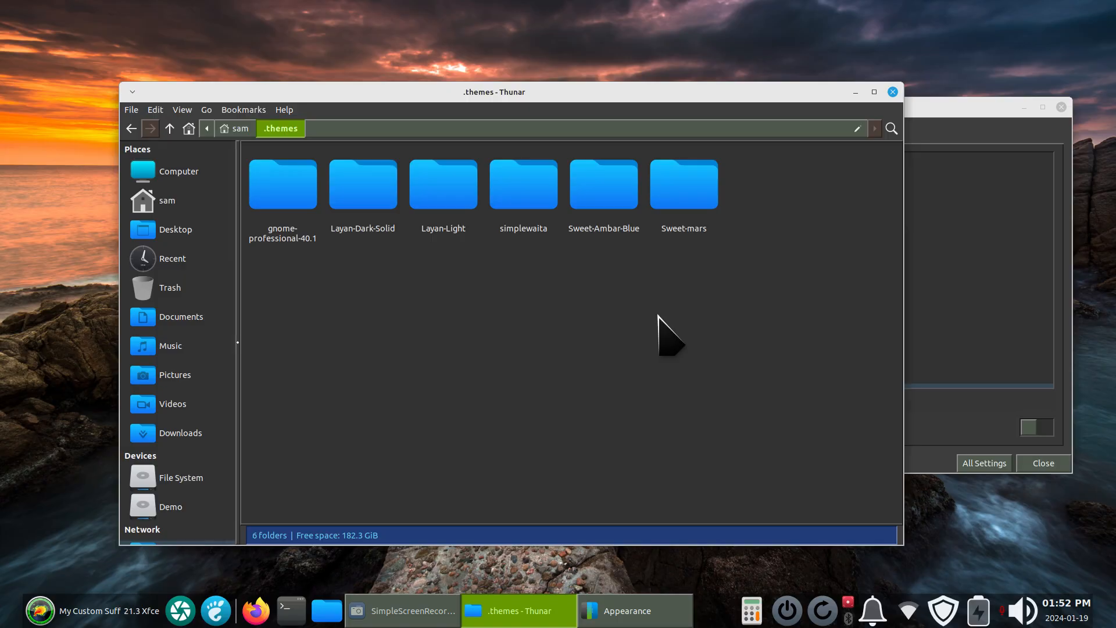
pyautogui.click(235, 129)
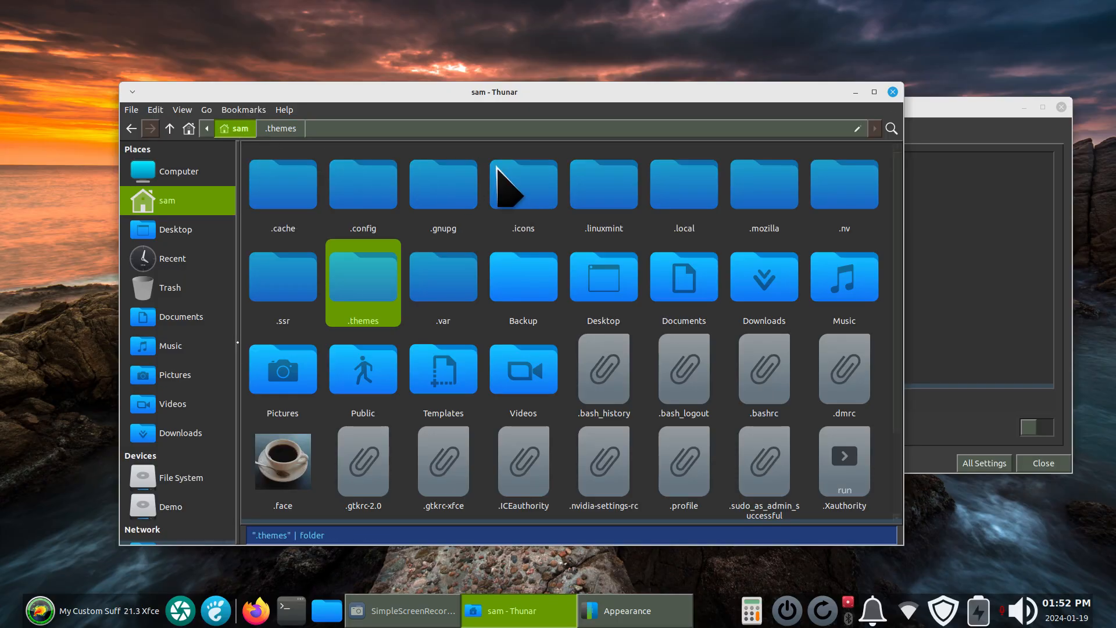
pyautogui.doubleClick(526, 182)
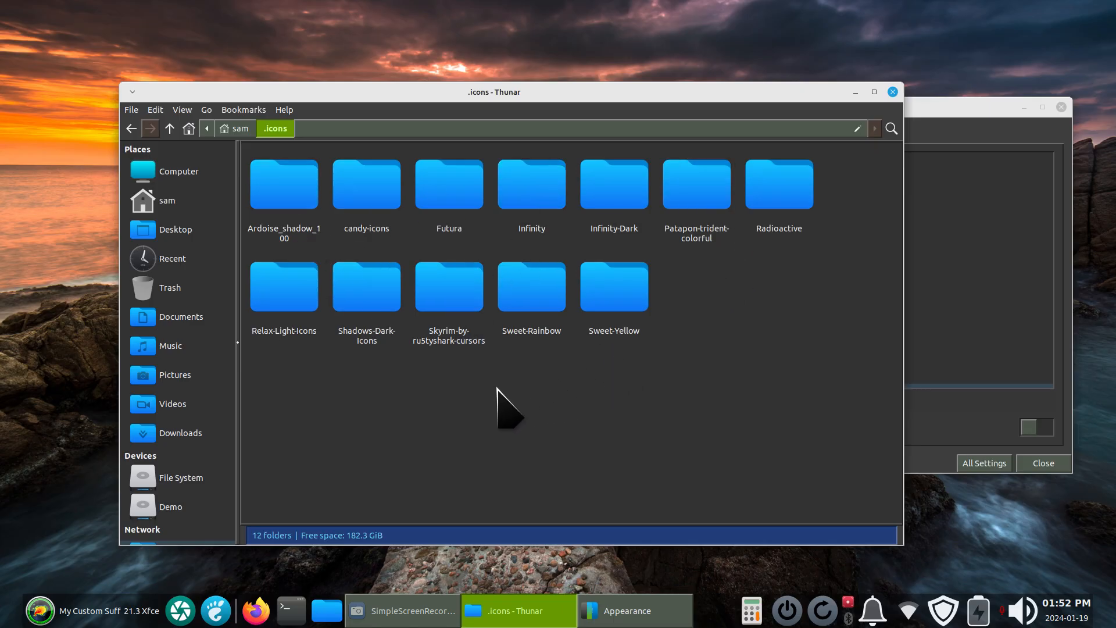
# Step: Select the Ardoise_shadow_100, candy-icons, Futura and Skyrim-by-ru5tyshark-cursors folders in turn inside the .icons folder
pyautogui.click(288, 197)
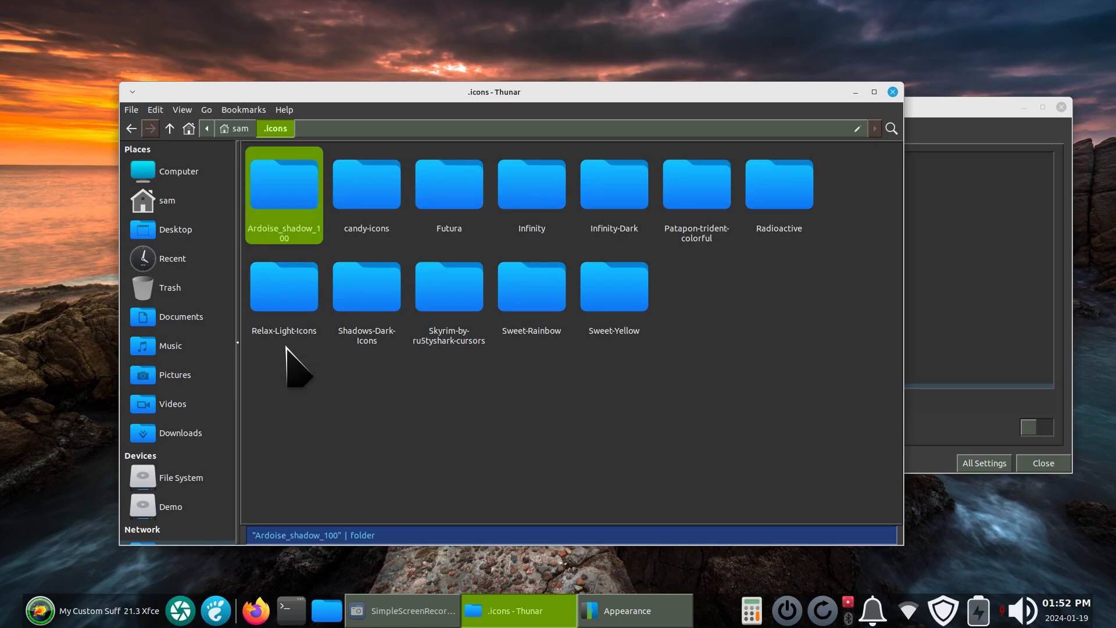
pyautogui.click(373, 203)
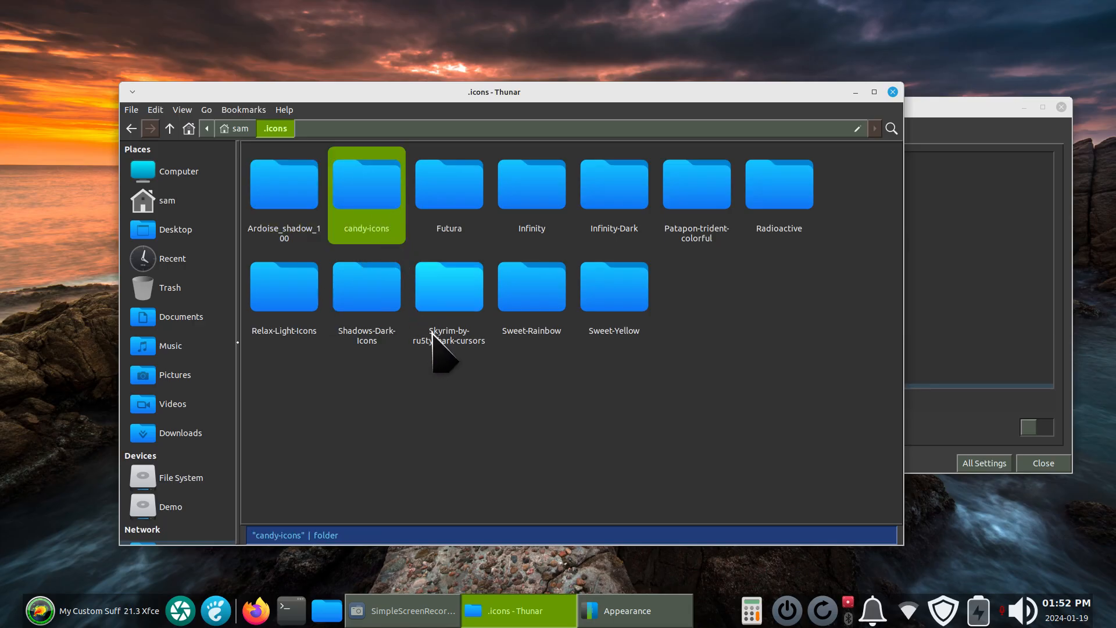
pyautogui.click(462, 198)
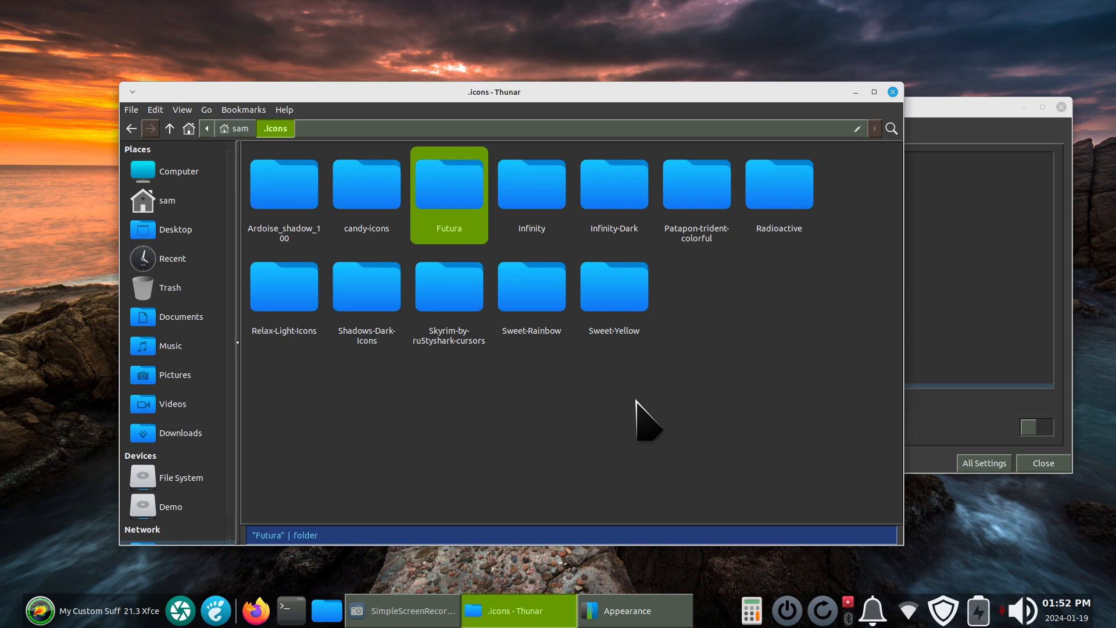
pyautogui.click(454, 304)
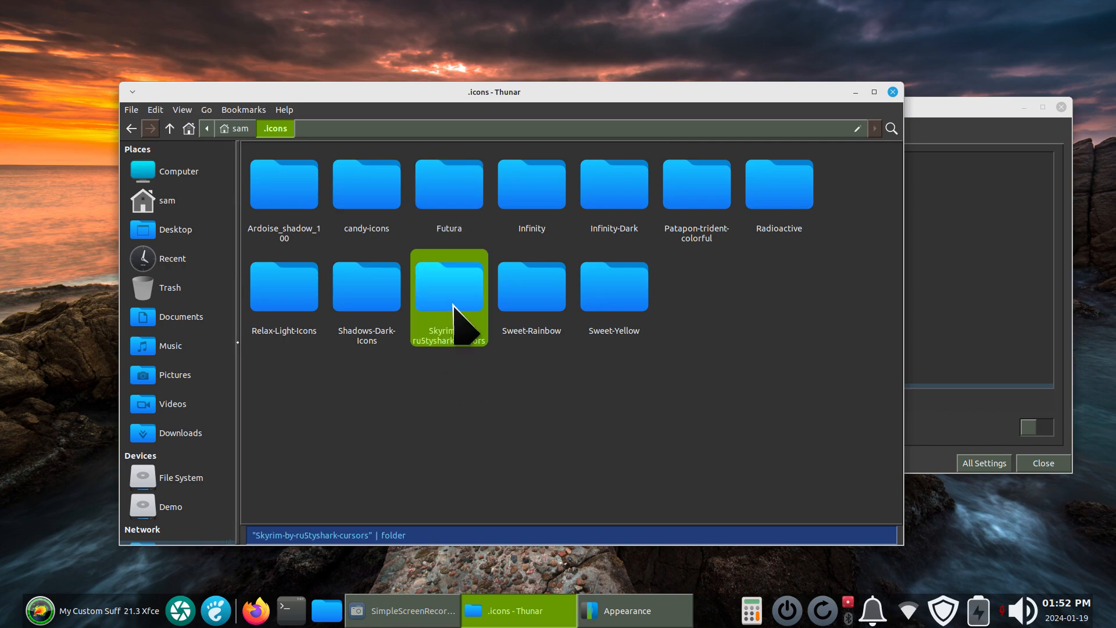
# Step: Apply the Layan-Light style, and set the cursor theme to Skyrim by ru5tyshark in the Mouse and Touchpad settings
pyautogui.click(938, 282)
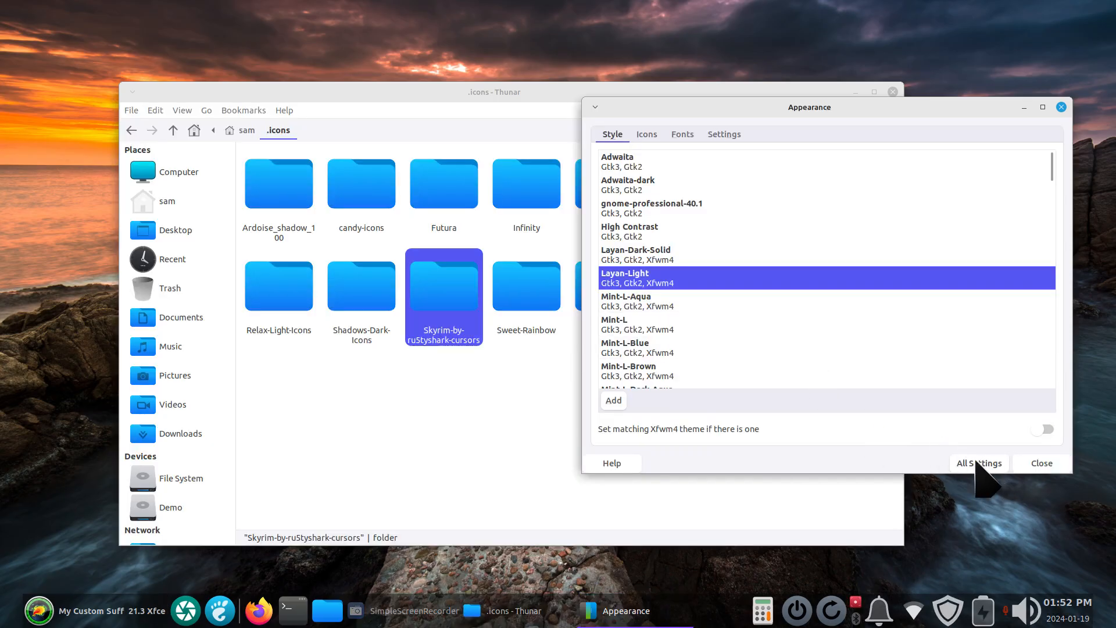
pyautogui.click(978, 460)
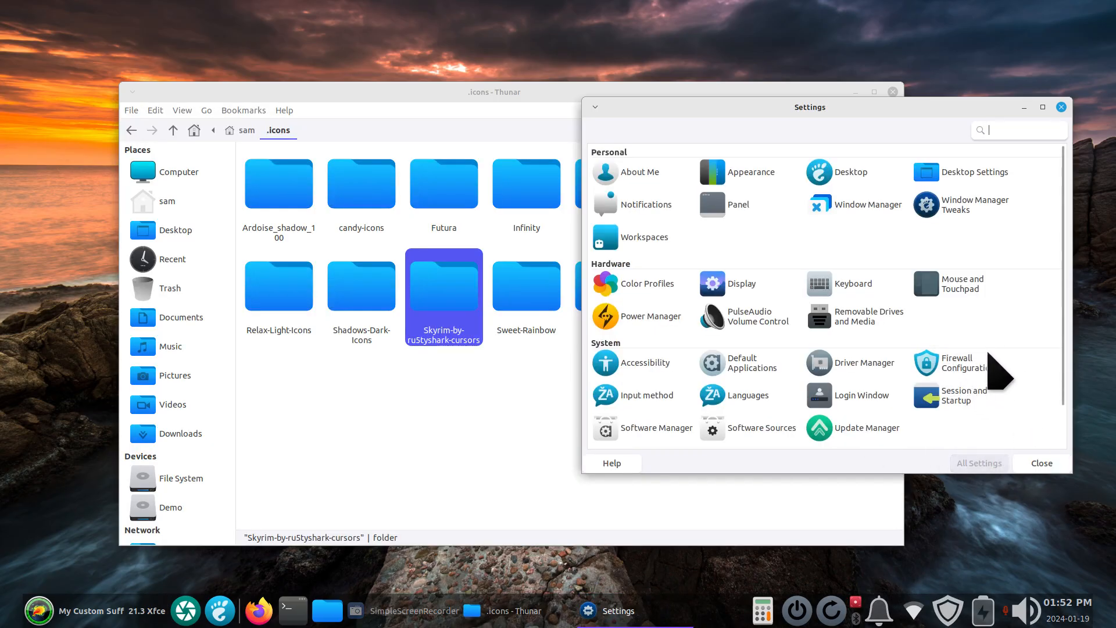
pyautogui.click(926, 285)
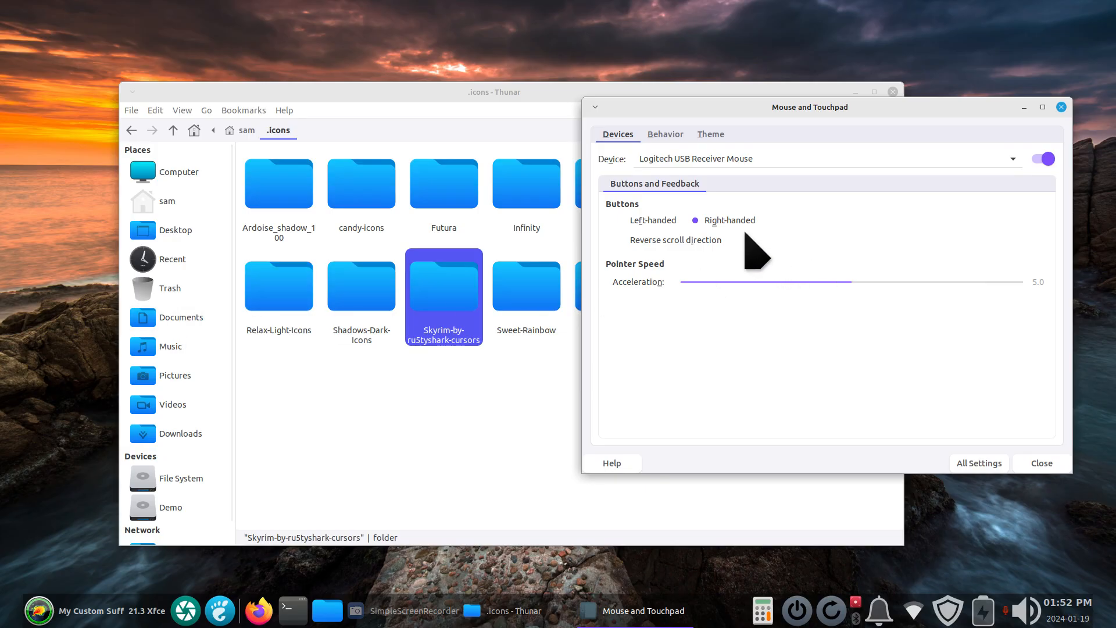
pyautogui.click(705, 135)
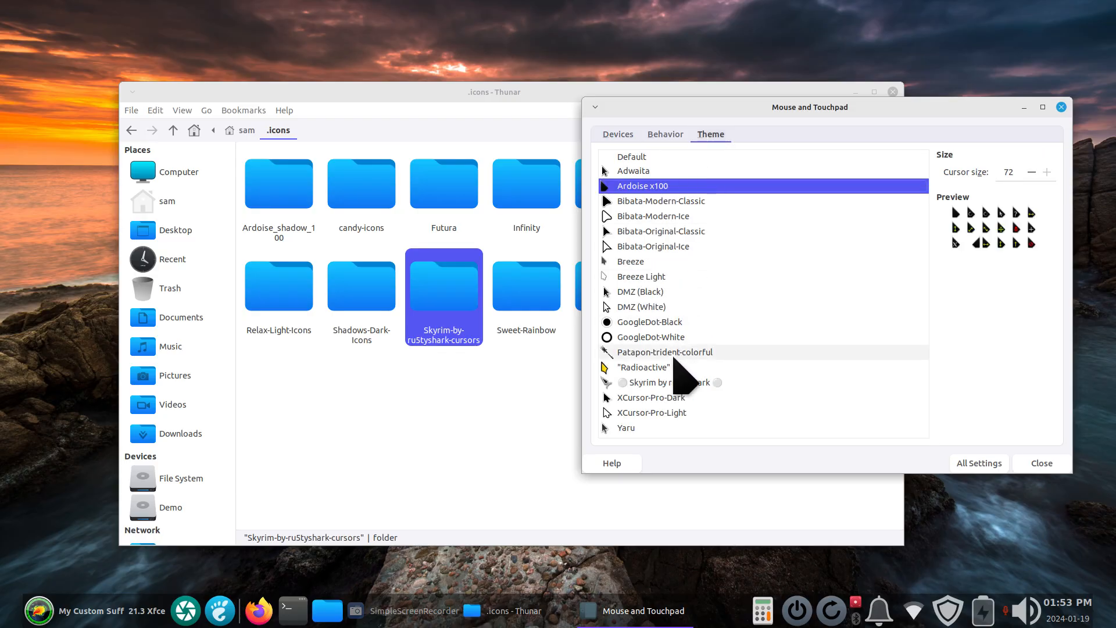
pyautogui.click(669, 383)
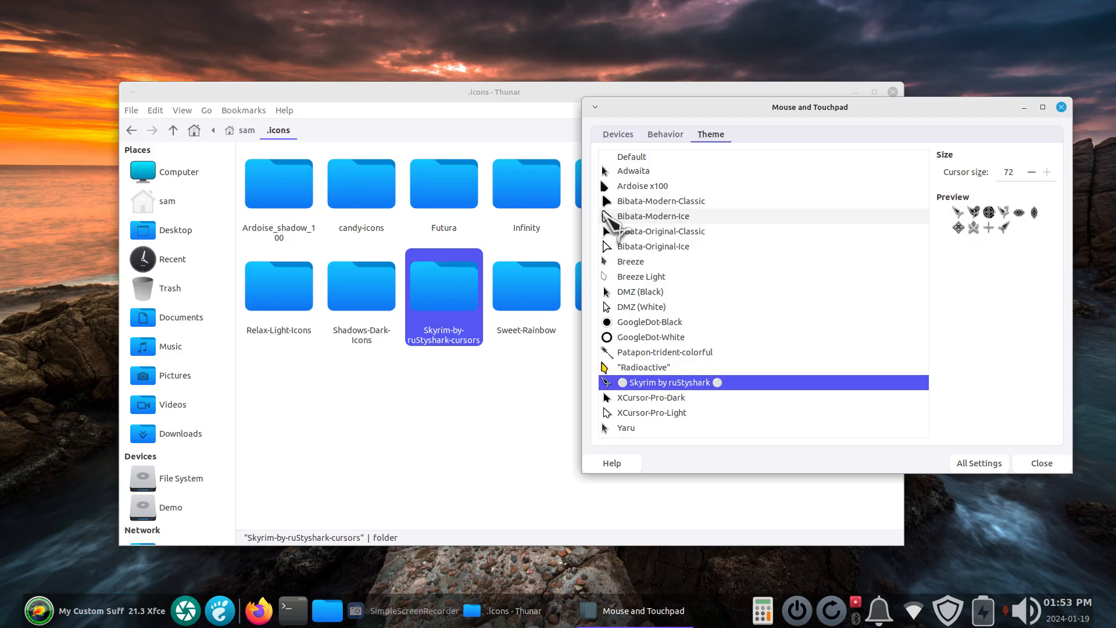
# Step: Set the cursor theme to Ardoise x100, and apply the Adwaita-dark style after trying gnome-professional-40.1
pyautogui.click(659, 185)
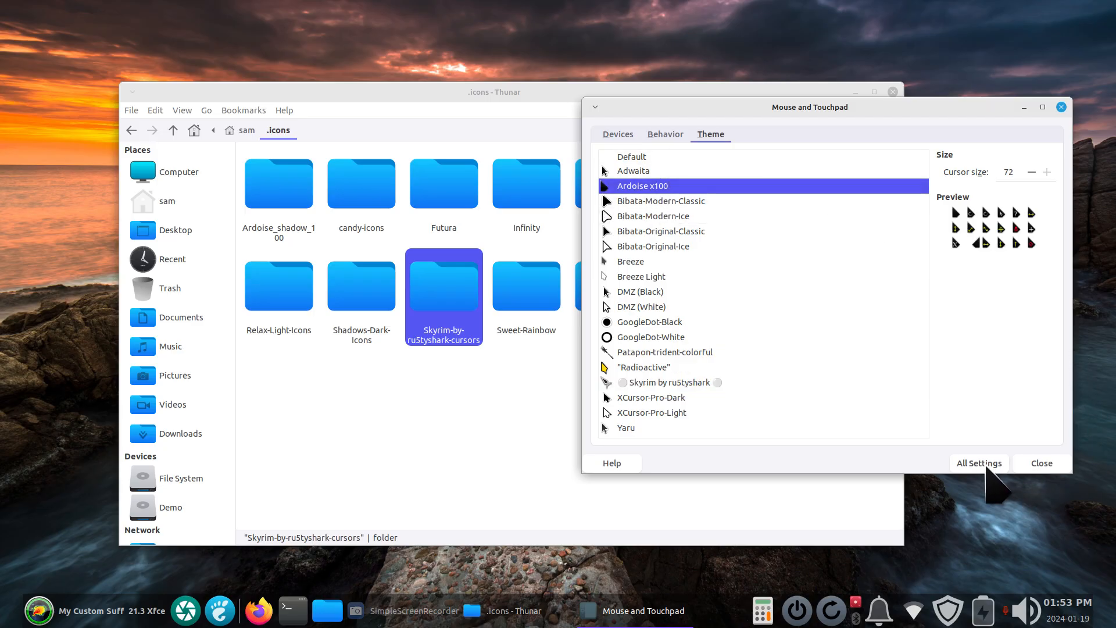
pyautogui.click(982, 462)
pyautogui.click(756, 173)
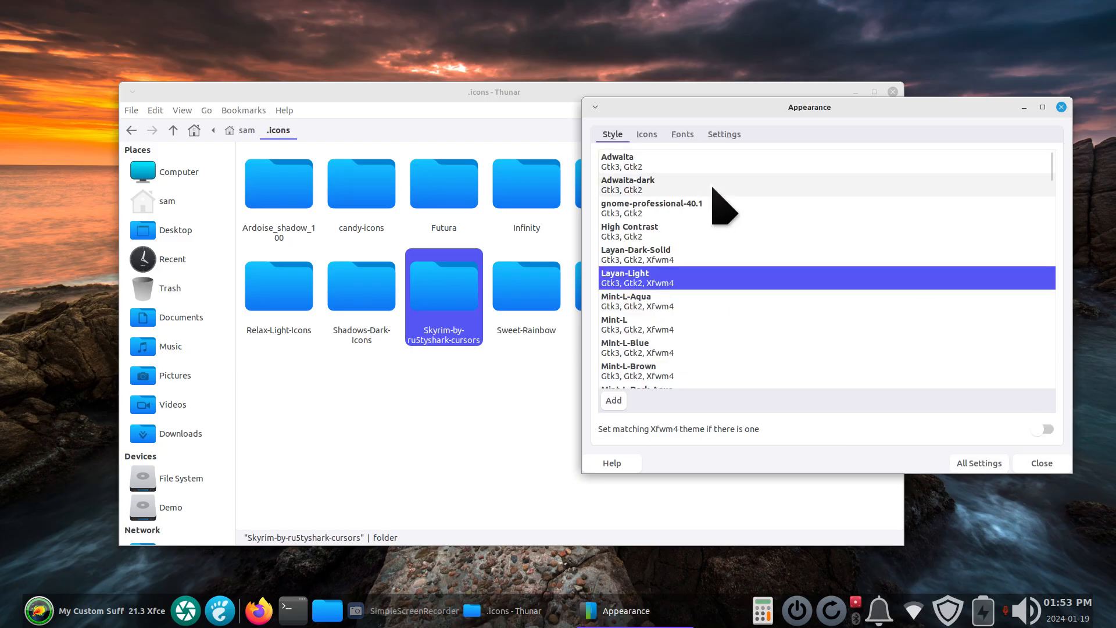
pyautogui.click(676, 208)
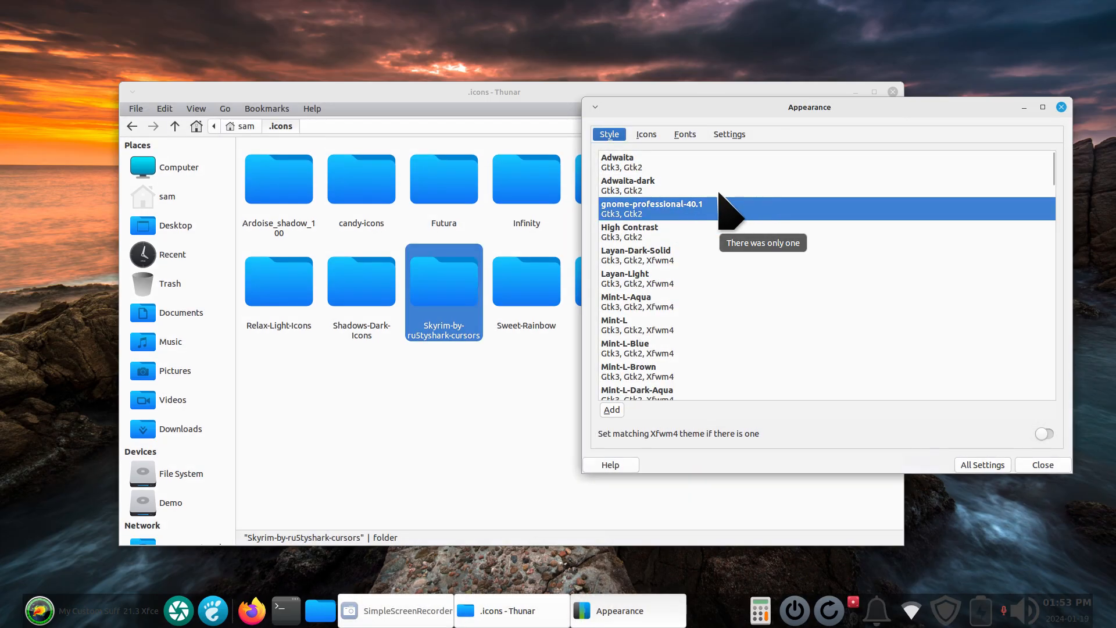
pyautogui.click(674, 187)
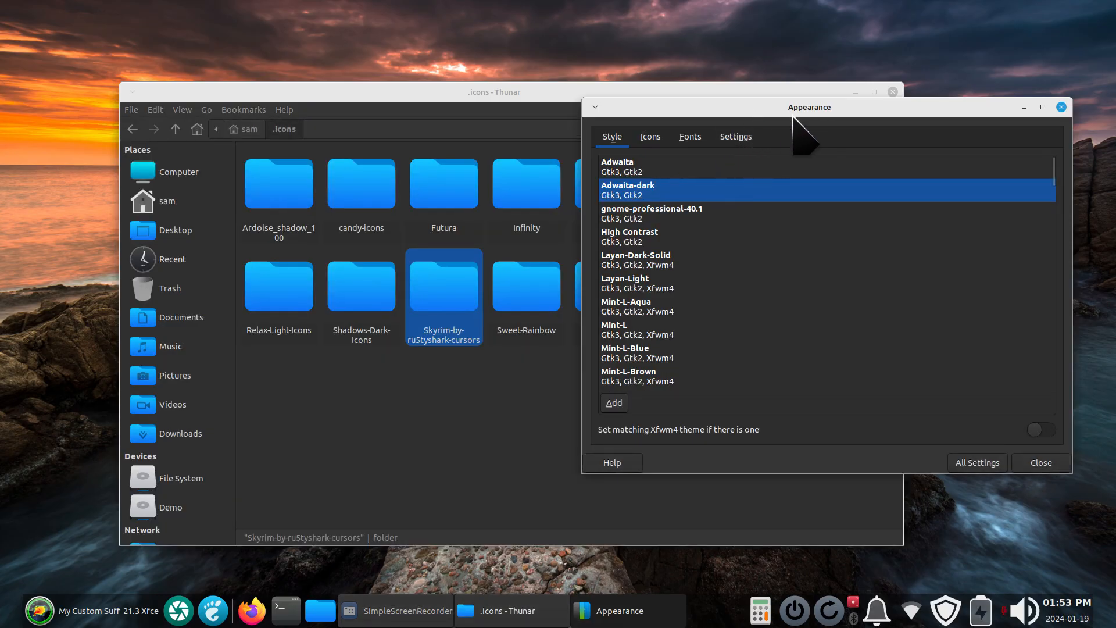
pyautogui.moveTo(933, 107); pyautogui.dragTo(765, 149)
pyautogui.click(896, 146)
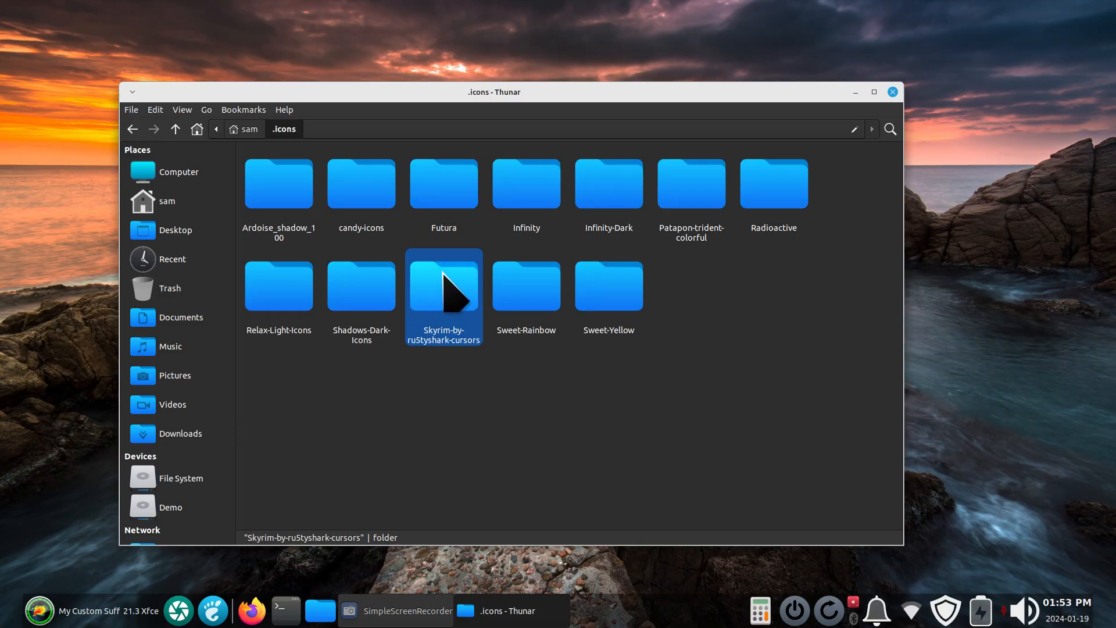
# Step: Open the .themes folder in the home folder, and reopen the Appearance settings beside it
pyautogui.click(252, 129)
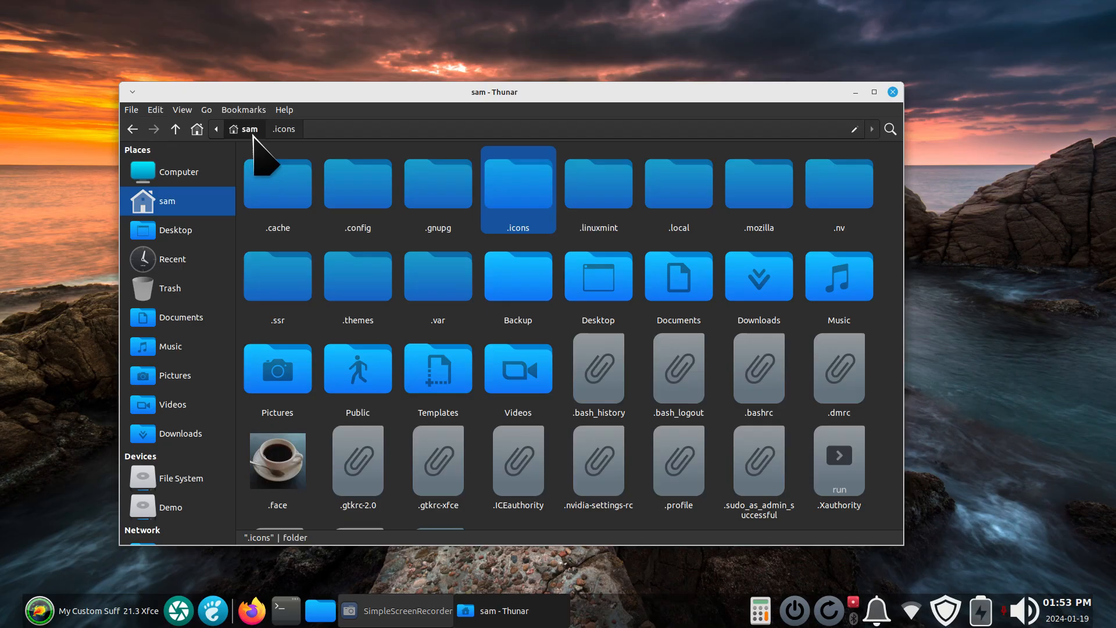
pyautogui.doubleClick(357, 273)
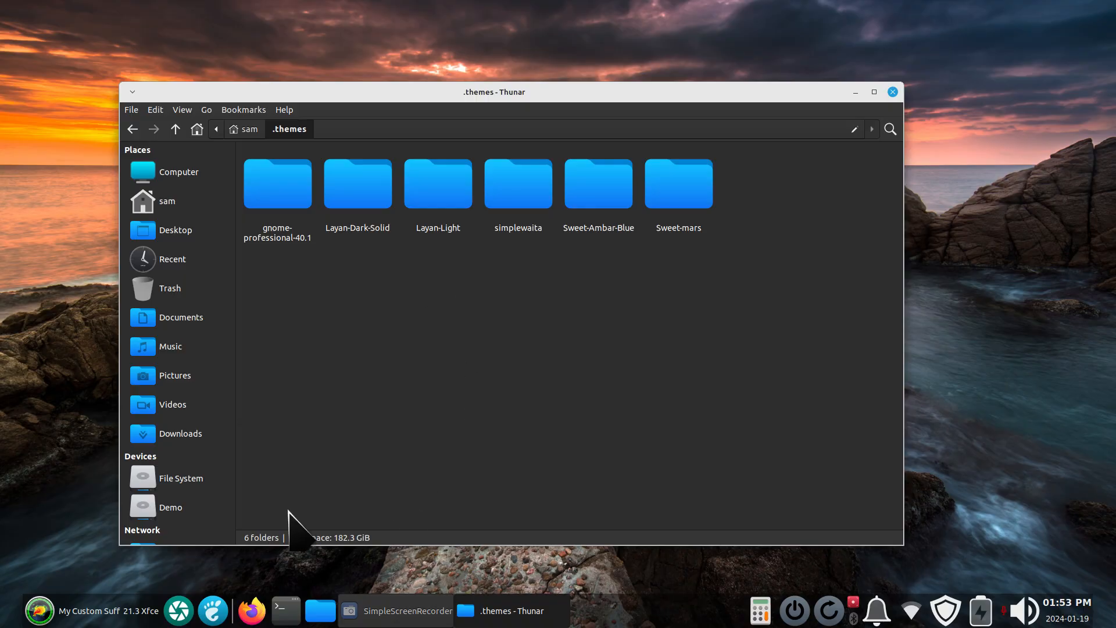
pyautogui.click(88, 610)
pyautogui.click(346, 97)
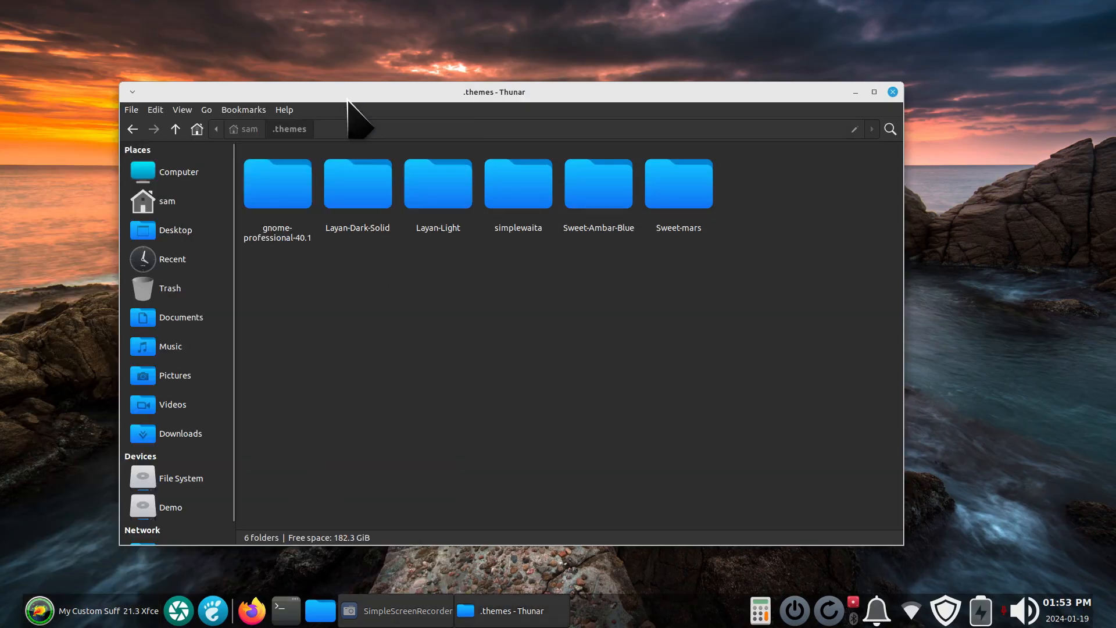
pyautogui.moveTo(488, 125); pyautogui.dragTo(716, 134)
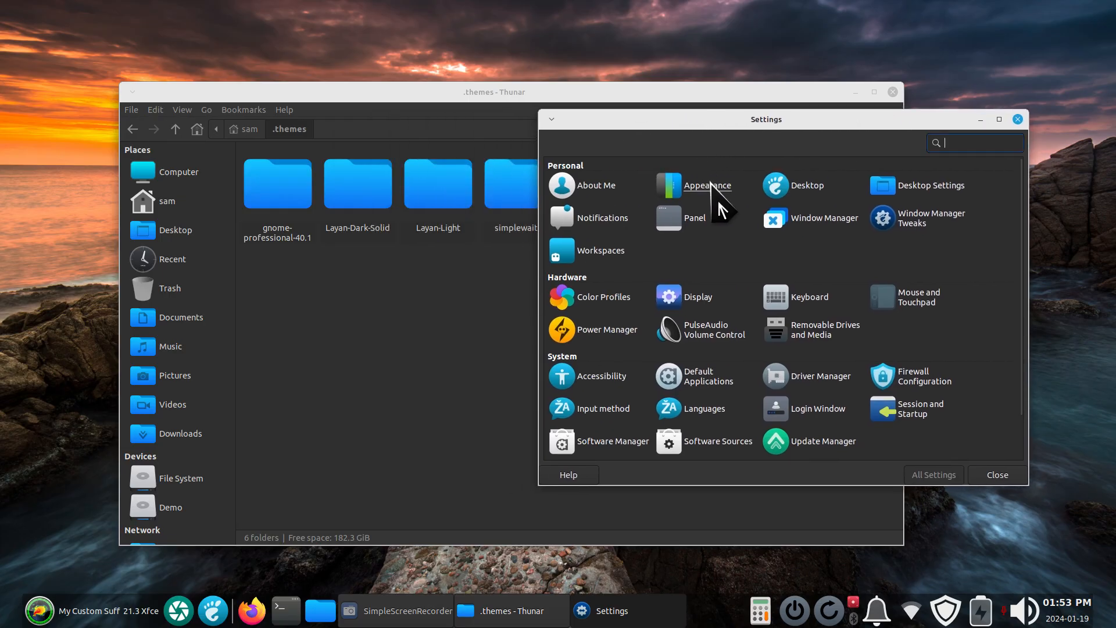
pyautogui.click(718, 198)
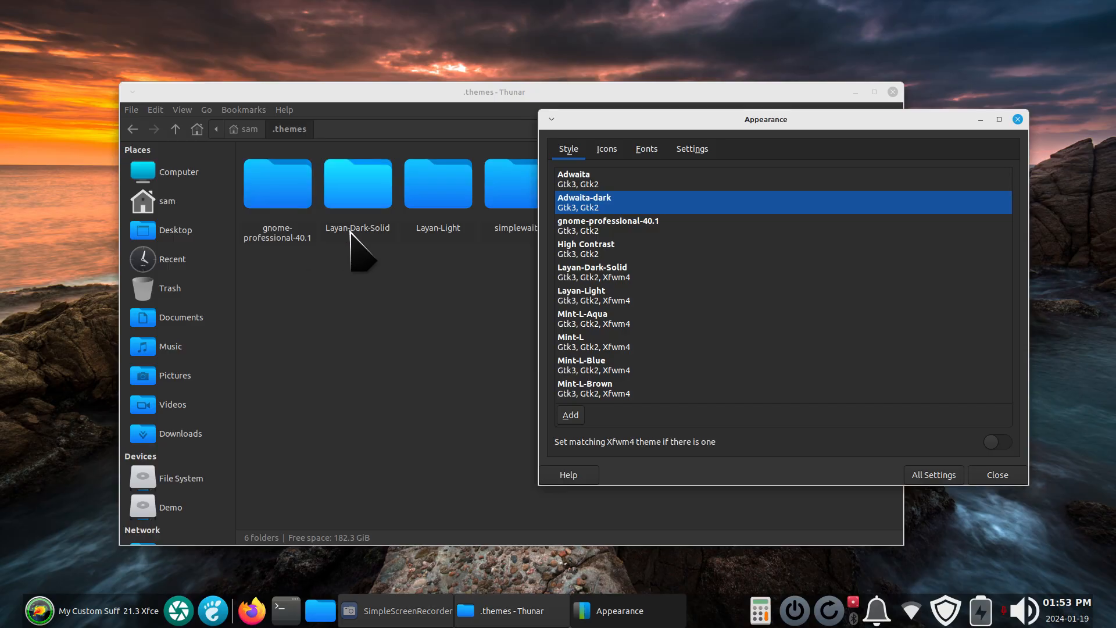
# Step: Try the Layan-Dark-Solid and gnome-professional-40.1 styles, selecting each one's folder in .themes, and return to the Adwaita-dark style
pyautogui.click(596, 273)
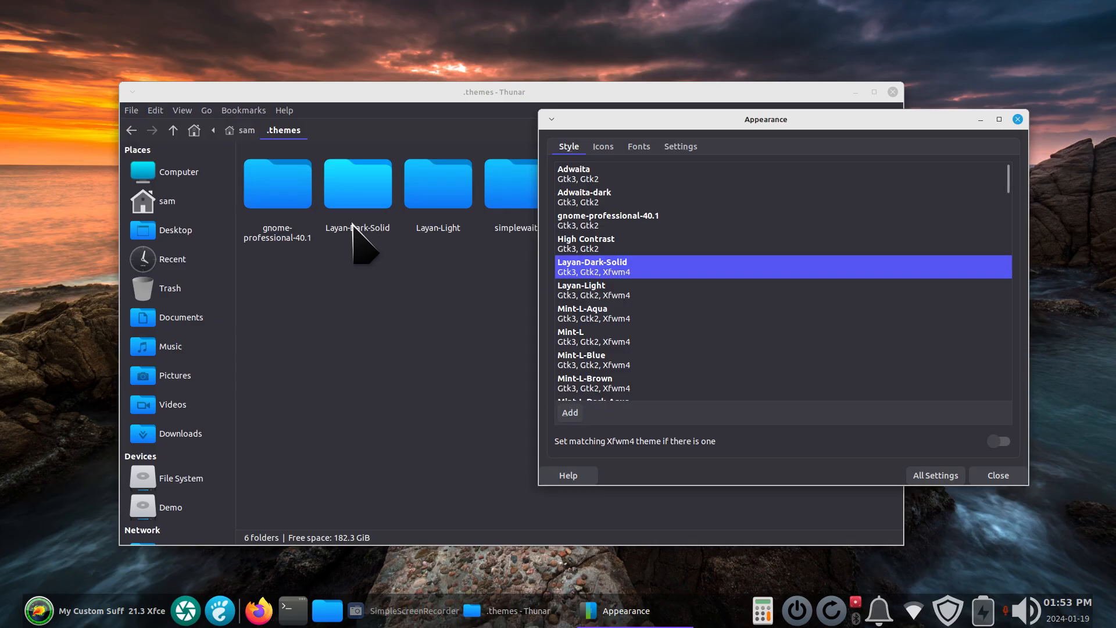
pyautogui.click(355, 220)
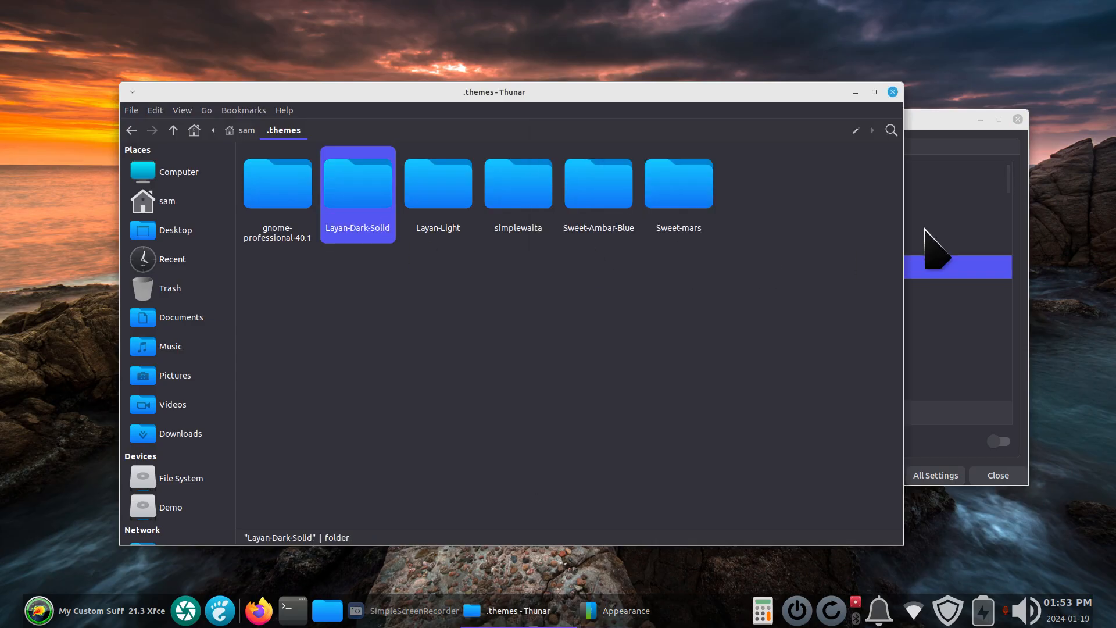
pyautogui.click(956, 123)
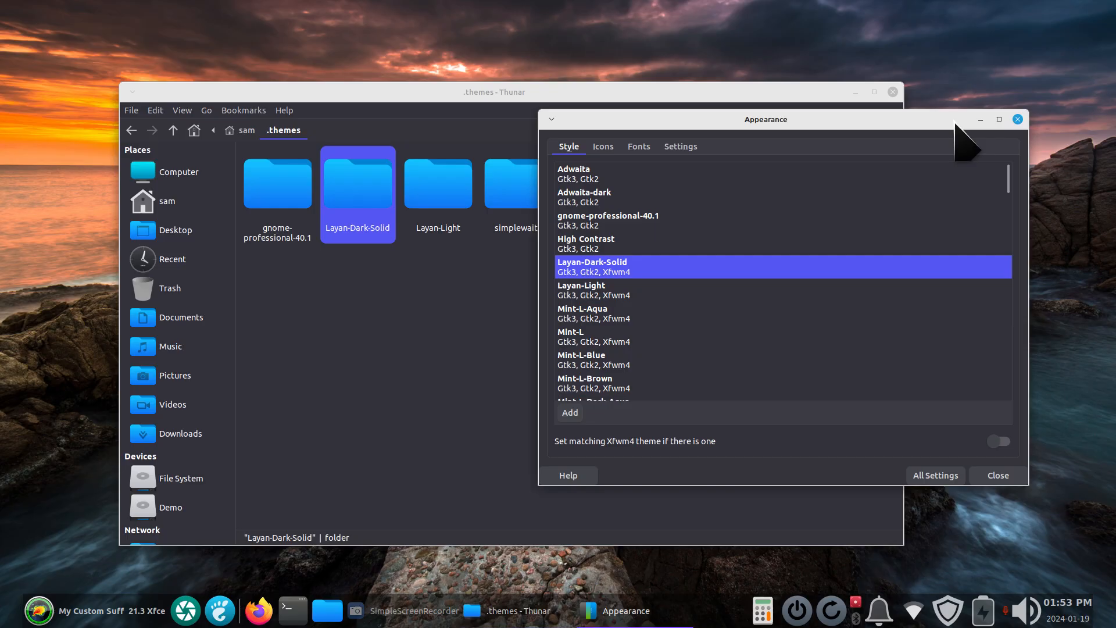
pyautogui.click(612, 220)
pyautogui.click(279, 206)
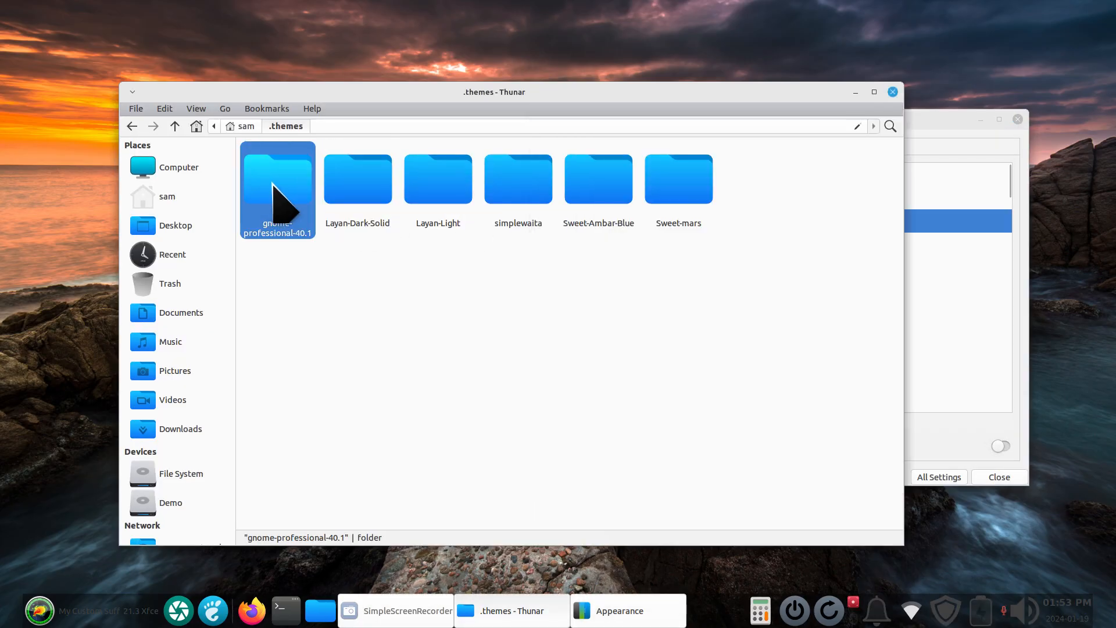
pyautogui.click(937, 121)
pyautogui.click(599, 197)
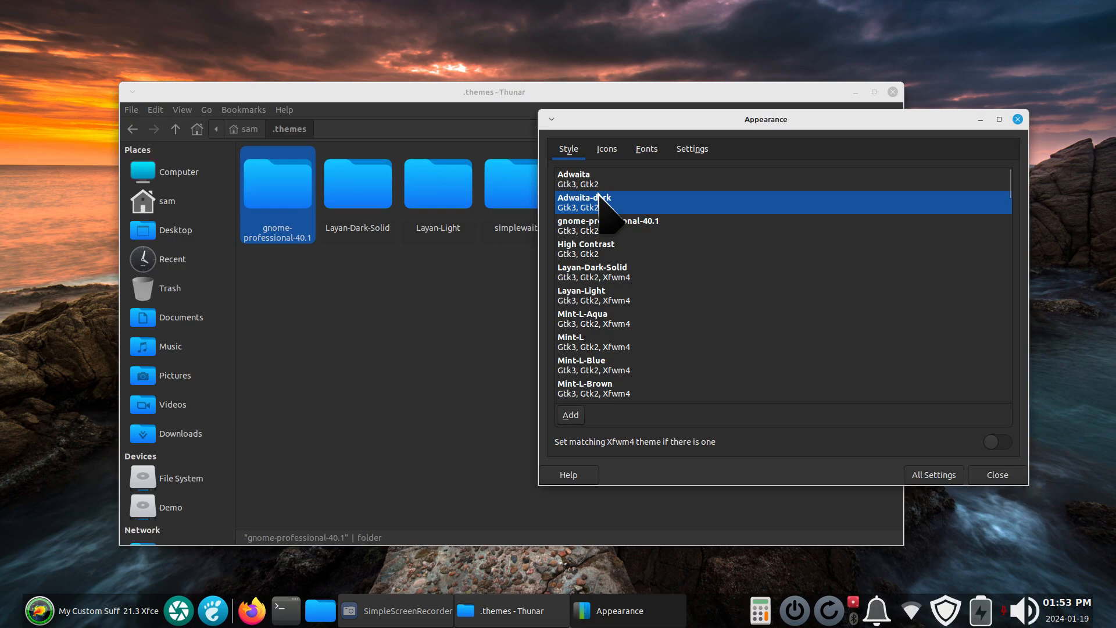
pyautogui.click(1016, 119)
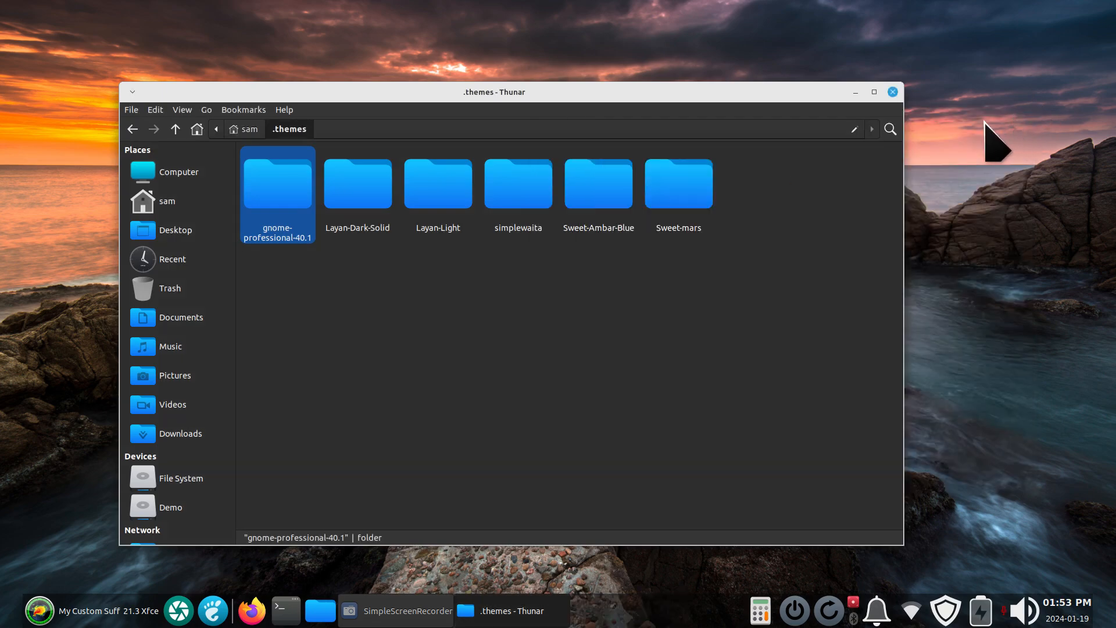
# Step: View the theme, icon and cursor archives in the Downloads folder, and close the file manager
pyautogui.click(180, 435)
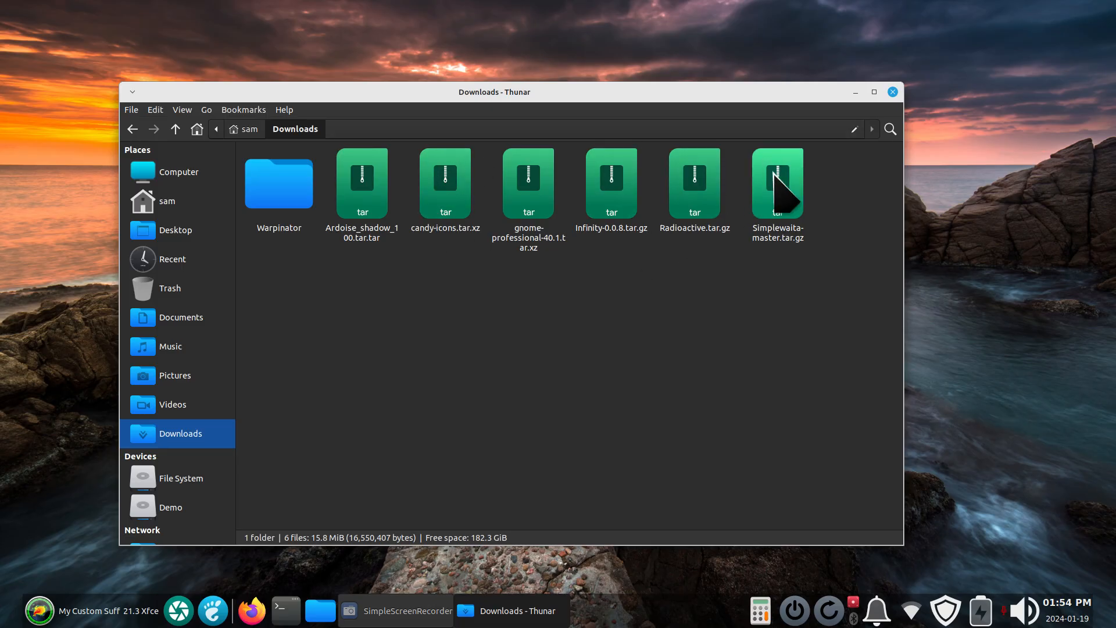
pyautogui.click(893, 92)
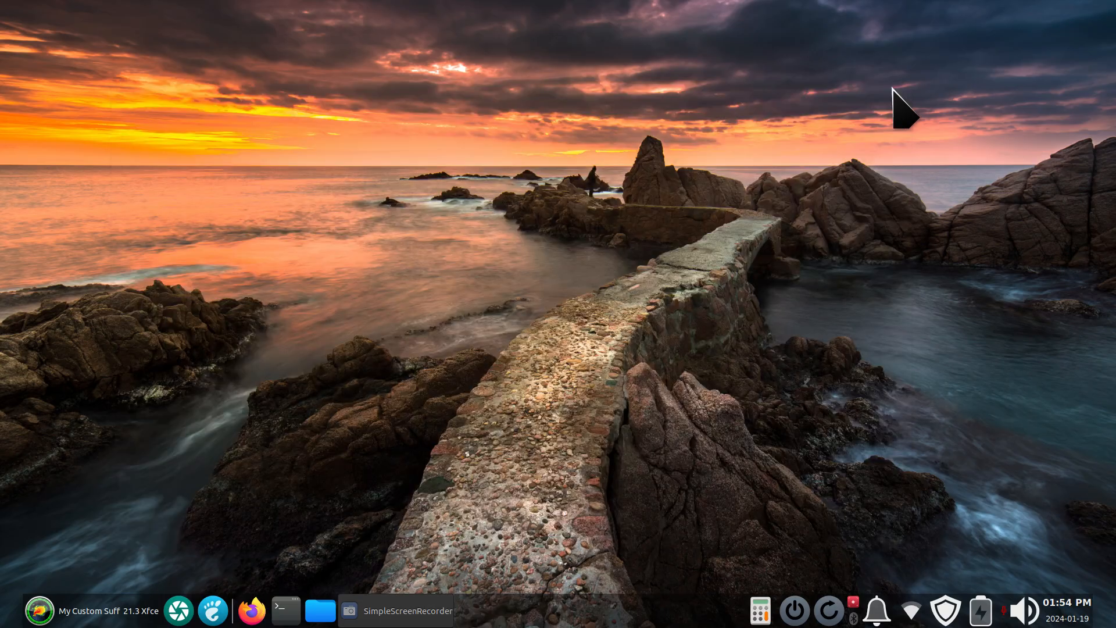
# Step: Switch to Firefox, open the bookmarked Linux for Seniors YouTube channel and search the channel for "mint"
pyautogui.click(252, 612)
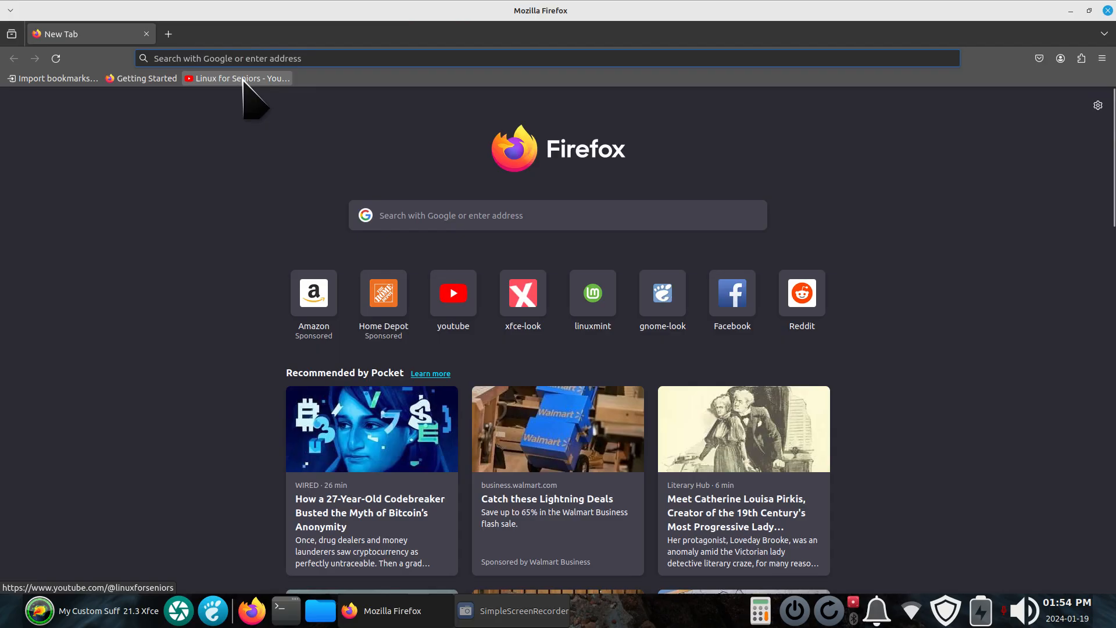
pyautogui.click(242, 78)
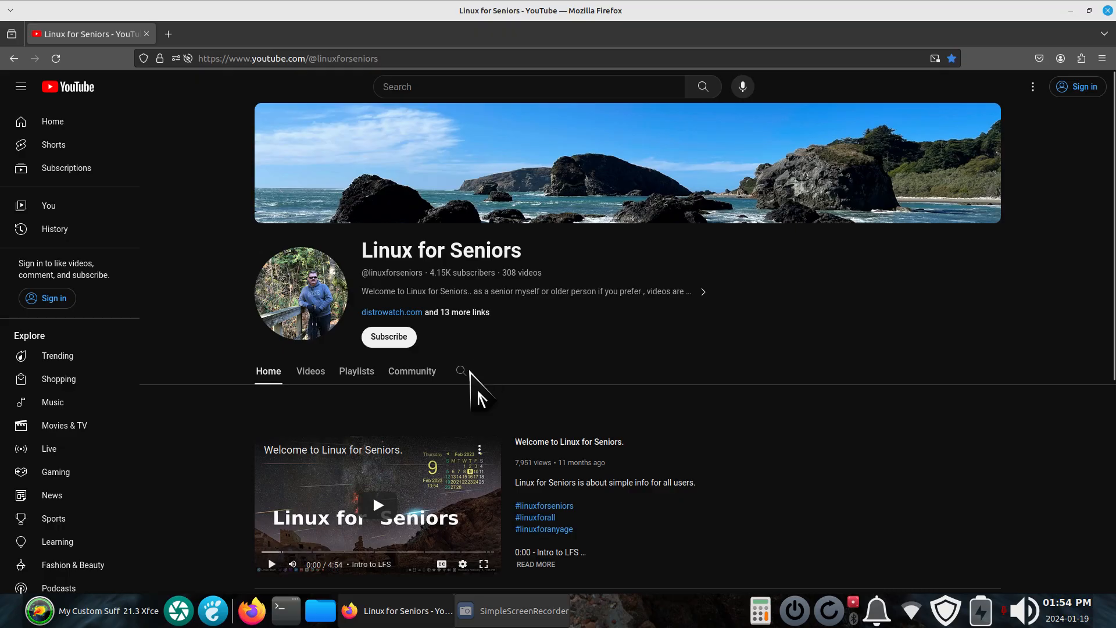
pyautogui.click(470, 372)
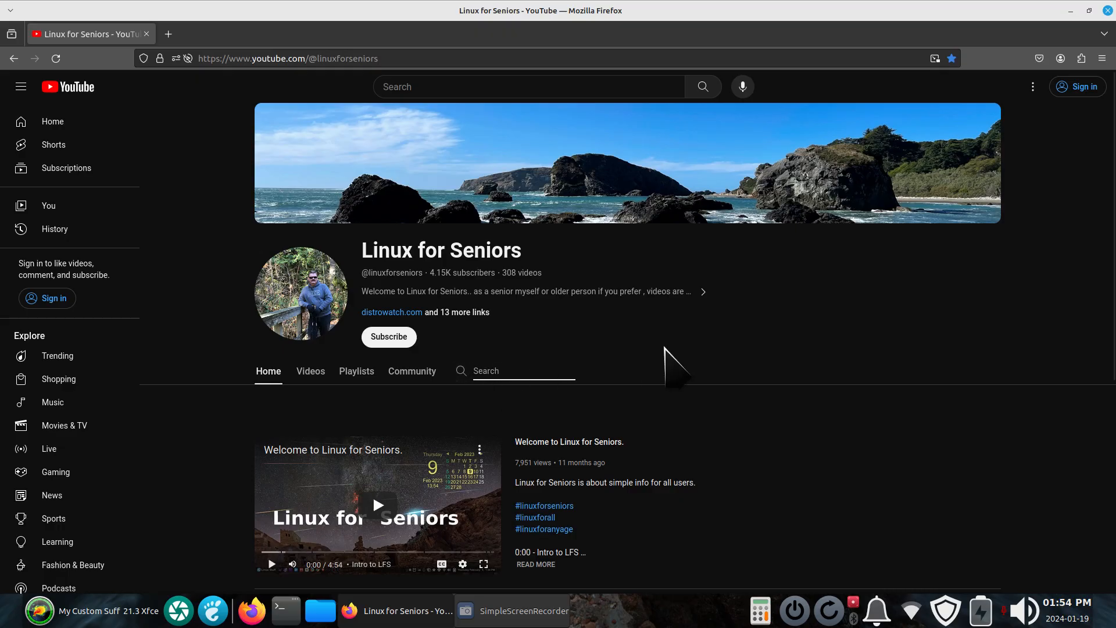
pyautogui.write('mint')
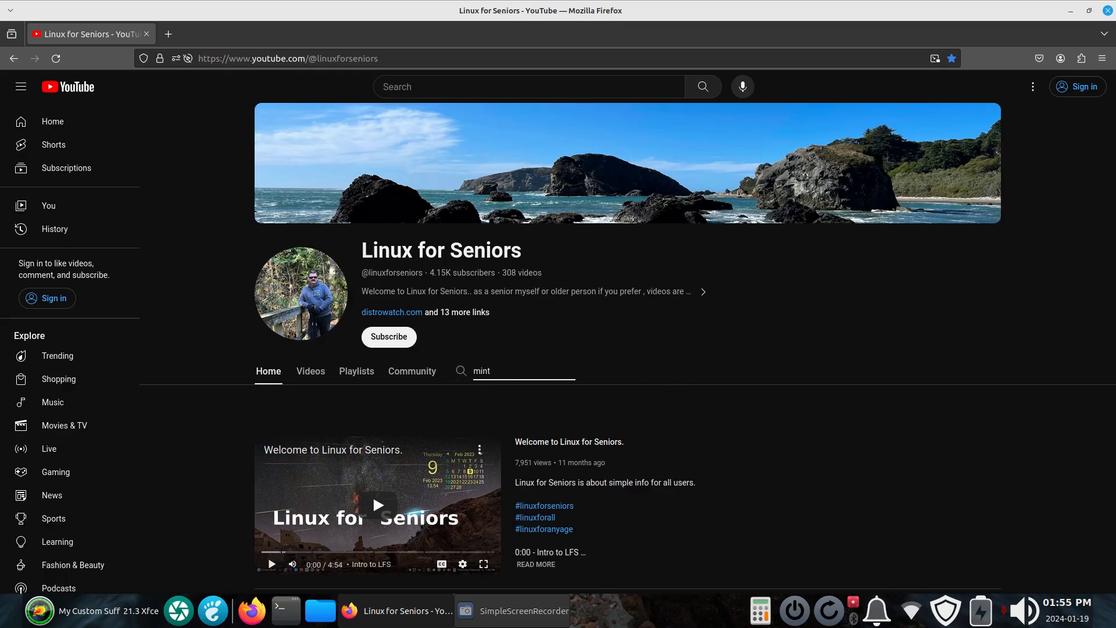
pyautogui.press('Return')
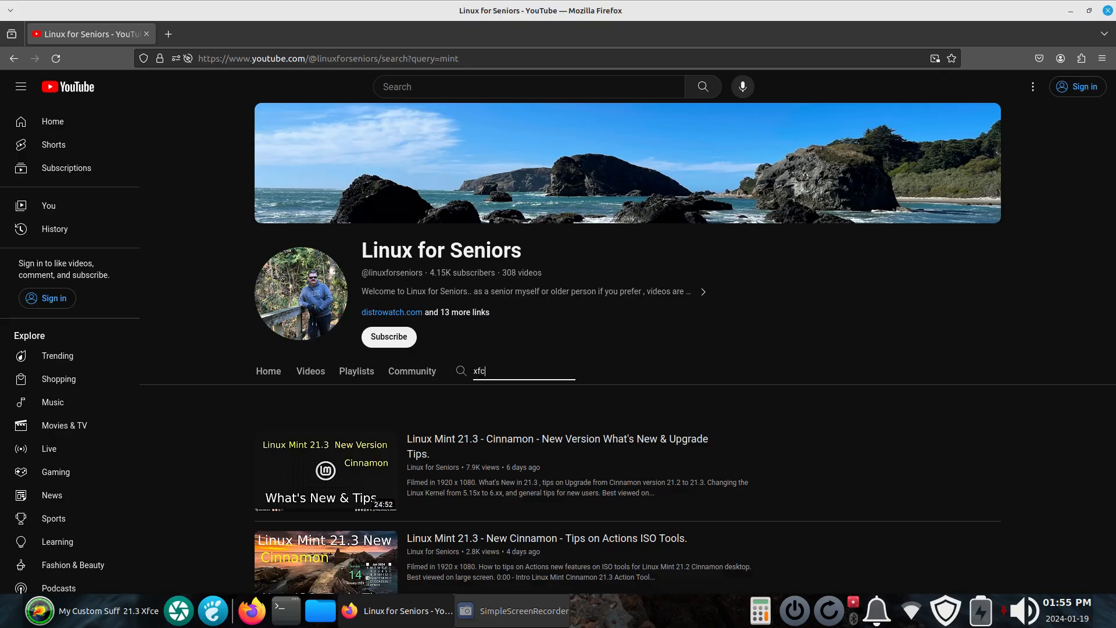
# Step: Search the Linux for Seniors channel for "xfce" and look through the listed videos
pyautogui.press('Return')
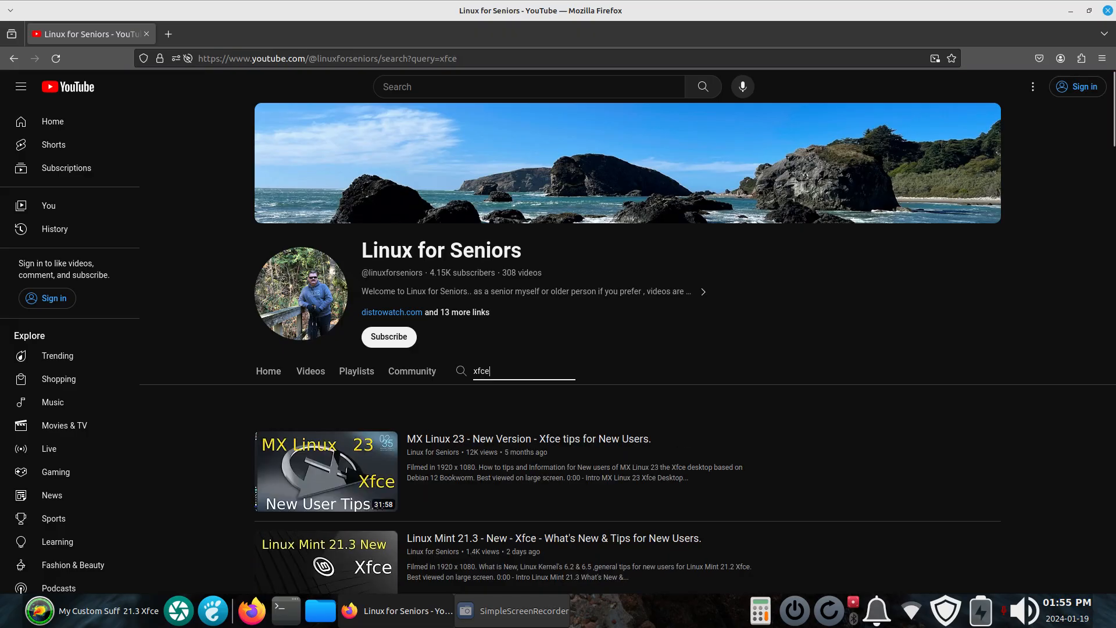
pyautogui.scroll(-2, 735, 412)
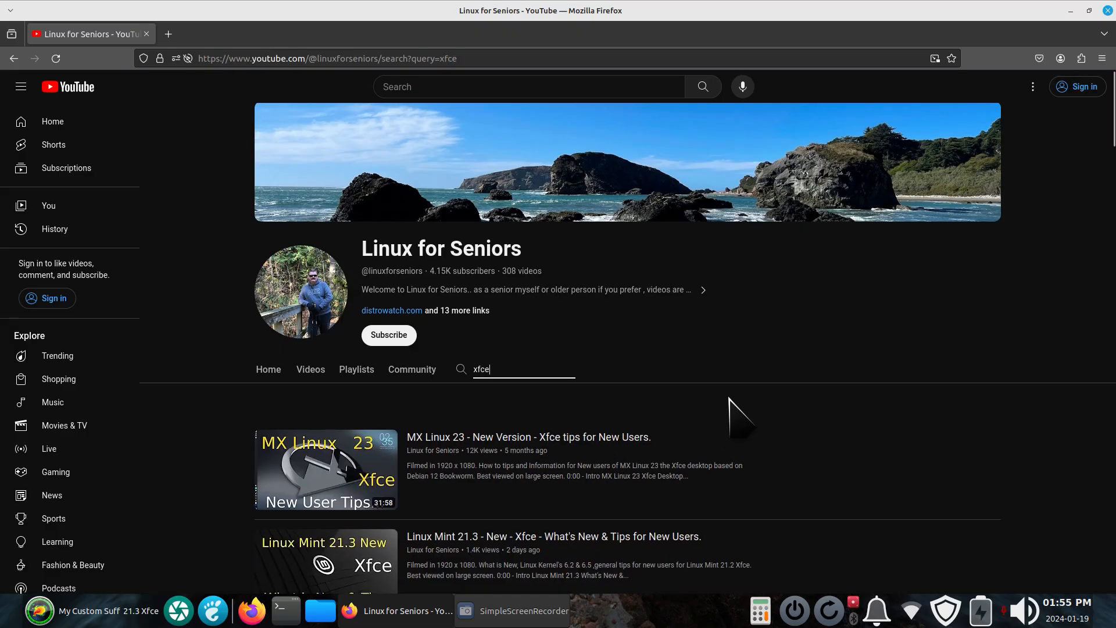
pyautogui.scroll(-1, 654, 437)
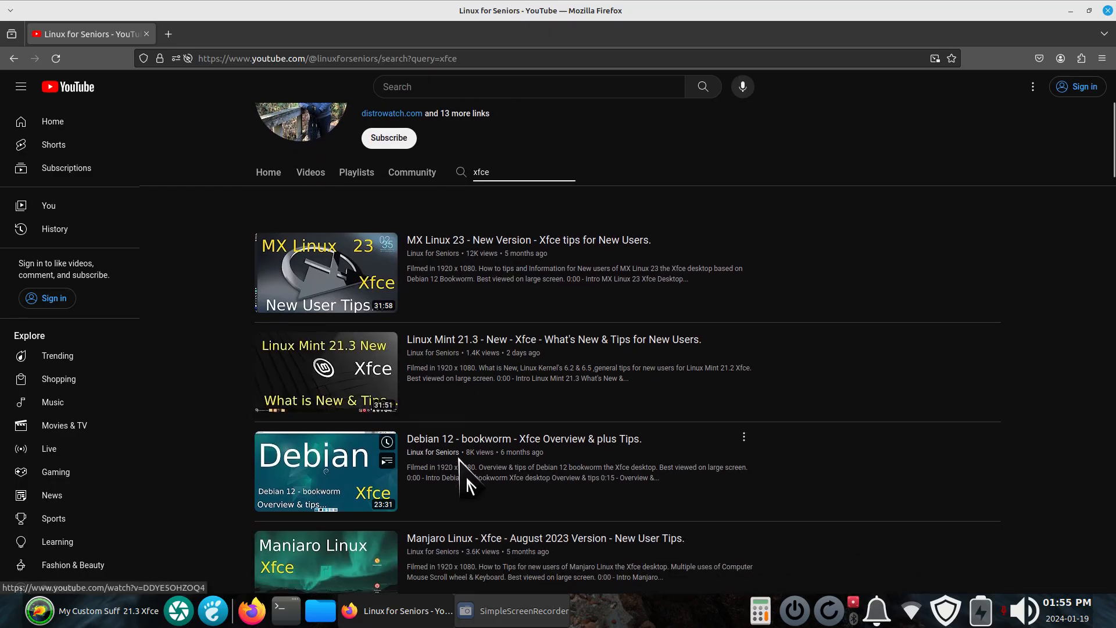
pyautogui.scroll(-1, 681, 463)
pyautogui.scroll(4, 794, 398)
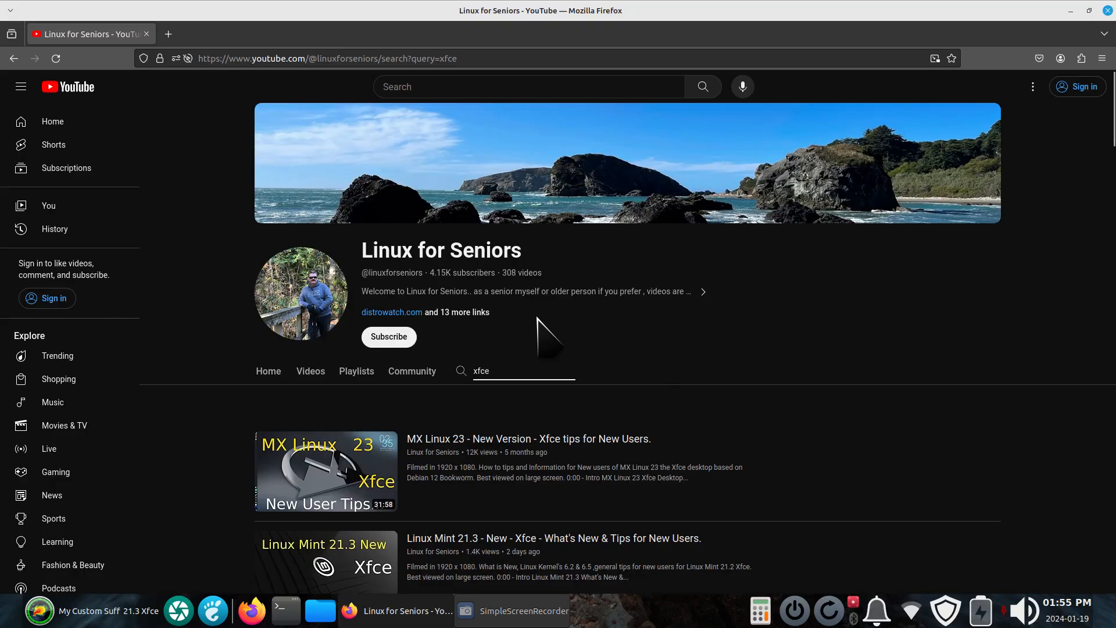
# Step: Open the xfce-look.org site from the links in the channel's About information
pyautogui.click(546, 309)
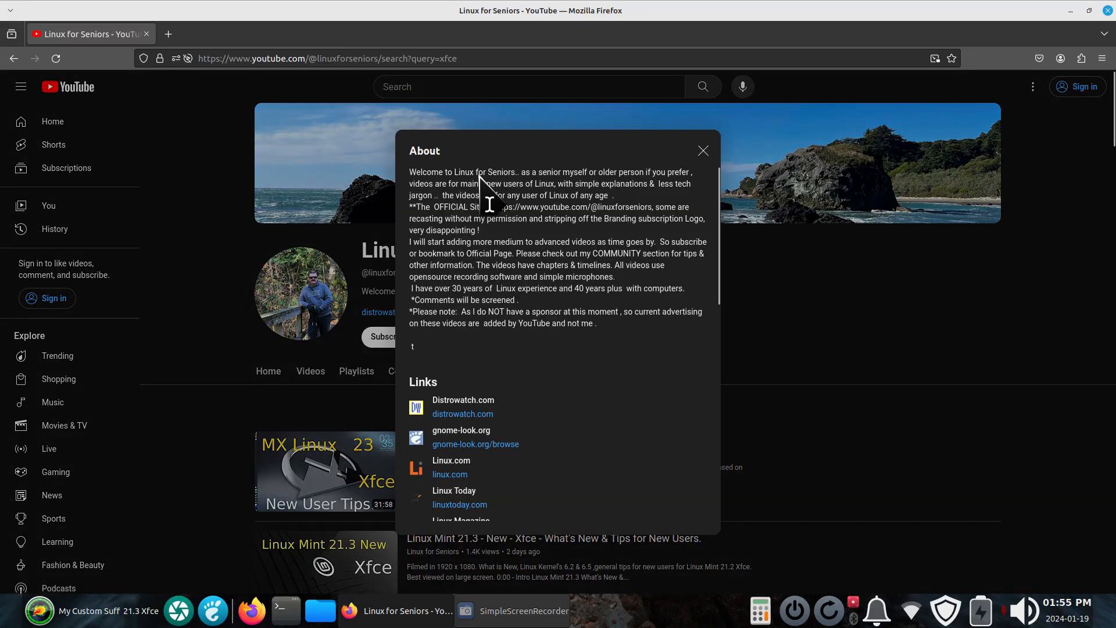
pyautogui.moveTo(717, 230); pyautogui.dragTo(737, 406)
pyautogui.click(456, 395)
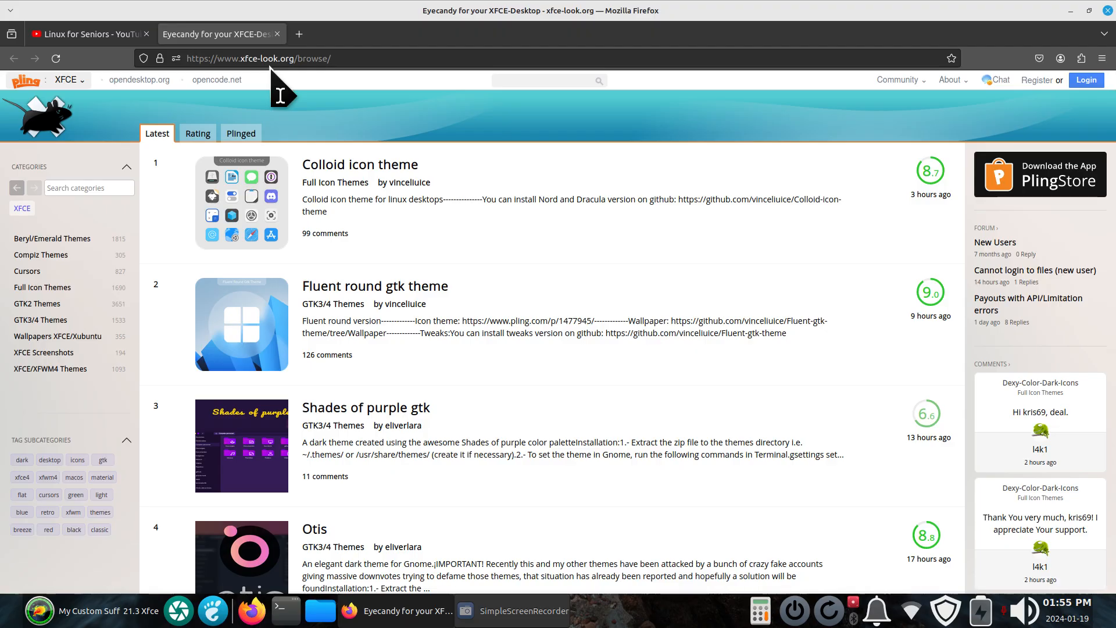
# Step: Open the Ardoise theme in the Cursors category, examine its download files such as Ardoise_shadow_100.tar.gz, and return to the category list
pyautogui.click(82, 285)
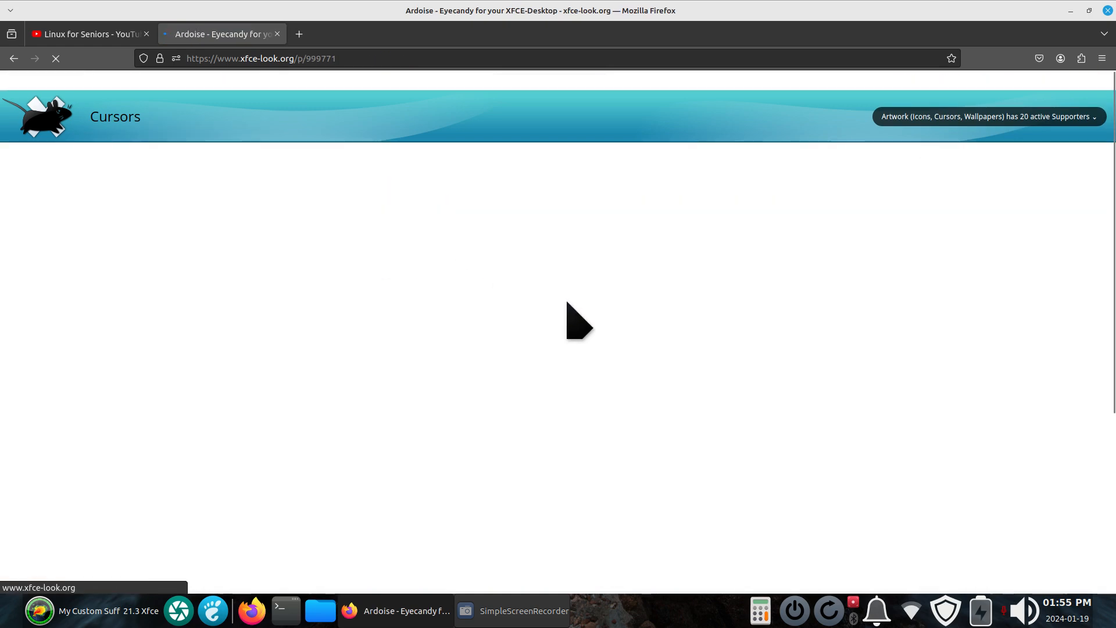
pyautogui.click(346, 486)
pyautogui.scroll(-5, 503, 391)
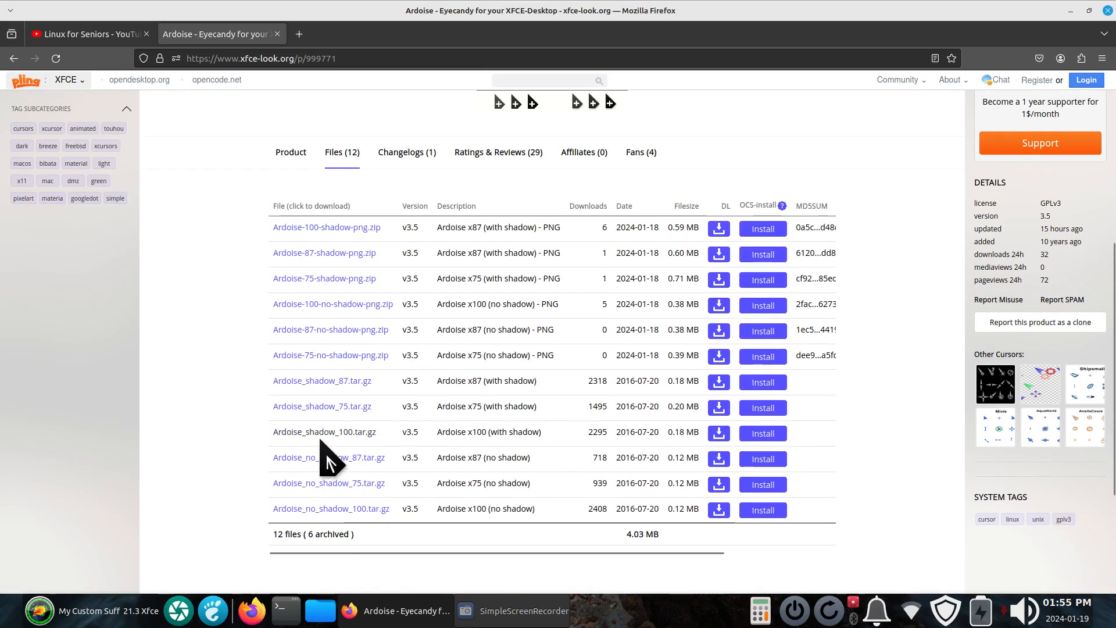
pyautogui.click(323, 435)
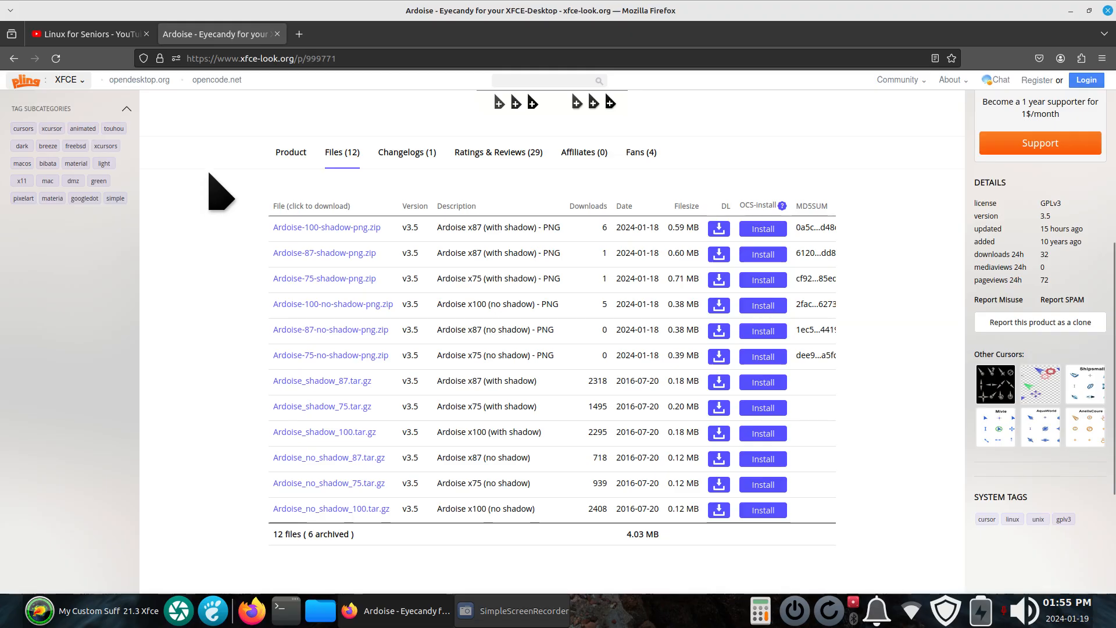
pyautogui.click(12, 59)
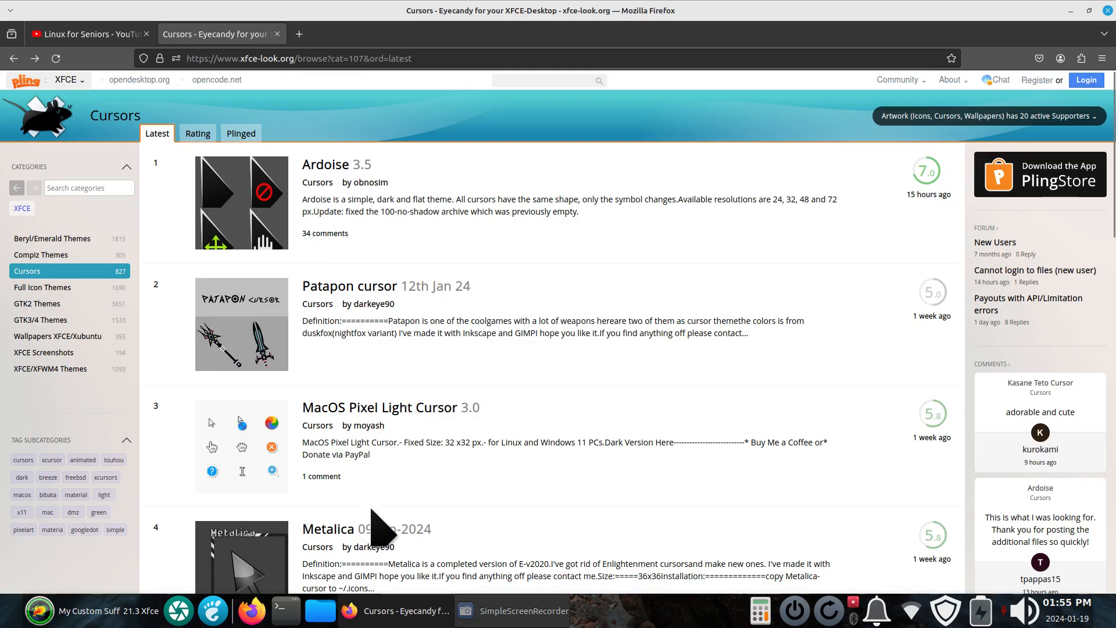
# Step: Look through the installed cursor themes, such as Patapon-trident-colorful, in the Mouse and Touchpad theme settings, and close the settings
pyautogui.click(39, 610)
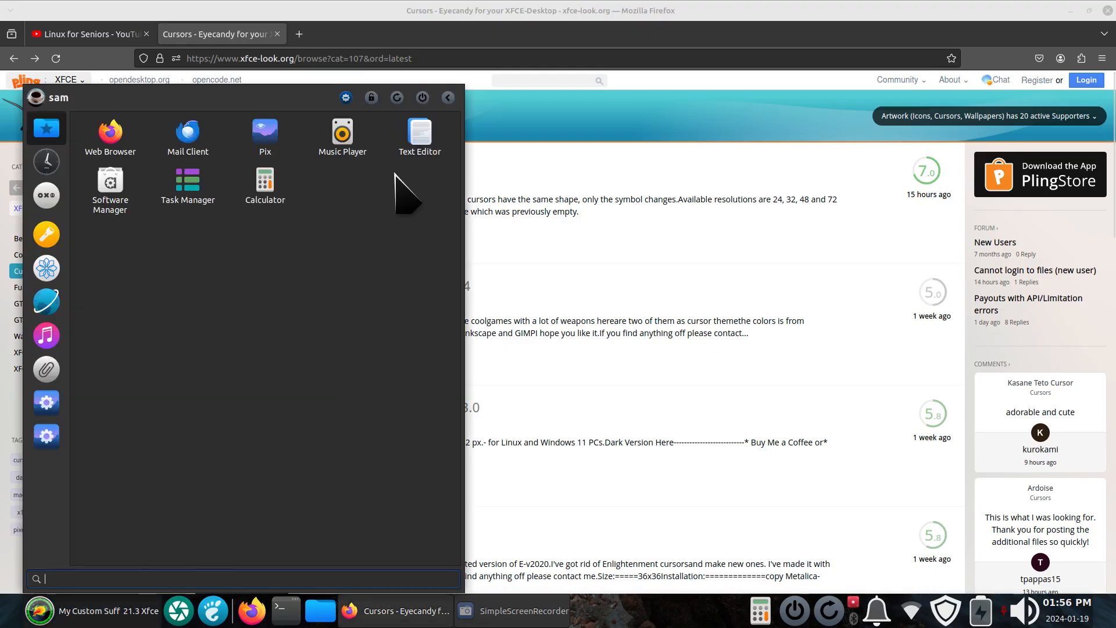
pyautogui.click(346, 97)
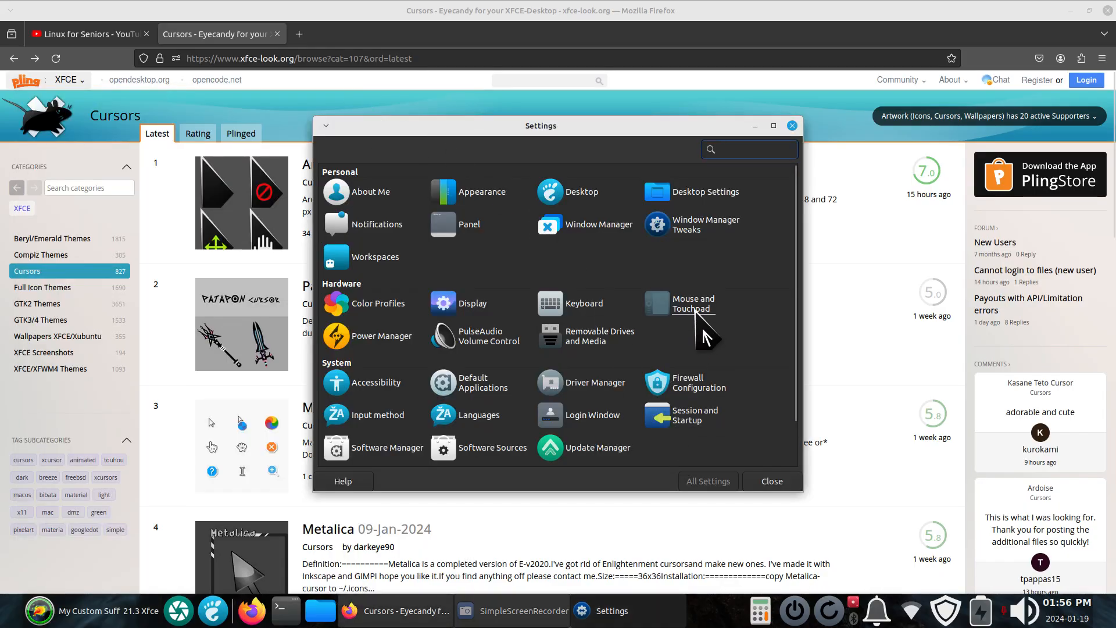
pyautogui.click(675, 302)
pyautogui.click(448, 156)
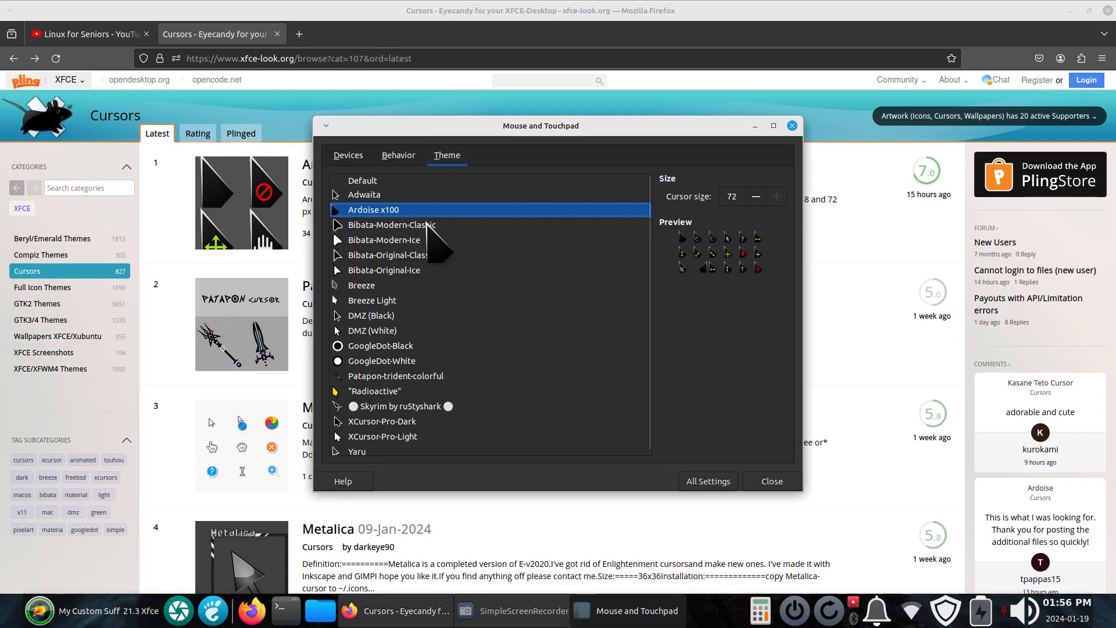
pyautogui.click(382, 376)
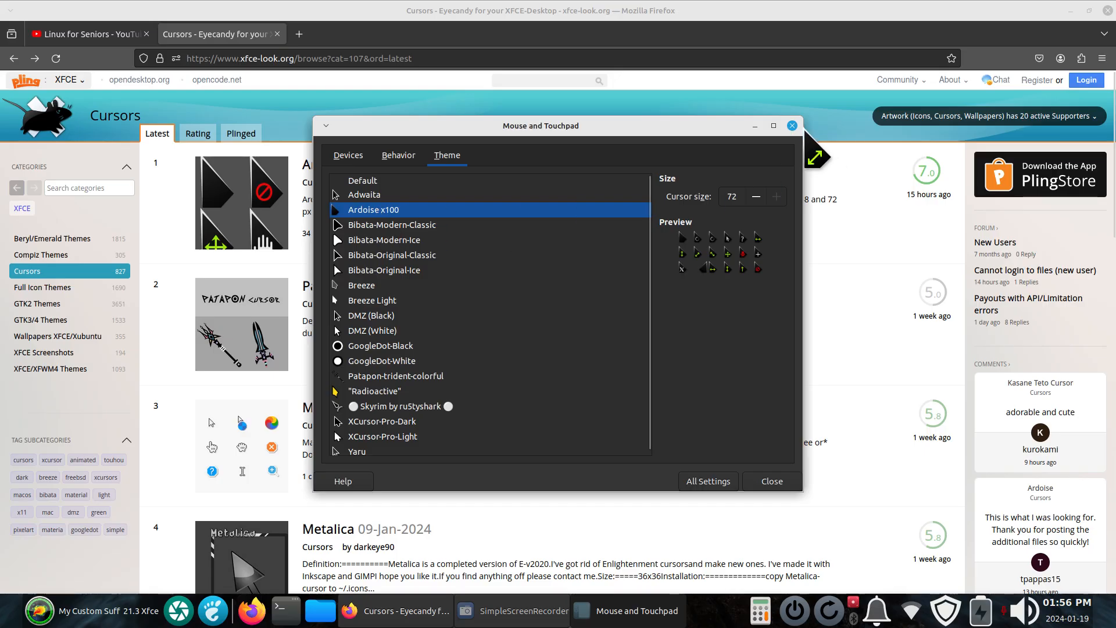
pyautogui.click(792, 125)
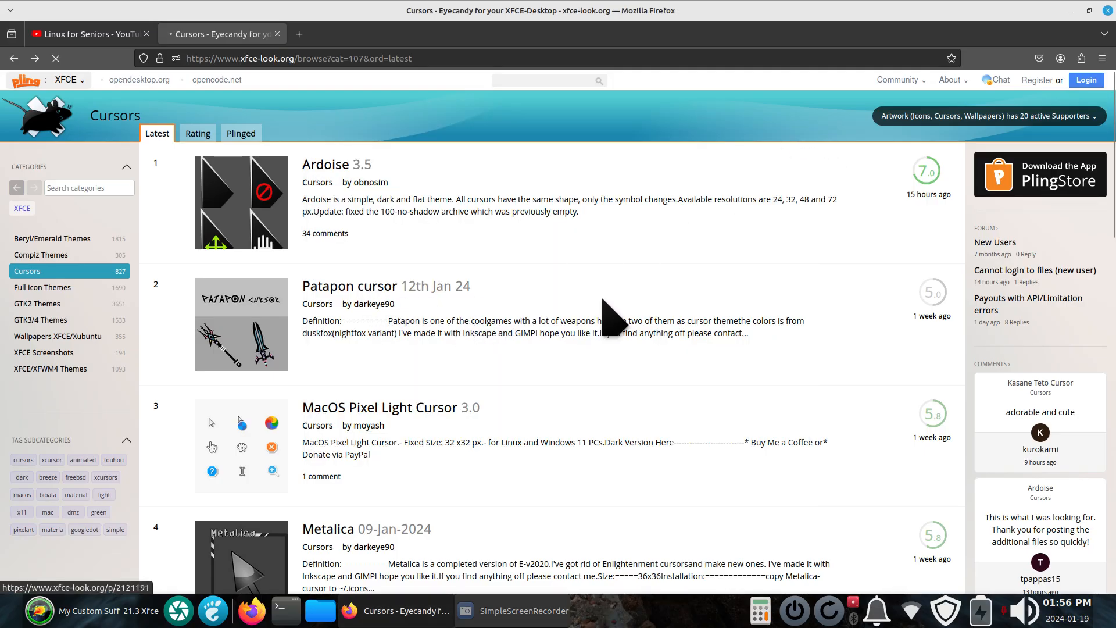
# Step: Open the Patapon cursor page, bring up the download prompt for Patapon-trident-colorful.tar.gz from its files, and dismiss it without downloading
pyautogui.click(601, 300)
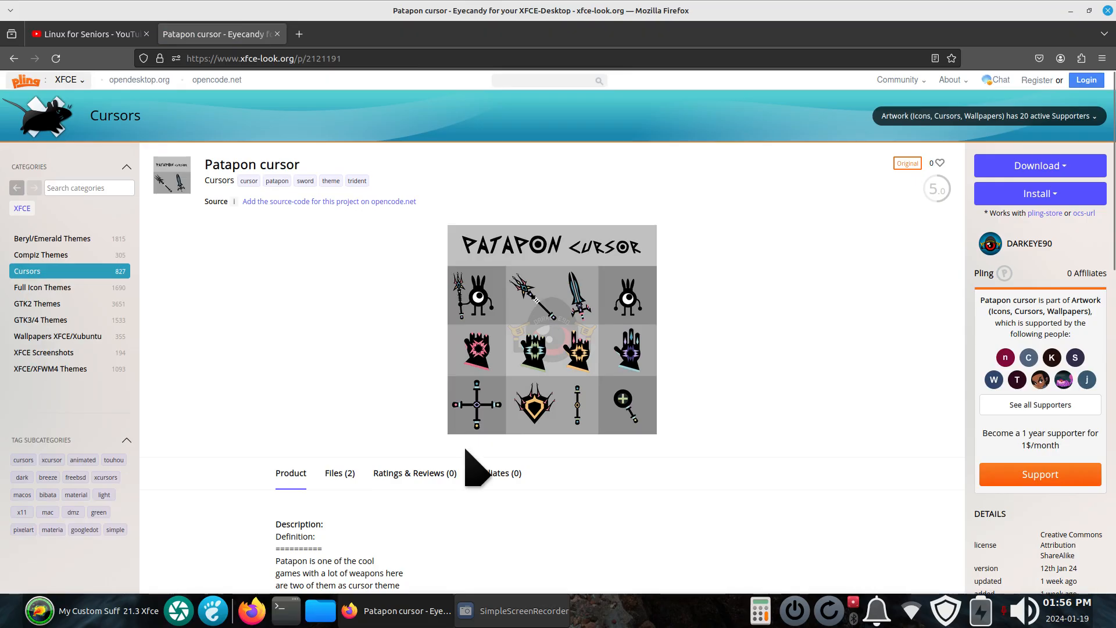
pyautogui.click(337, 475)
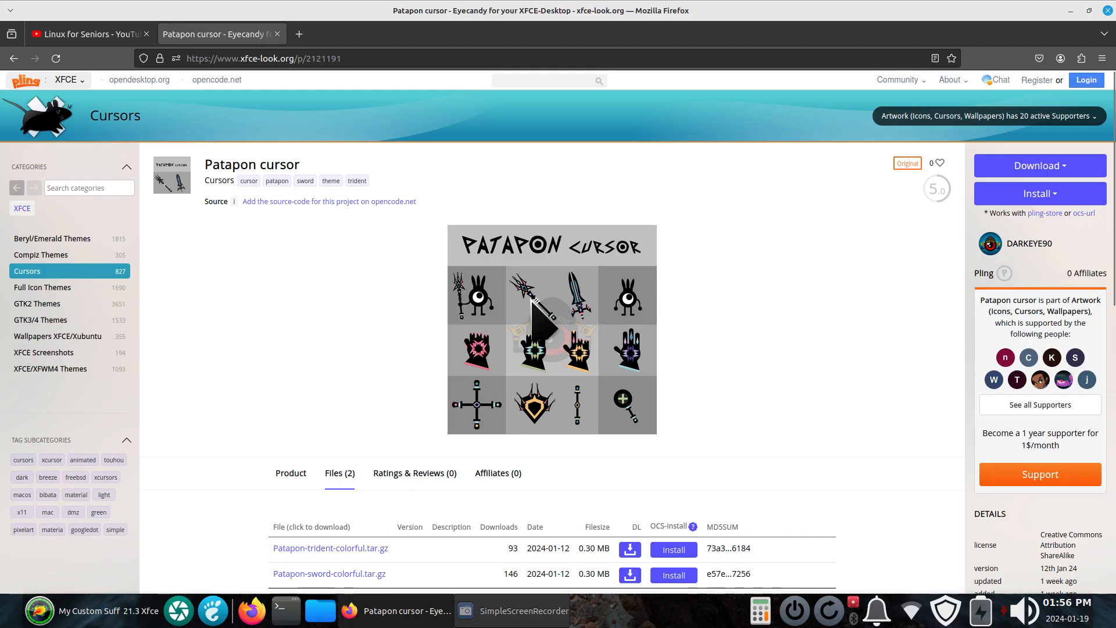
pyautogui.scroll(-2, 407, 284)
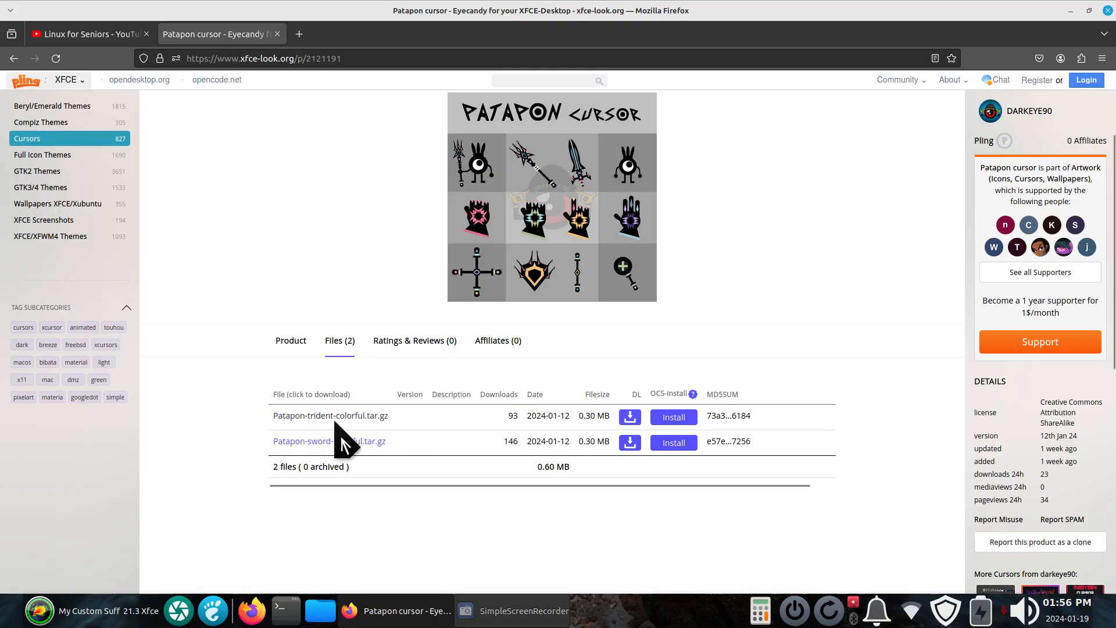
pyautogui.click(337, 419)
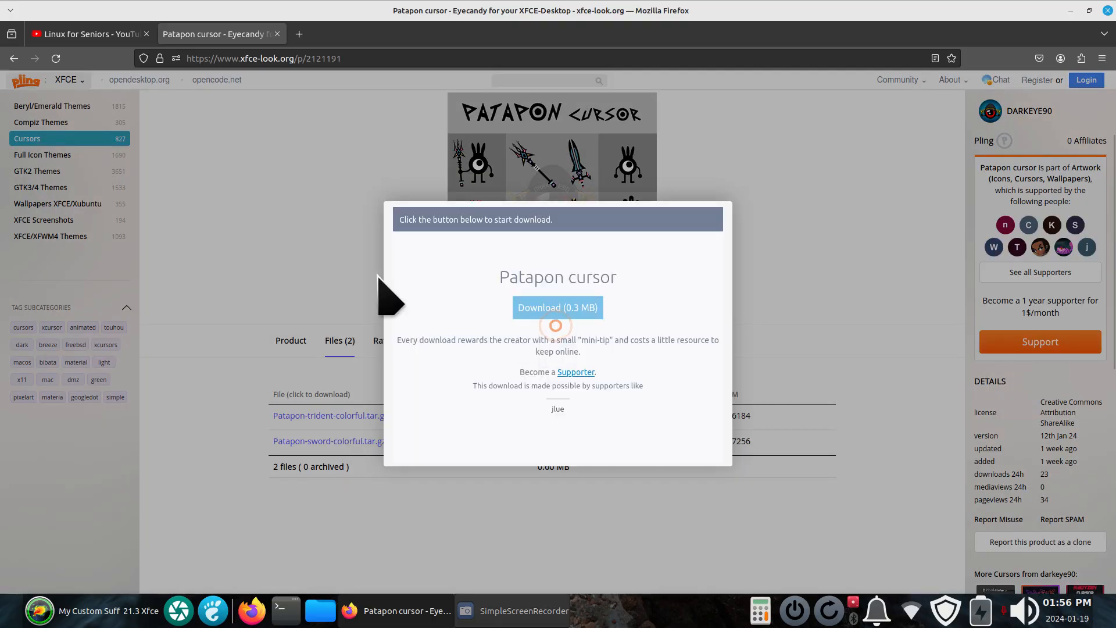
pyautogui.click(227, 215)
# Step: Search the site for "radio" and open the Radioactive cursor theme's page
pyautogui.scroll(3, 232, 229)
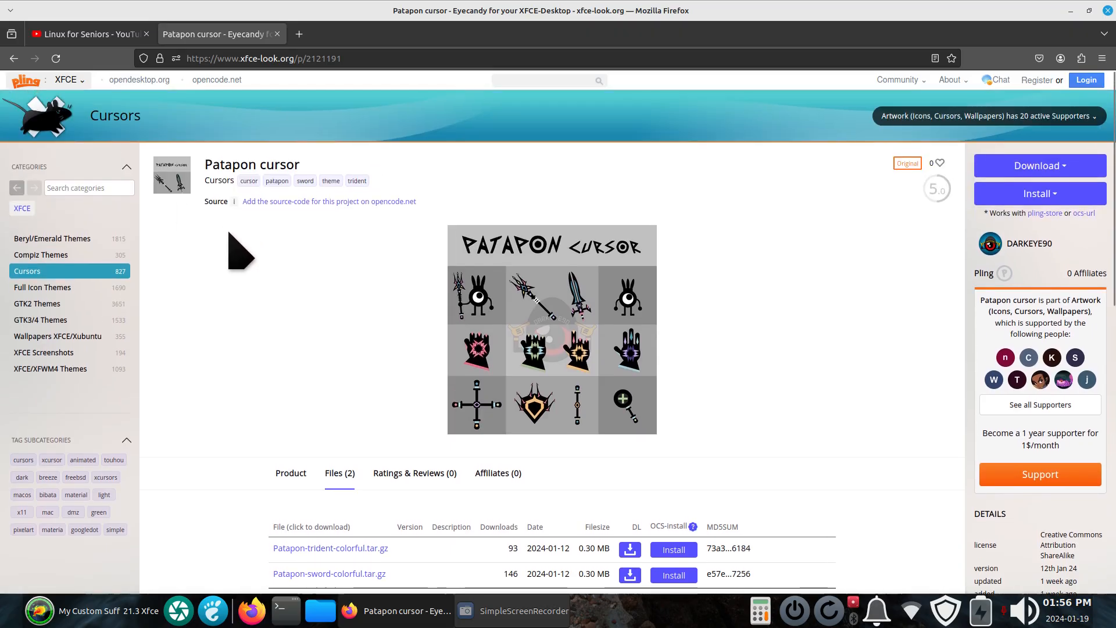
pyautogui.click(524, 82)
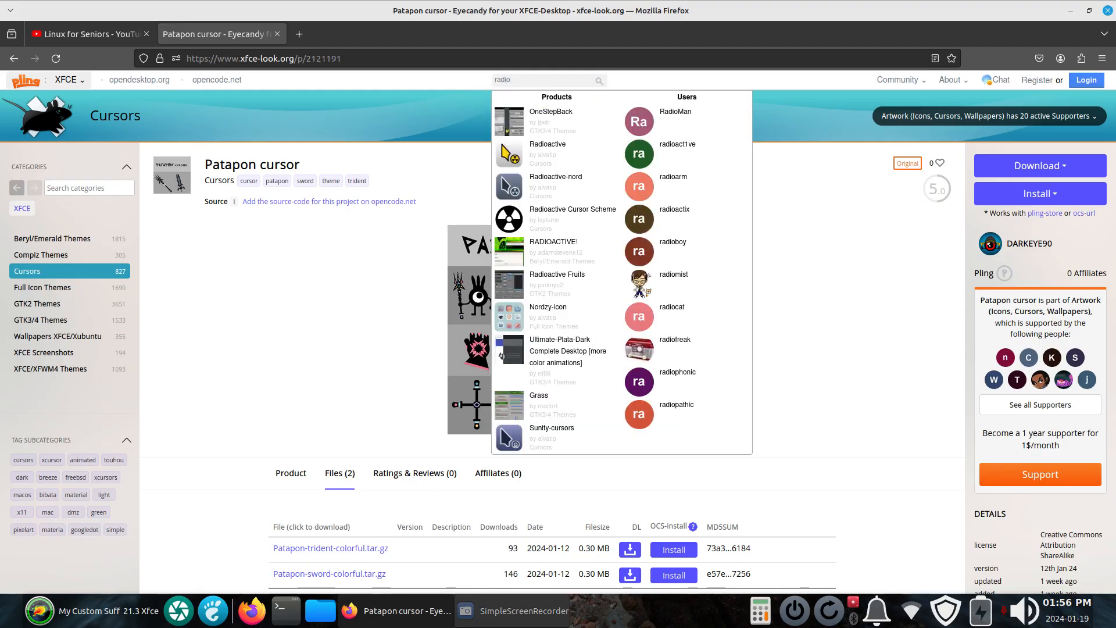
pyautogui.click(556, 160)
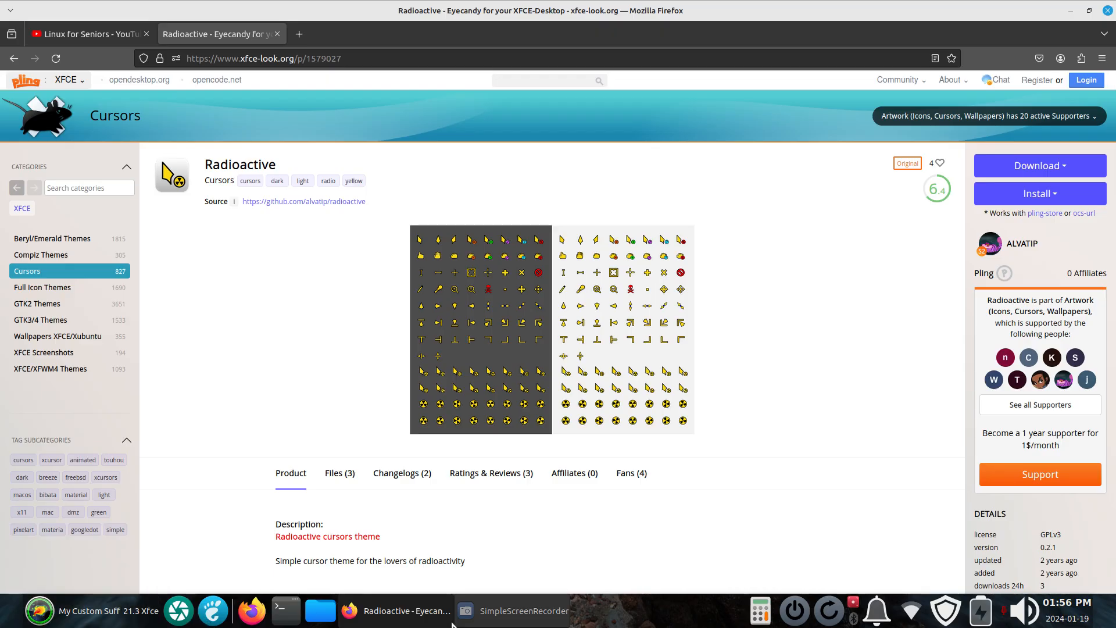
# Step: Try the "Radioactive" cursor theme in the Mouse and Touchpad settings, switch back to Ardoise x100 and close the settings
pyautogui.click(214, 612)
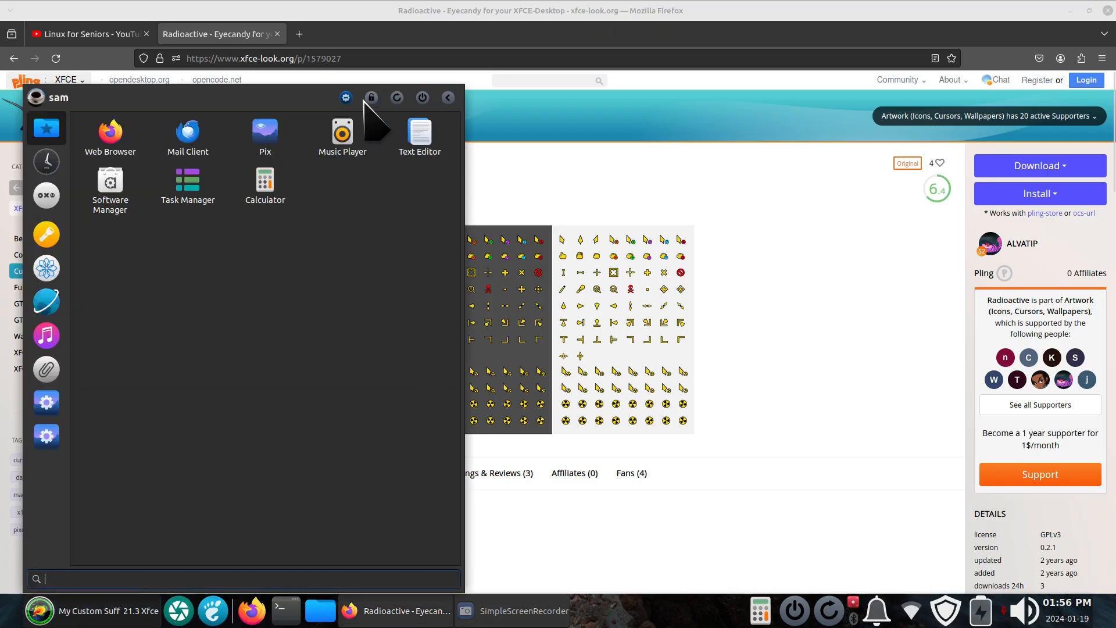
pyautogui.click(343, 100)
pyautogui.click(688, 307)
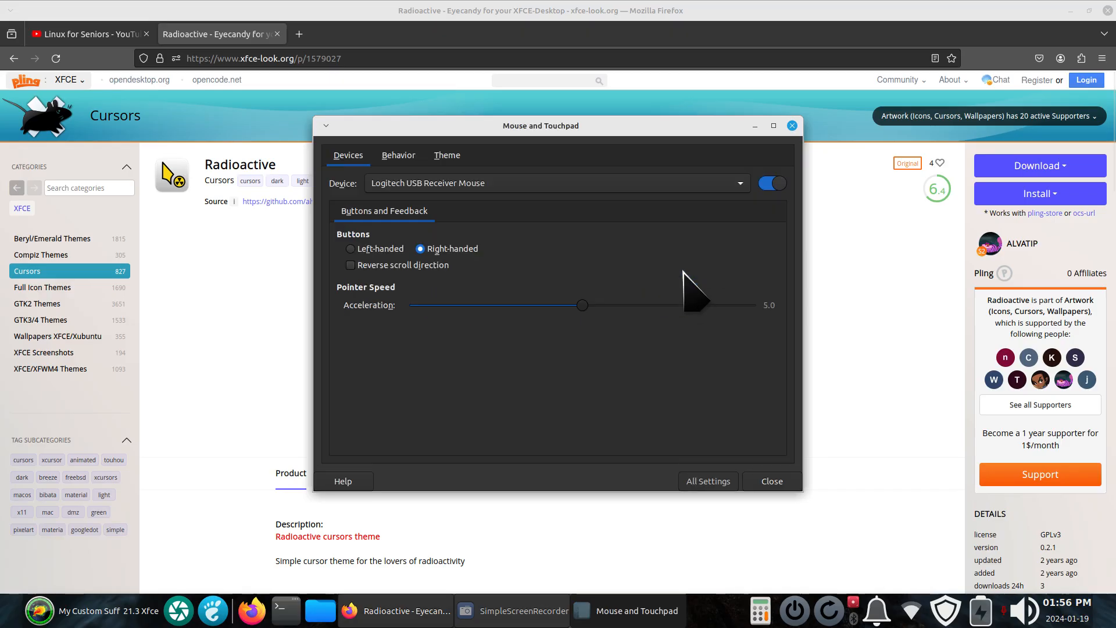
pyautogui.click(447, 155)
pyautogui.click(360, 391)
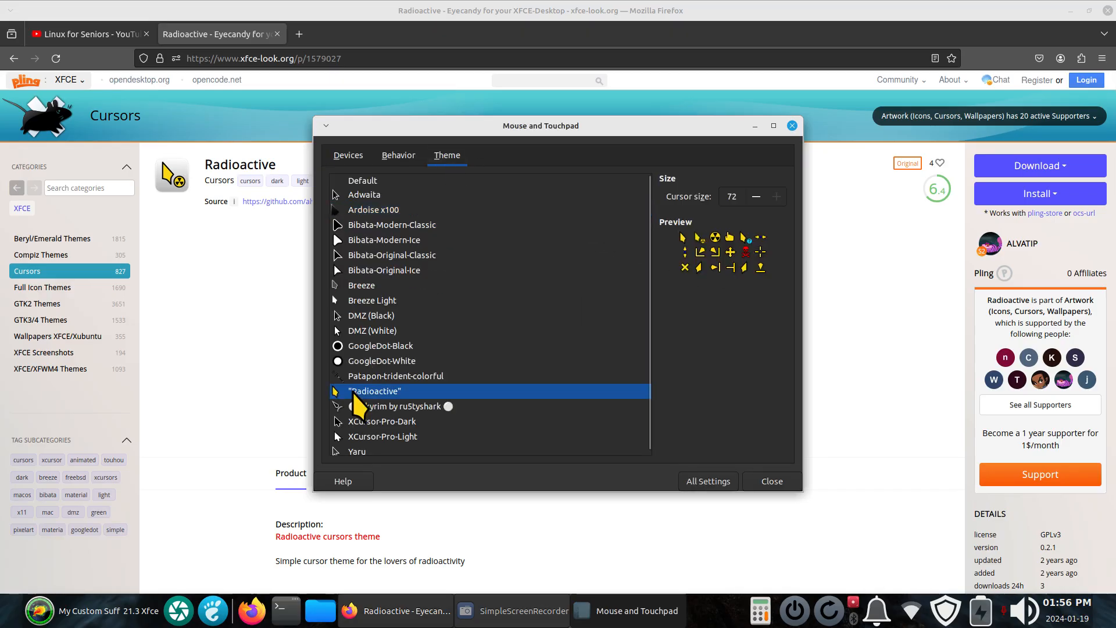
pyautogui.click(379, 209)
pyautogui.click(792, 126)
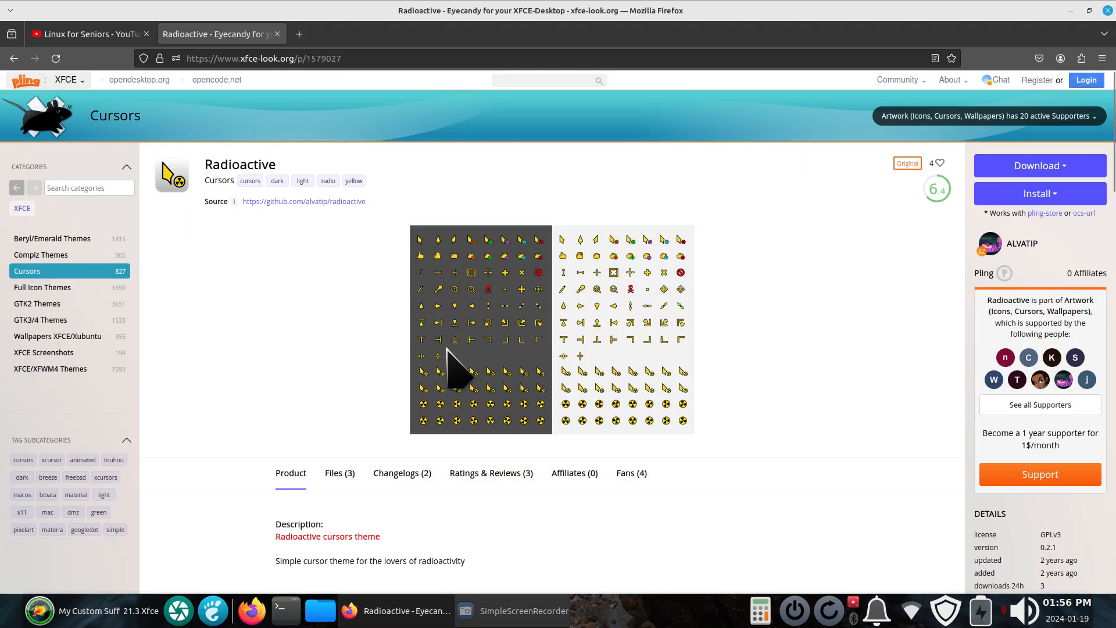
# Step: Read the Radioactive theme's installation instructions, highlighting the /usr/share/icons/ and .icons/ target folders, and show its download files
pyautogui.scroll(-3, 377, 335)
pyautogui.scroll(-2, 379, 327)
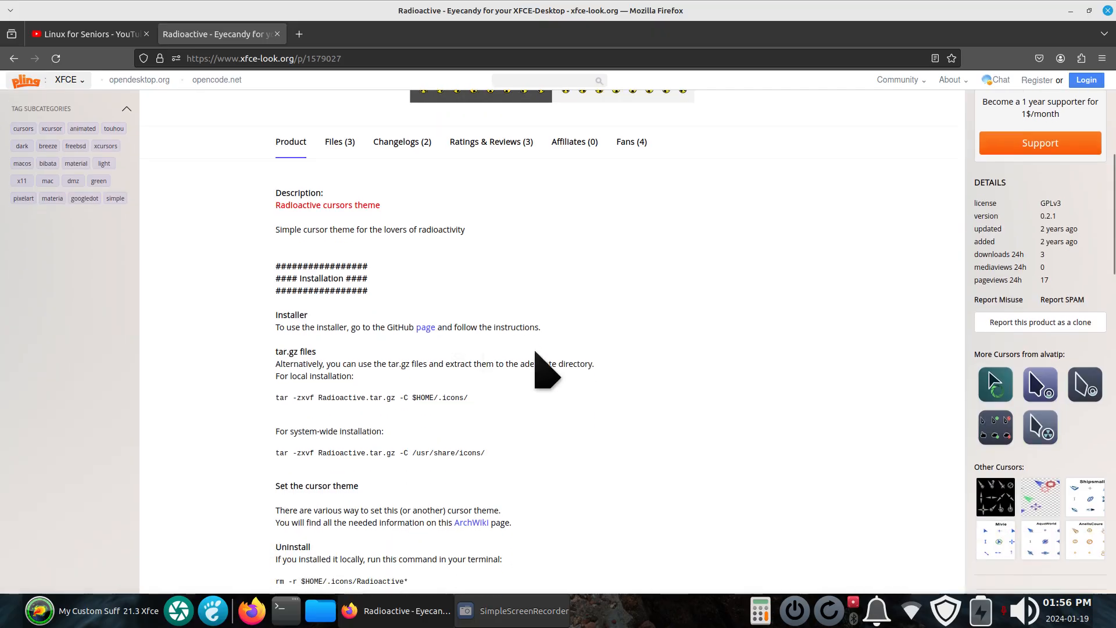
pyautogui.moveTo(439, 400); pyautogui.dragTo(470, 400)
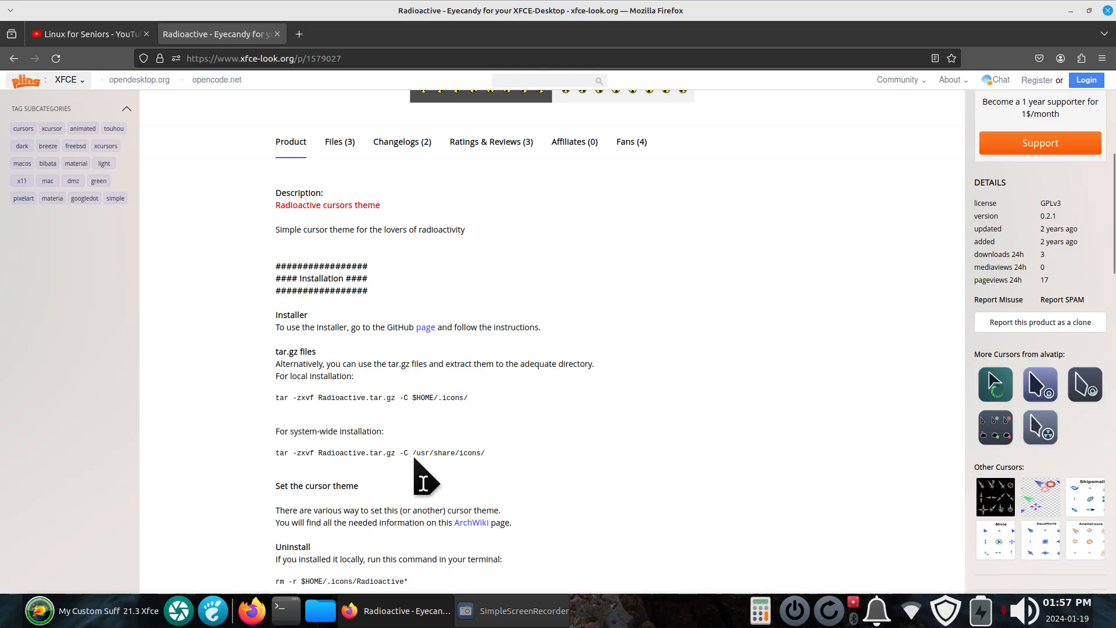
pyautogui.moveTo(443, 483); pyautogui.dragTo(492, 458)
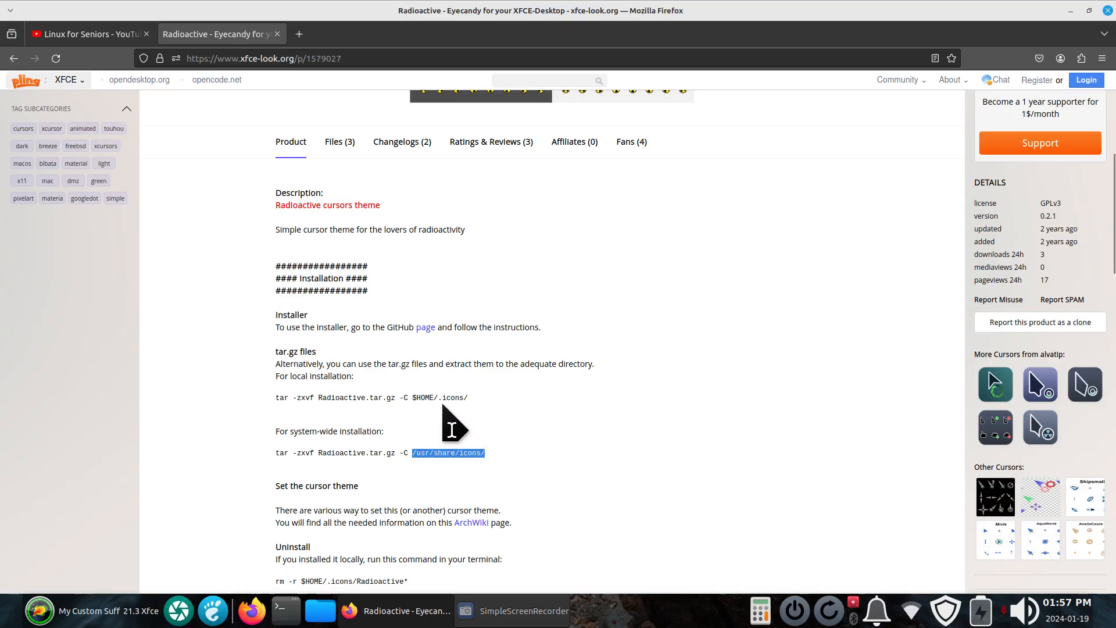
pyautogui.moveTo(439, 400); pyautogui.dragTo(469, 400)
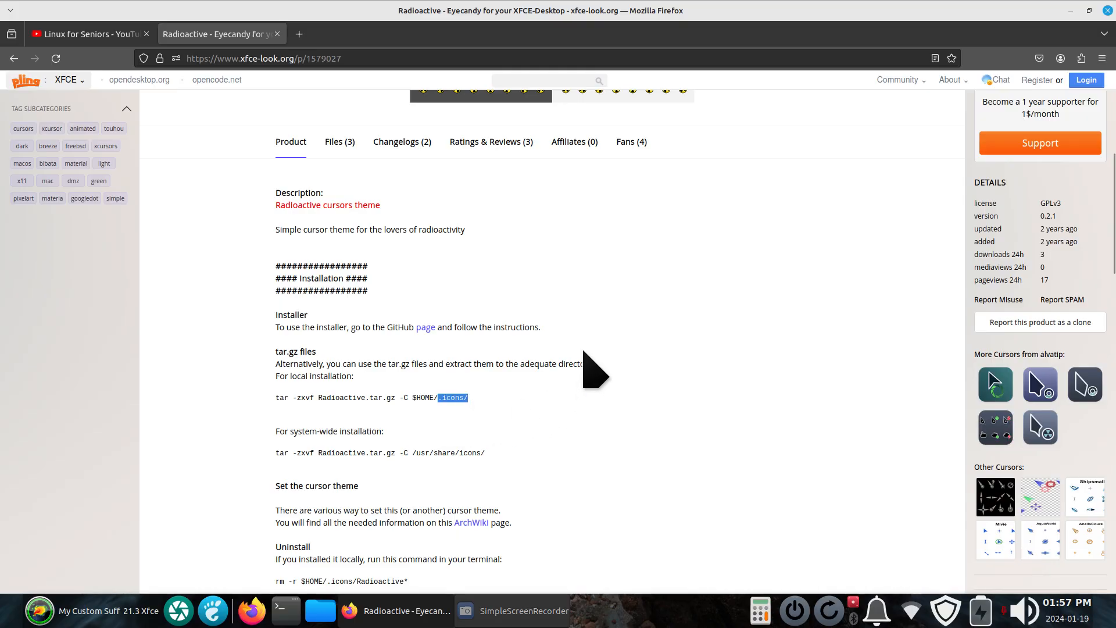
pyautogui.scroll(3, 639, 418)
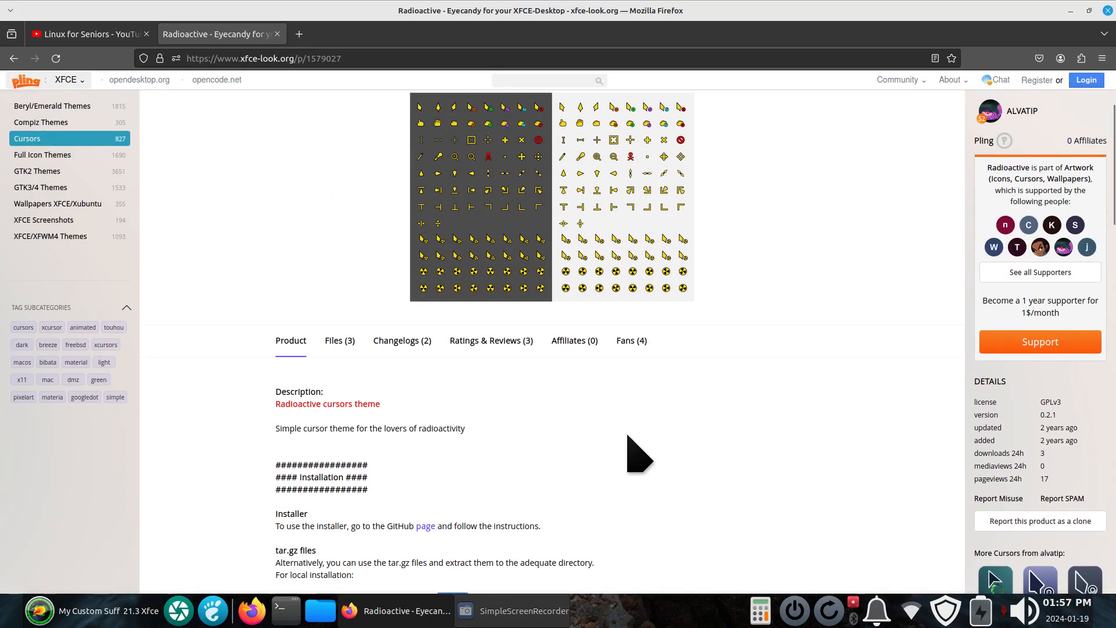
pyautogui.scroll(-2, 636, 457)
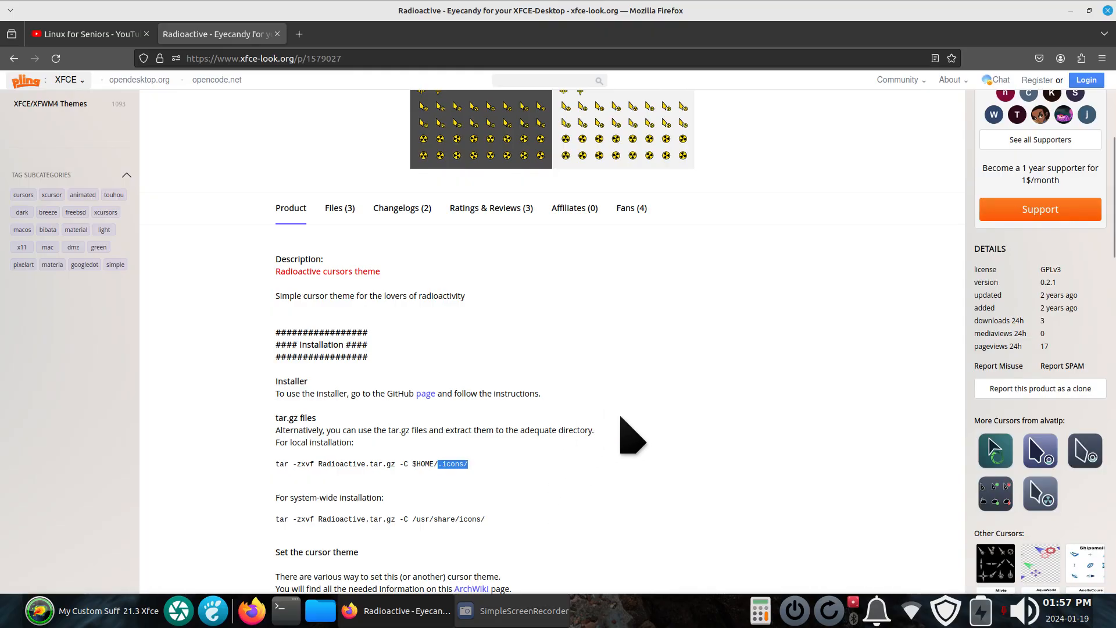
pyautogui.scroll(5, 621, 416)
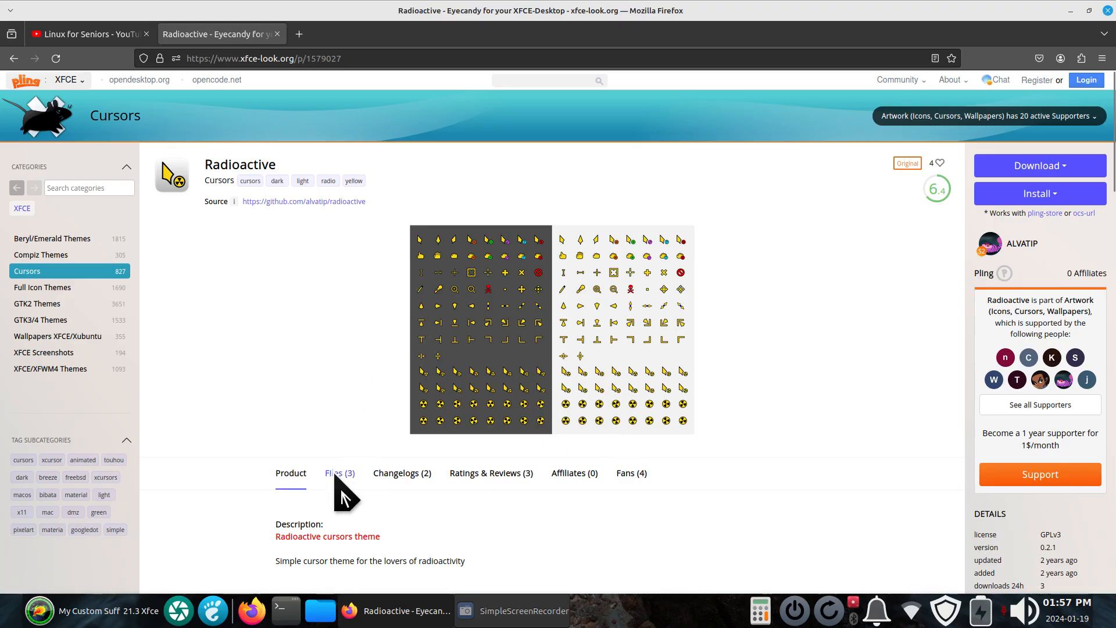
pyautogui.click(335, 476)
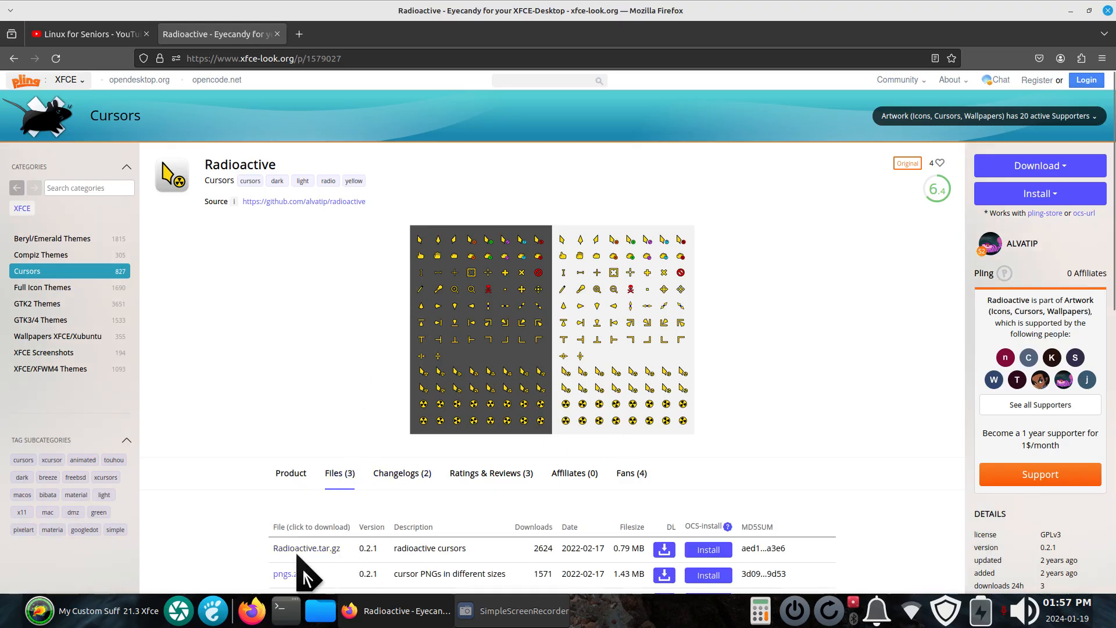
# Step: Open the Futura Icon Pack from the Full Icon Themes category and show its download files
pyautogui.click(66, 289)
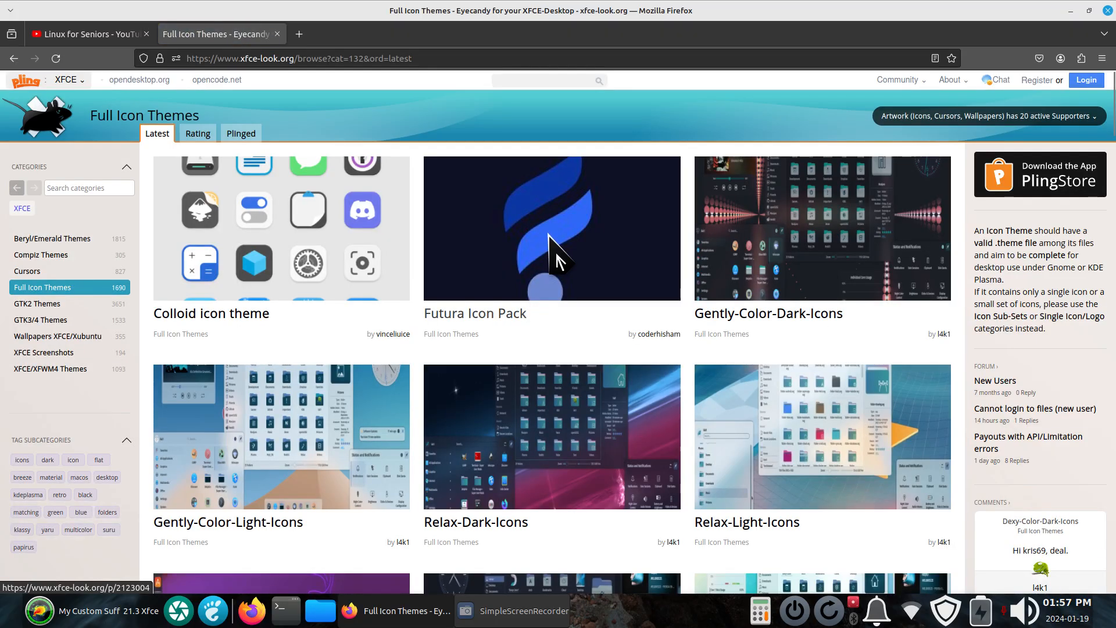
pyautogui.click(665, 311)
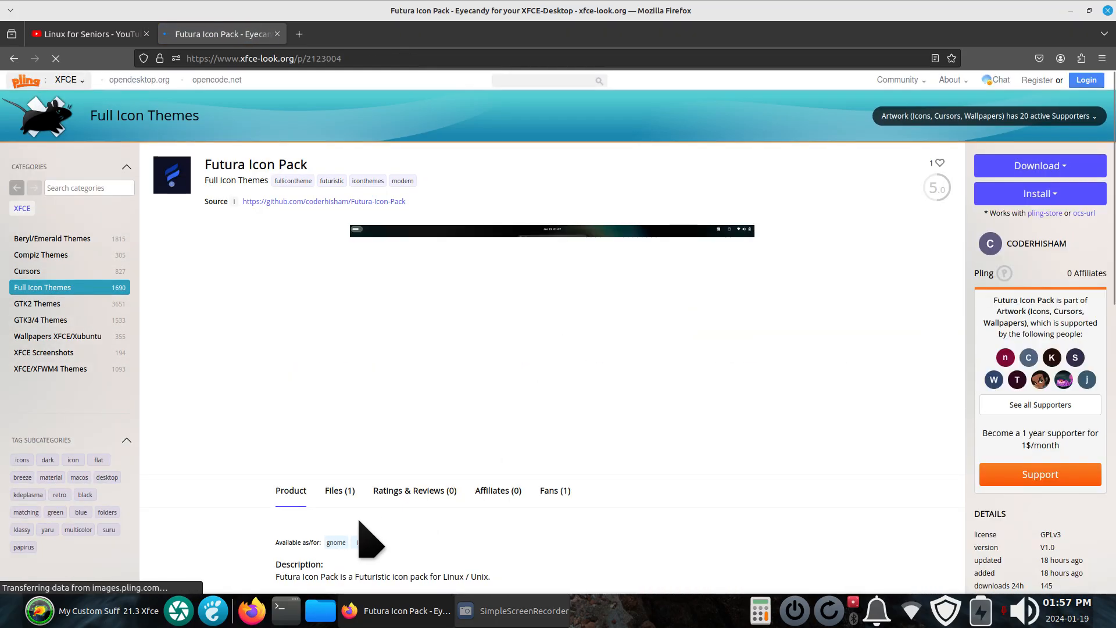
pyautogui.scroll(-2, 526, 448)
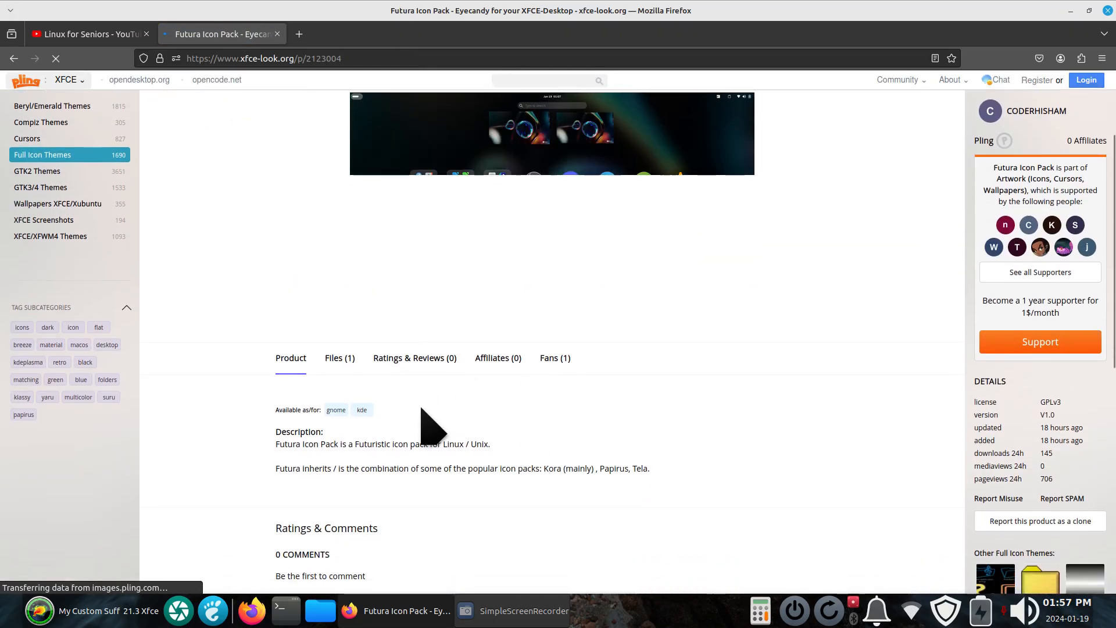
pyautogui.click(340, 361)
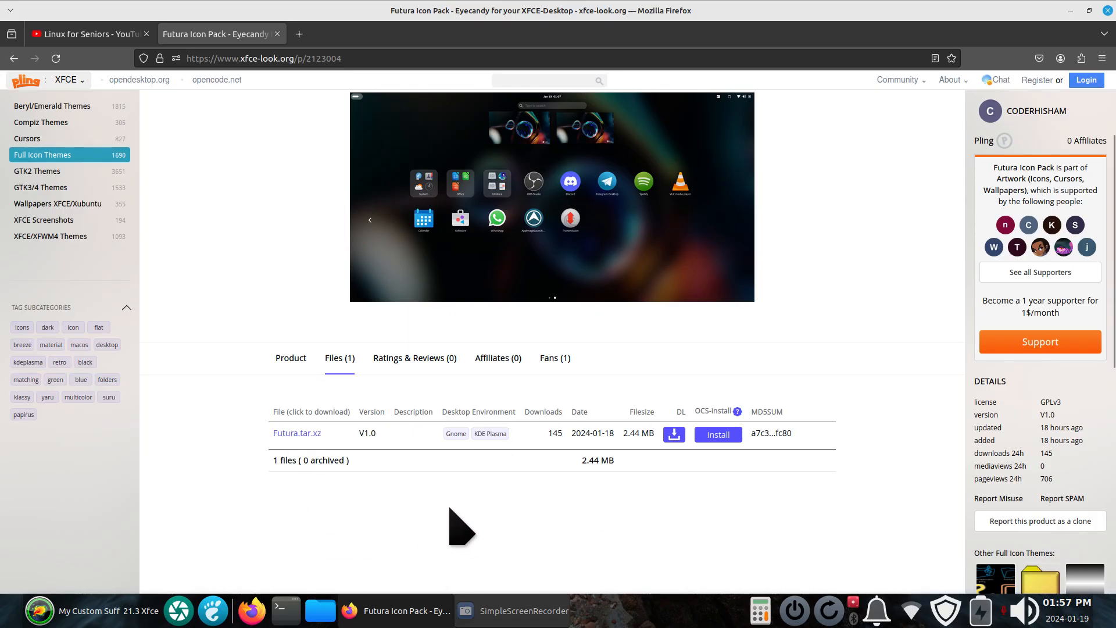
# Step: Open BlueSky-GTK Themes in the GTK3/4 Themes category and look through its download files, such as BlueSky-Dark.7z
pyautogui.scroll(3, 238, 302)
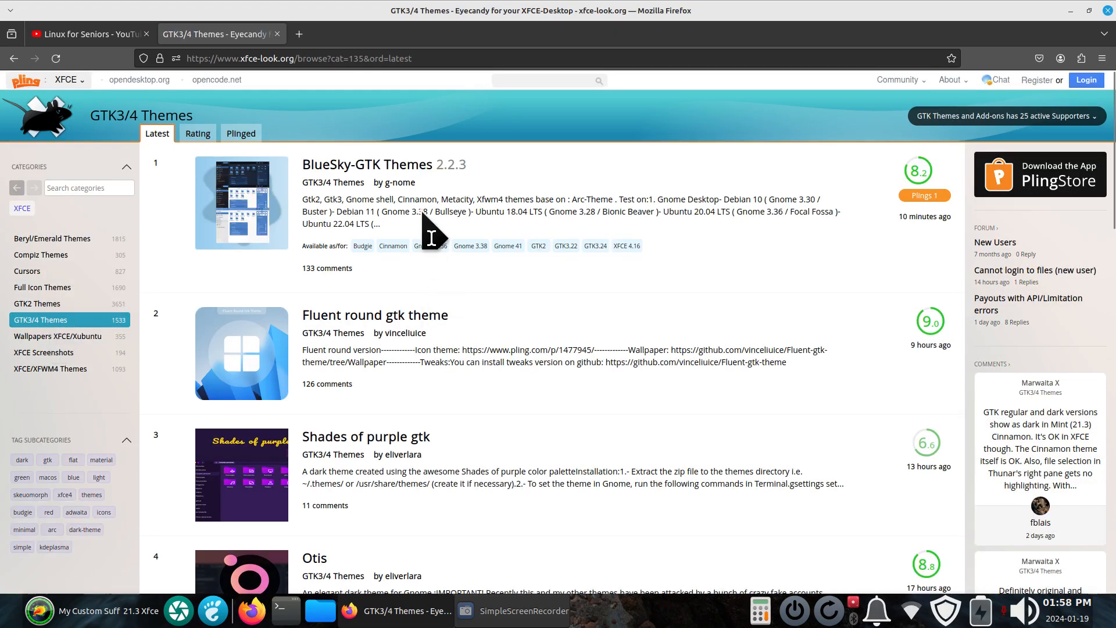
pyautogui.click(343, 166)
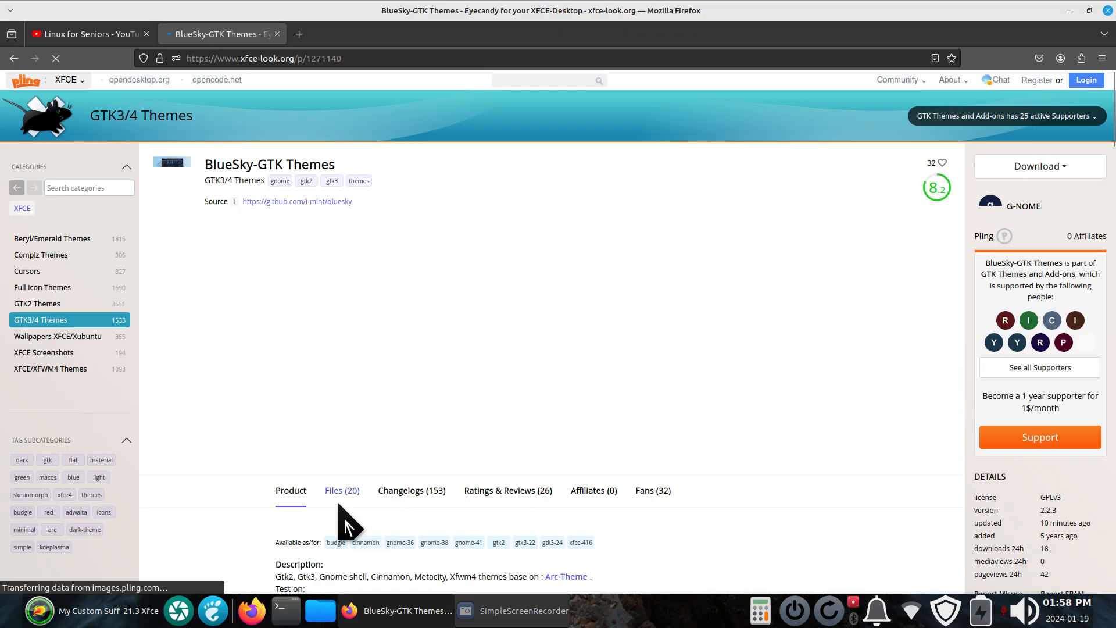
pyautogui.scroll(-5, 591, 416)
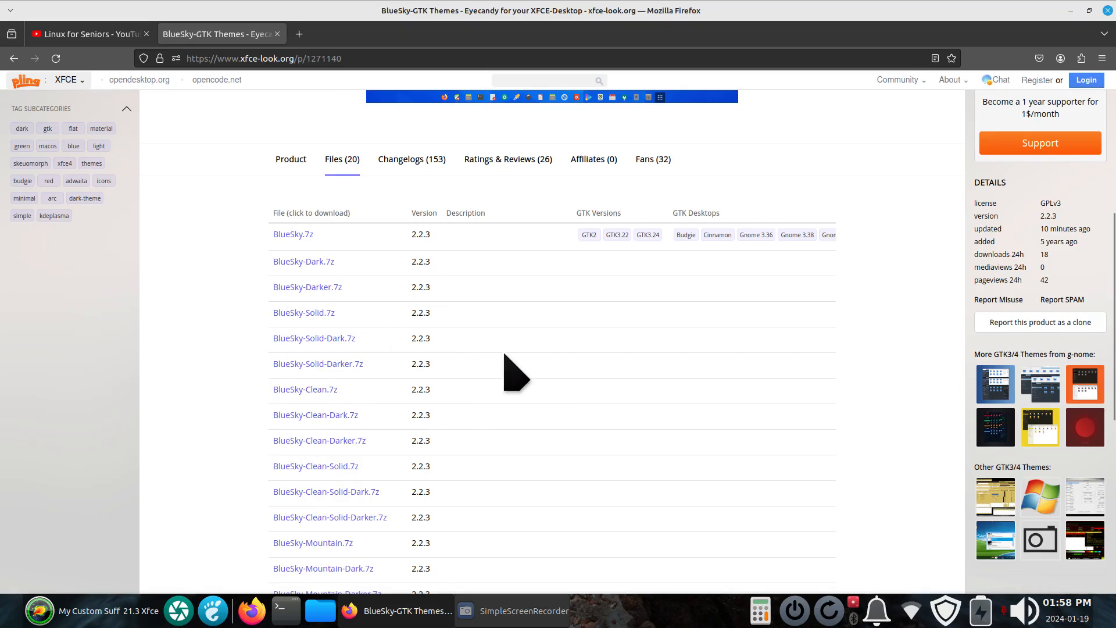
pyautogui.scroll(-2, 523, 361)
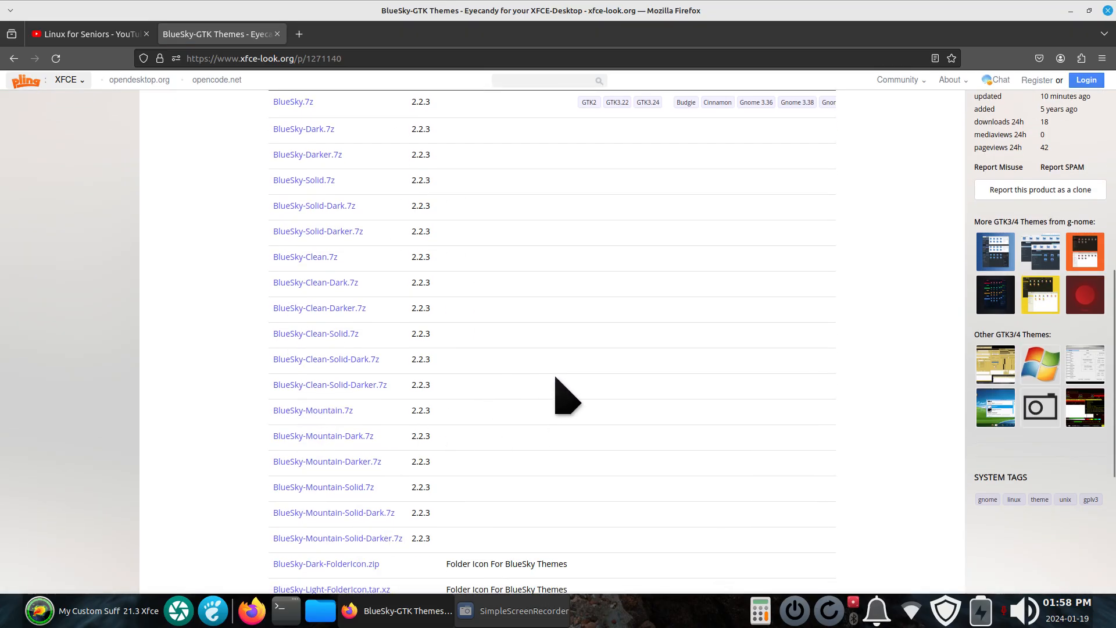
pyautogui.scroll(-2, 567, 395)
pyautogui.scroll(3, 567, 395)
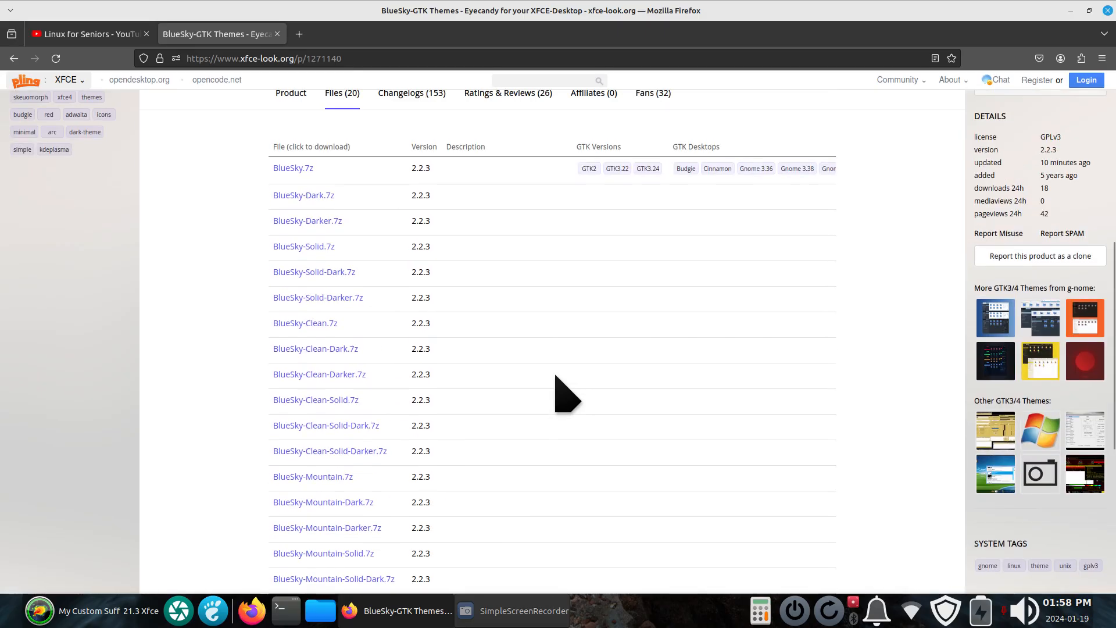
pyautogui.scroll(6, 567, 395)
pyautogui.moveTo(279, 326)
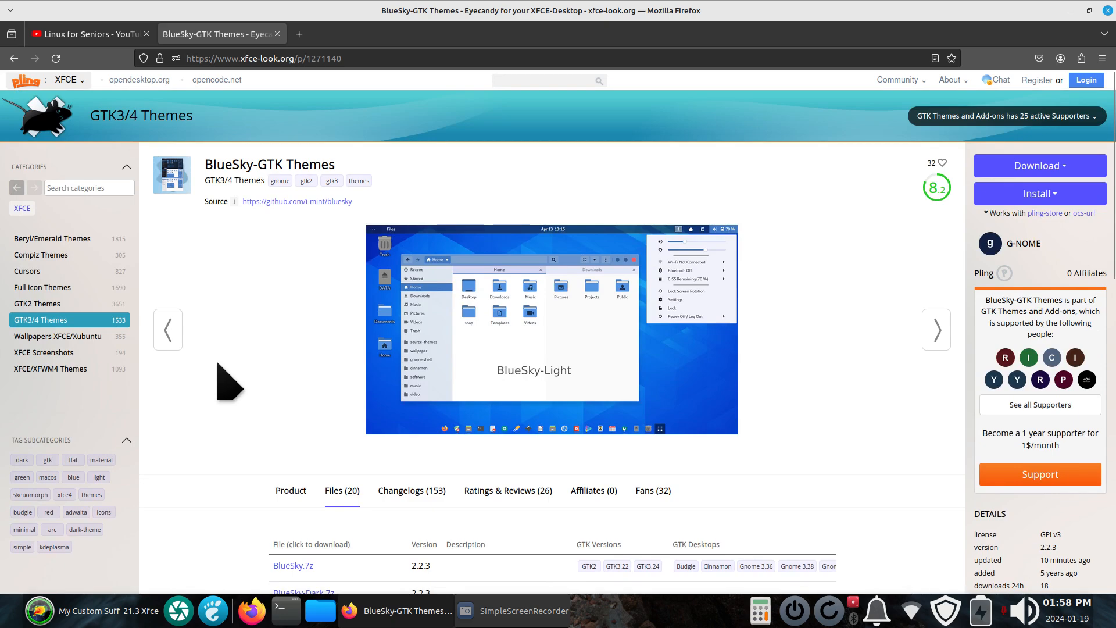
pyautogui.scroll(-5, 227, 349)
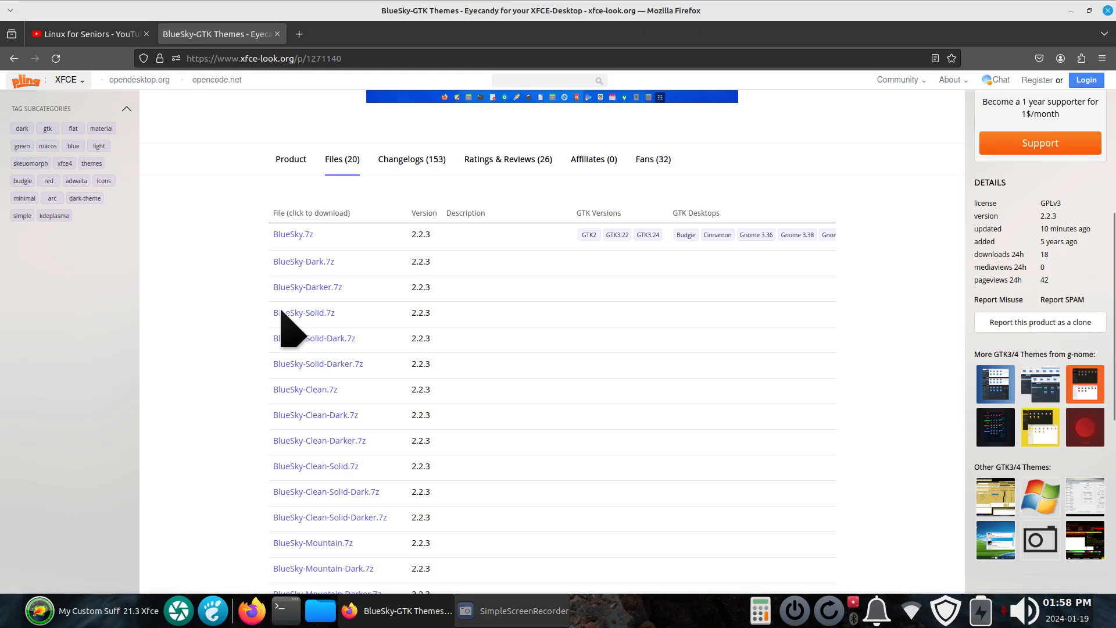
# Step: Download BlueSky-Darker.7z from the BlueSky-GTK Themes files and close the browser
pyautogui.click(303, 289)
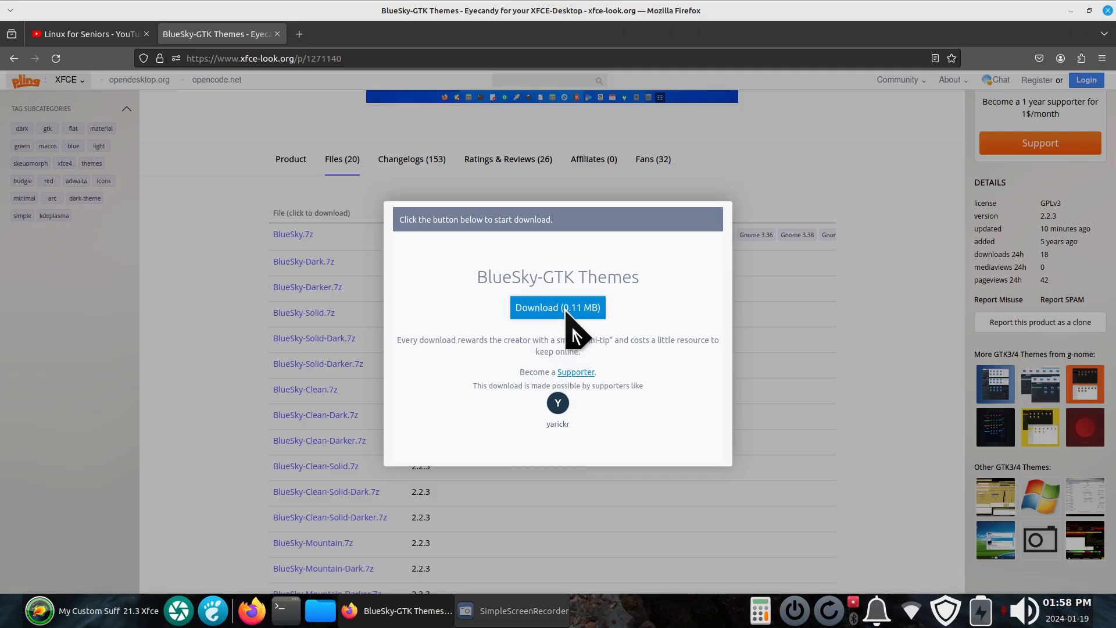
pyautogui.click(567, 313)
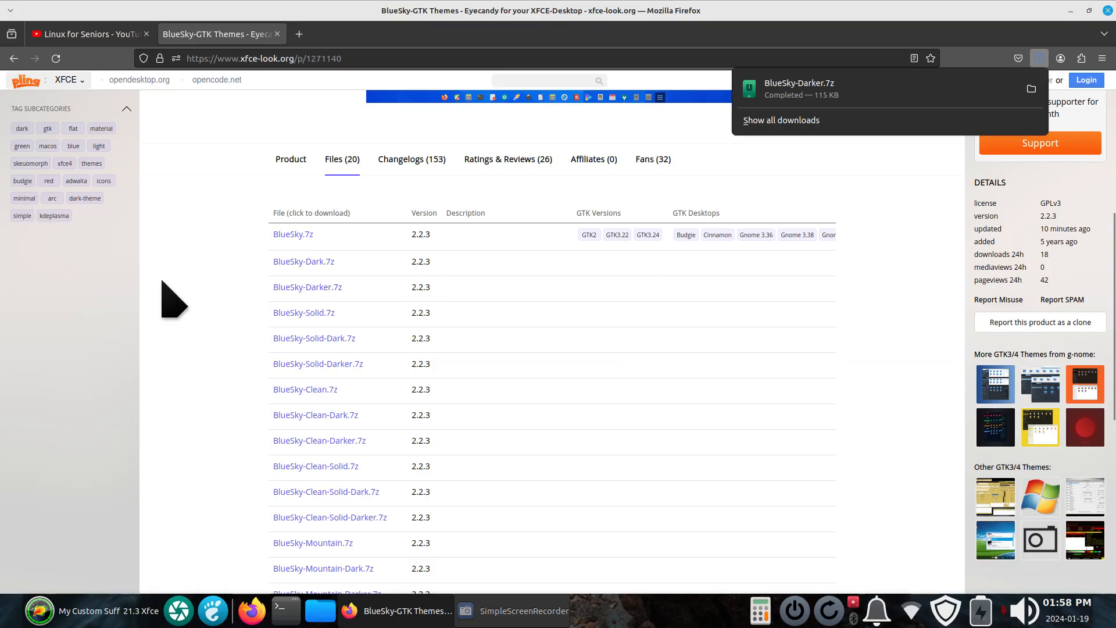
pyautogui.scroll(6, 162, 281)
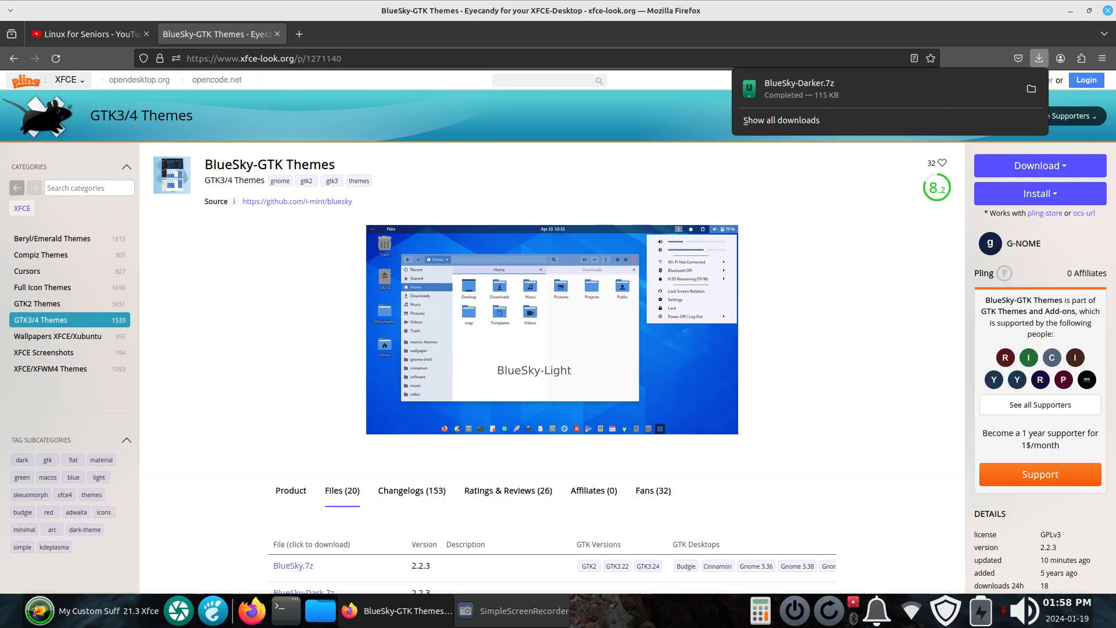
pyautogui.click(1108, 11)
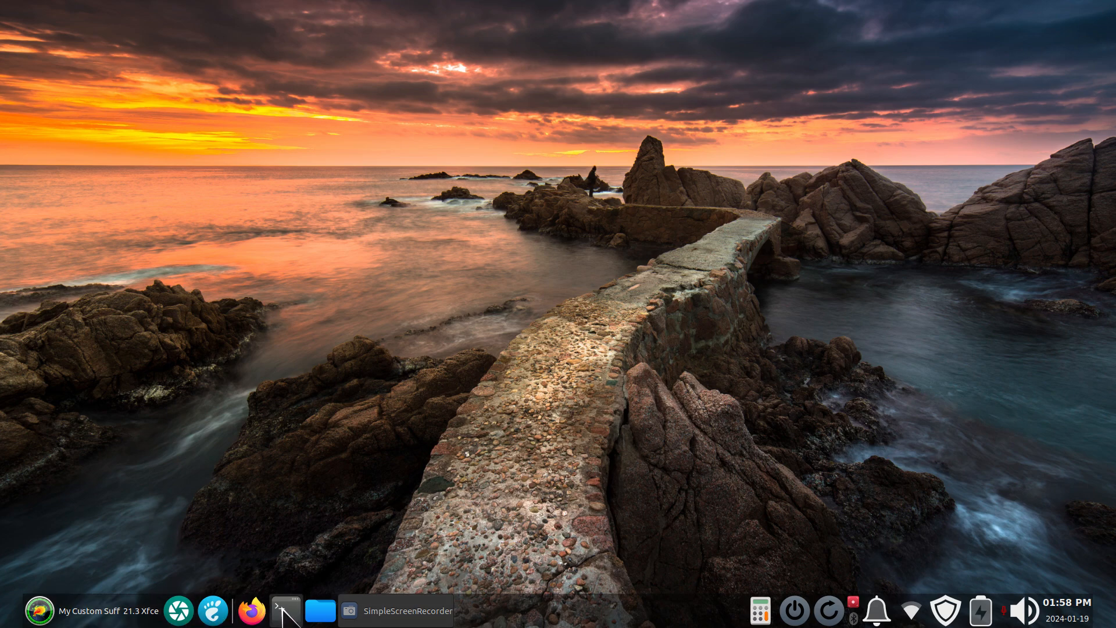
# Step: Look for the BlueSky-Darker archive in the Downloads folder through the Appearance settings' option for adding a style theme
pyautogui.click(146, 611)
pyautogui.click(346, 97)
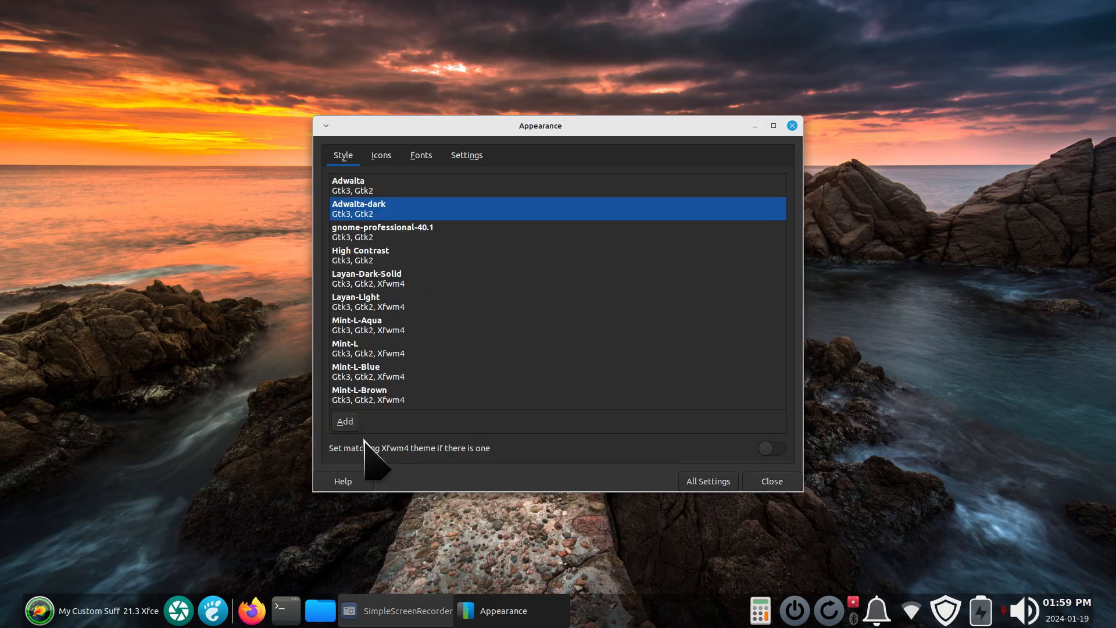
pyautogui.click(348, 421)
pyautogui.click(288, 187)
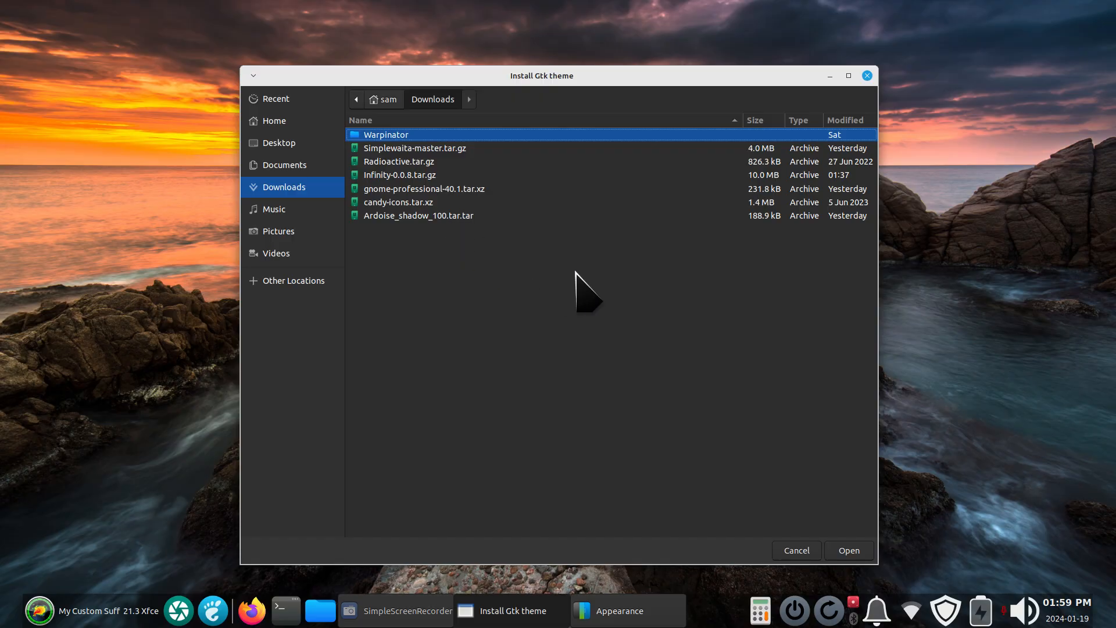
pyautogui.moveTo(586, 75); pyautogui.dragTo(776, 56)
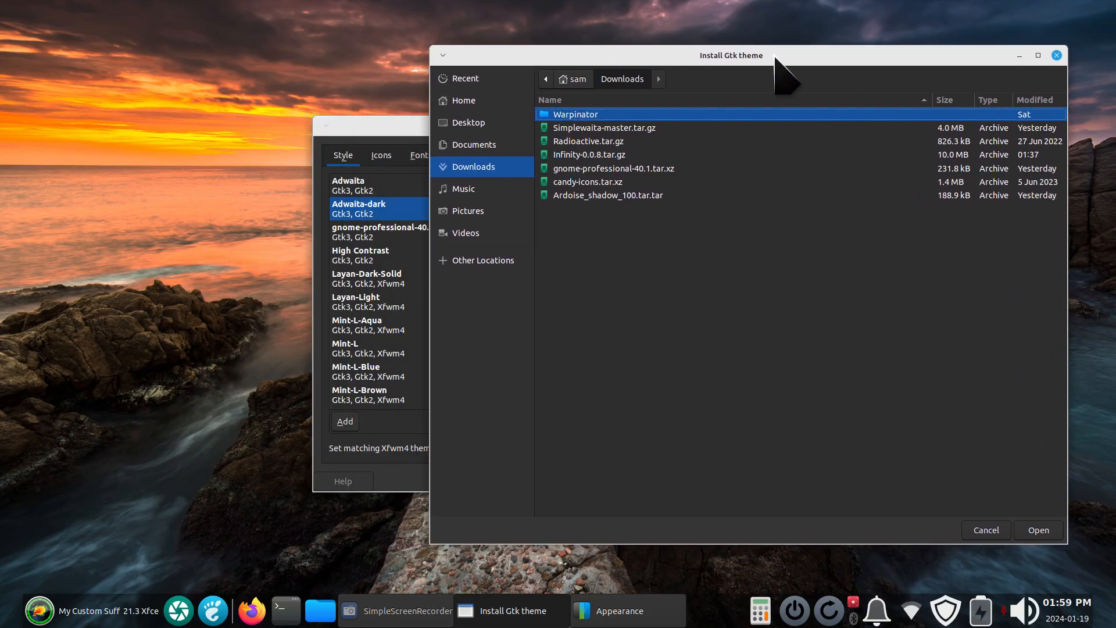
# Step: Compare the Downloads folder in the file manager with the theme installer's file list, selecting BlueSky-Darker.7z, and close the installer and Appearance settings
pyautogui.click(321, 610)
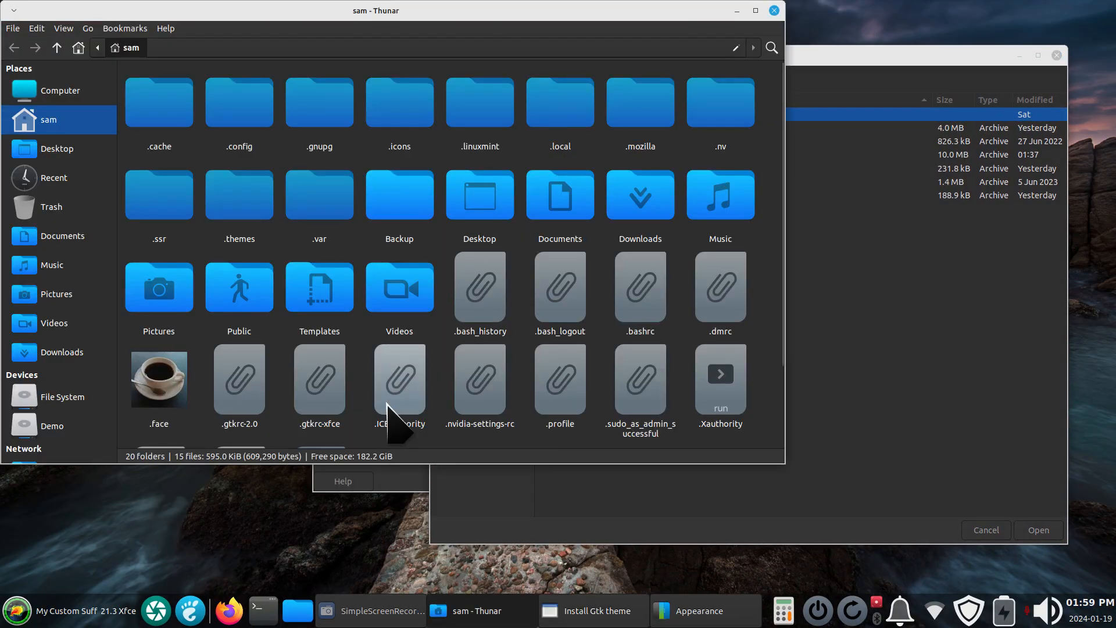
pyautogui.click(56, 354)
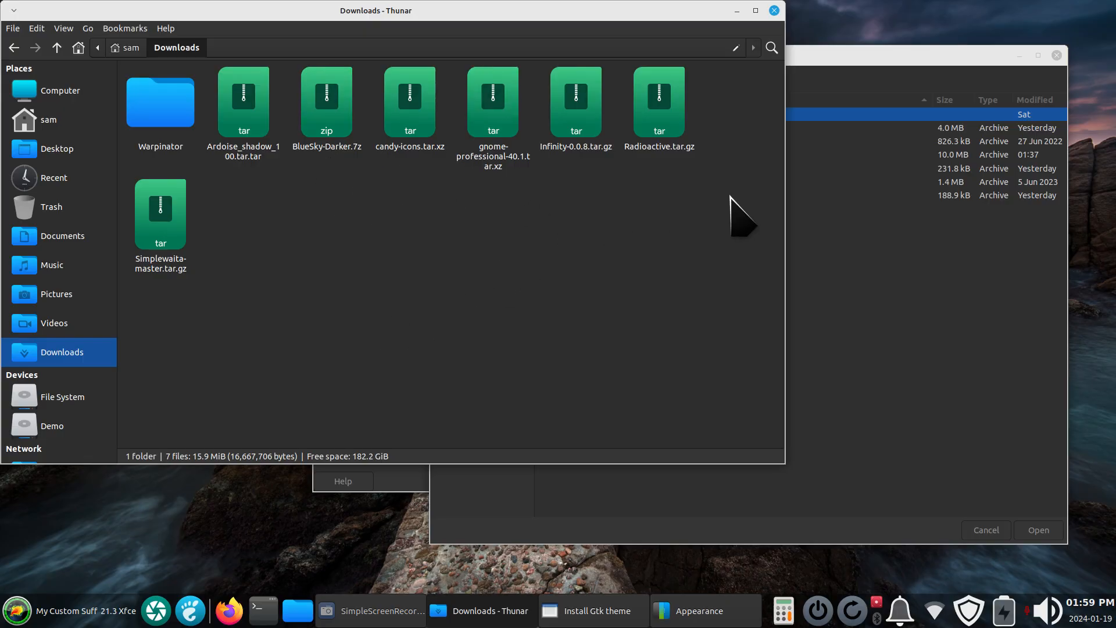
pyautogui.click(330, 87)
pyautogui.click(859, 182)
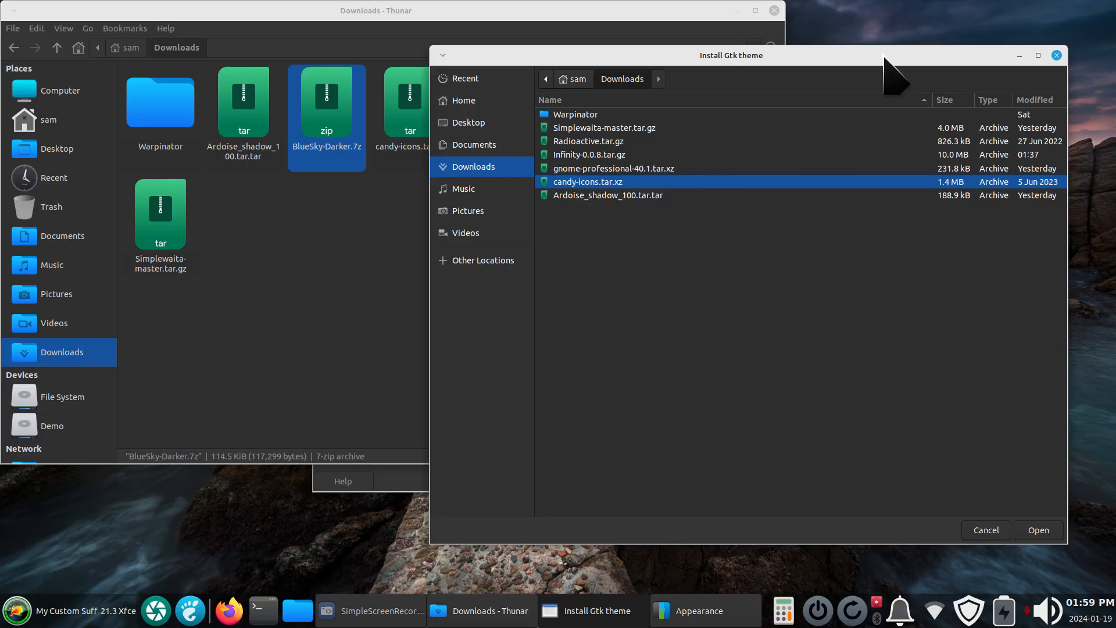
pyautogui.moveTo(885, 57); pyautogui.dragTo(867, 59)
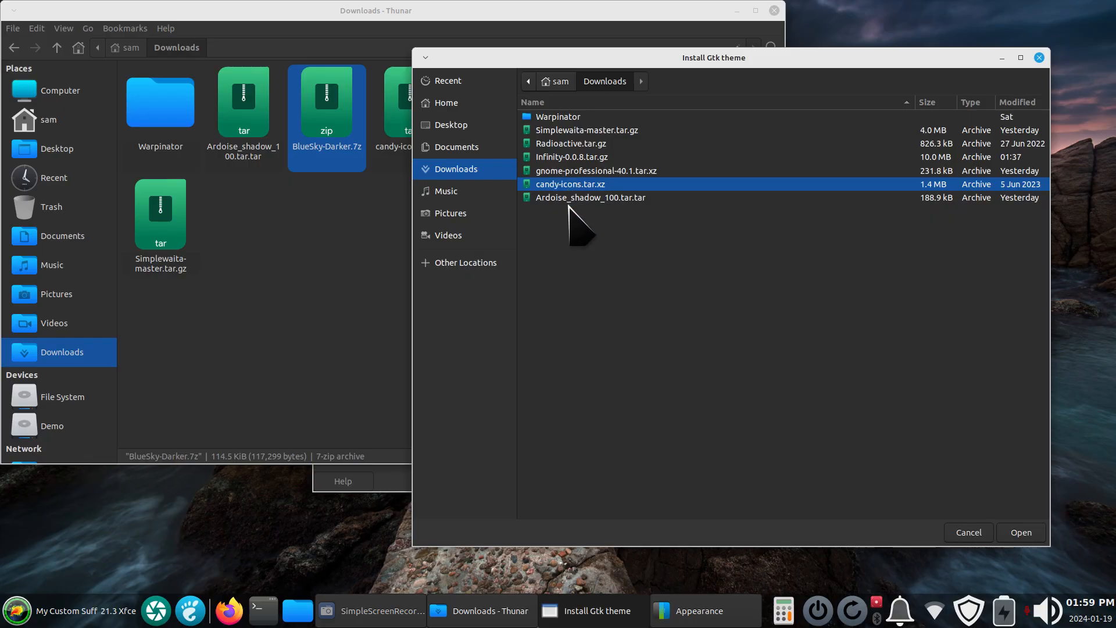
pyautogui.moveTo(590, 58); pyautogui.dragTo(645, 219)
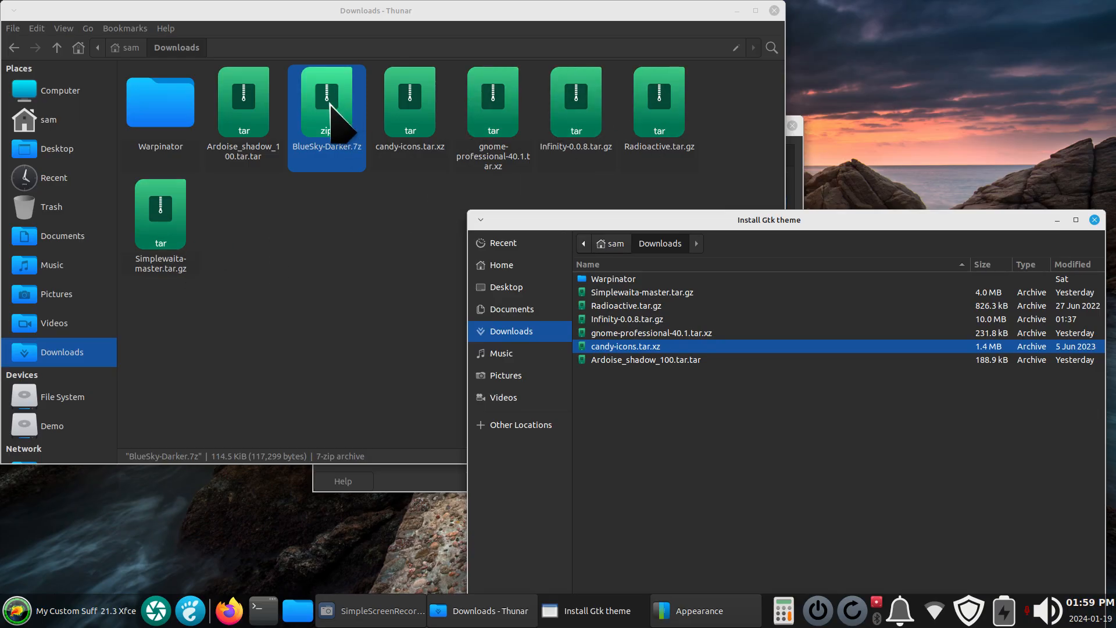
pyautogui.moveTo(951, 215); pyautogui.dragTo(718, 134)
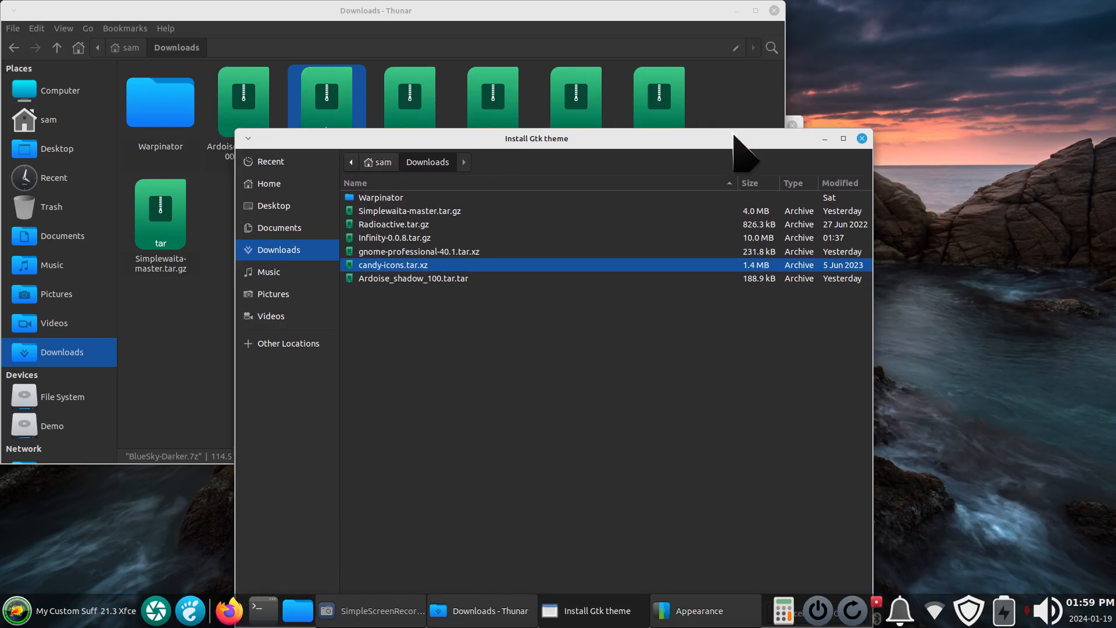
pyautogui.click(863, 139)
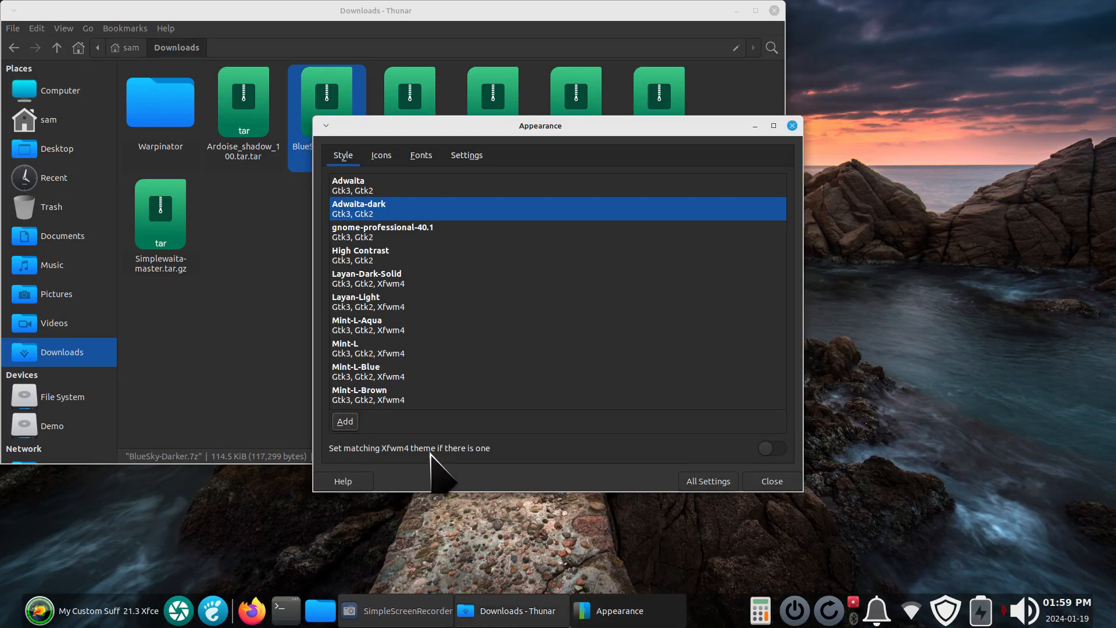
pyautogui.click(794, 127)
# Step: Inspect the BlueSky-Darker folder inside the BlueSky-Darker.7z archive and close the archive viewer
pyautogui.doubleClick(330, 104)
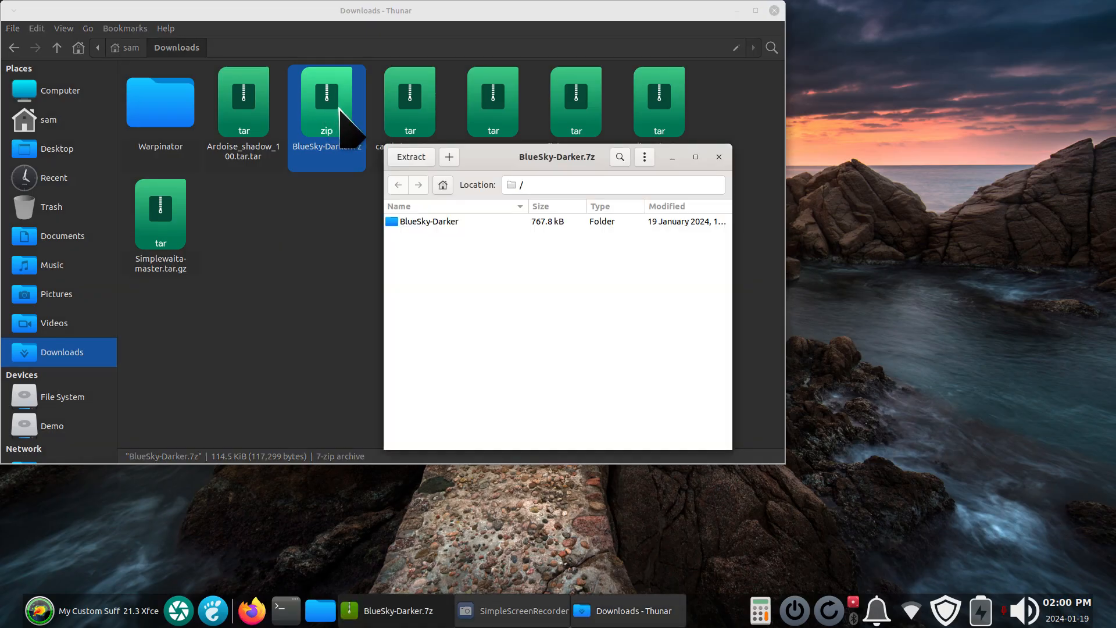
pyautogui.doubleClick(395, 221)
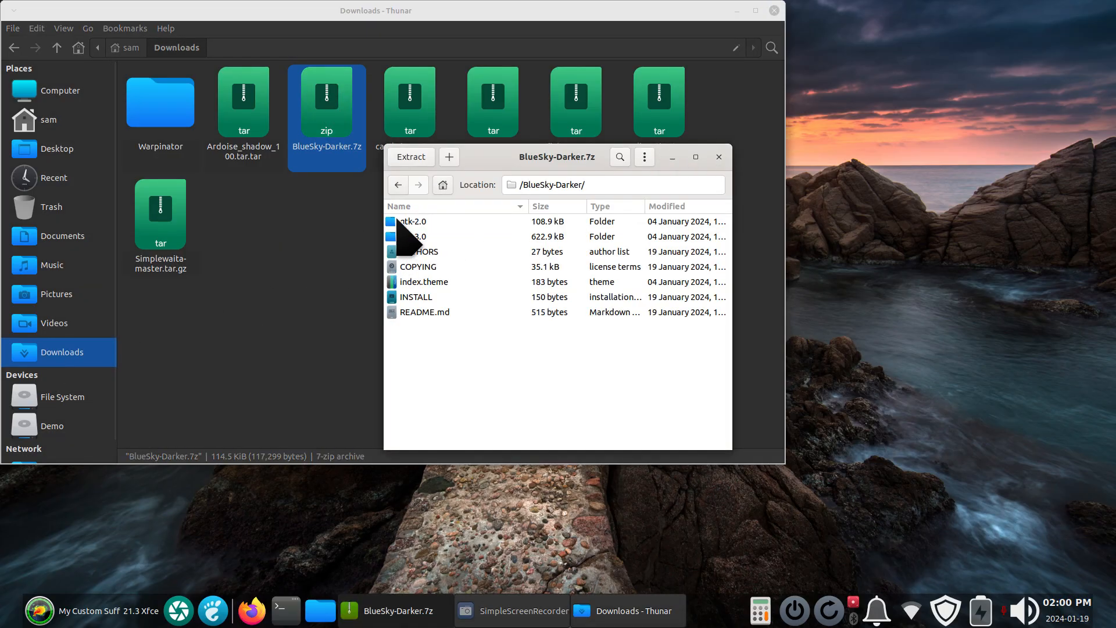
pyautogui.click(719, 157)
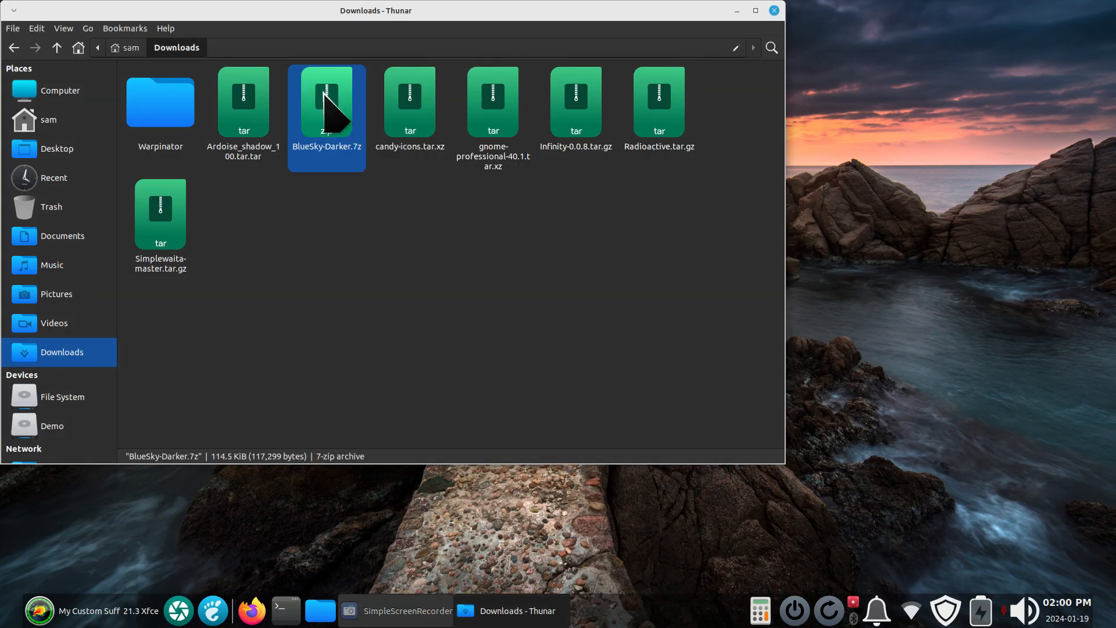
# Step: Extract BlueSky-Darker.7z in Downloads, move the extracted BlueSky-Darker folder into the home .themes folder and close the file manager
pyautogui.rightClick(324, 93)
pyautogui.click(387, 252)
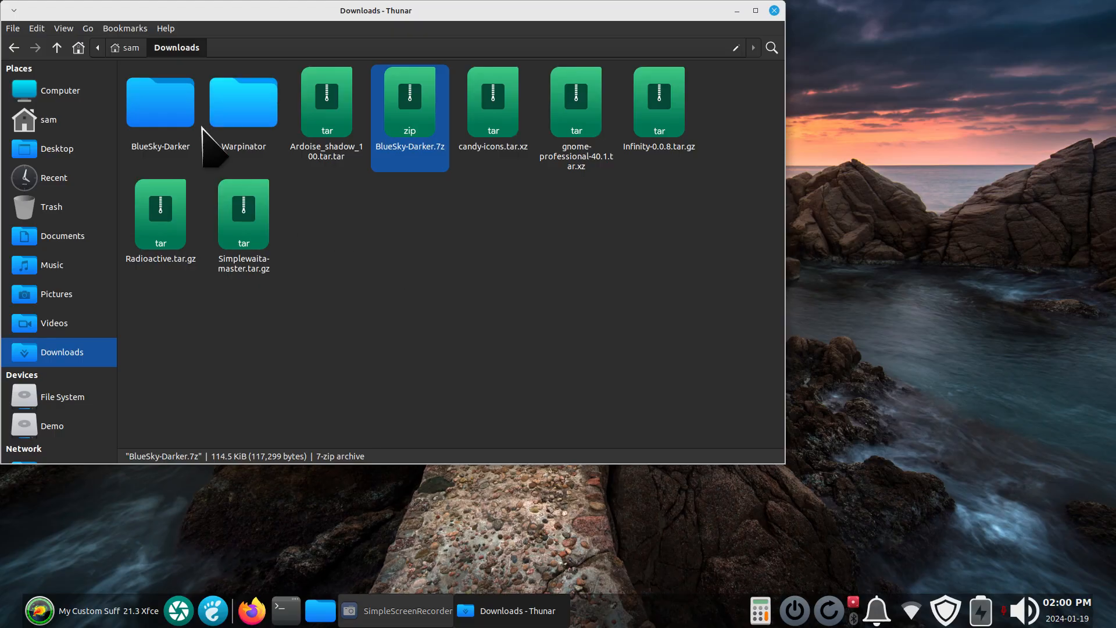
pyautogui.click(157, 102)
pyautogui.rightClick(156, 95)
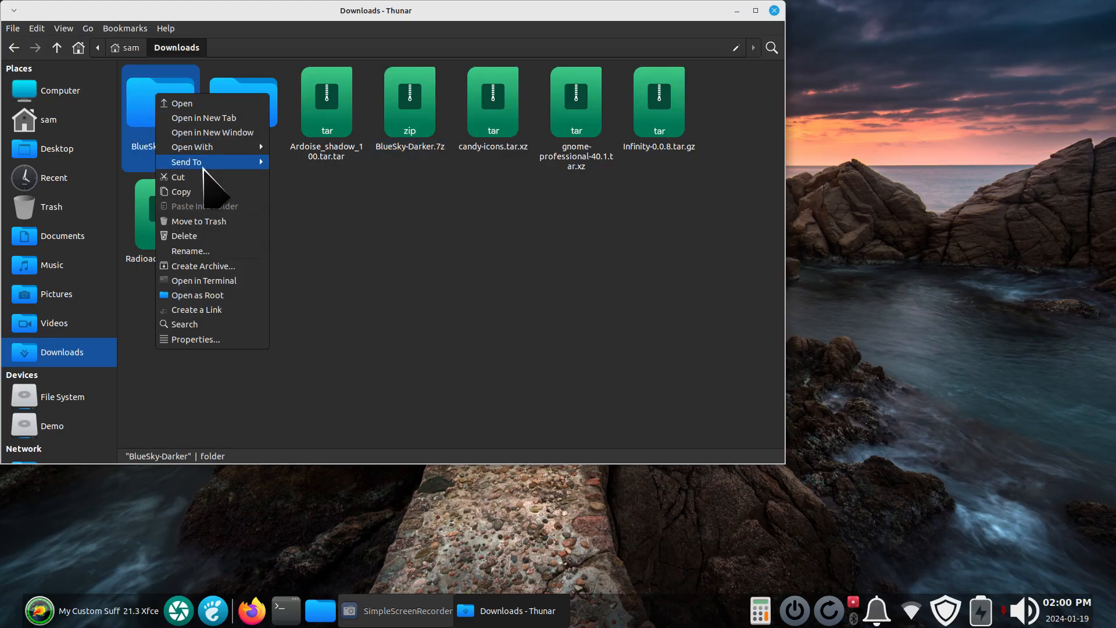
pyautogui.click(209, 177)
pyautogui.click(51, 123)
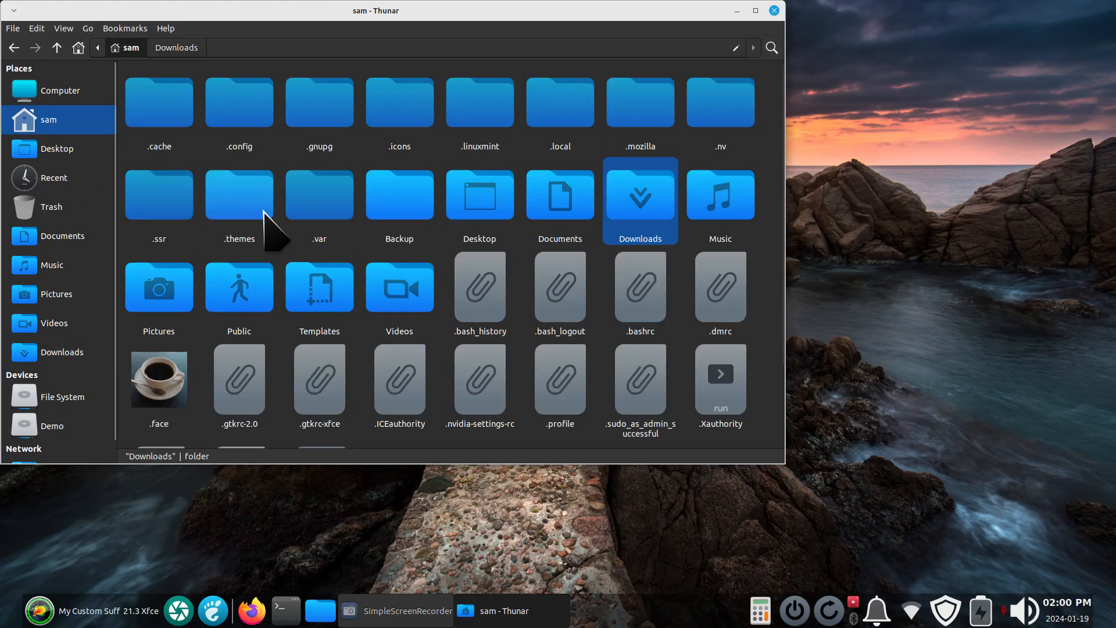
pyautogui.doubleClick(241, 204)
pyautogui.rightClick(299, 203)
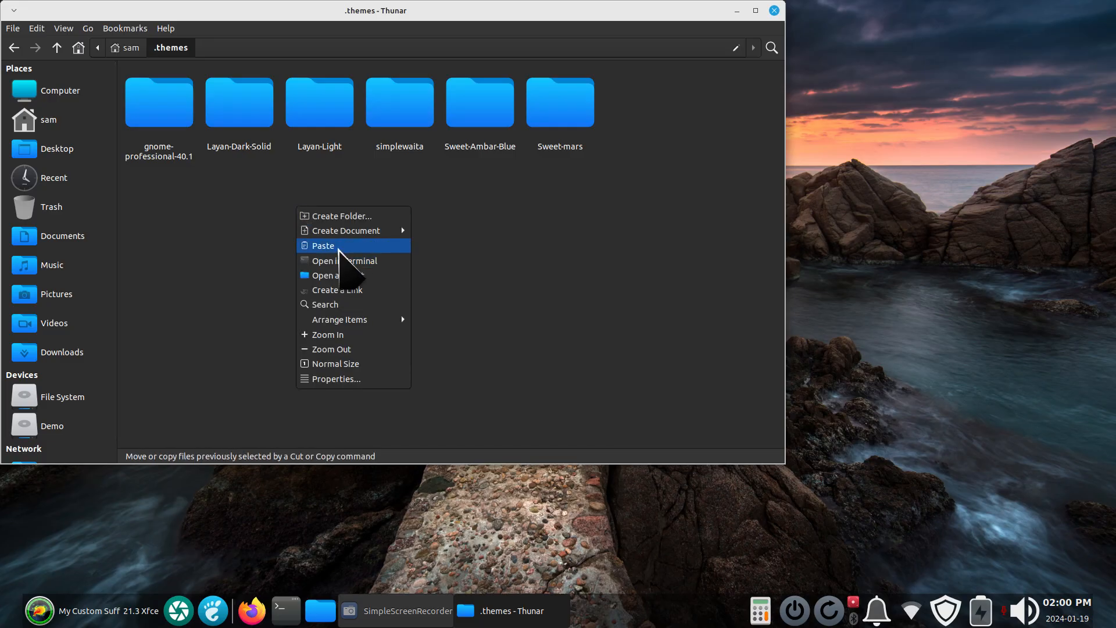
pyautogui.click(326, 242)
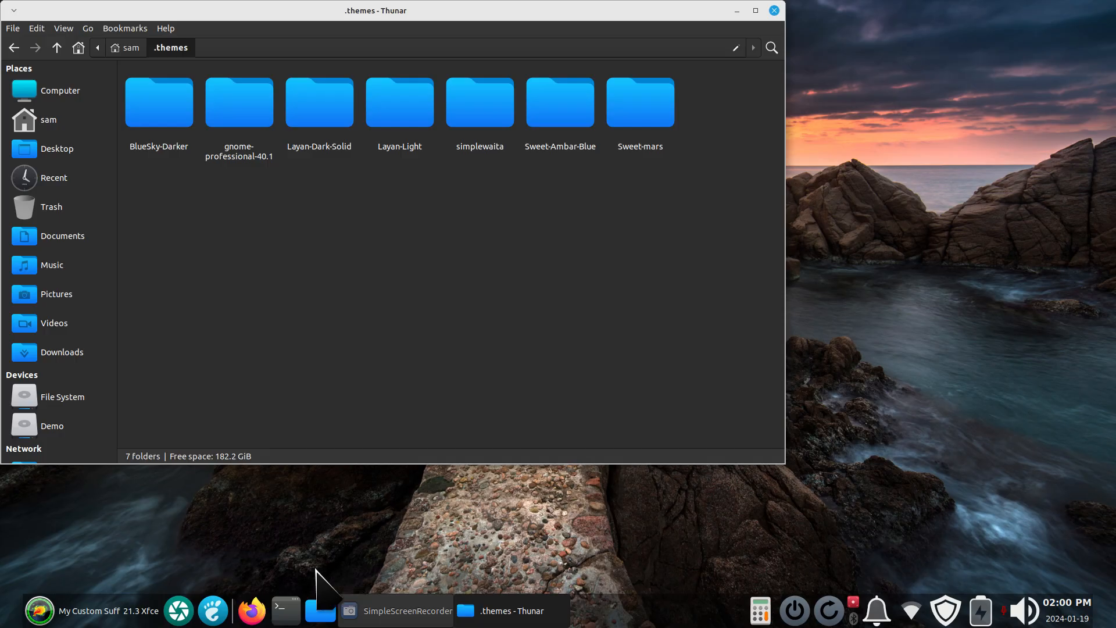
pyautogui.click(774, 11)
# Step: Apply the BlueSky-Darker style in the Appearance settings
pyautogui.click(73, 611)
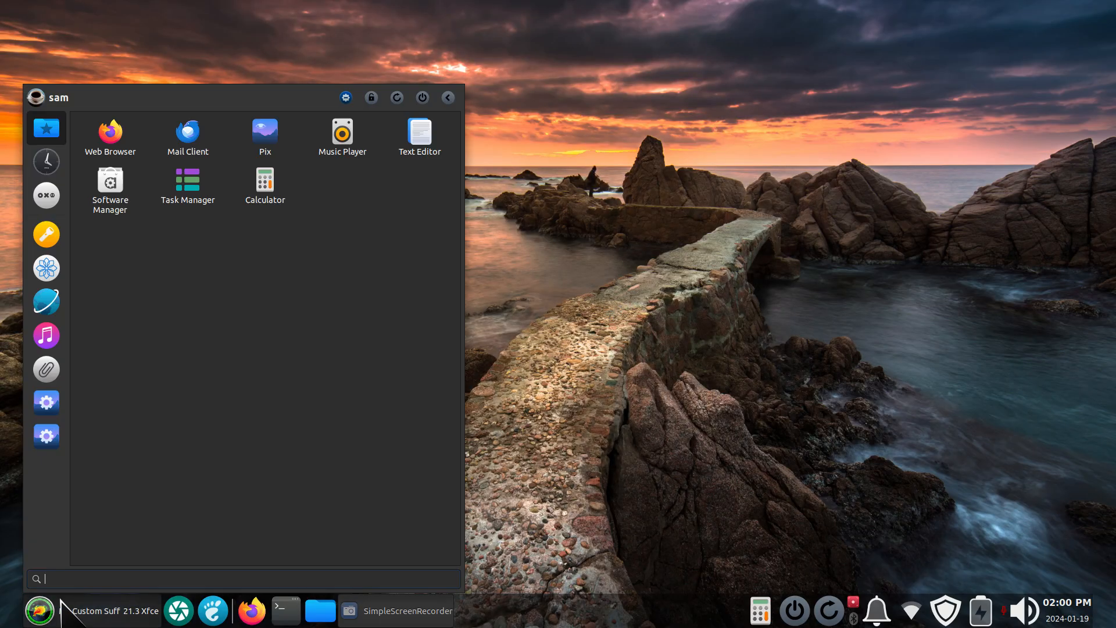
pyautogui.click(344, 98)
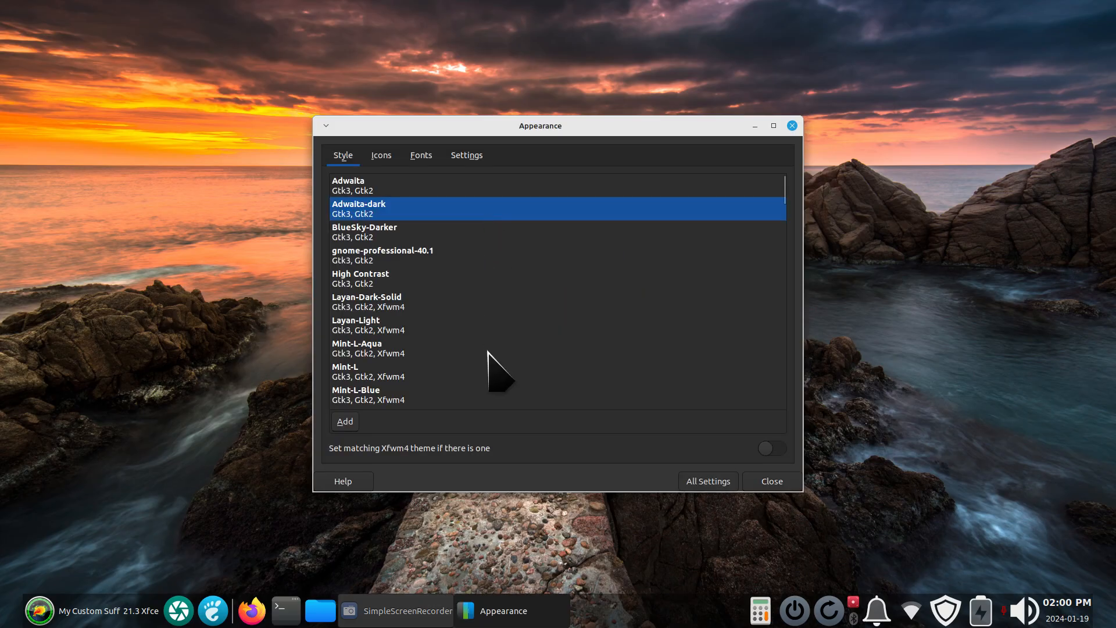
pyautogui.click(368, 230)
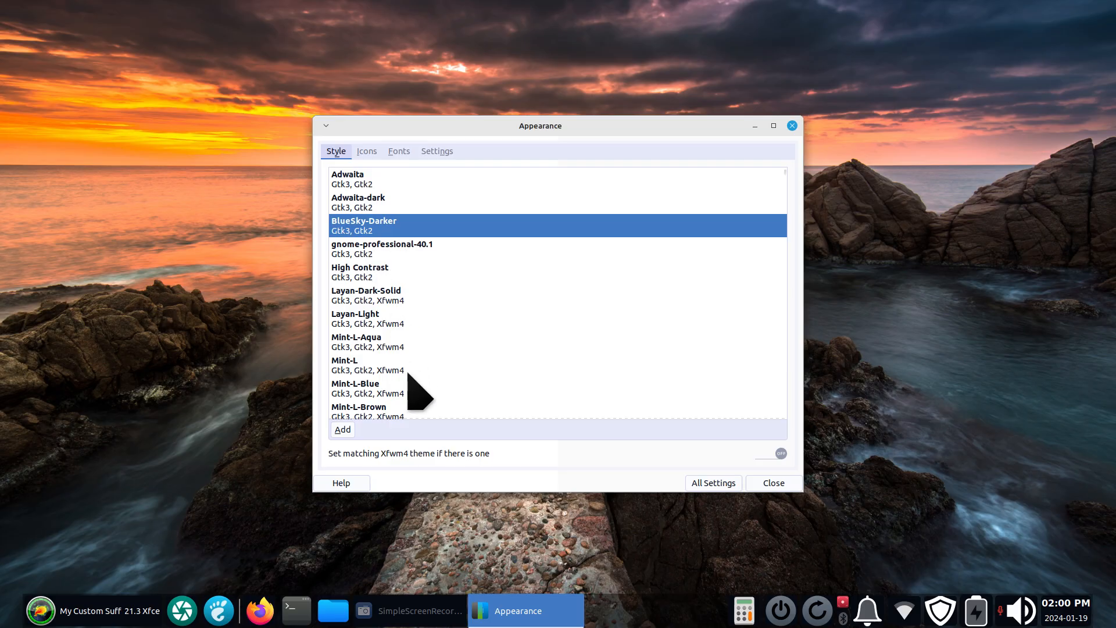
# Step: Try the candy-icons icon theme and view its icons in the applications menu
pyautogui.click(368, 152)
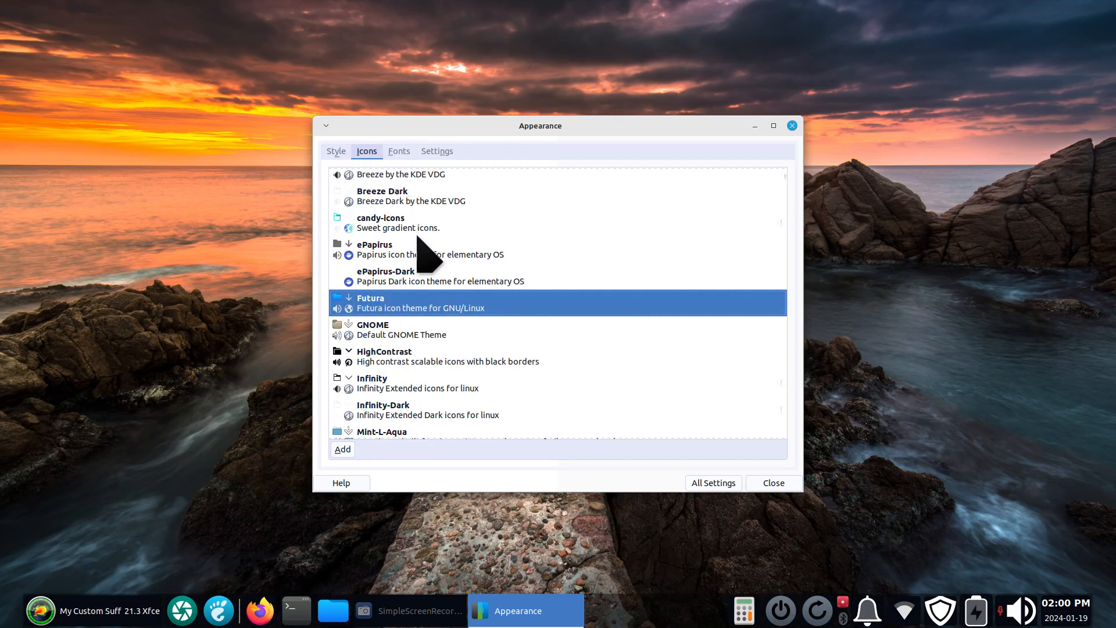
pyautogui.click(418, 233)
pyautogui.click(24, 624)
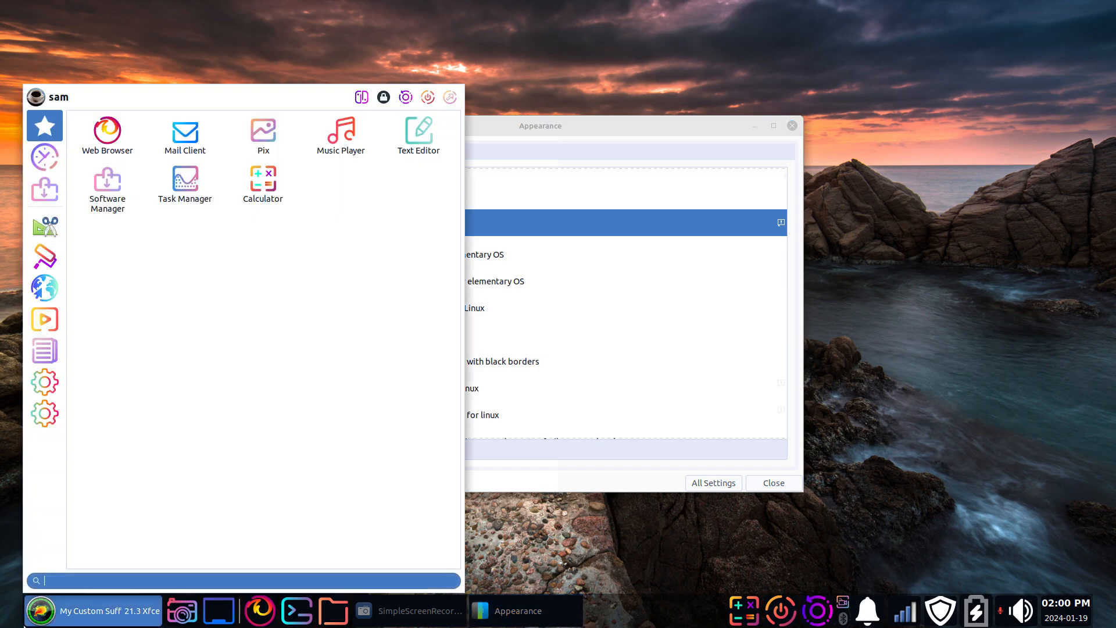
pyautogui.click(590, 152)
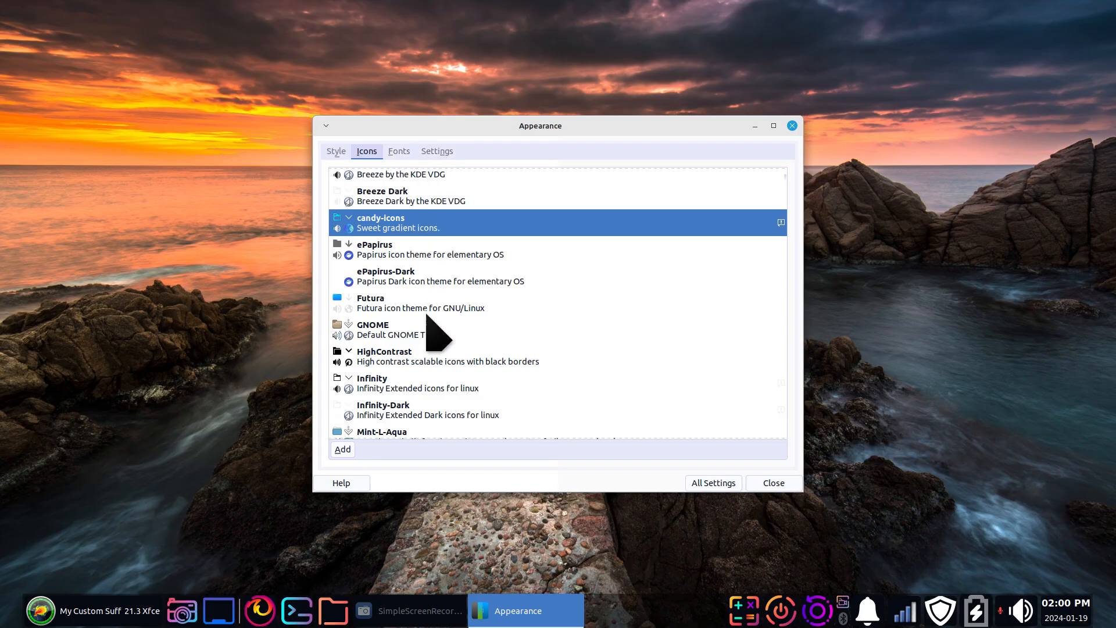
# Step: Apply the Yaru-olive icon theme and view its icons in the applications menu
pyautogui.scroll(-10, 463, 285)
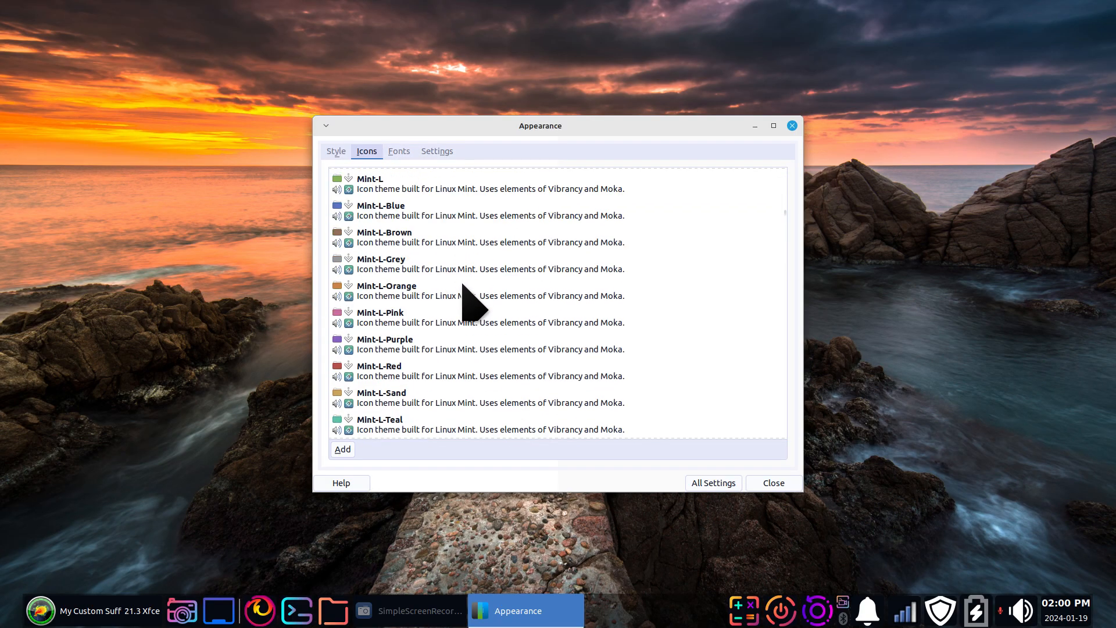
pyautogui.scroll(-10, 463, 285)
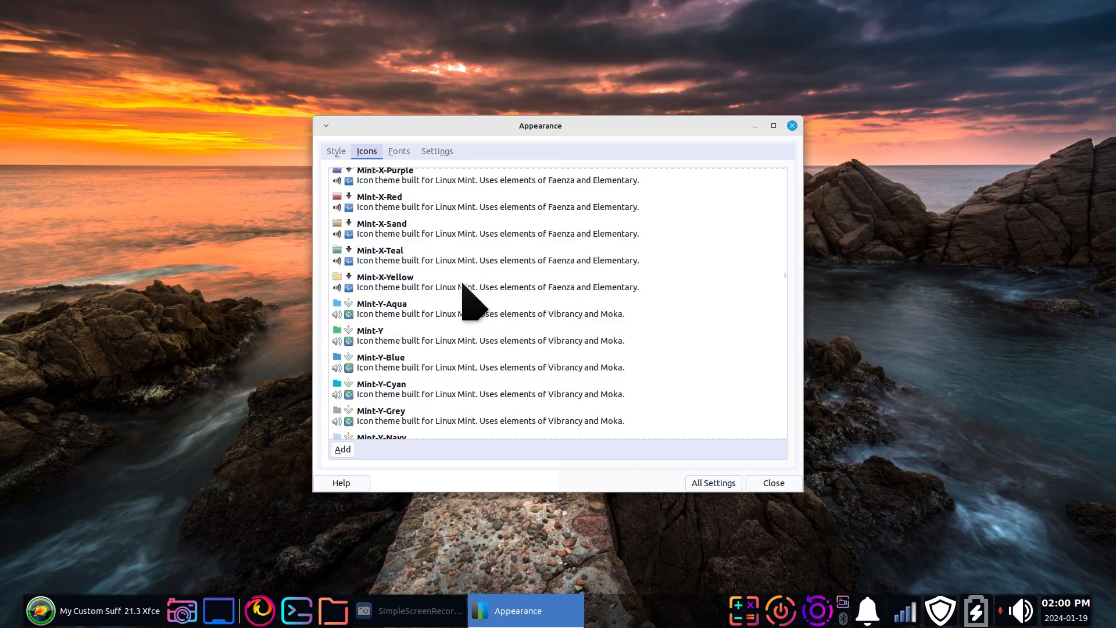
pyautogui.scroll(1, 464, 280)
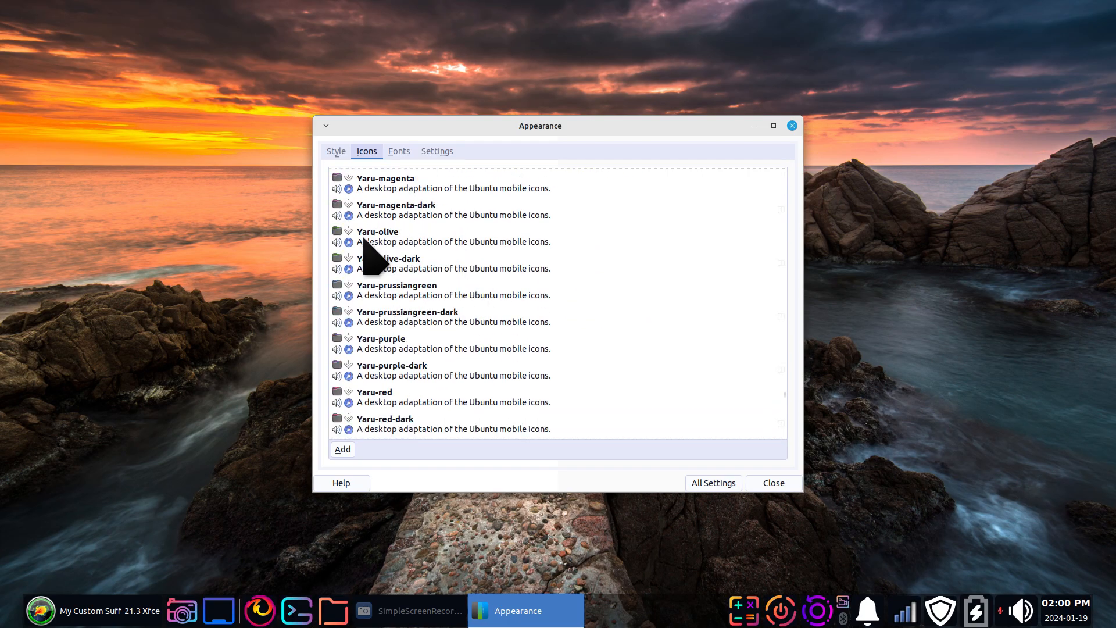
pyautogui.click(364, 238)
pyautogui.click(72, 612)
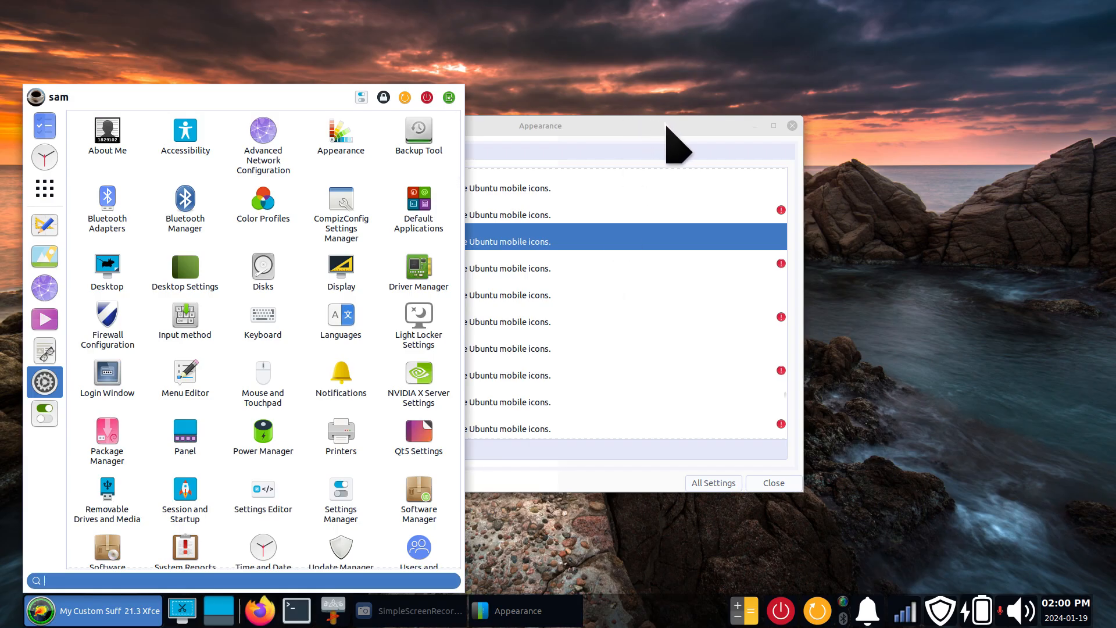
pyautogui.click(661, 124)
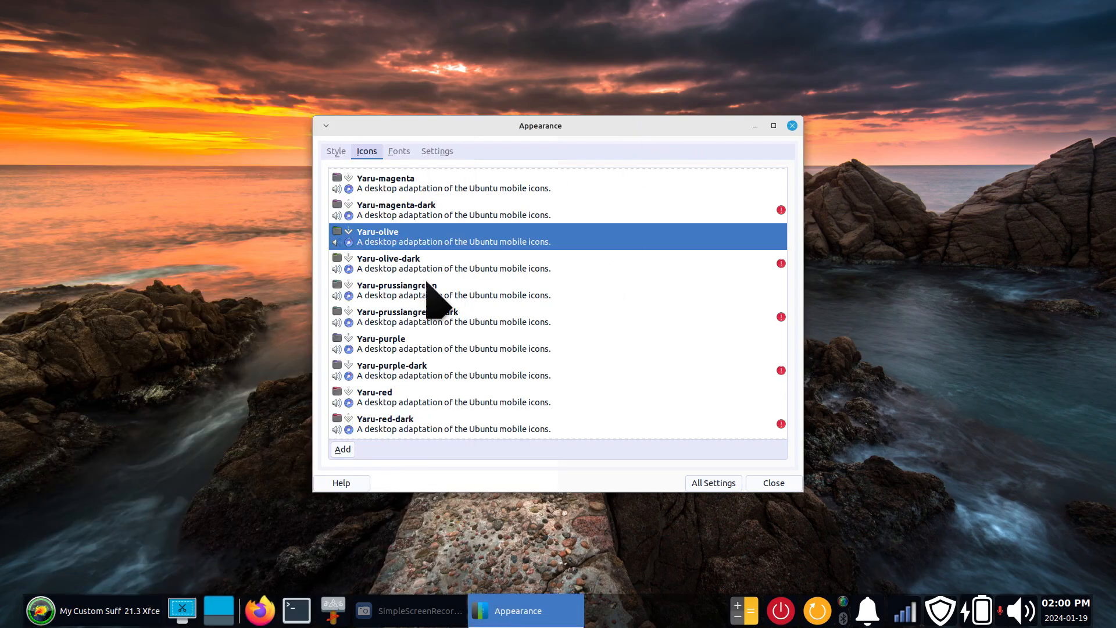
# Step: Open the home folder in the file manager and turn off the display of hidden files
pyautogui.click(333, 611)
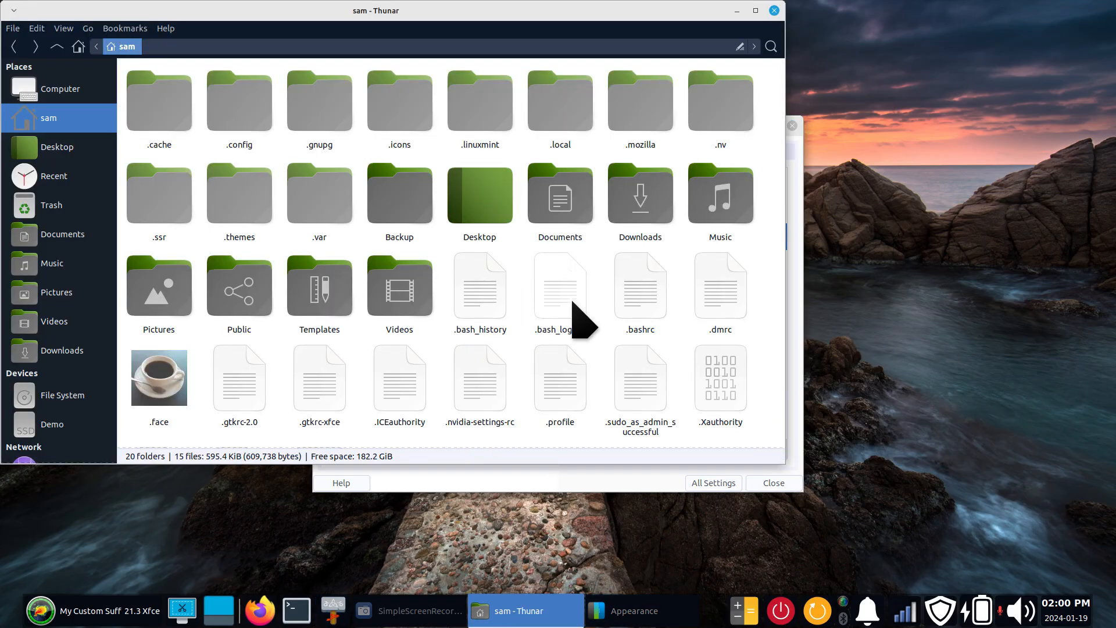
pyautogui.hotkey('ctrl', 'h')
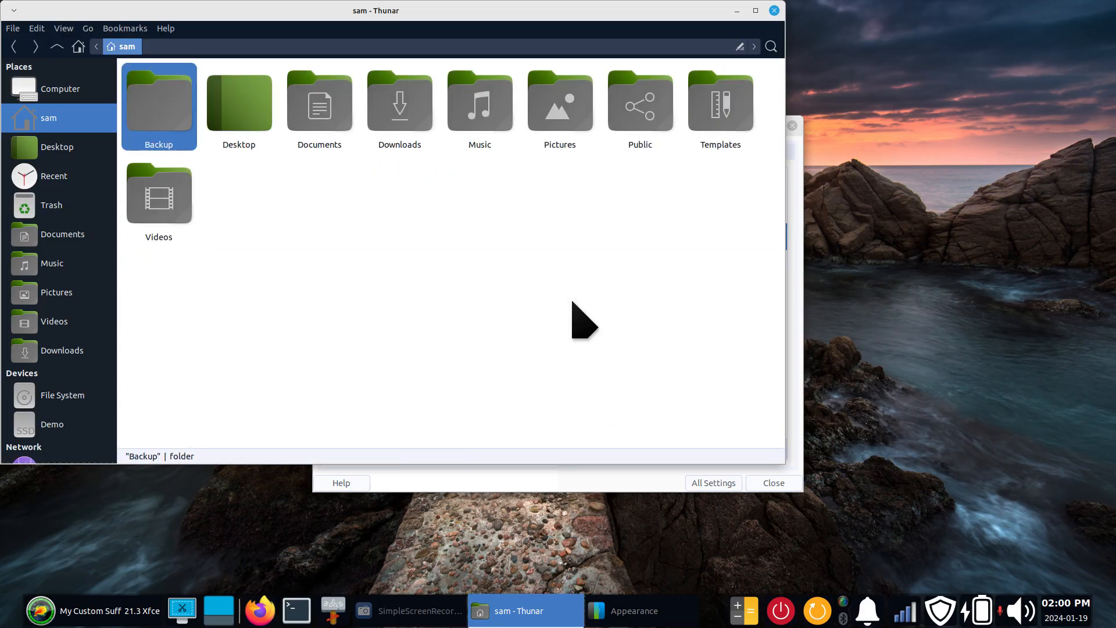
# Step: Browse the archives in Downloads through the icon theme installer, close it without installing, and return to the file manager
pyautogui.moveTo(543, 15); pyautogui.dragTo(721, 177)
pyautogui.click(608, 126)
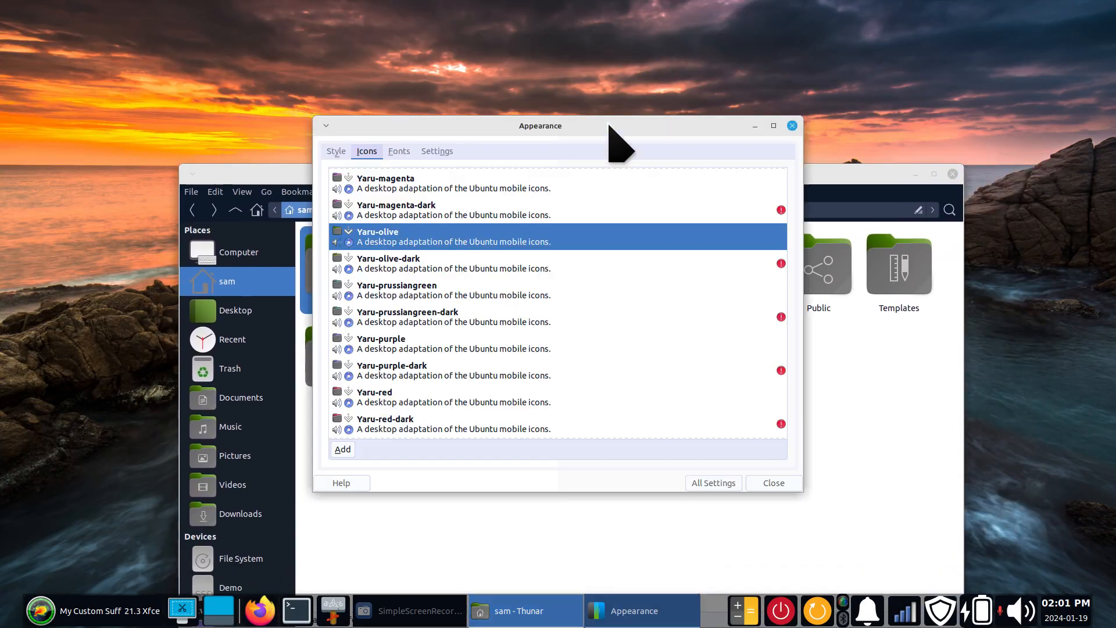
pyautogui.click(343, 449)
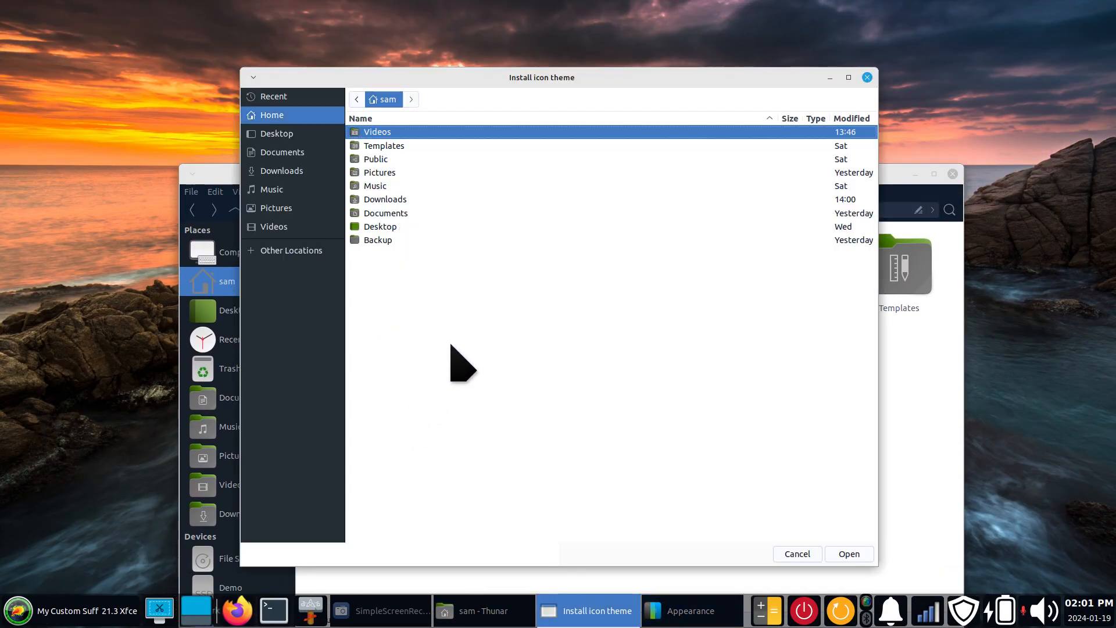
pyautogui.click(283, 172)
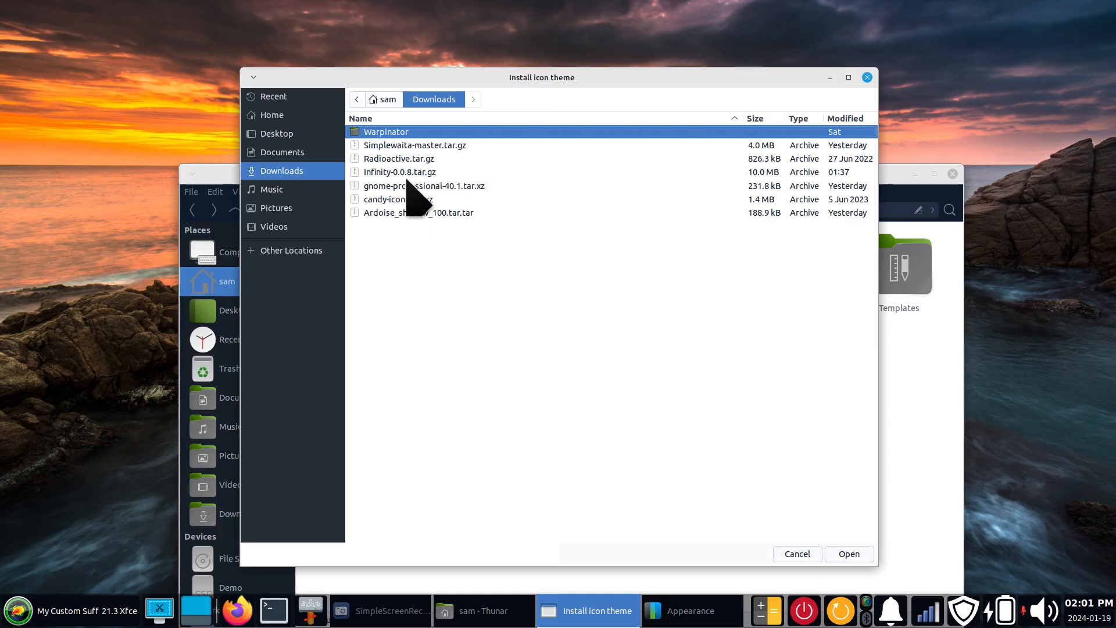
pyautogui.click(869, 78)
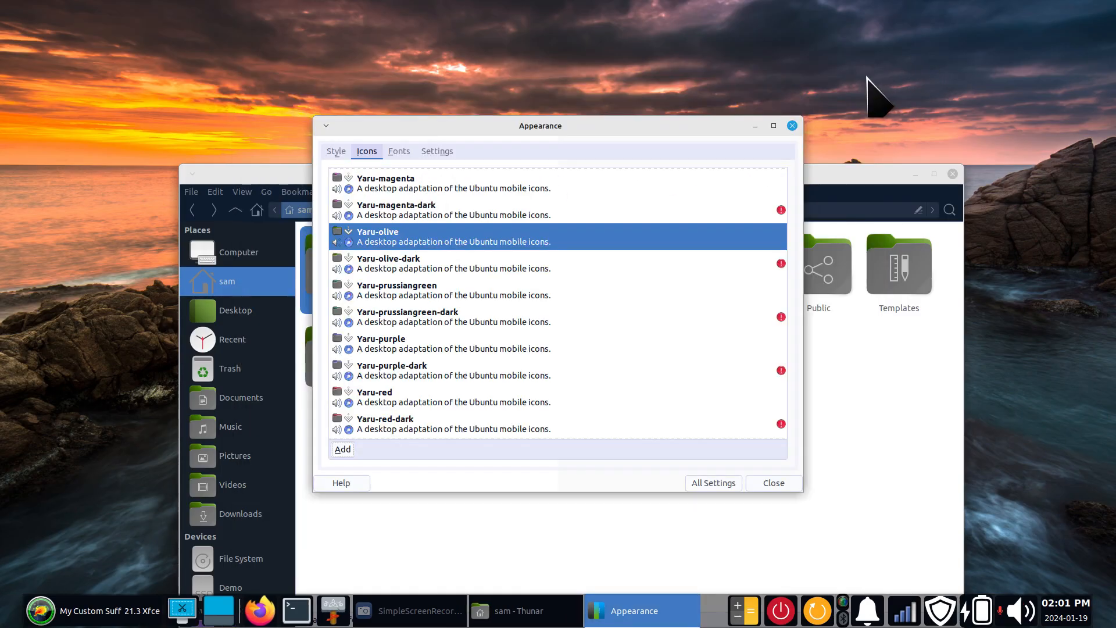
pyautogui.click(792, 127)
pyautogui.moveTo(525, 182); pyautogui.dragTo(478, 17)
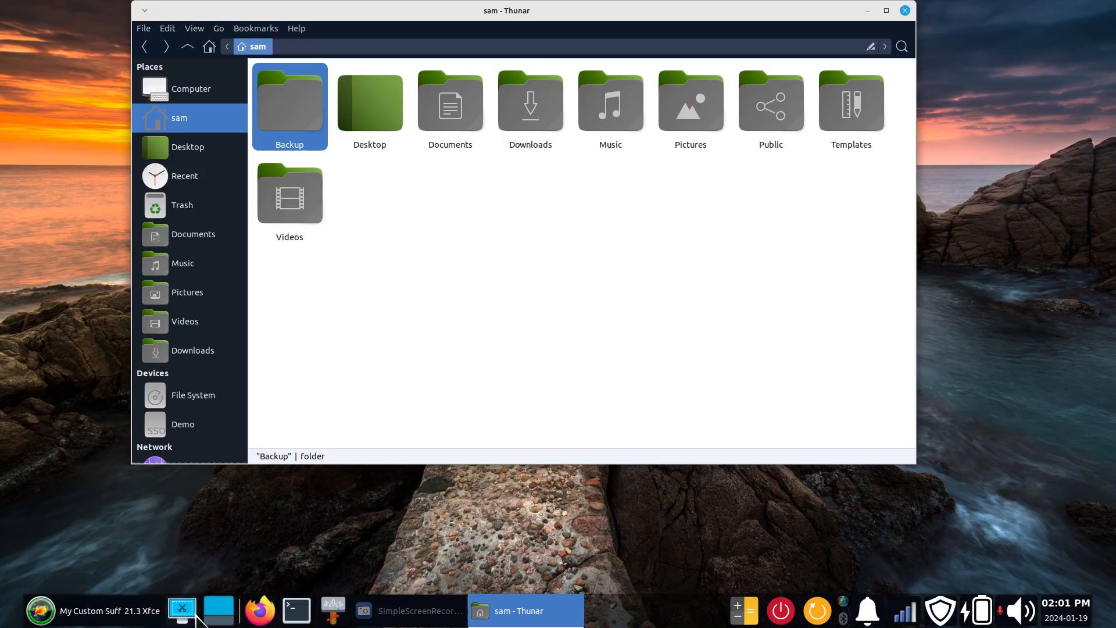
# Step: Reopen the Appearance settings, locate BlueSky-Darker among the styles, and bring the home folder window back to the front
pyautogui.click(87, 611)
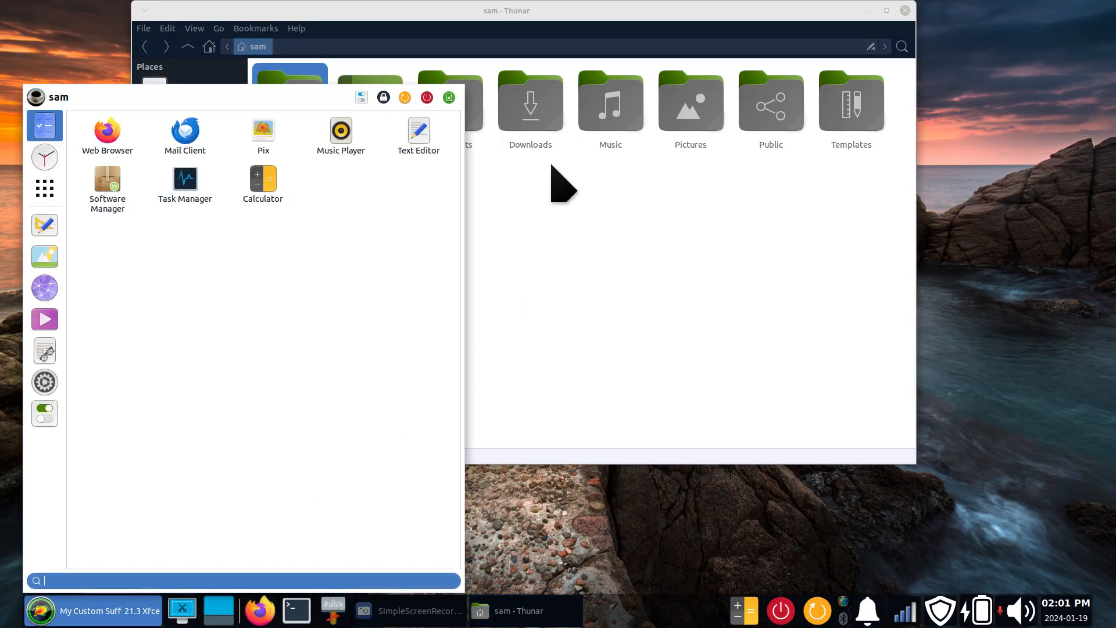
pyautogui.click(363, 96)
pyautogui.click(471, 195)
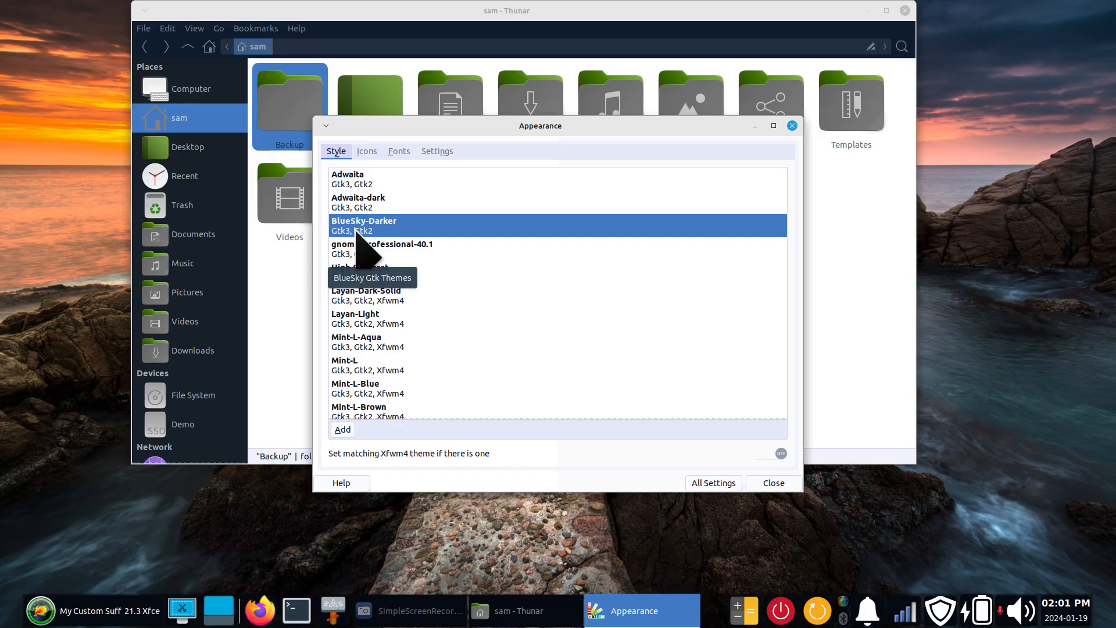
pyautogui.click(303, 285)
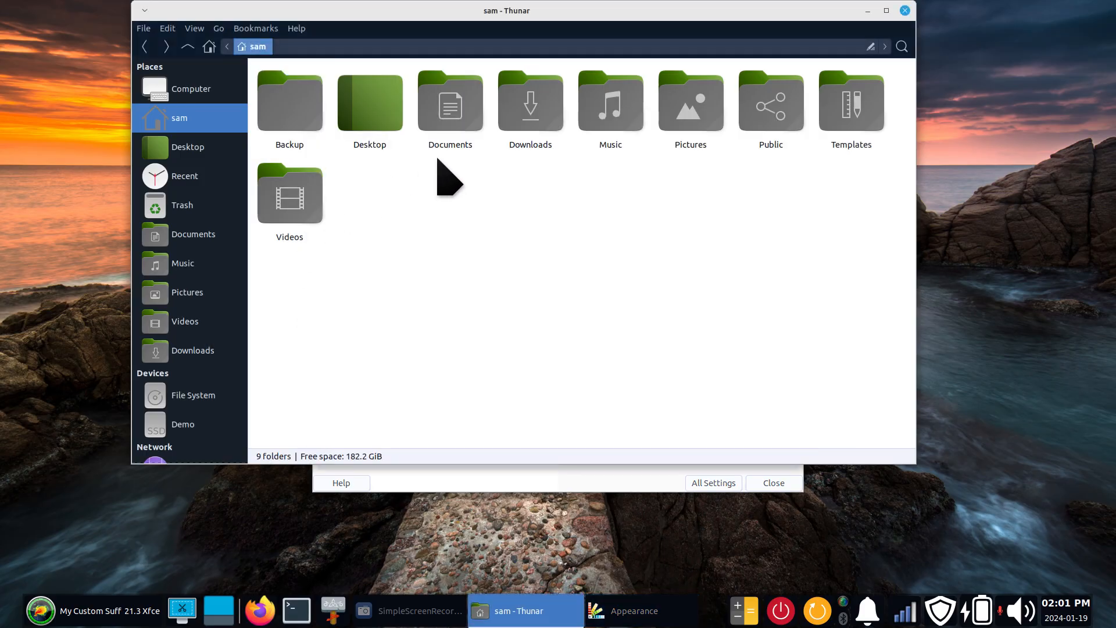
# Step: Show hidden files in the home folder and delete the BlueSky-Darker folder from .themes
pyautogui.hotkey('ctrl', 'h')
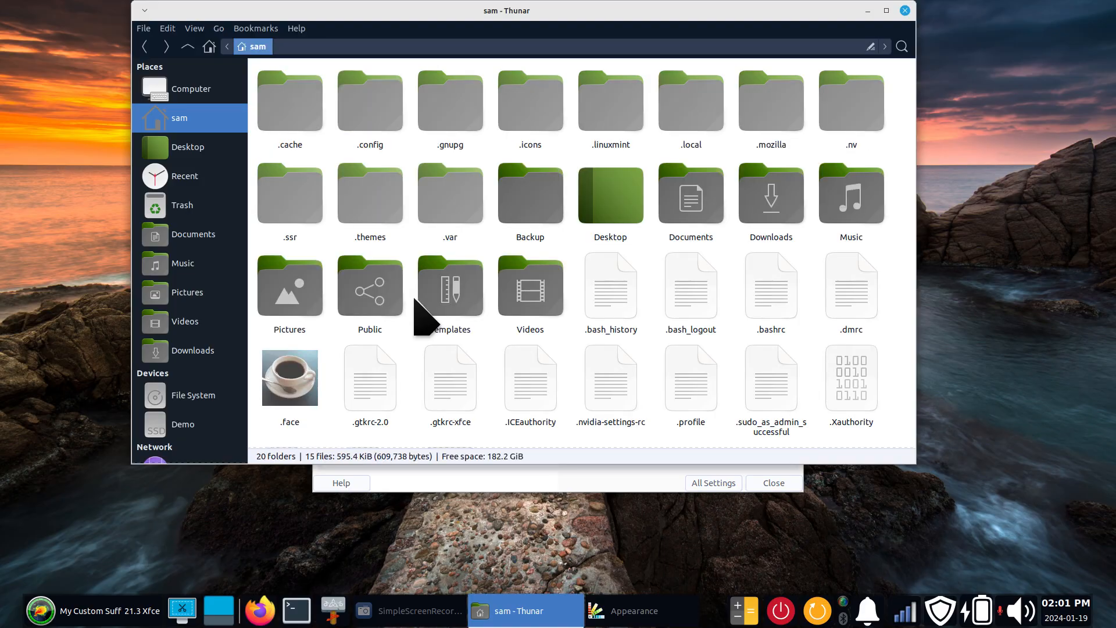
pyautogui.doubleClick(379, 216)
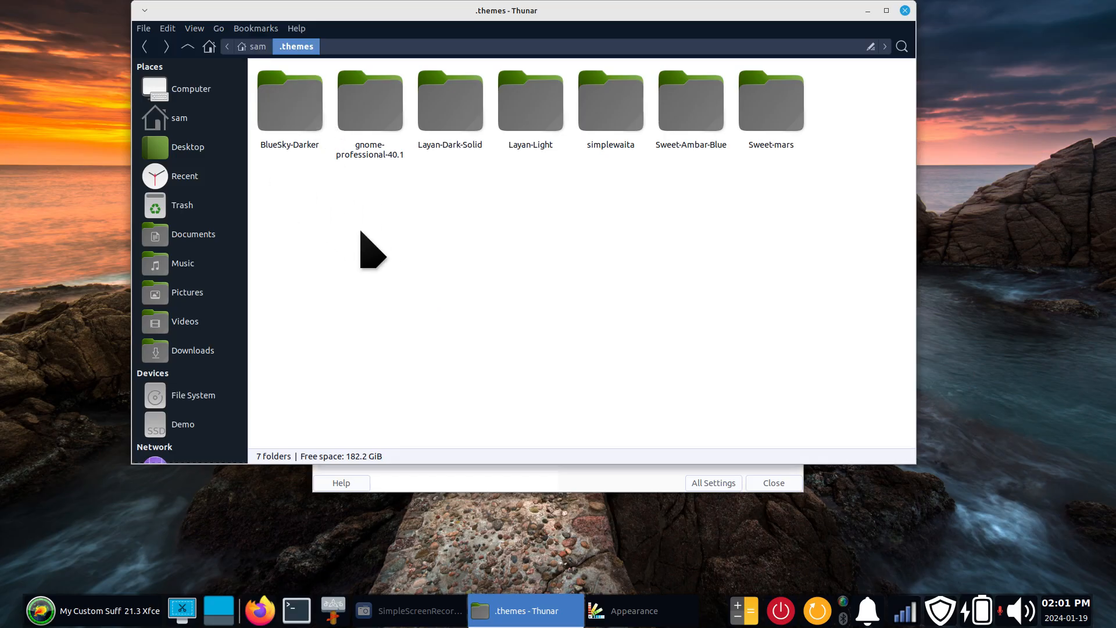
pyautogui.click(282, 110)
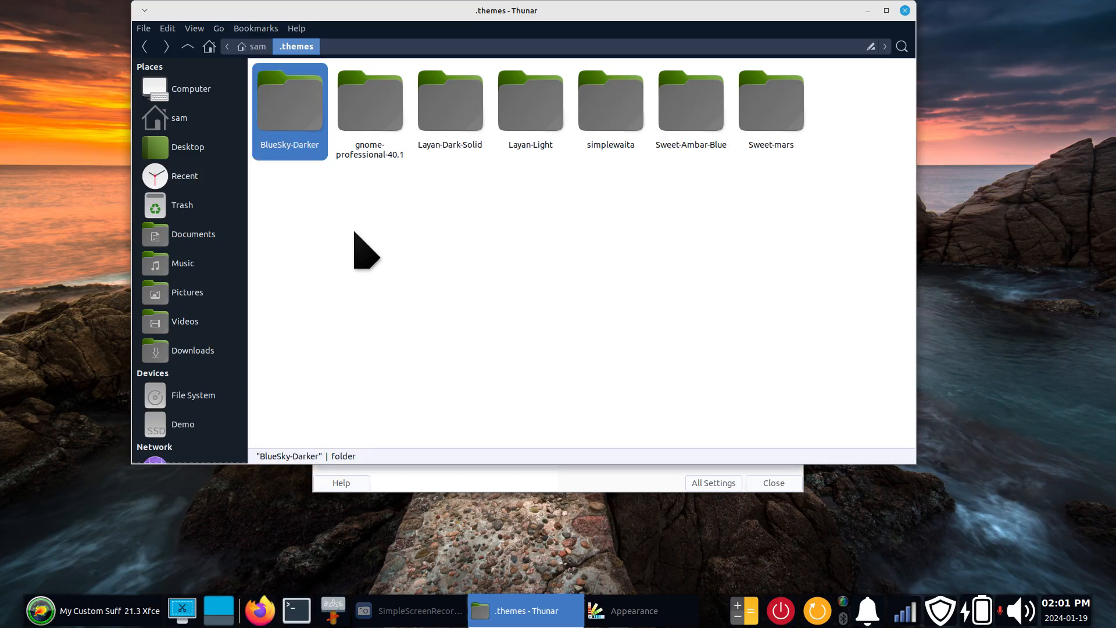
pyautogui.press('Delete')
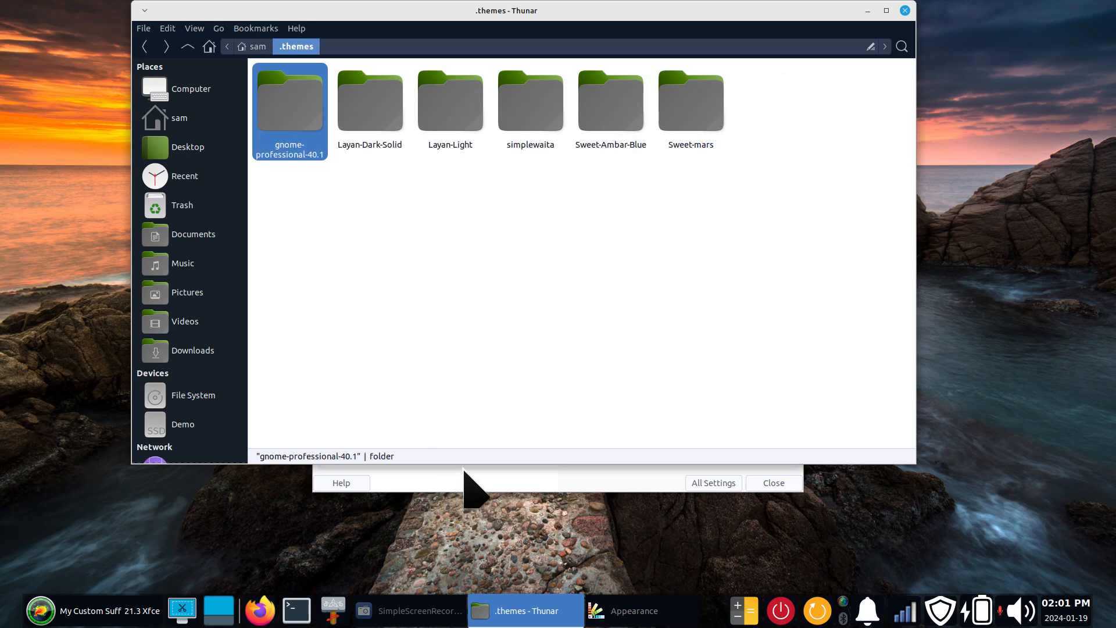
# Step: Apply the Adwaita-dark style and the Sweet-Rainbow icon theme, then close the Appearance settings
pyautogui.click(465, 472)
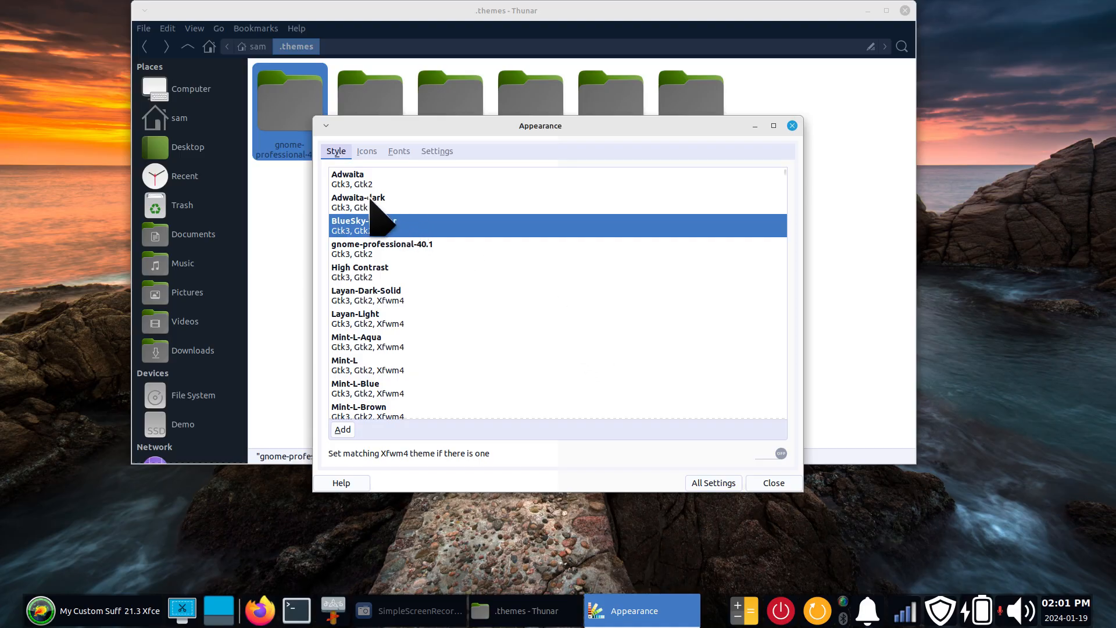
pyautogui.click(372, 200)
pyautogui.click(381, 155)
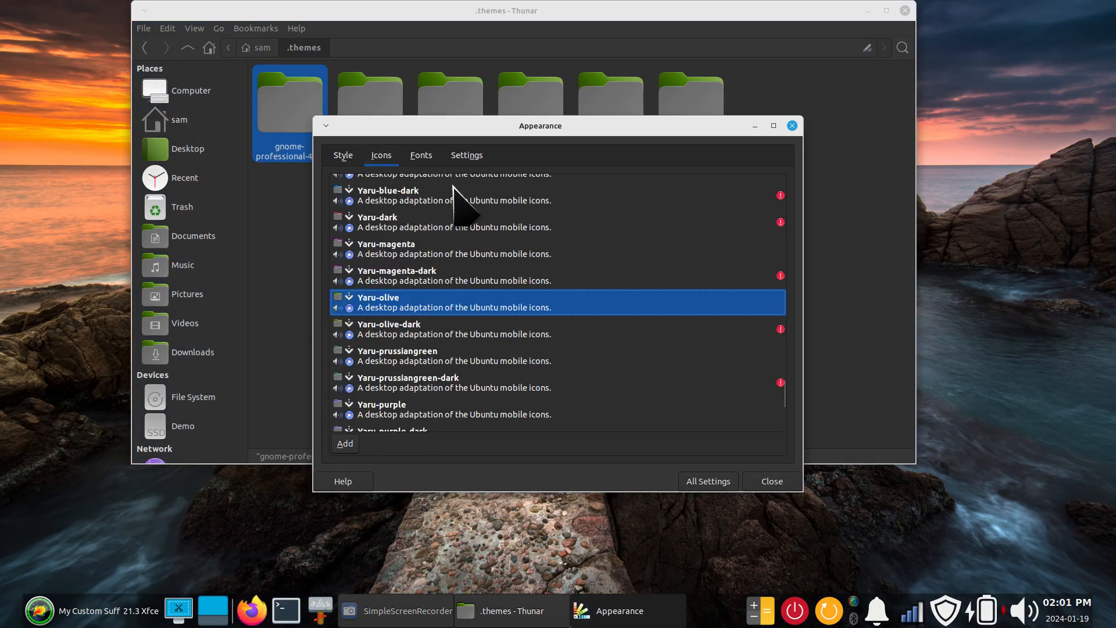
pyautogui.scroll(4, 486, 317)
pyautogui.scroll(3, 486, 308)
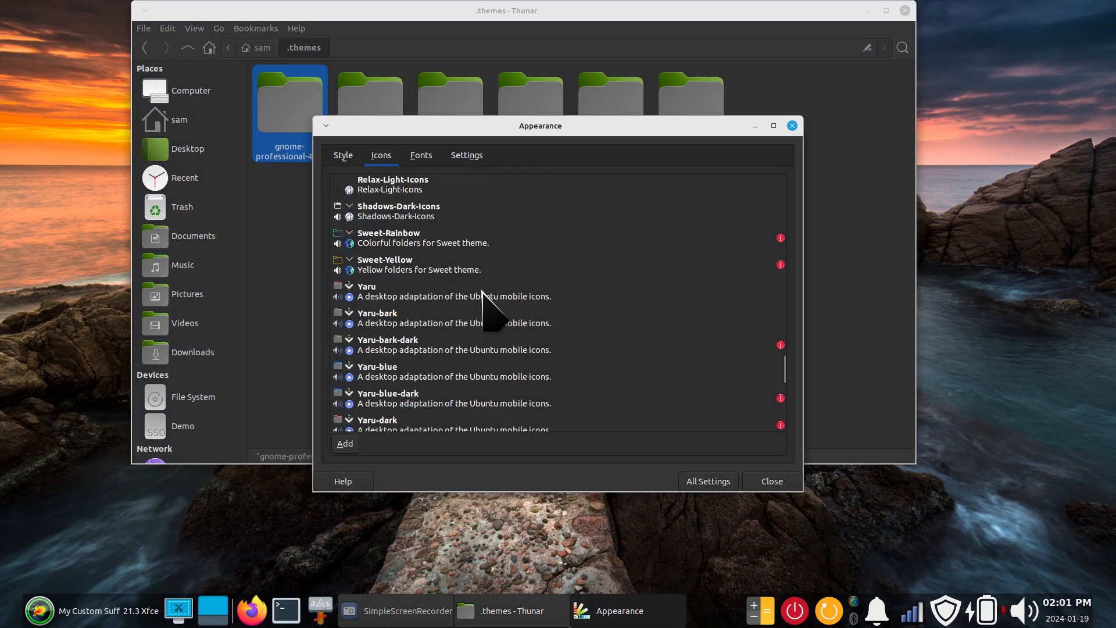
pyautogui.click(390, 238)
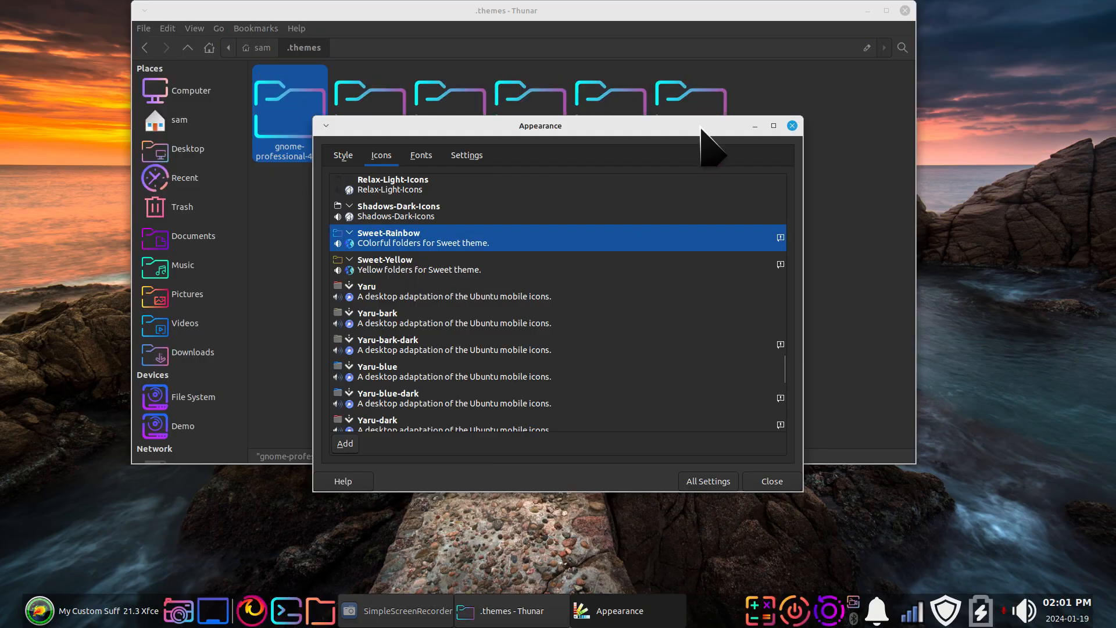
pyautogui.moveTo(698, 126); pyautogui.dragTo(858, 145)
pyautogui.click(954, 143)
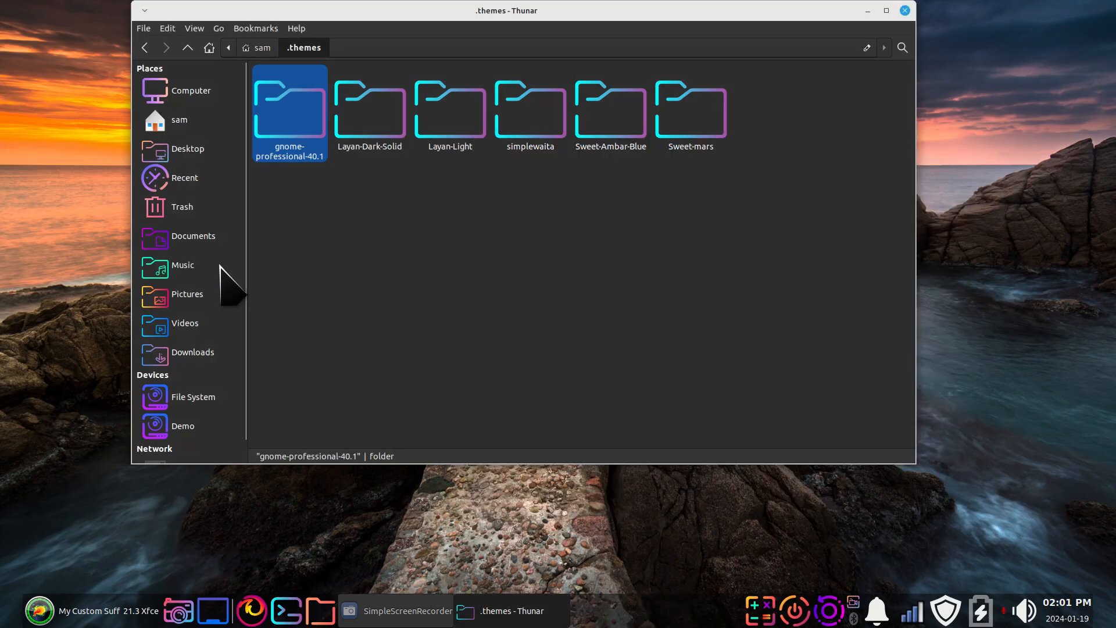
# Step: Delete the Radioactive folder from the home folder's .icons directory and close the file manager
pyautogui.click(194, 124)
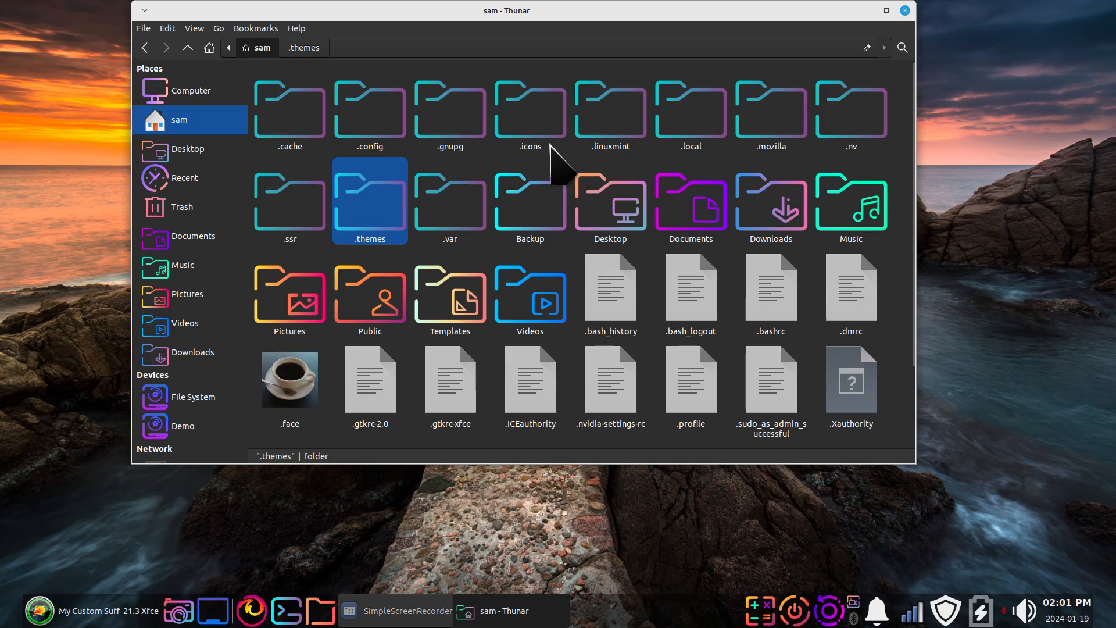
pyautogui.doubleClick(515, 115)
pyautogui.click(770, 101)
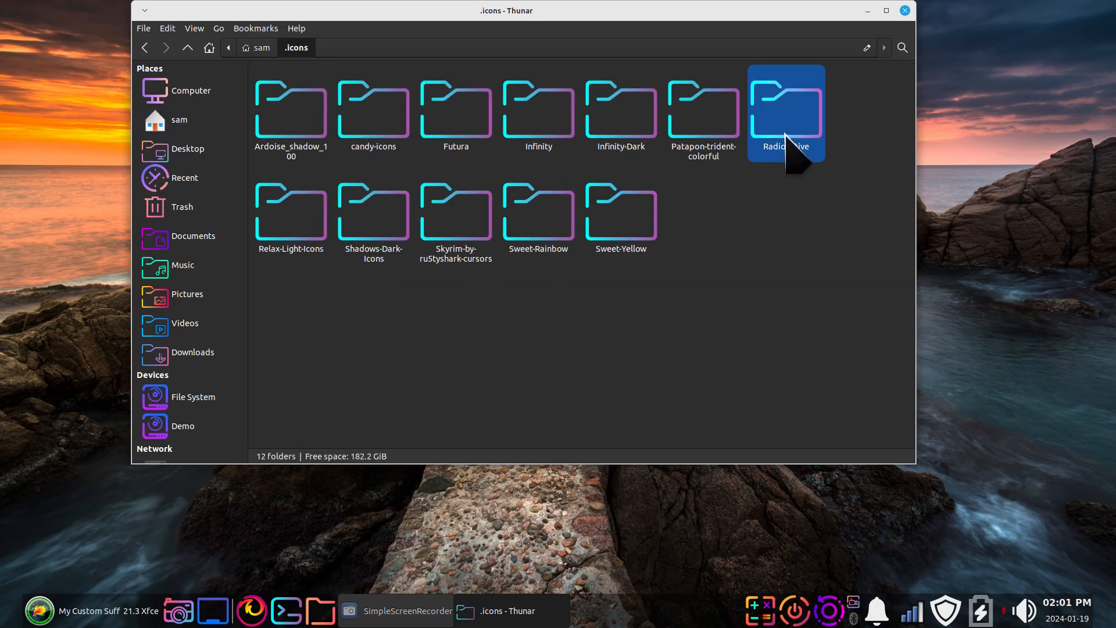
pyautogui.press('Delete')
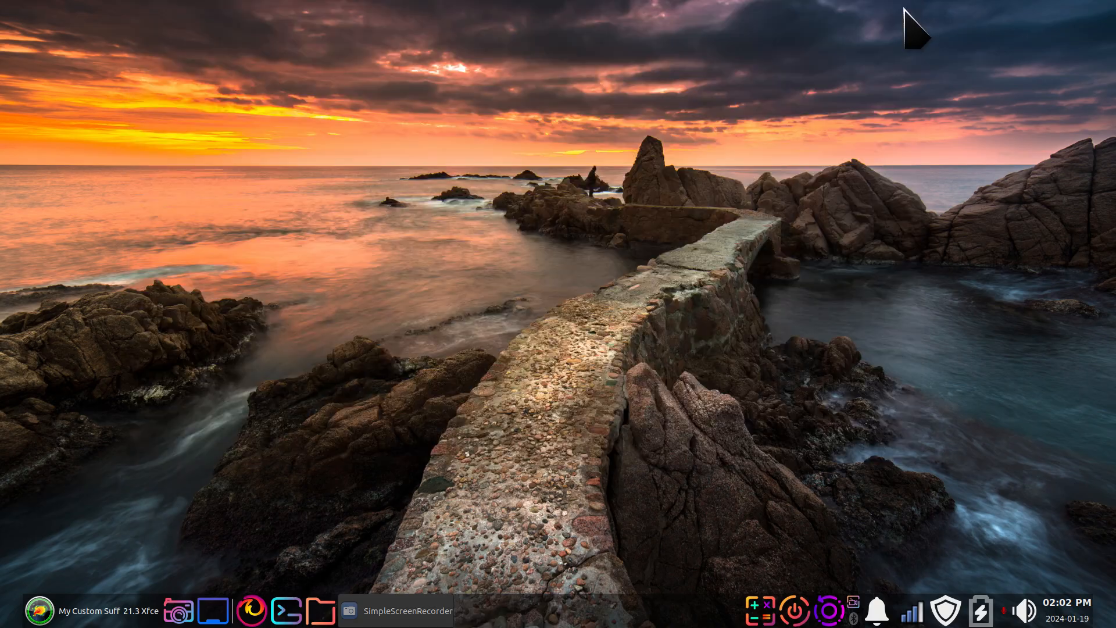
pyautogui.click(905, 10)
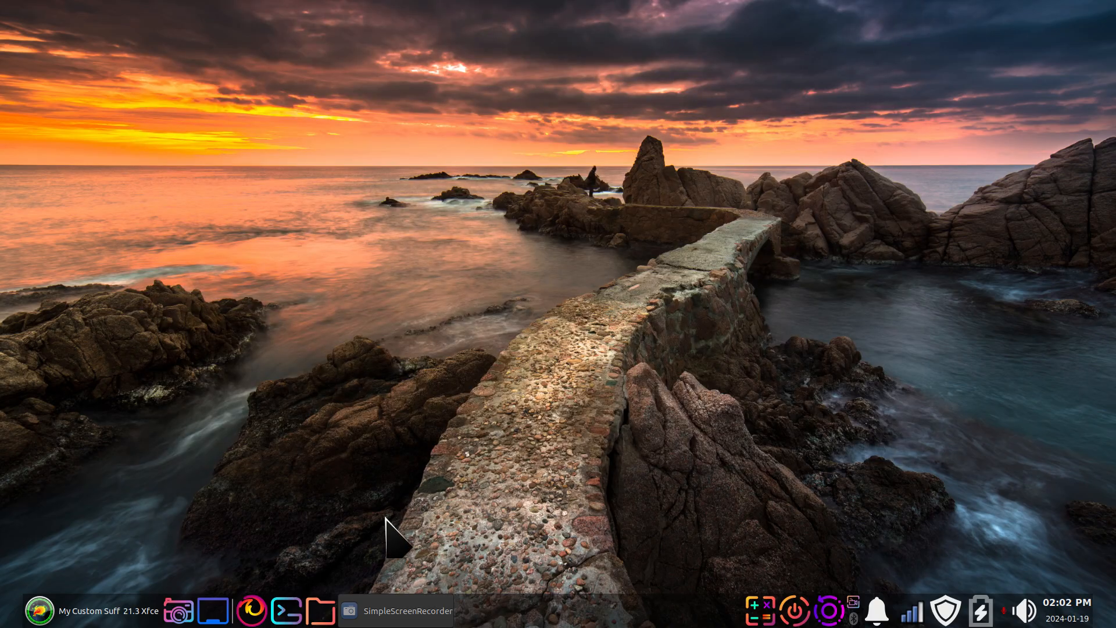
# Step: Review the styles in the Appearance settings and the cursor themes in the Mouse and Touchpad settings
pyautogui.click(70, 610)
pyautogui.click(343, 100)
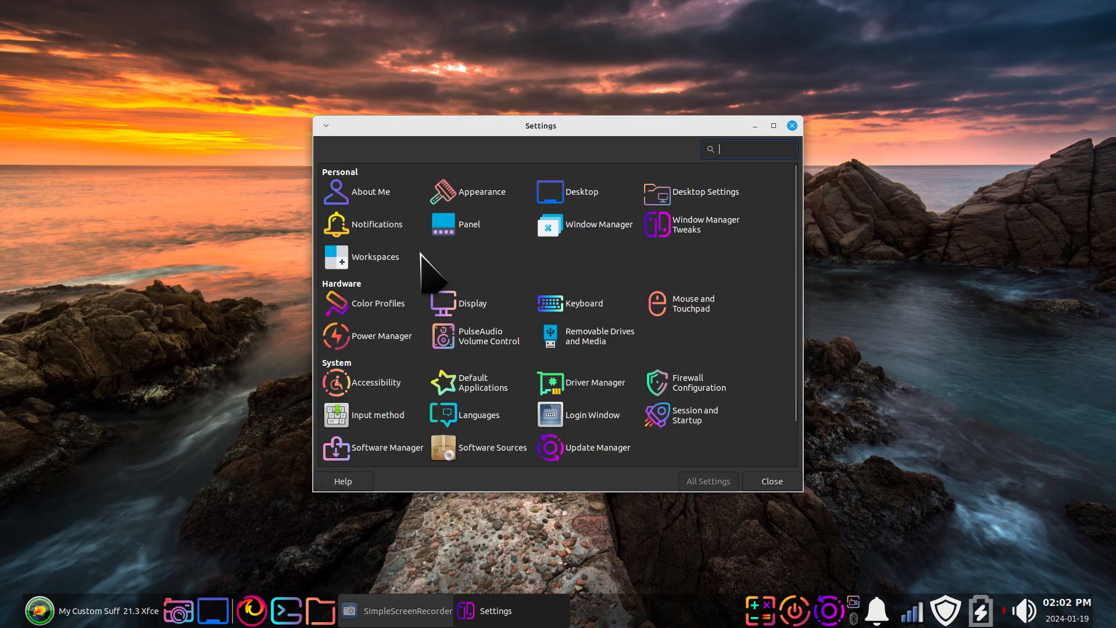
pyautogui.click(481, 195)
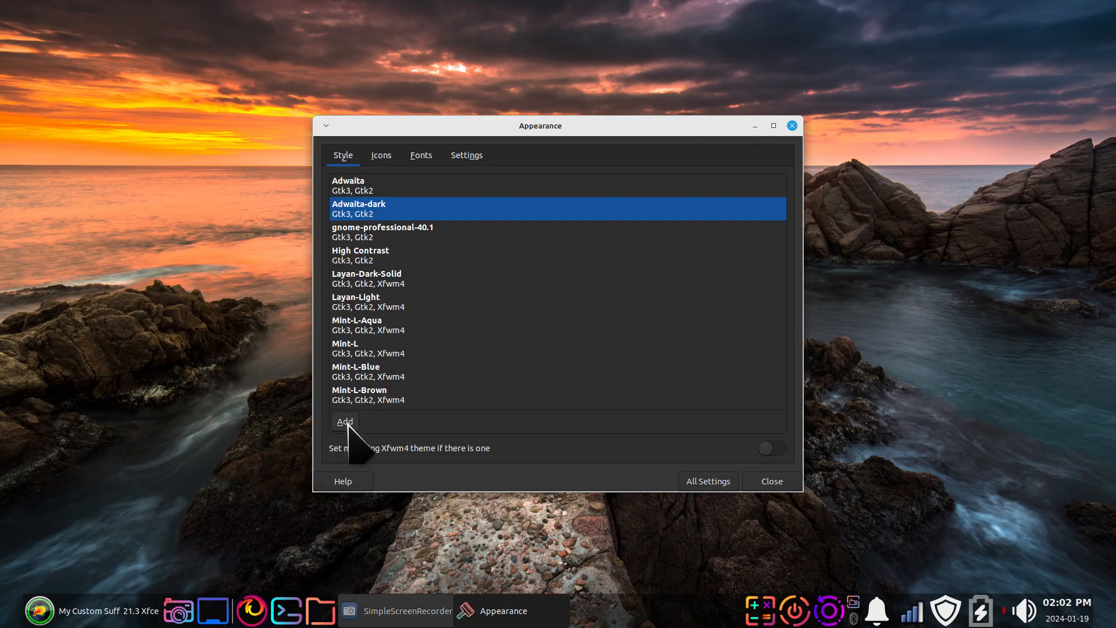
pyautogui.click(713, 483)
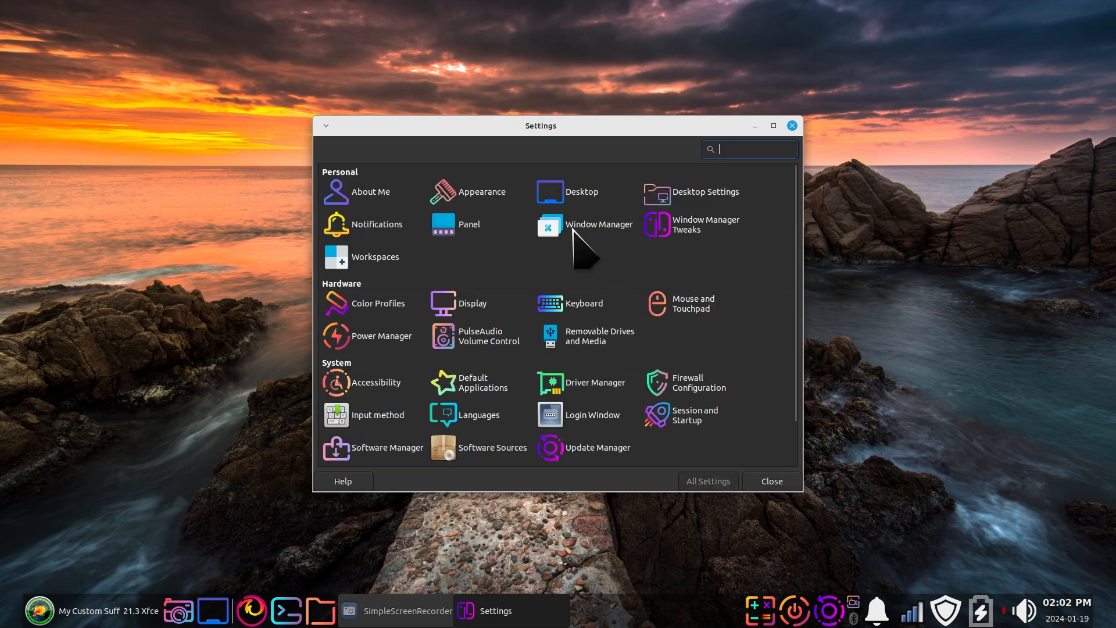
pyautogui.click(693, 323)
pyautogui.click(451, 162)
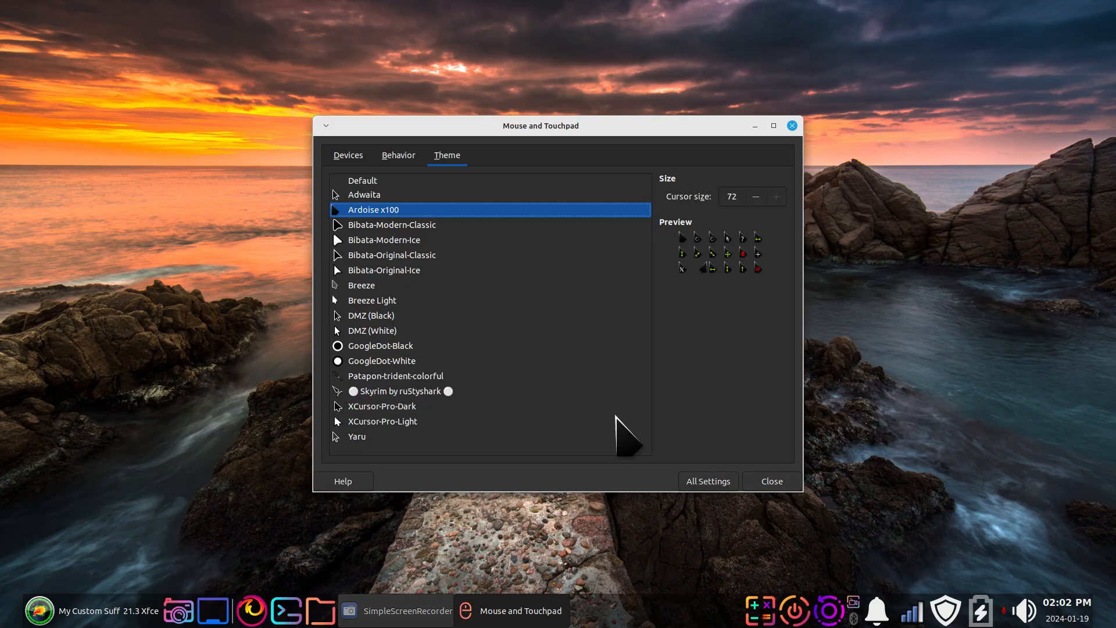
pyautogui.click(771, 481)
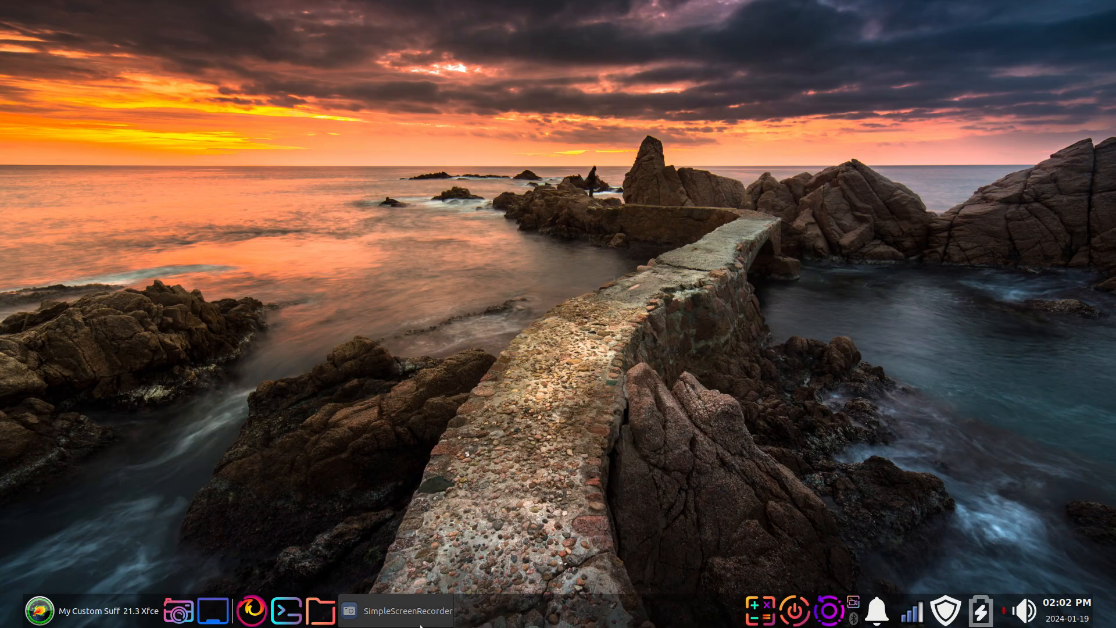
# Step: Install Radioactive.tar.gz from Downloads through the style theme installer in the Appearance settings
pyautogui.click(62, 604)
pyautogui.click(348, 97)
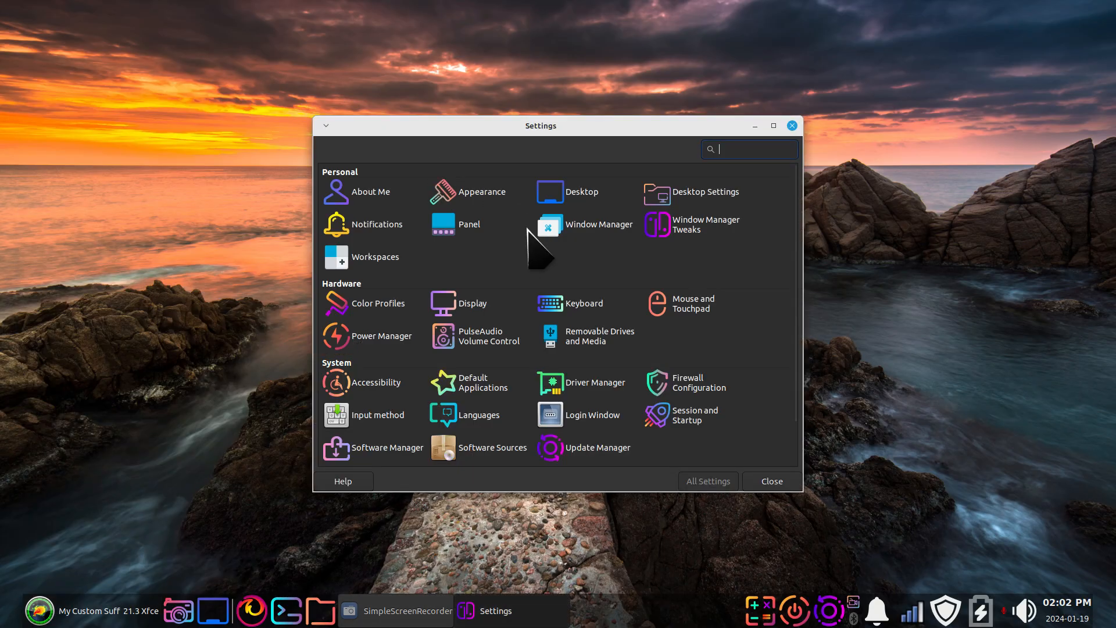
pyautogui.click(482, 194)
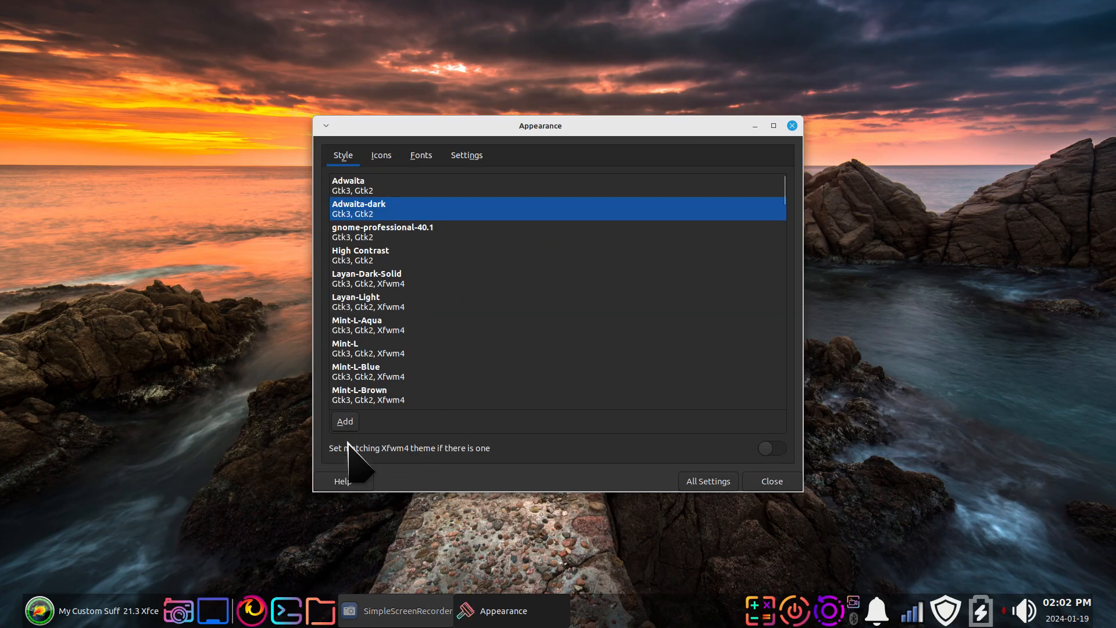
pyautogui.click(347, 421)
pyautogui.click(308, 187)
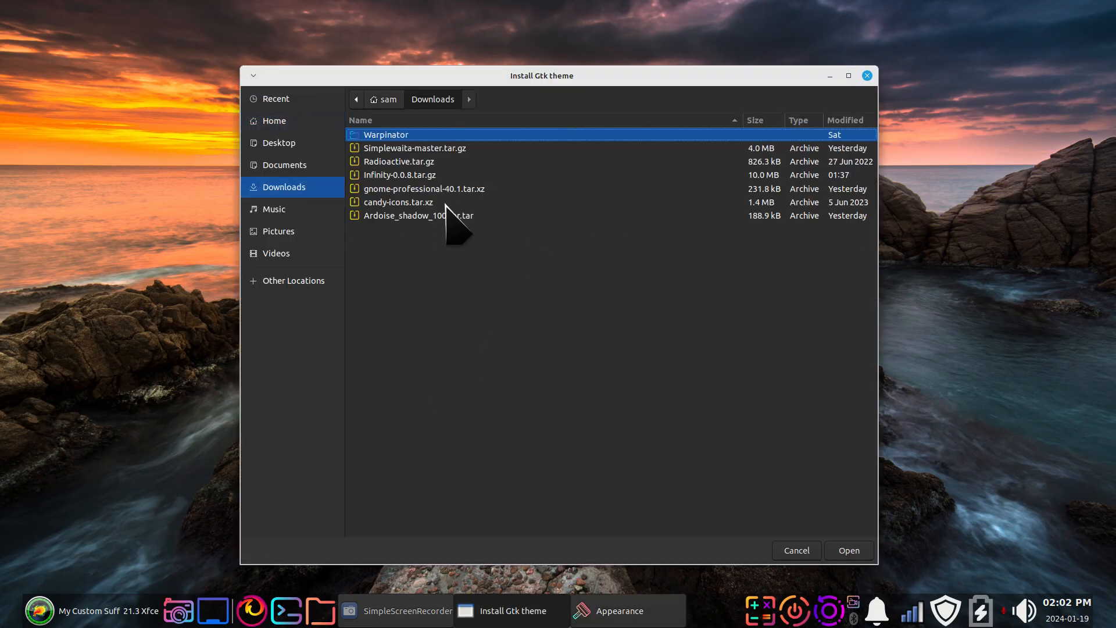
pyautogui.click(385, 162)
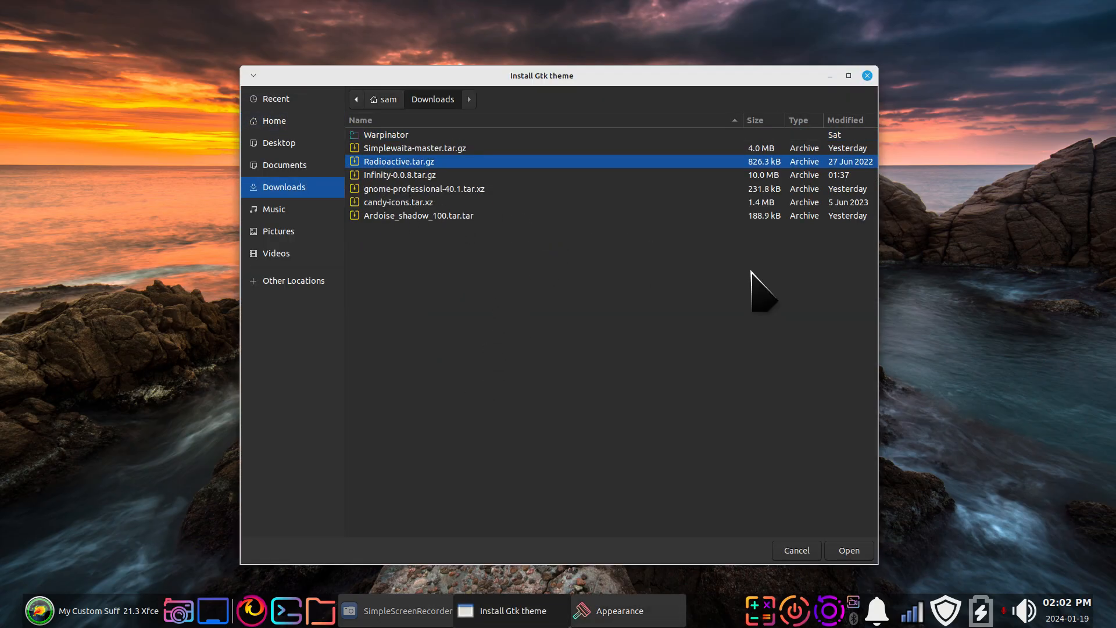
pyautogui.click(846, 550)
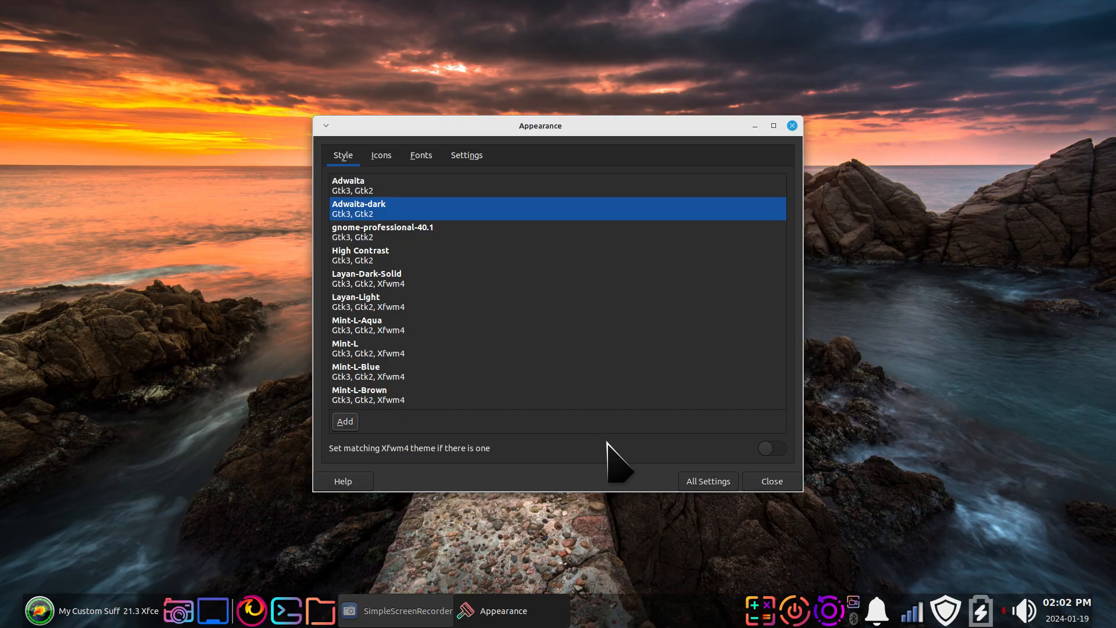
# Step: Check the cursor themes in the Mouse and Touchpad settings for the Radioactive theme, then close the settings
pyautogui.click(701, 481)
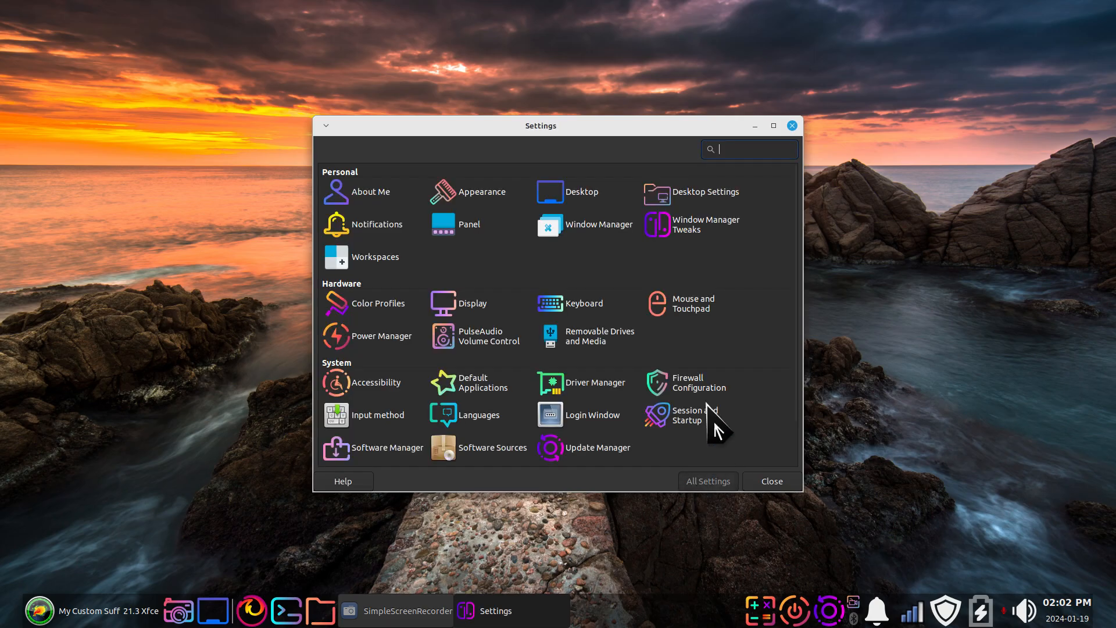
pyautogui.click(698, 317)
pyautogui.click(399, 155)
pyautogui.click(445, 158)
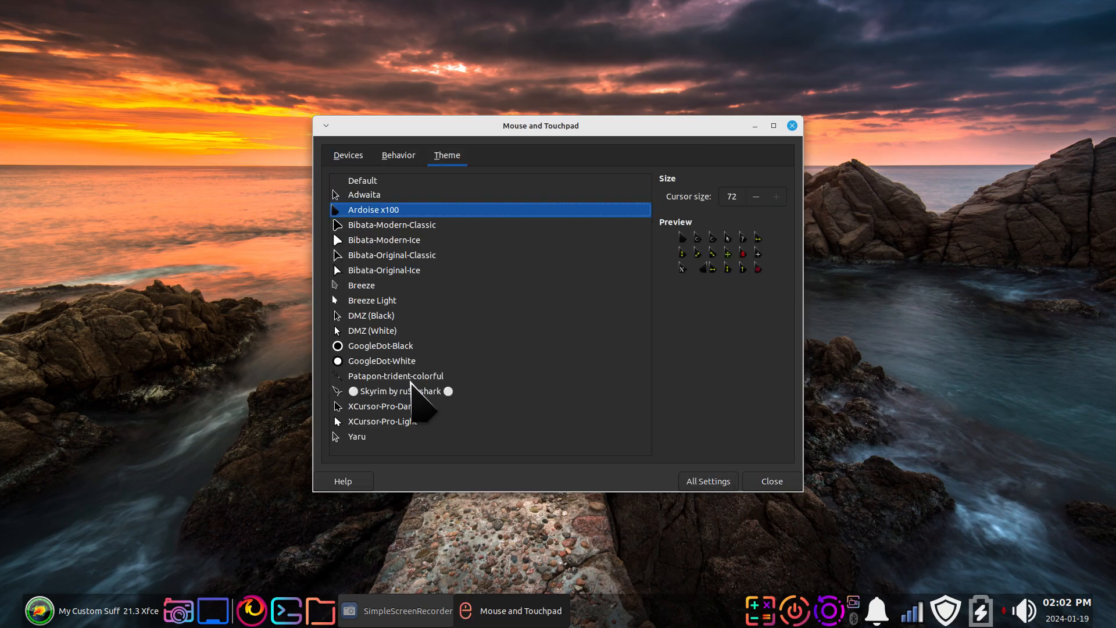
pyautogui.click(773, 481)
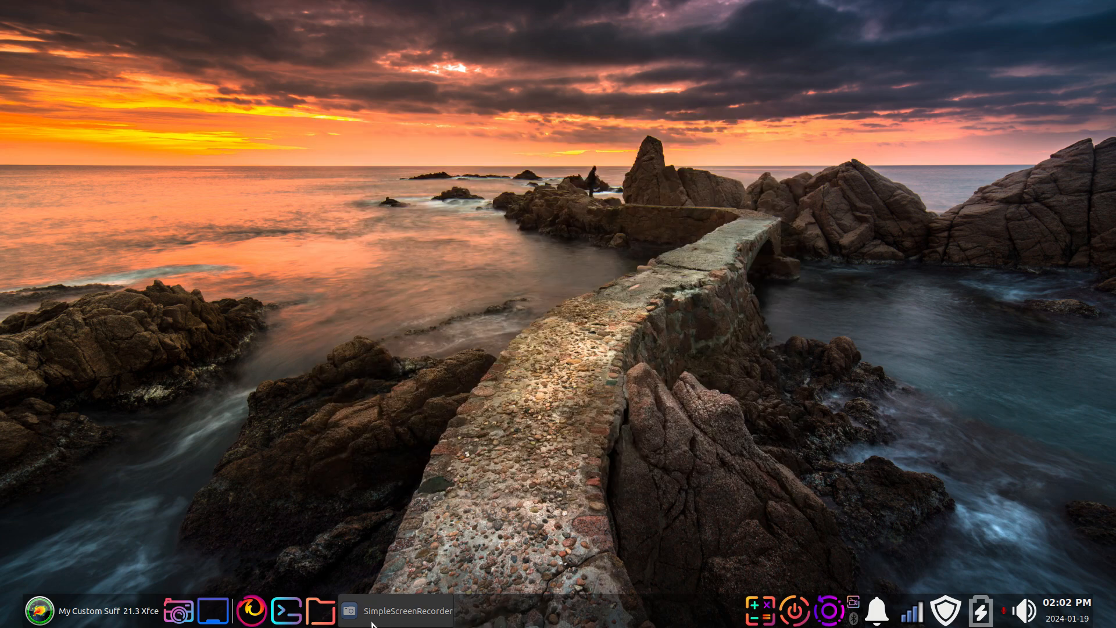
# Step: Open the home folder's .icons directory and switch the desktop icon theme to Yaru in the Appearance settings
pyautogui.click(317, 622)
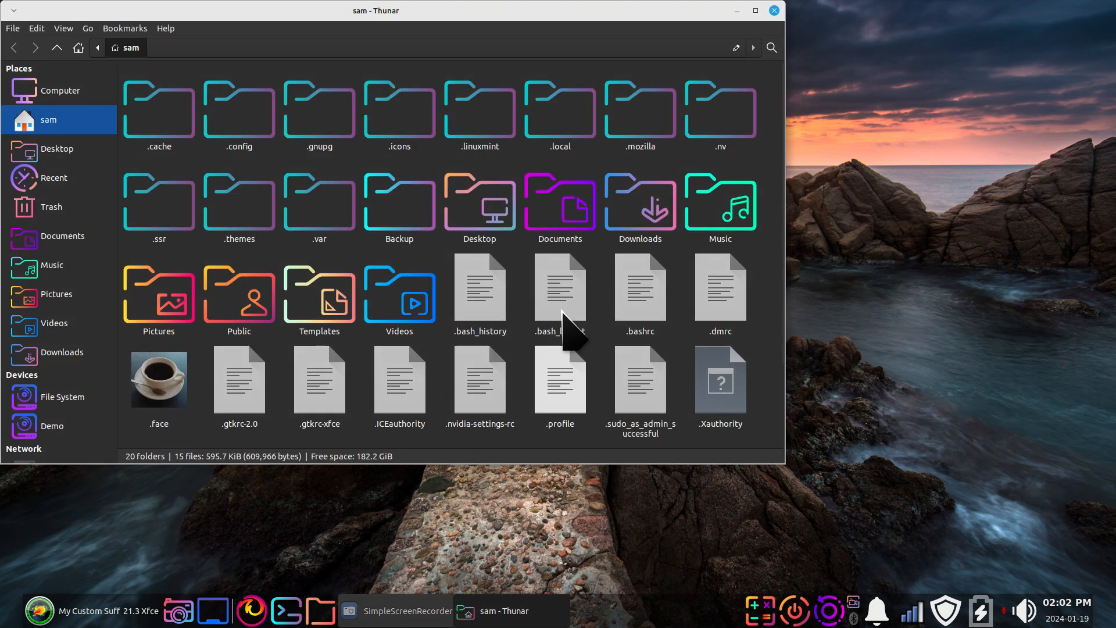
pyautogui.doubleClick(390, 119)
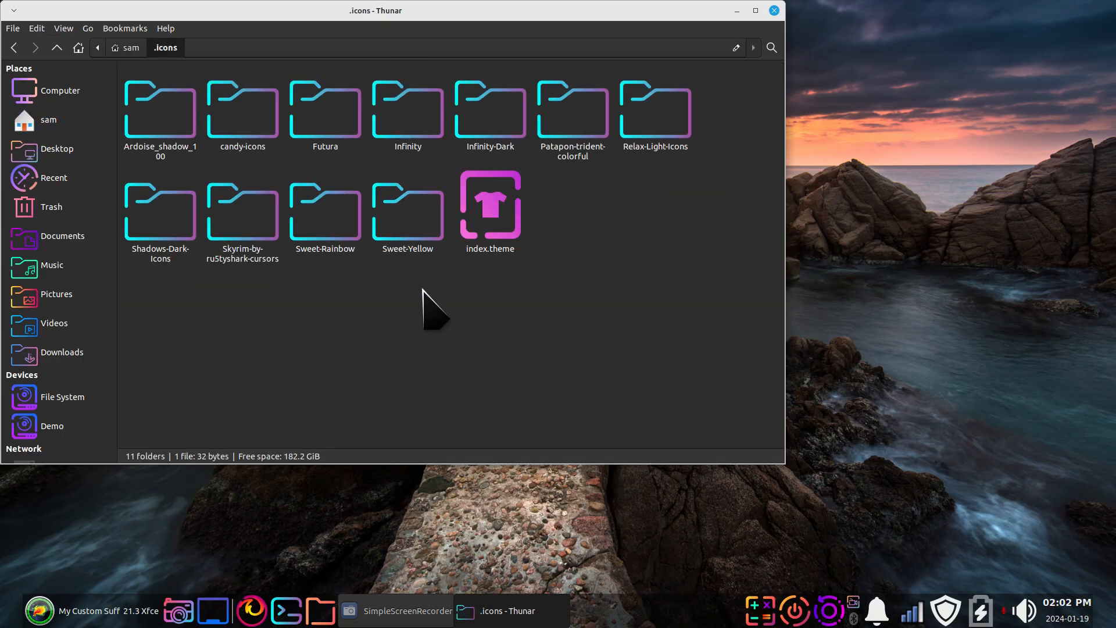
pyautogui.click(39, 611)
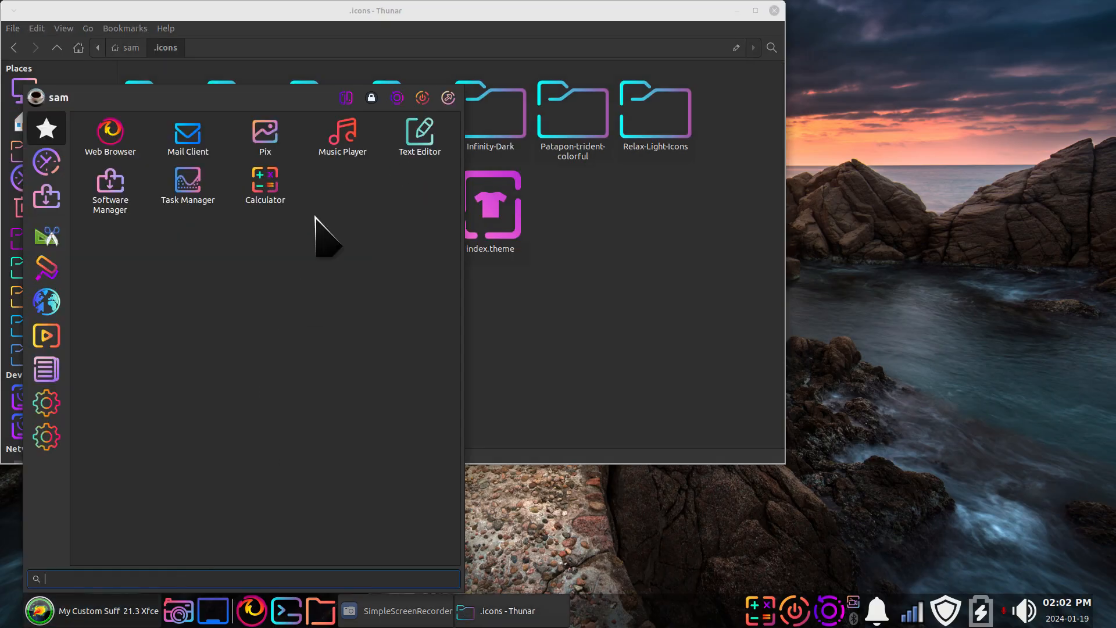
pyautogui.click(364, 107)
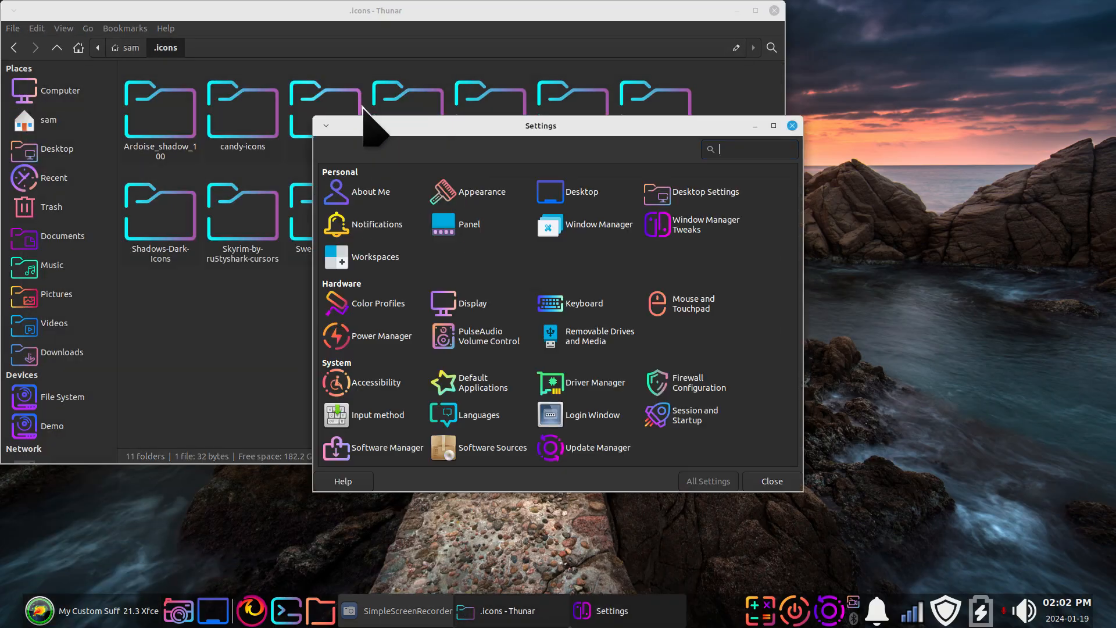
pyautogui.click(493, 204)
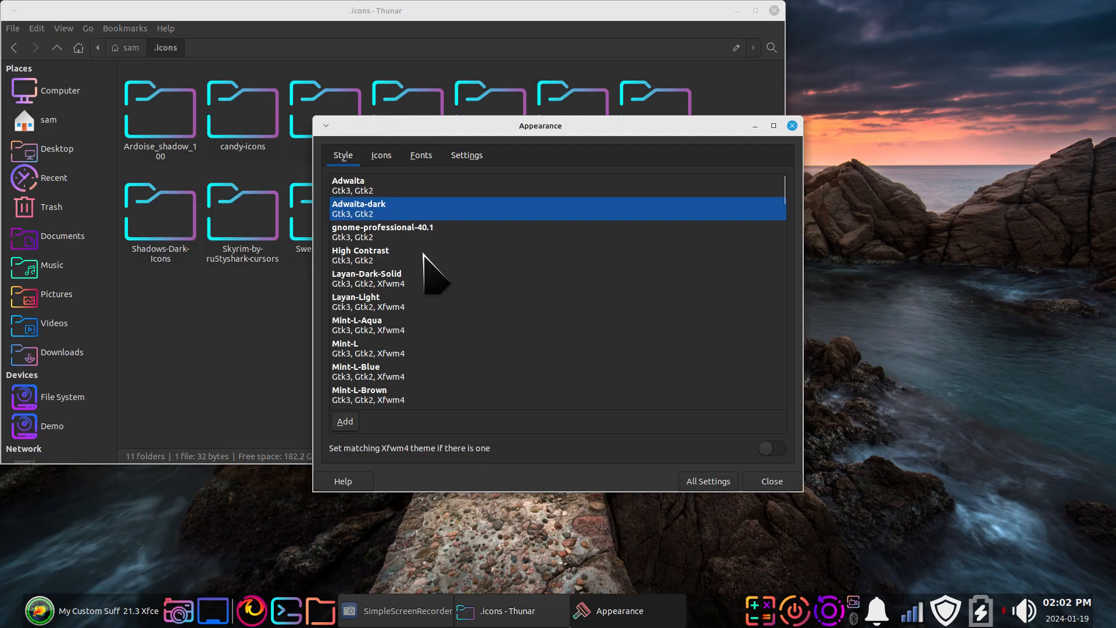
pyautogui.click(381, 155)
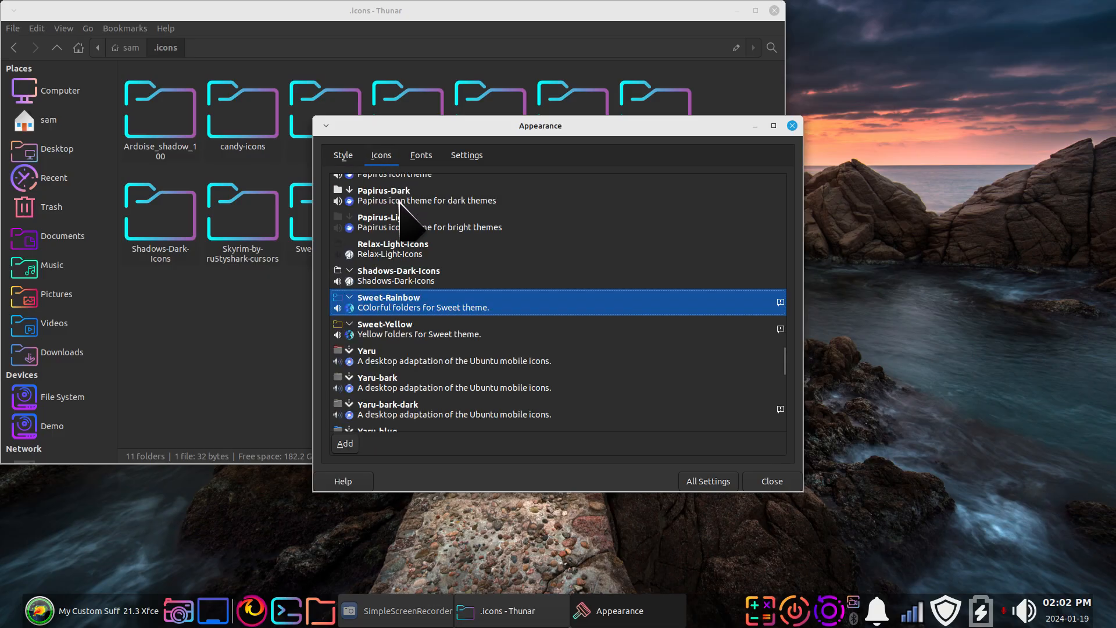
pyautogui.click(370, 351)
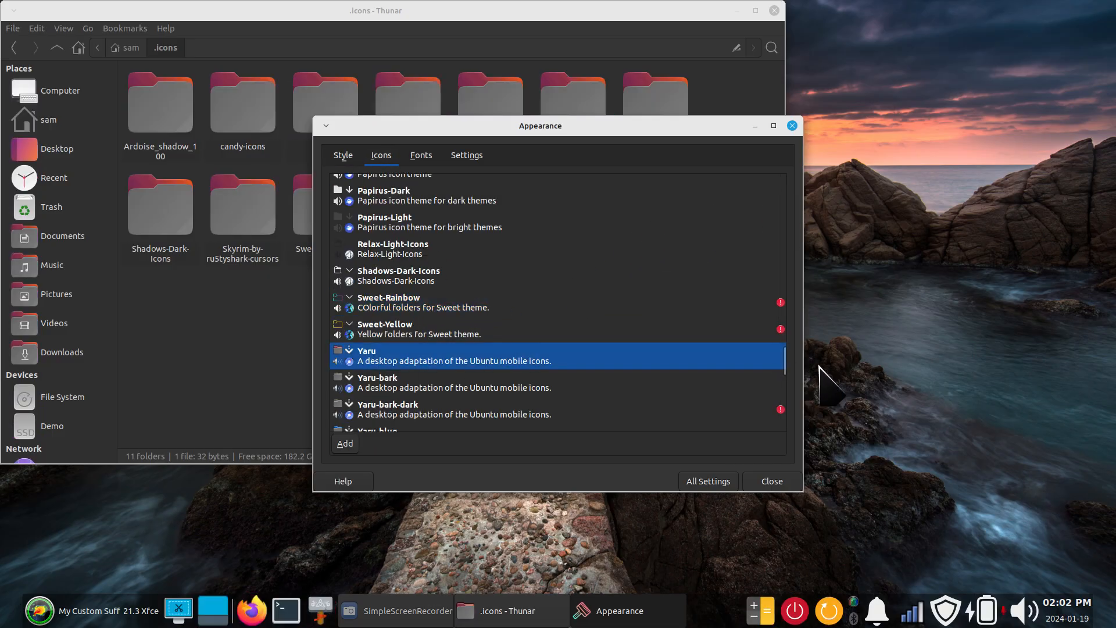
pyautogui.click(793, 126)
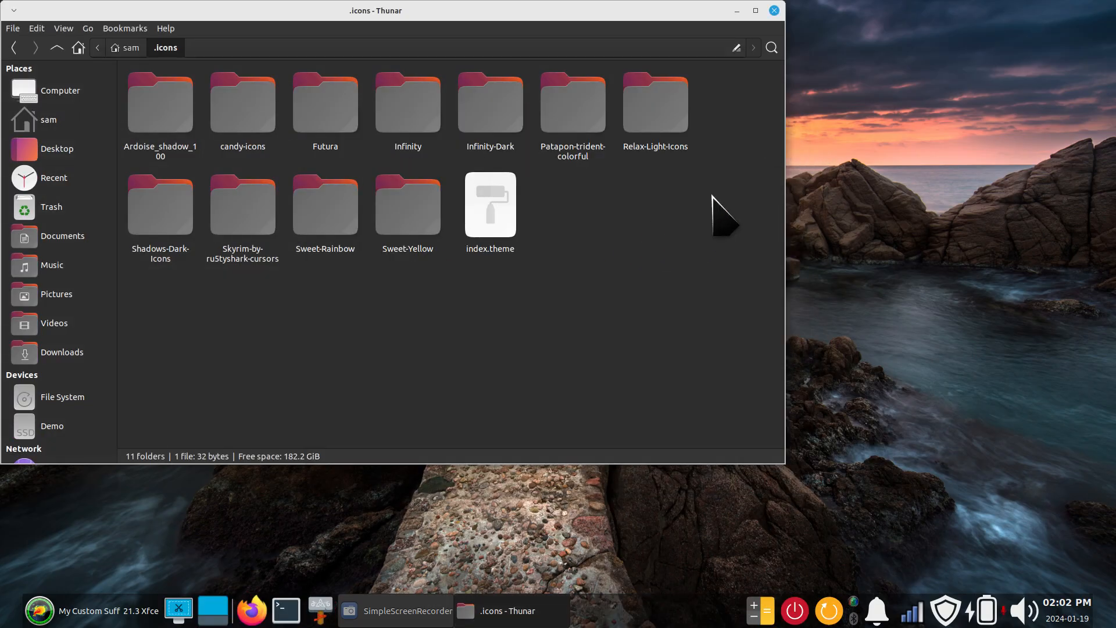
# Step: Inspect the contents of the Skyrim-by-ru5tyshark-cursors folder, then return to the .icons directory
pyautogui.click(491, 201)
pyautogui.click(537, 297)
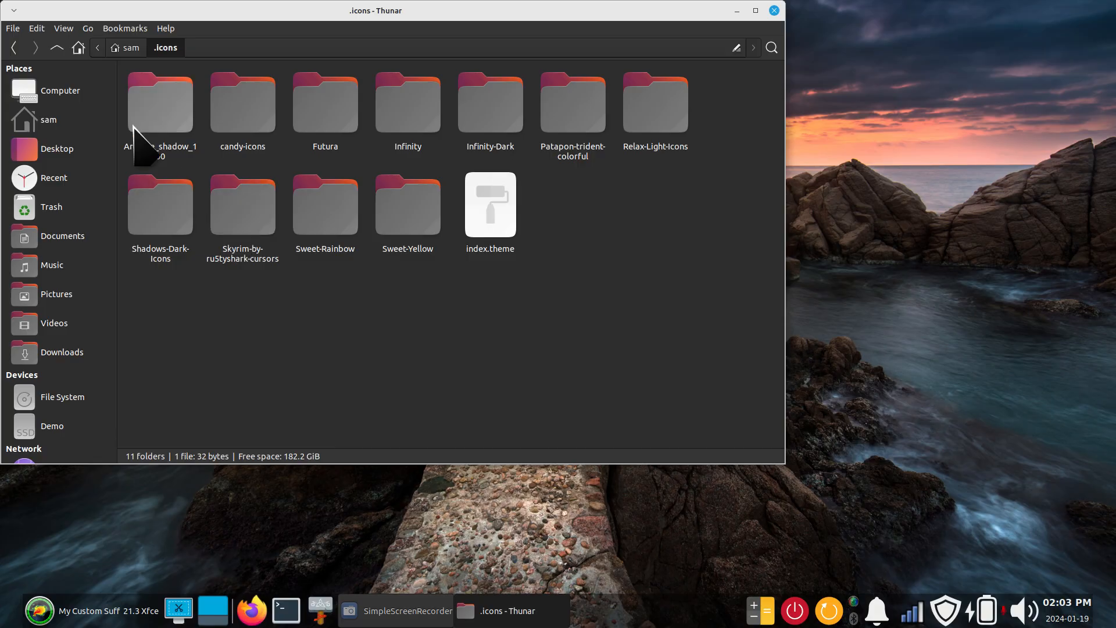
pyautogui.doubleClick(232, 193)
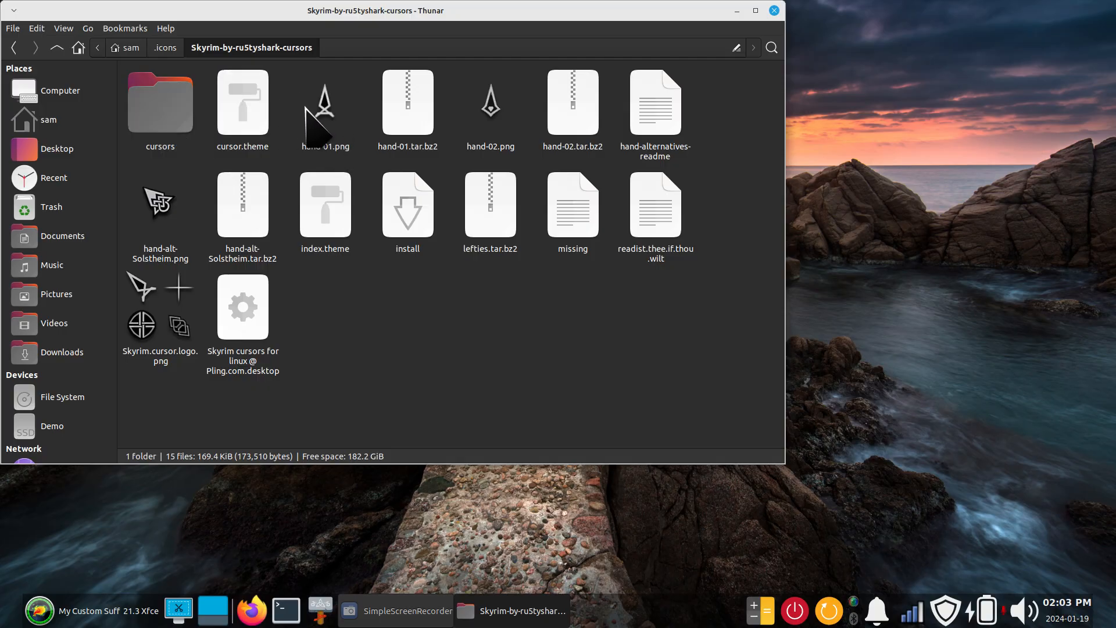
pyautogui.click(163, 47)
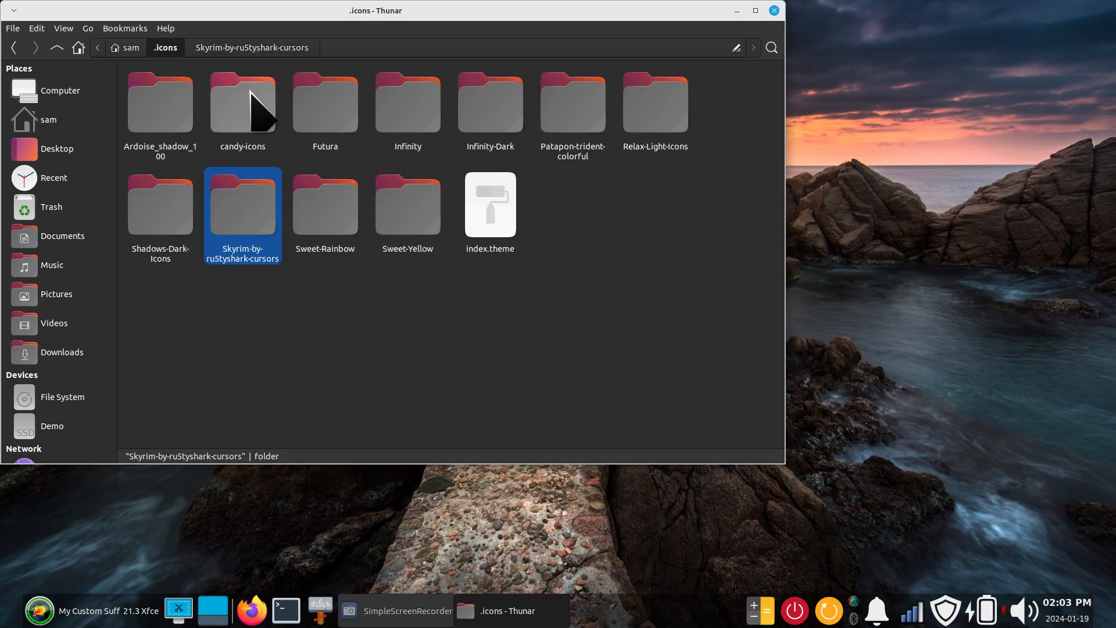
# Step: Read the loose index.theme file in .icons, close it and delete the file
pyautogui.click(493, 214)
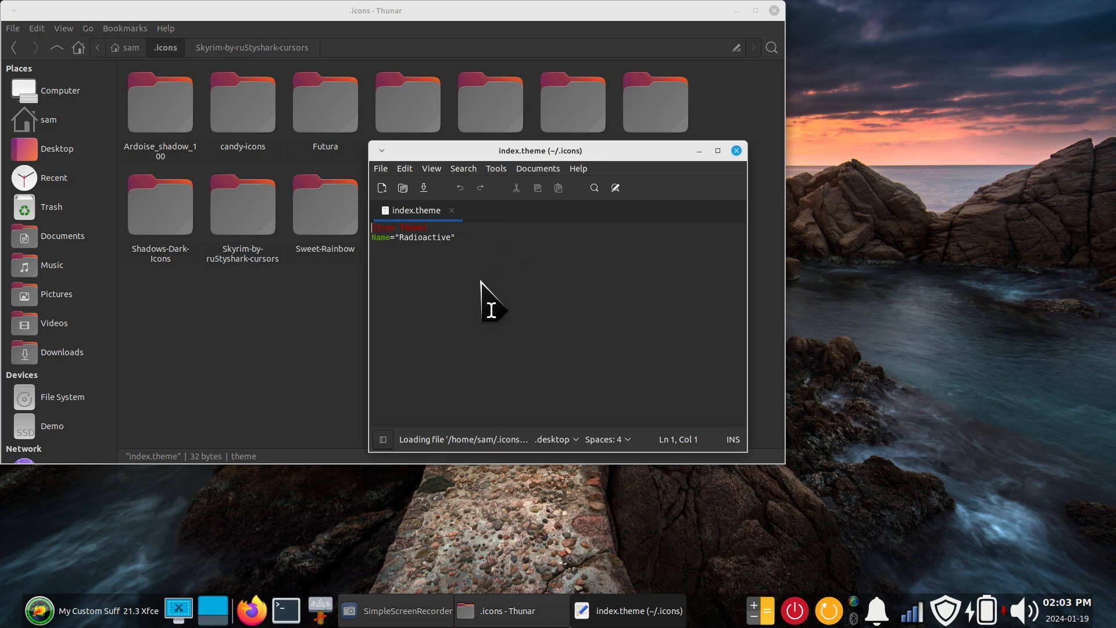
pyautogui.click(736, 151)
pyautogui.click(633, 295)
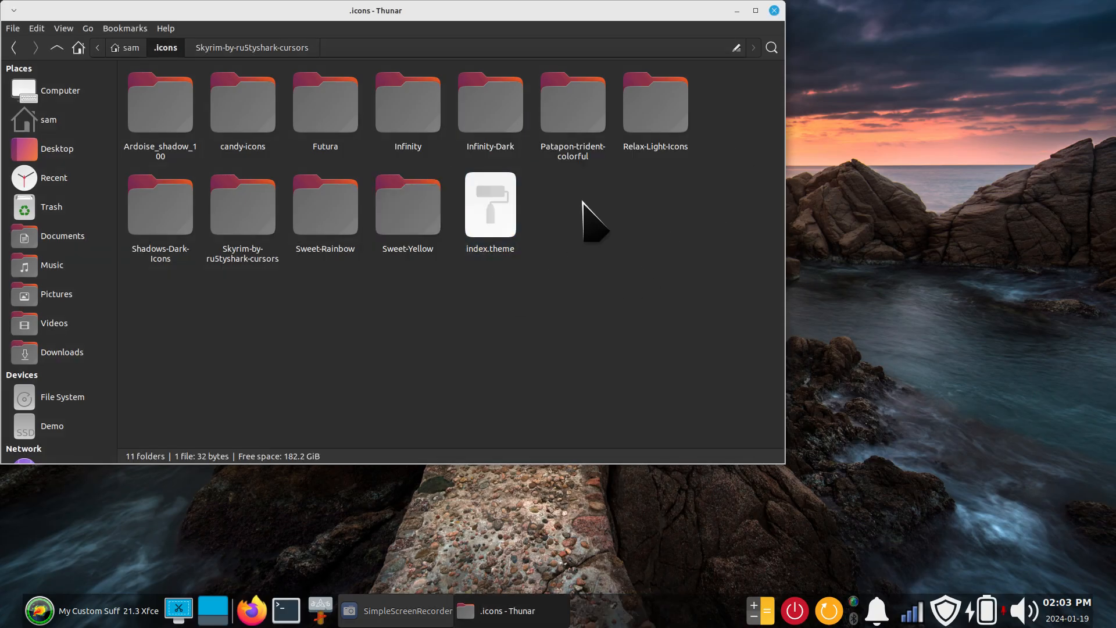
pyautogui.moveTo(582, 197); pyautogui.dragTo(480, 251)
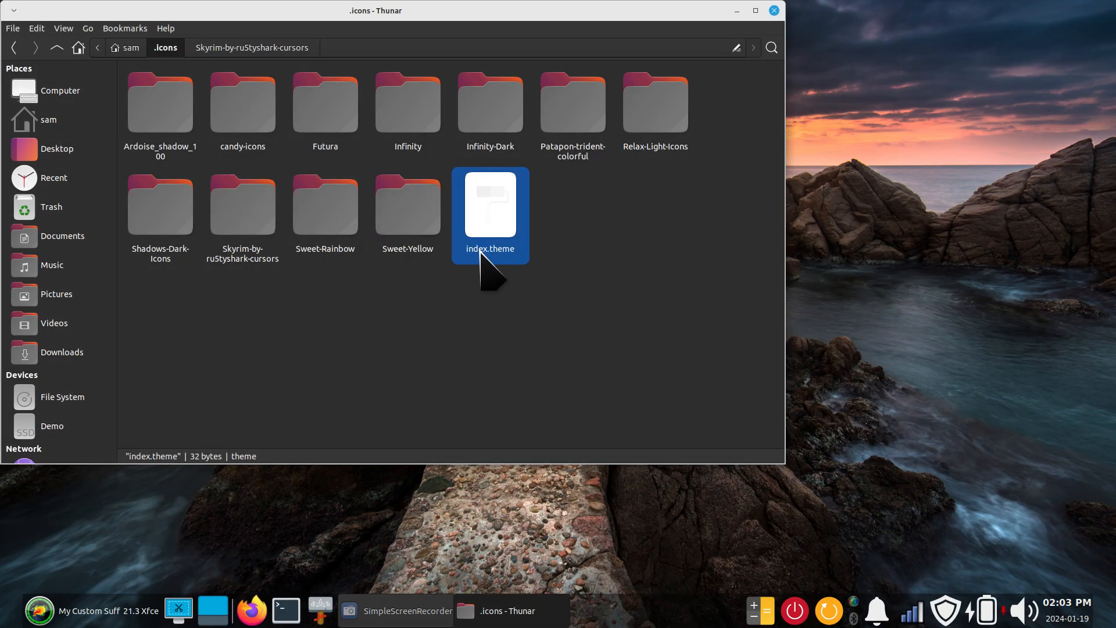
pyautogui.press('Delete')
# Step: Extract Radioactive.tar.gz in place in the Downloads folder
pyautogui.click(76, 354)
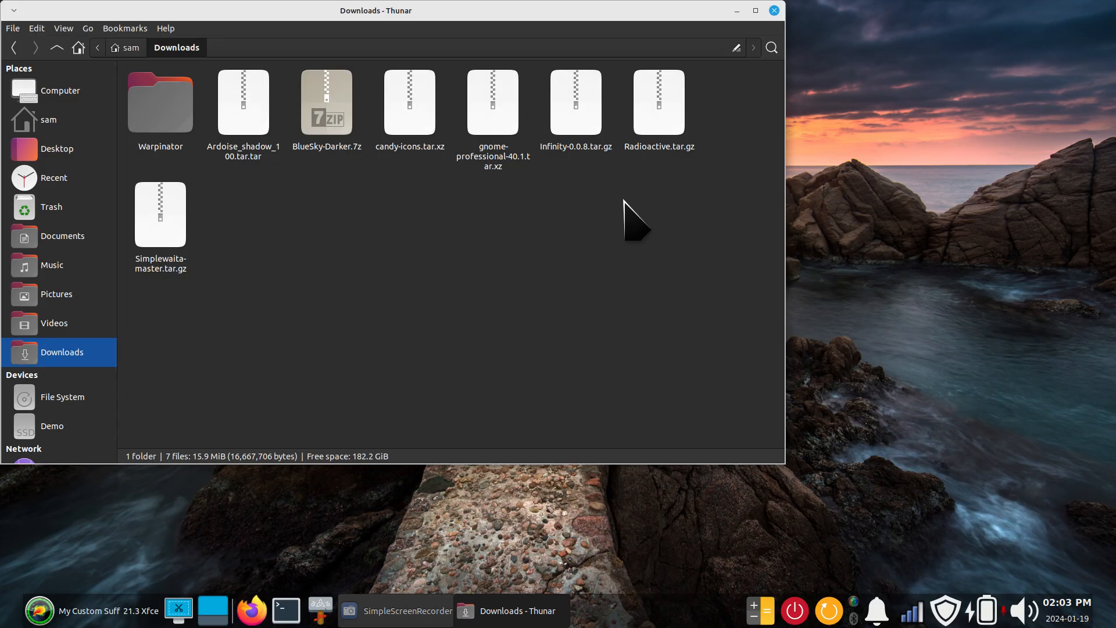
pyautogui.click(662, 141)
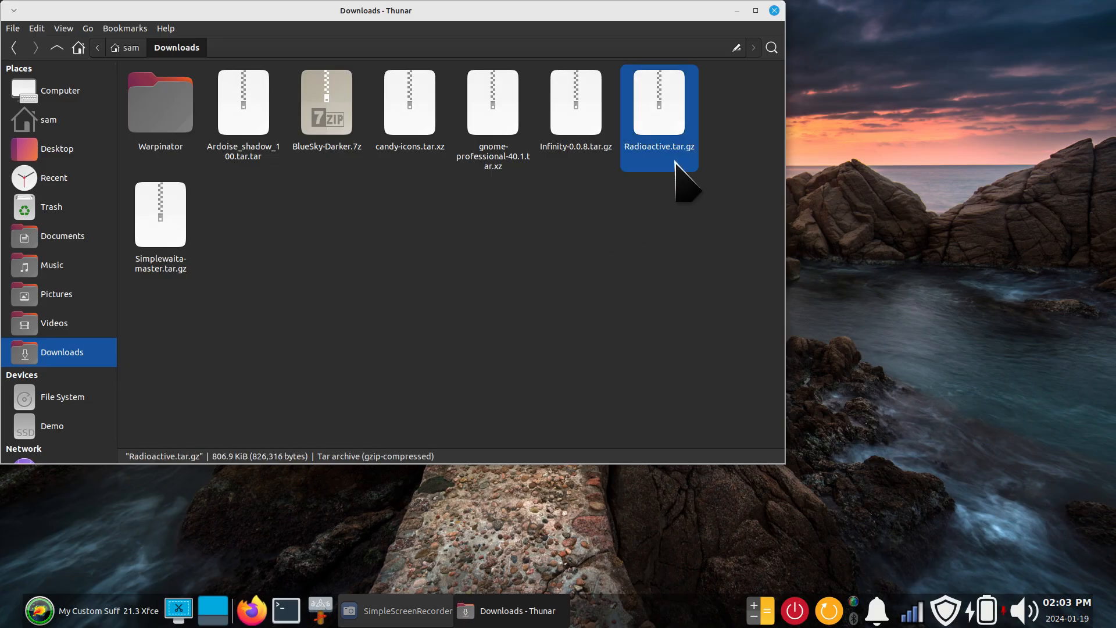
pyautogui.rightClick(652, 97)
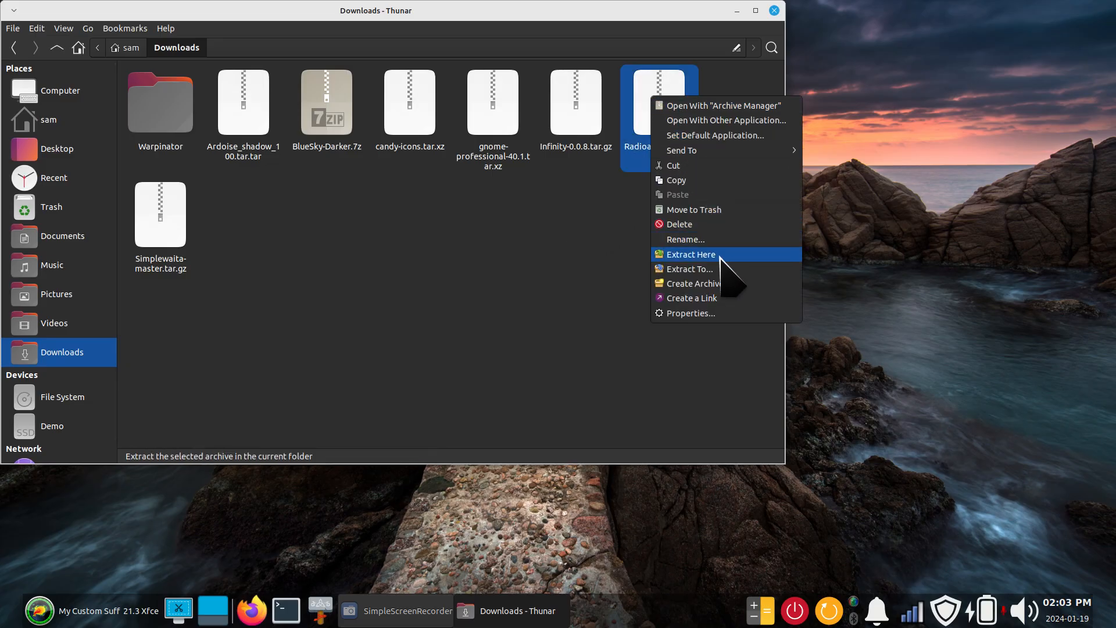
pyautogui.click(690, 255)
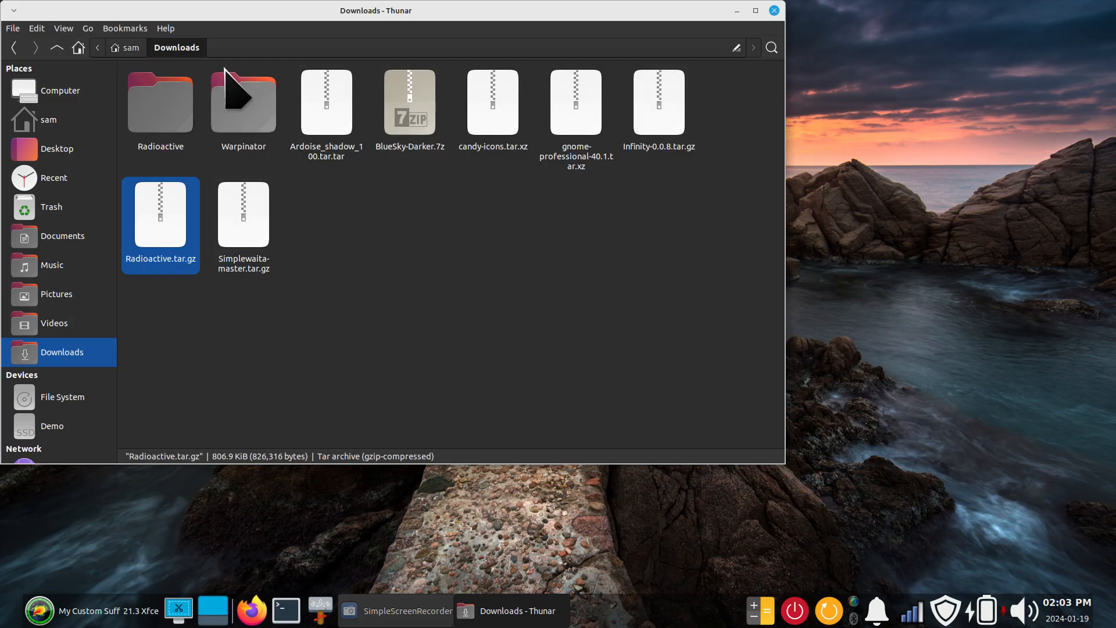
# Step: Transfer the extracted Radioactive folder from Downloads into the home folder's .icons directory
pyautogui.click(152, 99)
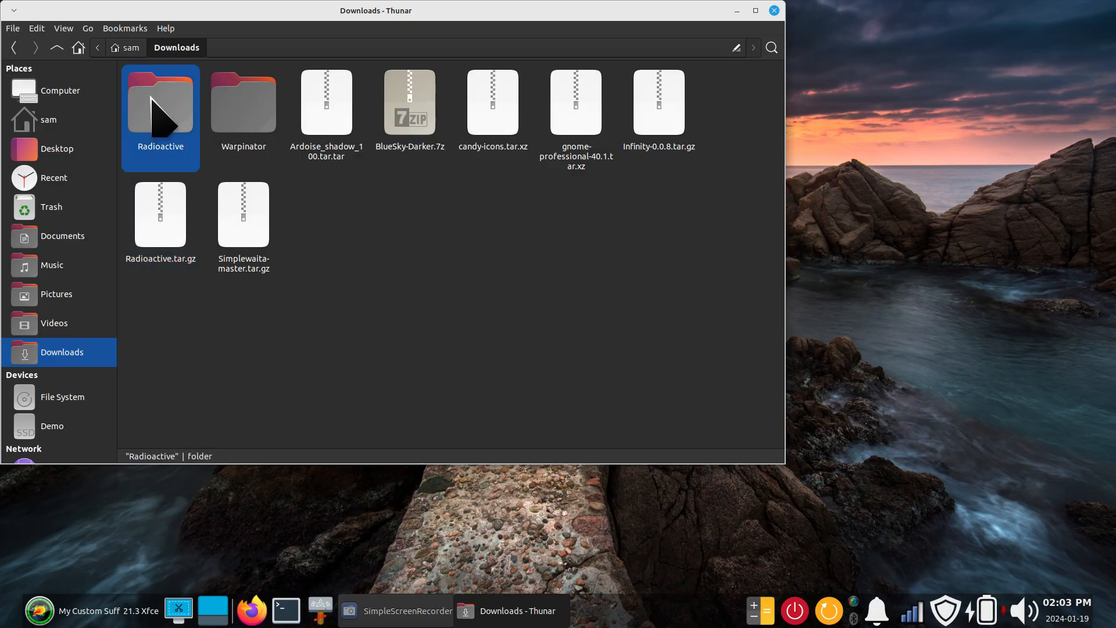
pyautogui.rightClick(152, 98)
pyautogui.click(224, 180)
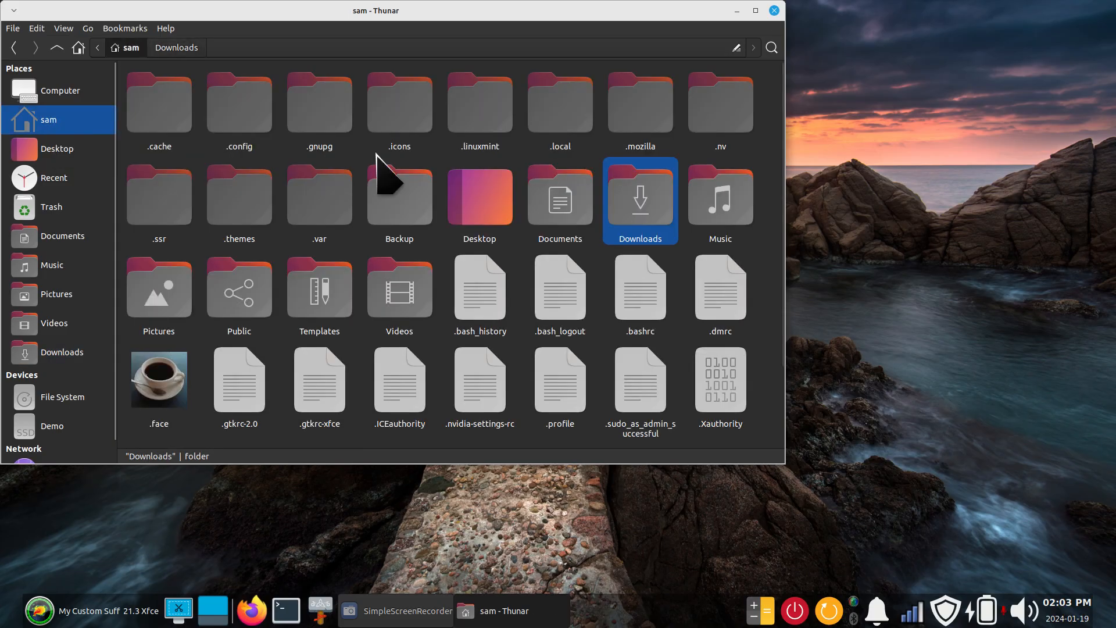
pyautogui.doubleClick(399, 110)
pyautogui.rightClick(268, 297)
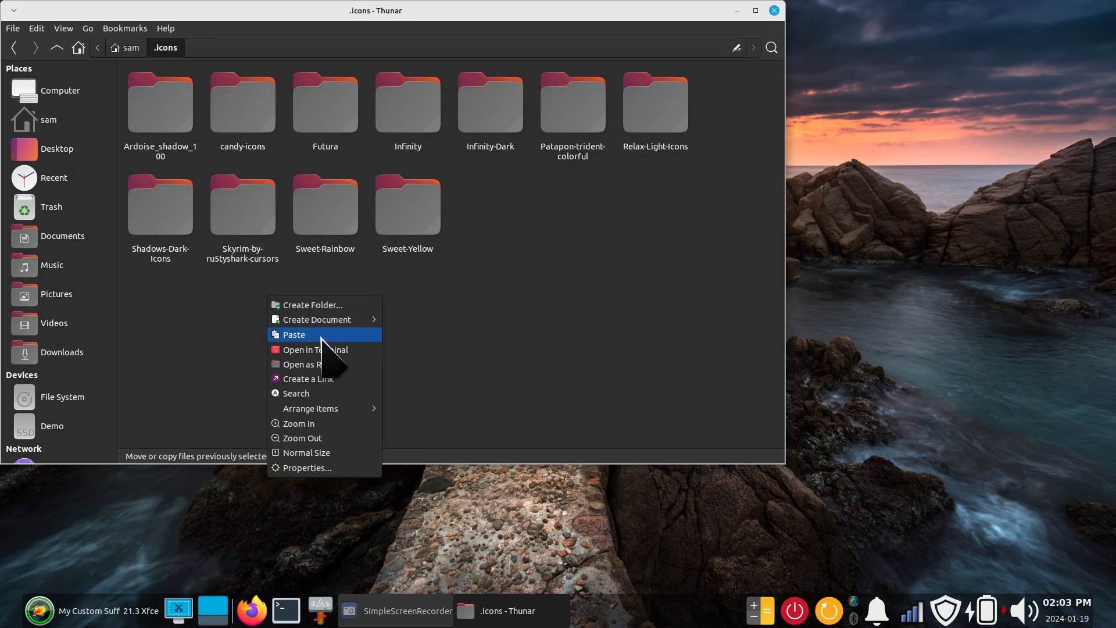
pyautogui.click(321, 336)
pyautogui.click(511, 300)
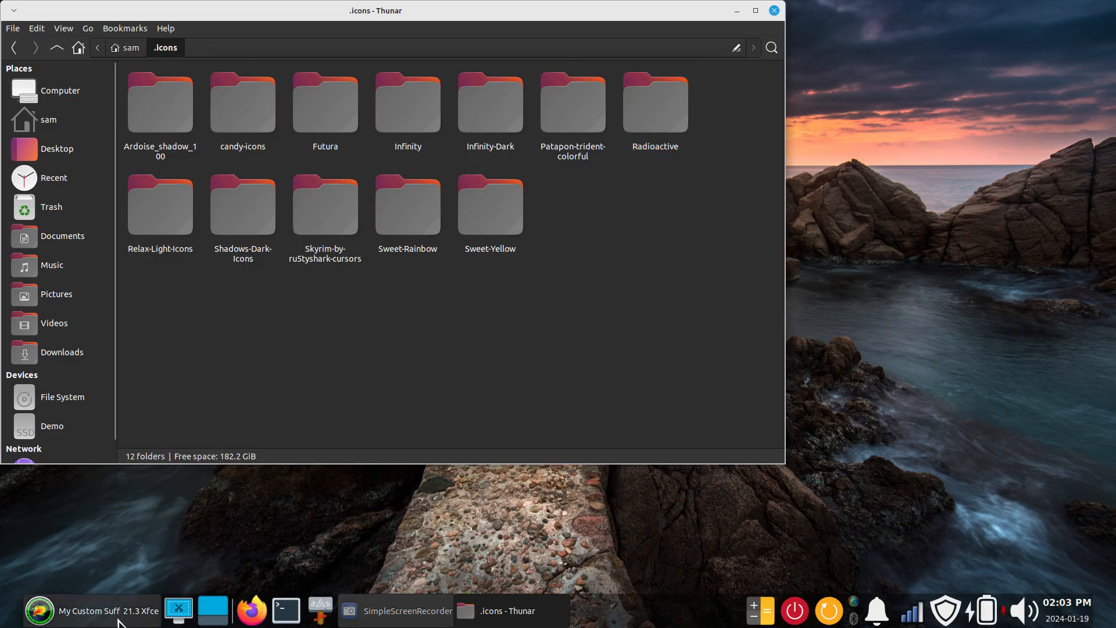
# Step: Try the Radioactive cursor theme in the Mouse and Touchpad settings, switch back to Ardoise x100 and close the settings
pyautogui.click(148, 609)
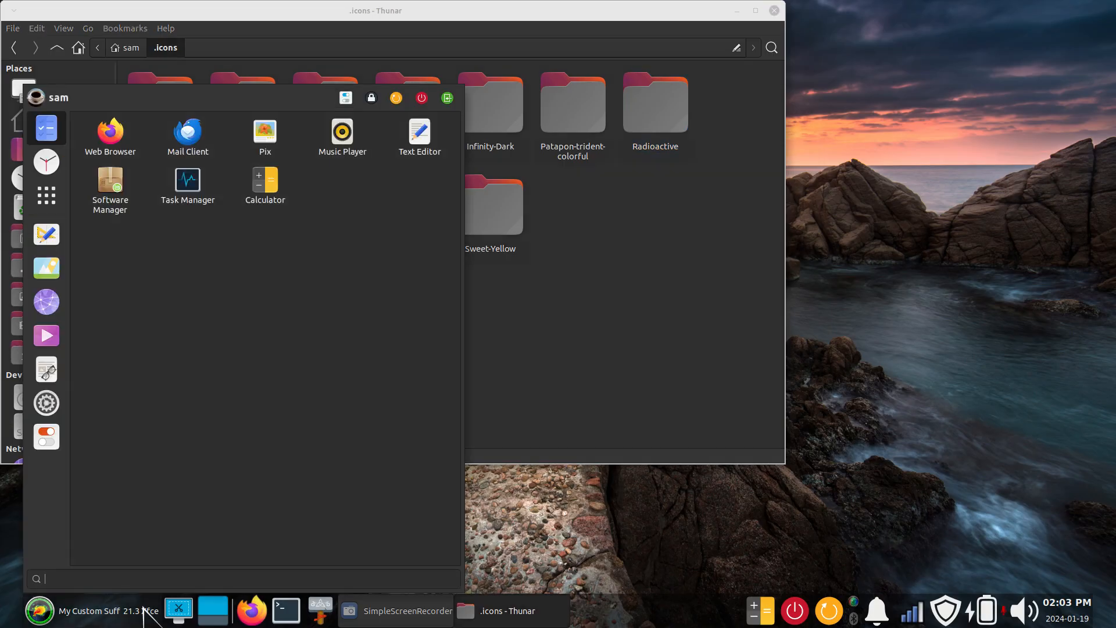
pyautogui.click(347, 97)
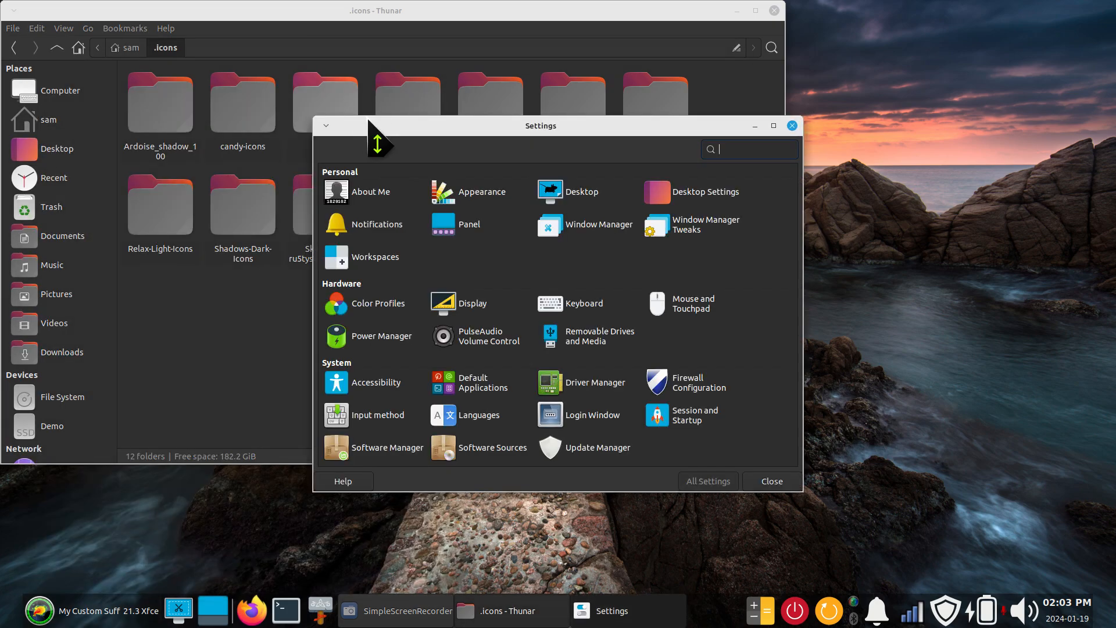
pyautogui.click(697, 308)
pyautogui.click(459, 155)
pyautogui.click(456, 391)
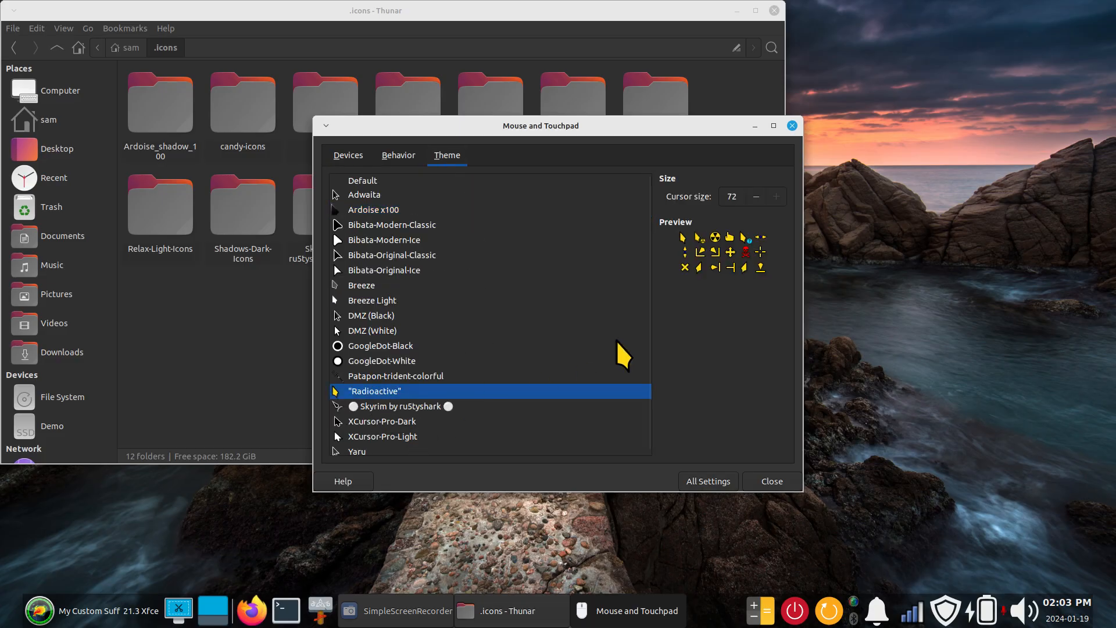
pyautogui.click(359, 210)
pyautogui.click(776, 481)
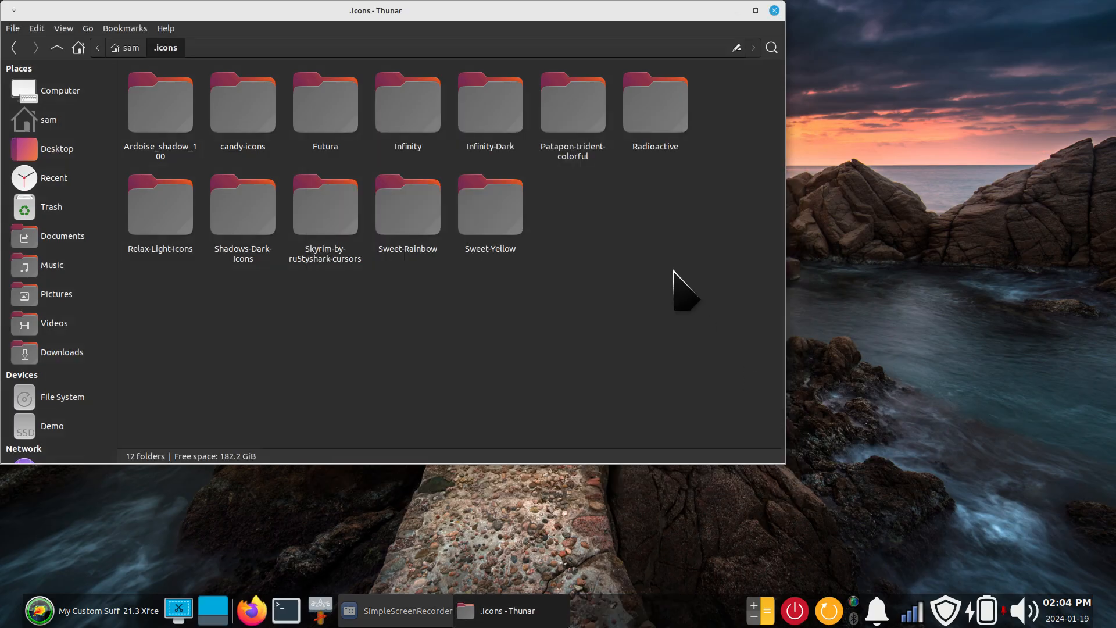
# Step: Delete the Radioactive folder from the .icons directory
pyautogui.click(642, 113)
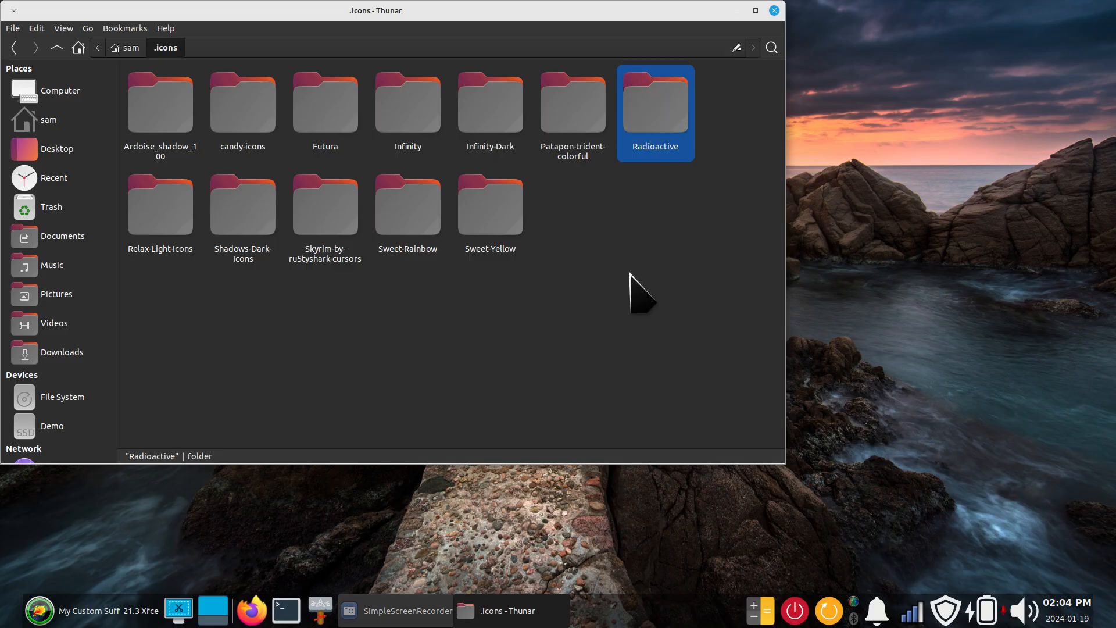
pyautogui.press('Delete')
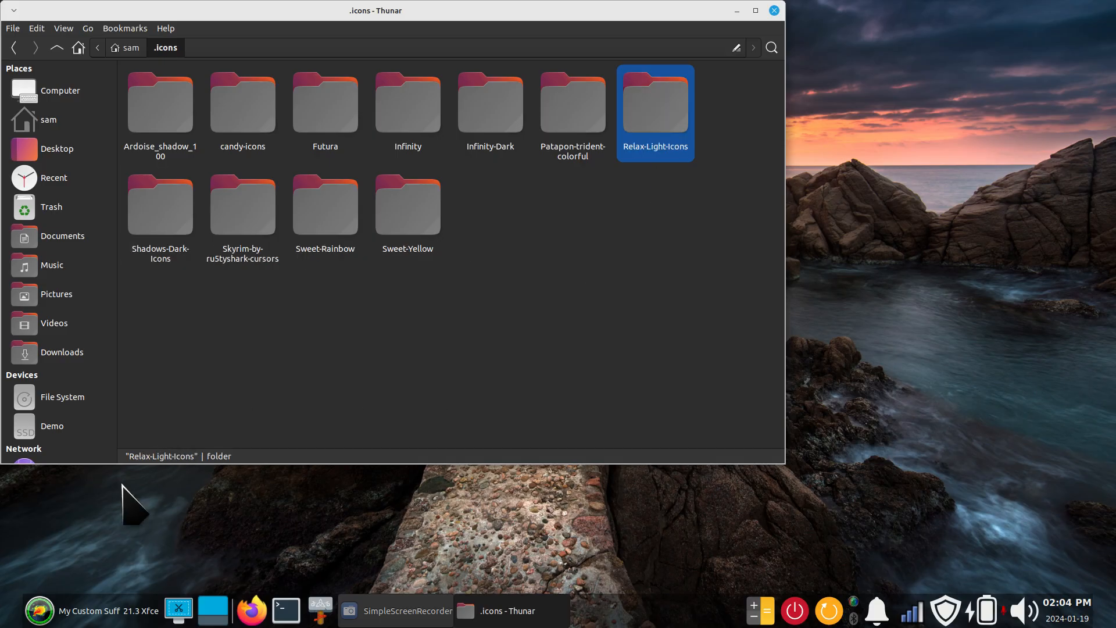
# Step: Review the cursor themes in Mouse and Touchpad and the styles in Appearance, then close the settings
pyautogui.click(103, 611)
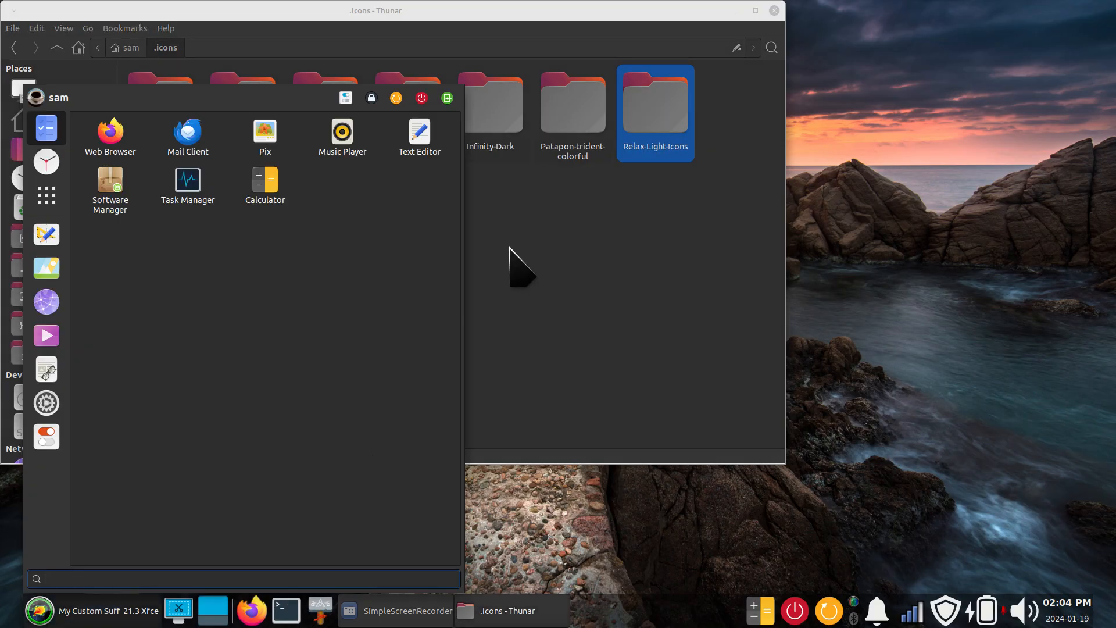
pyautogui.click(344, 100)
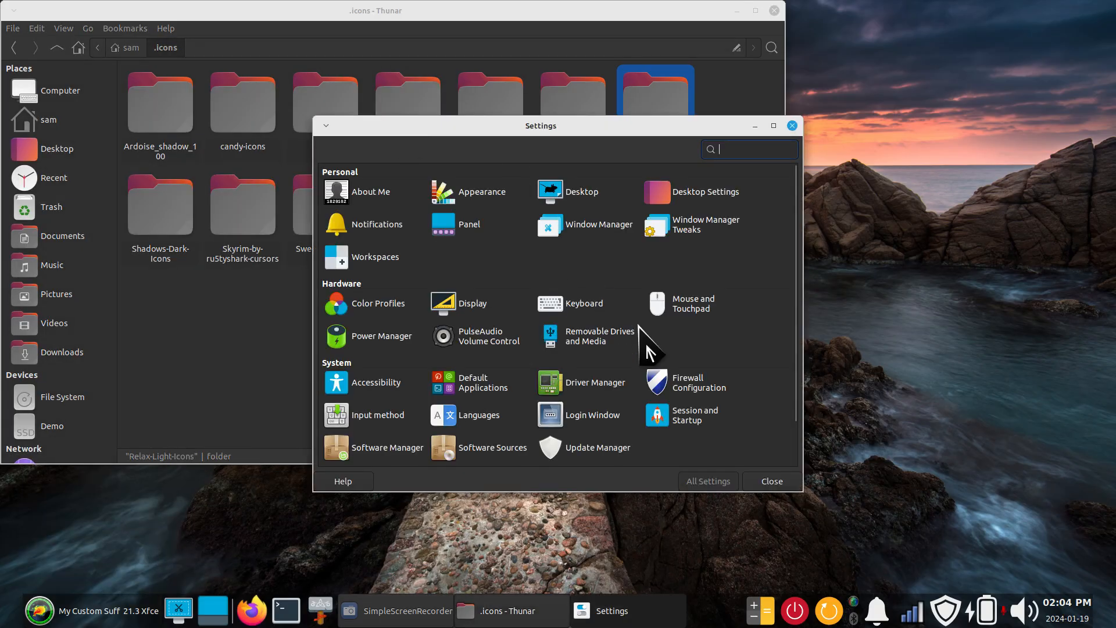
pyautogui.click(693, 308)
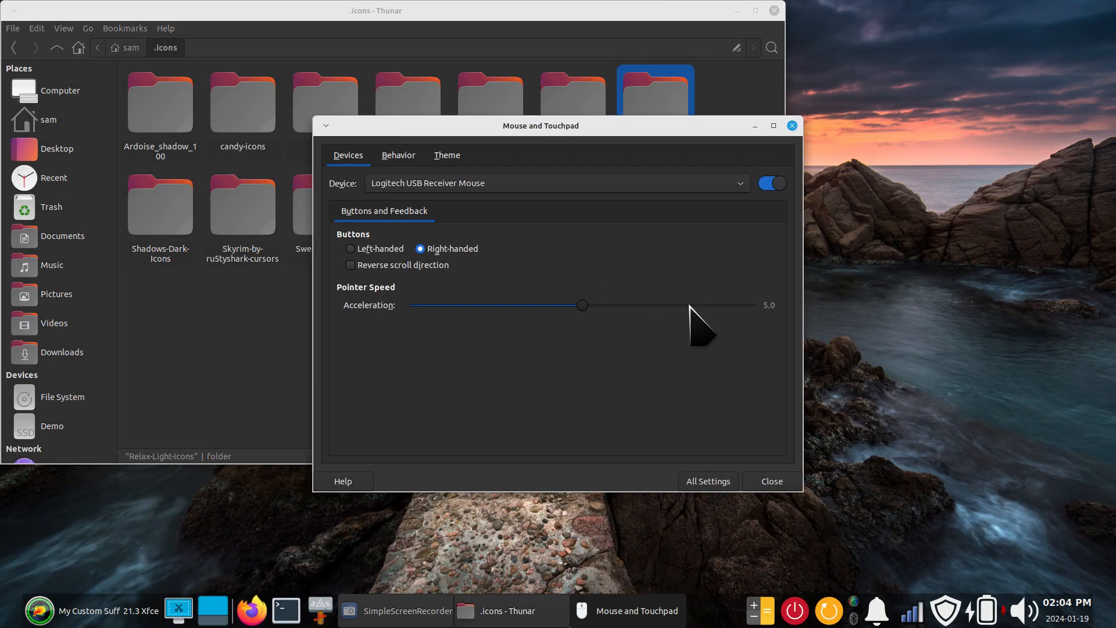
pyautogui.click(445, 155)
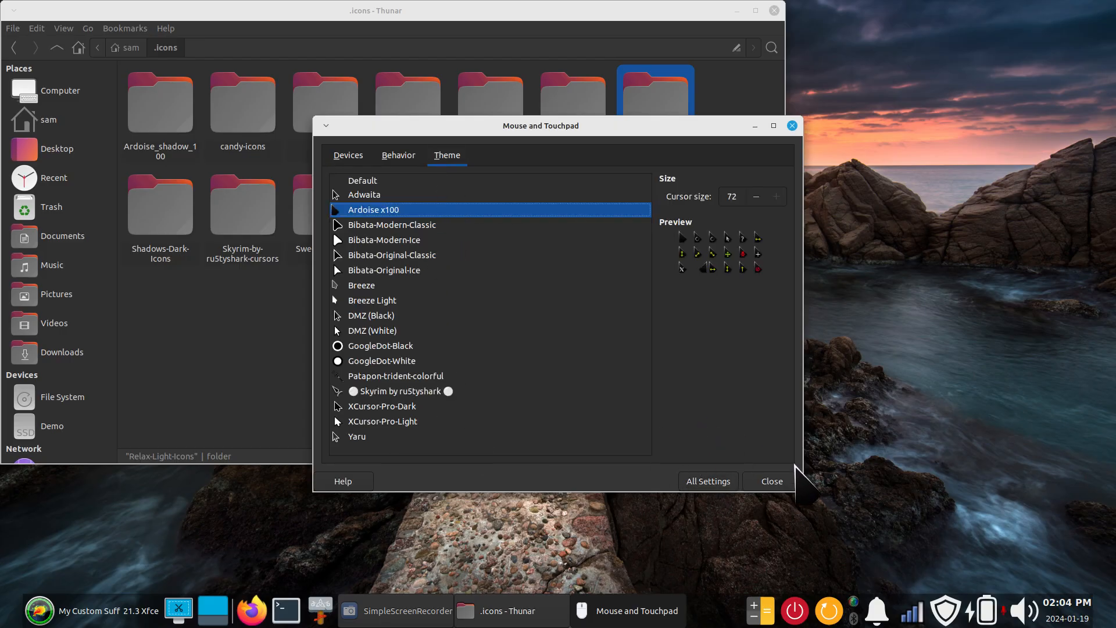
pyautogui.click(696, 482)
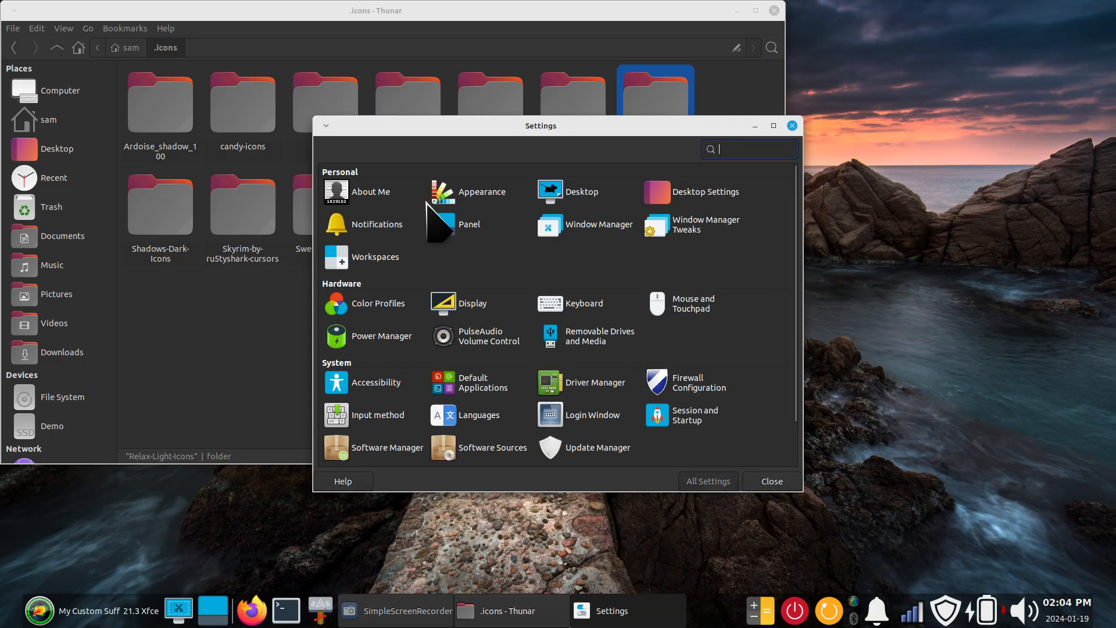
pyautogui.click(484, 214)
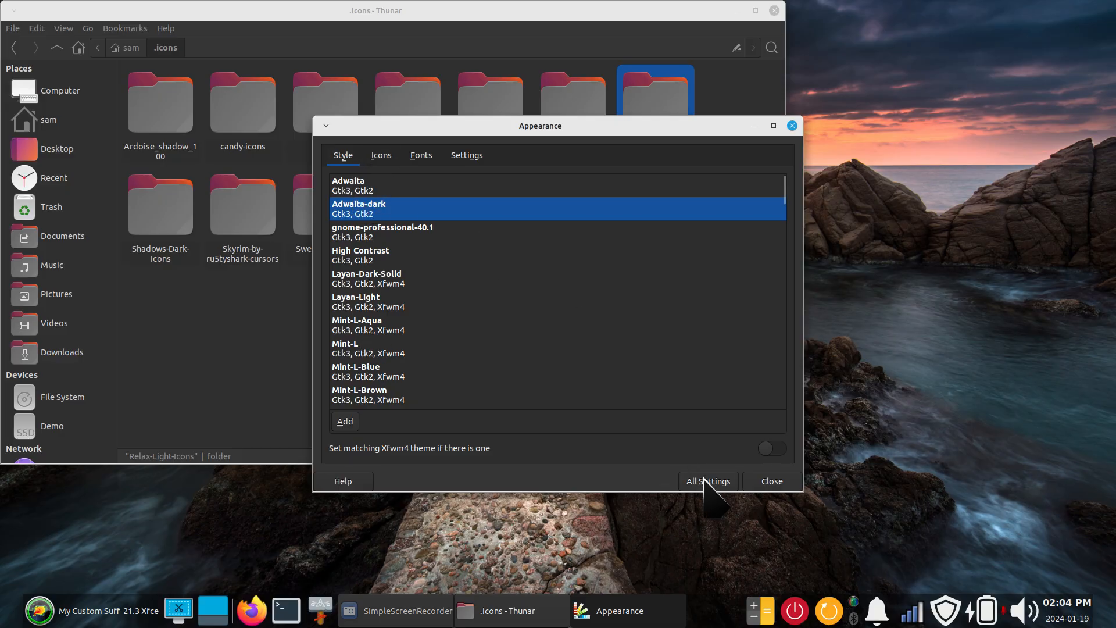
pyautogui.click(768, 481)
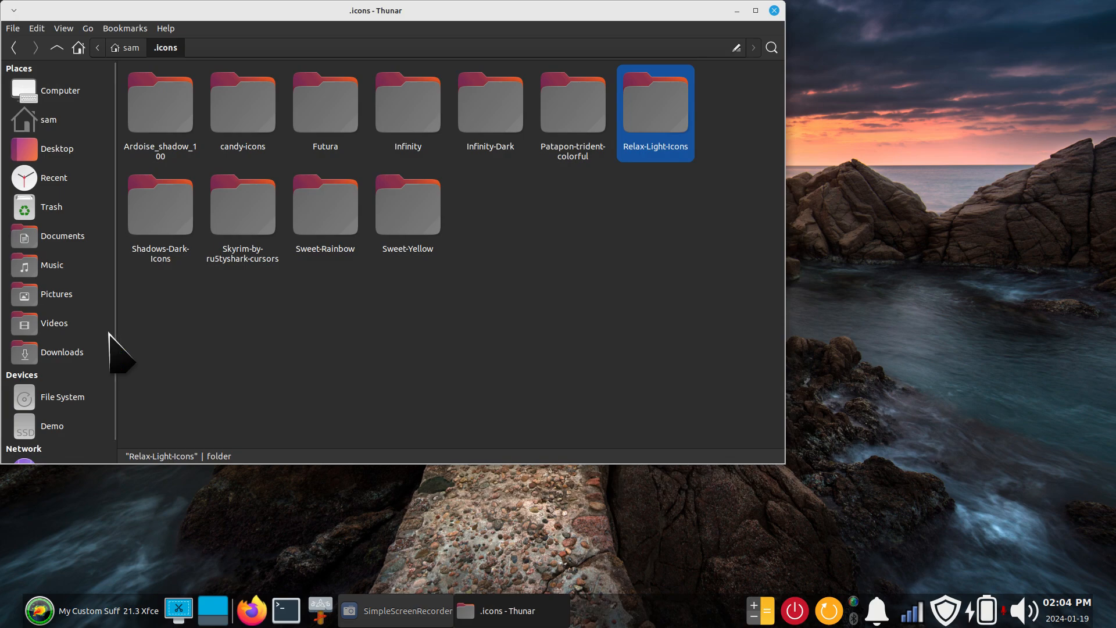
# Step: Extract all files of Radioactive.tar.gz into the Downloads folder and close the archive window
pyautogui.click(68, 352)
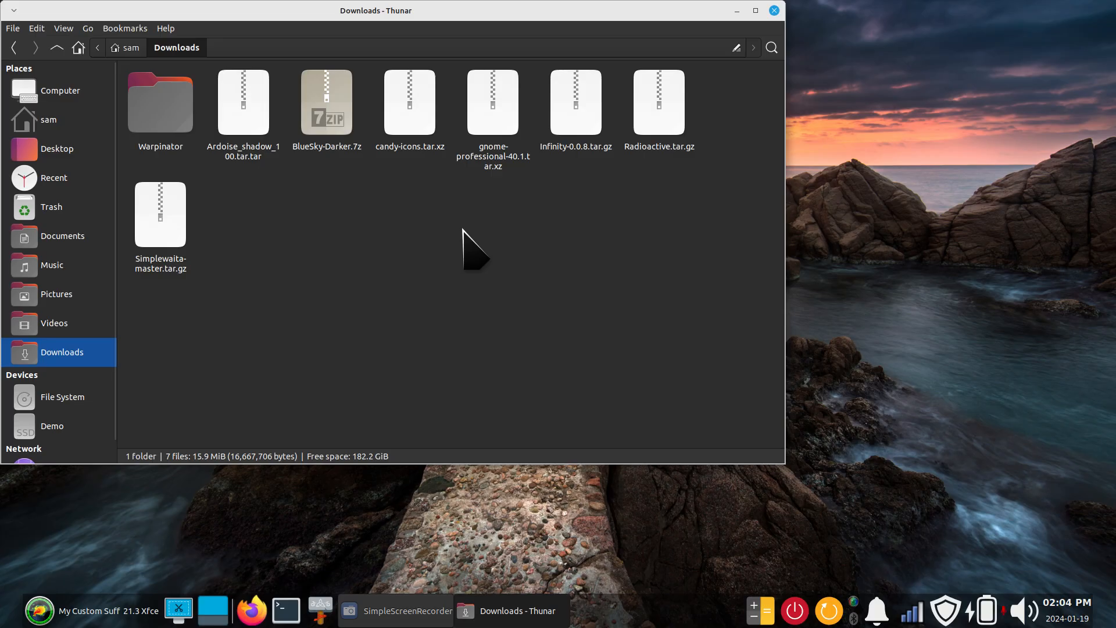
pyautogui.doubleClick(663, 100)
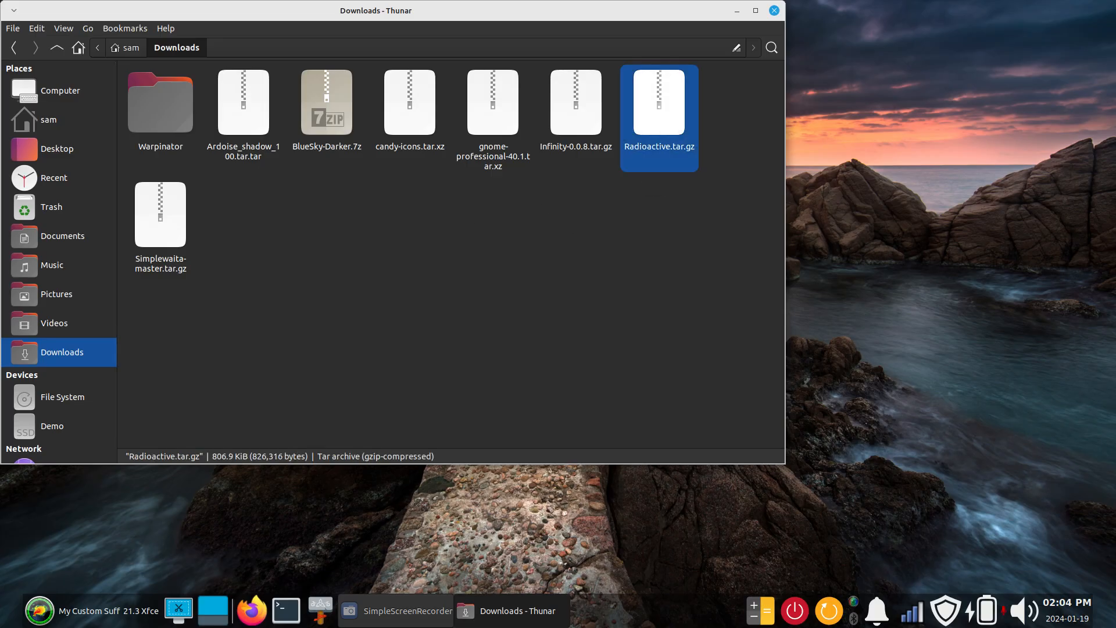
pyautogui.click(414, 161)
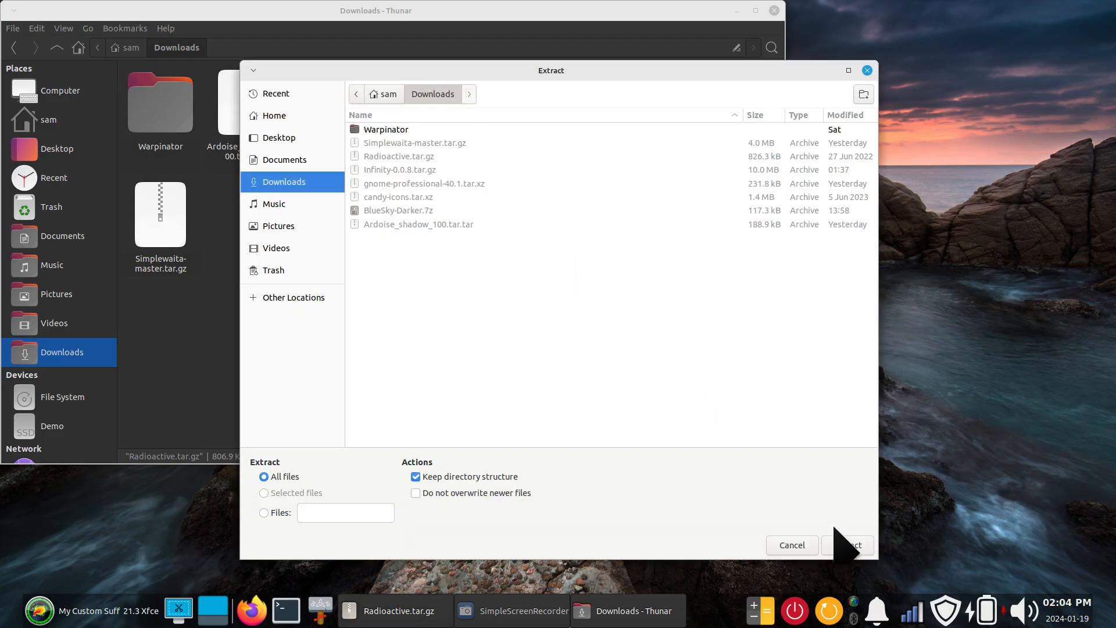
pyautogui.click(847, 545)
pyautogui.click(519, 330)
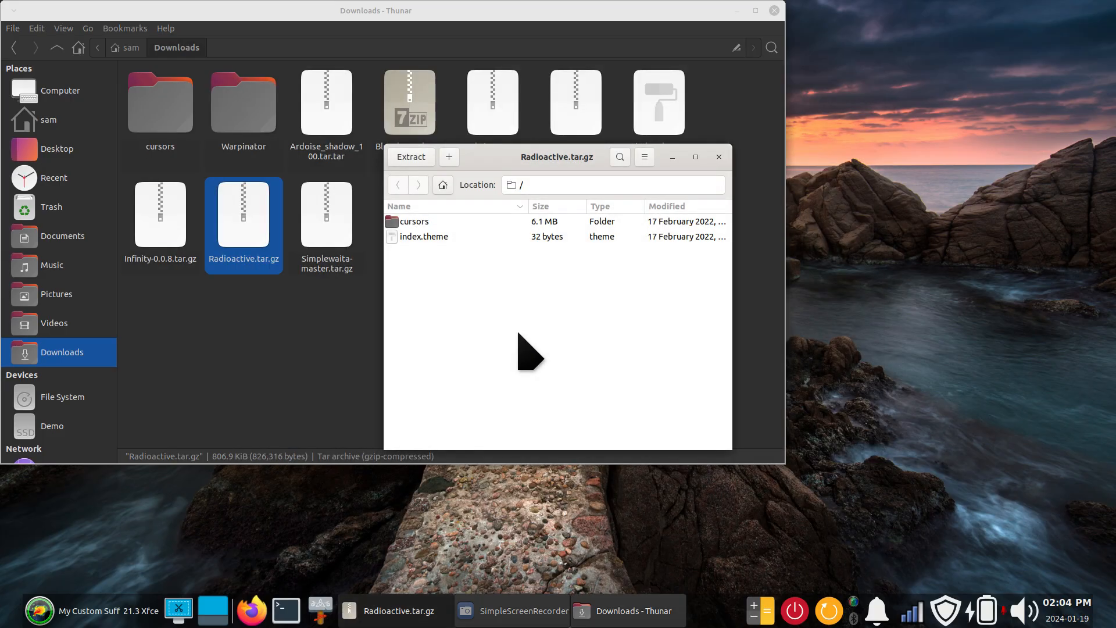
pyautogui.click(719, 158)
pyautogui.click(606, 292)
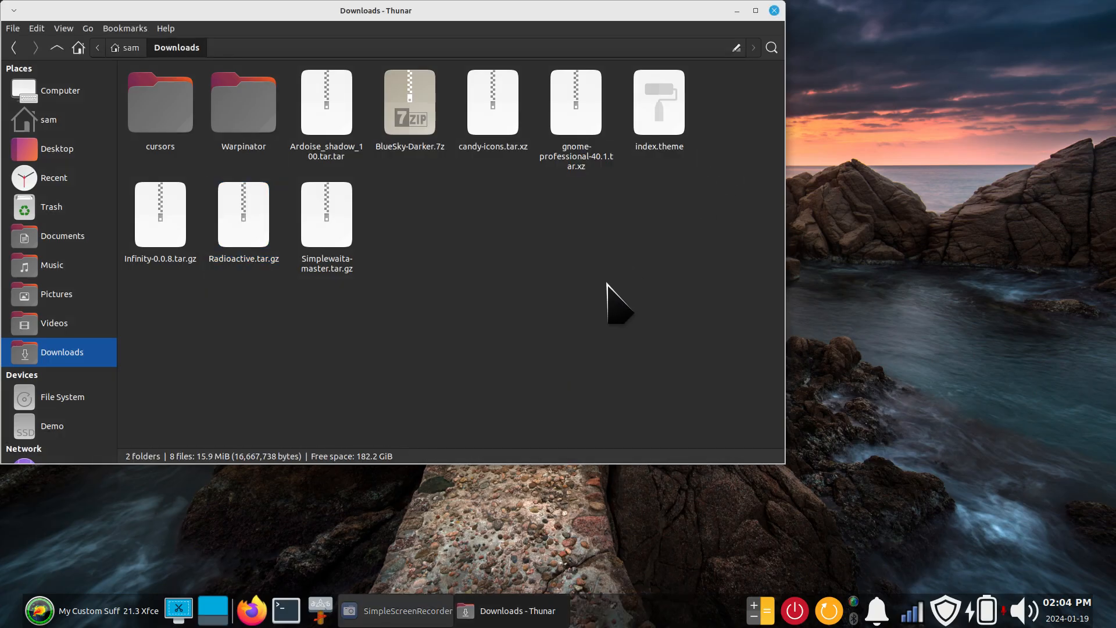
# Step: Create a folder named x in Downloads and move the extracted index.theme file and cursors folder into it
pyautogui.click(651, 143)
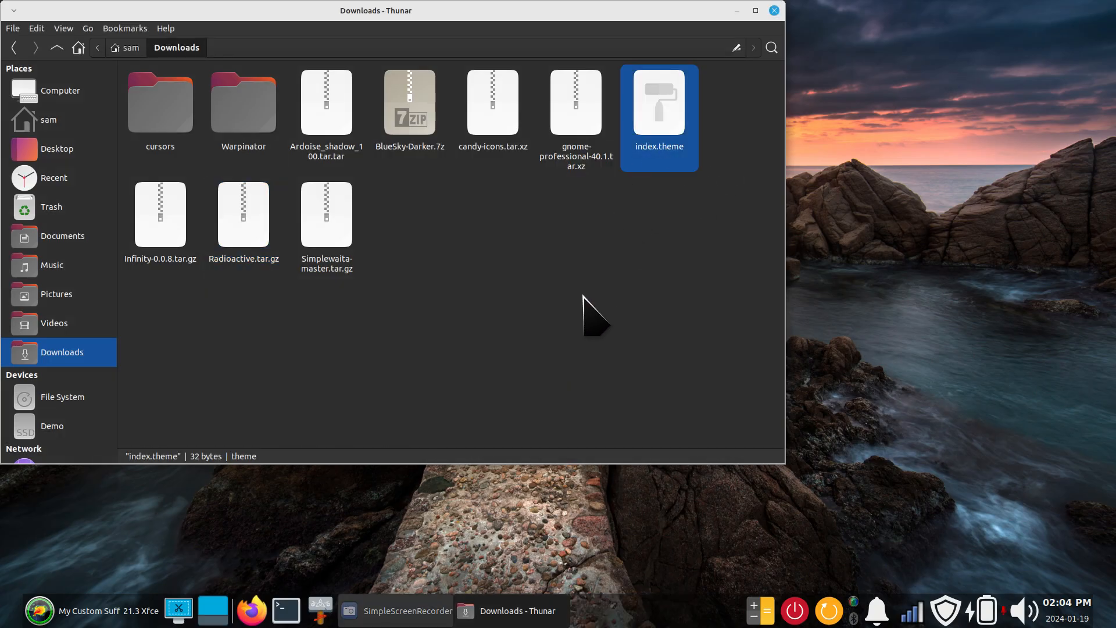
pyautogui.click(161, 106)
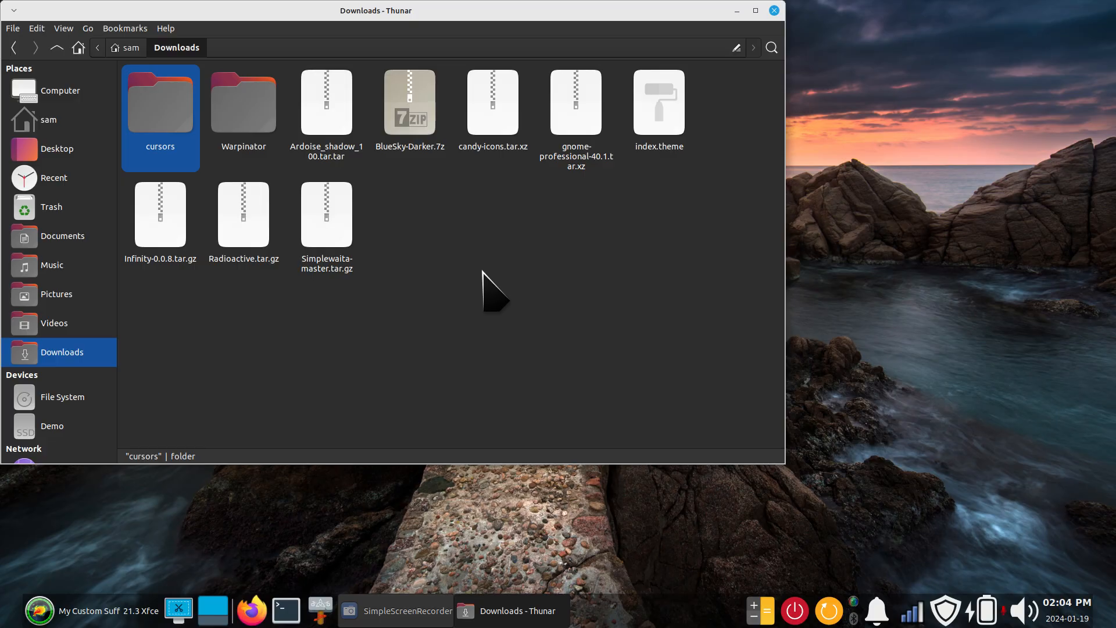
pyautogui.rightClick(473, 274)
pyautogui.click(500, 279)
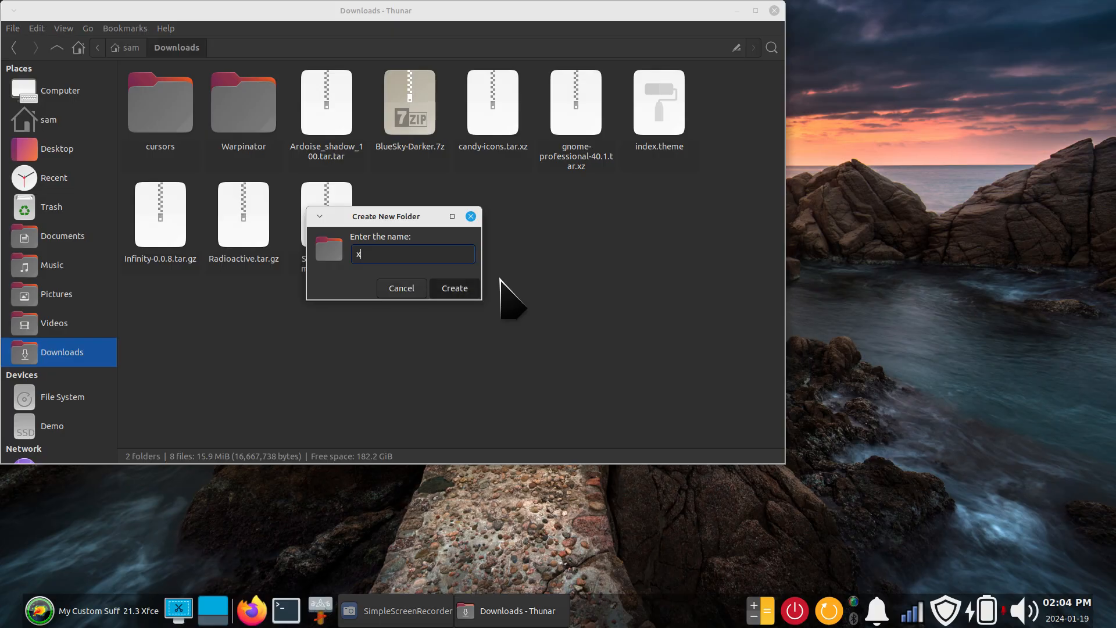
pyautogui.press('Return')
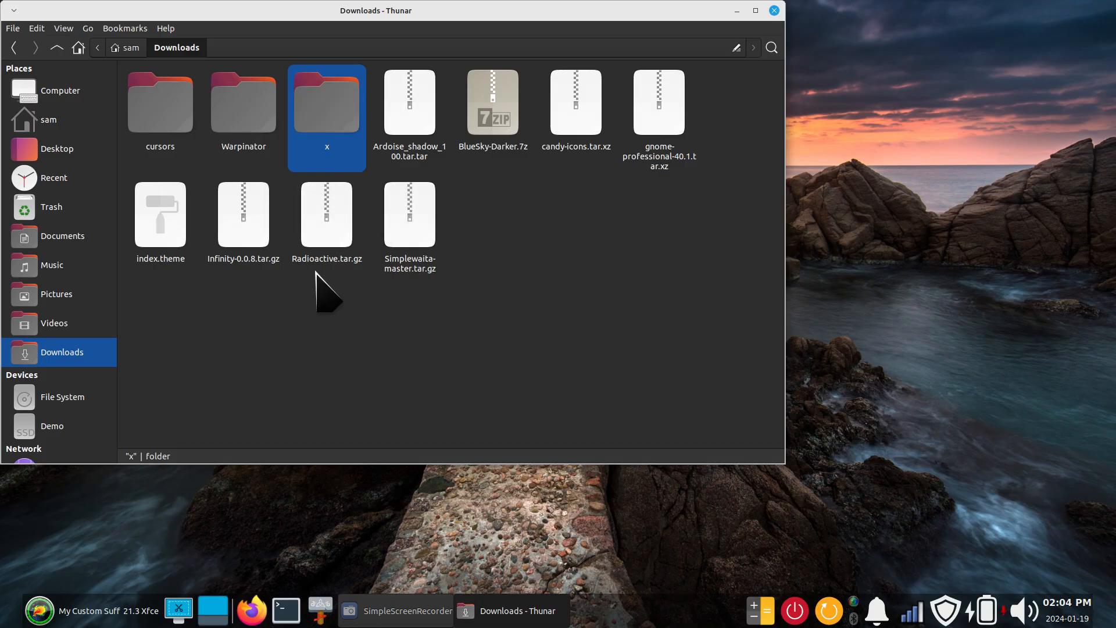
pyautogui.moveTo(164, 235); pyautogui.dragTo(303, 102)
pyautogui.moveTo(165, 120); pyautogui.dragTo(311, 99)
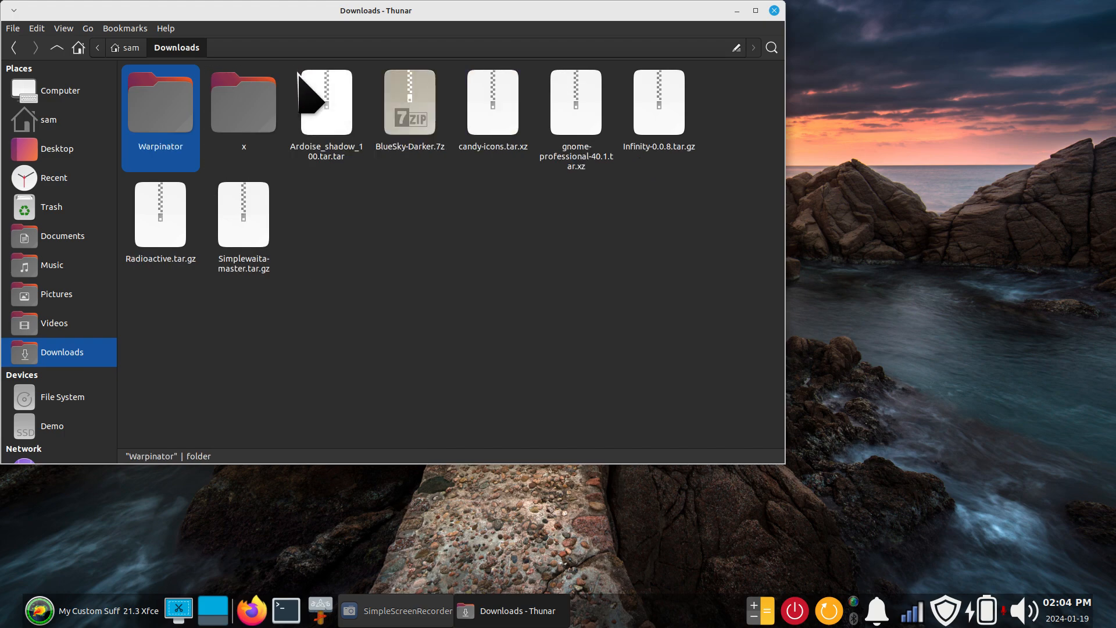
# Step: Check the contents of the x folder, and move the folder from Downloads into the home folder's .icons directory
pyautogui.doubleClick(249, 108)
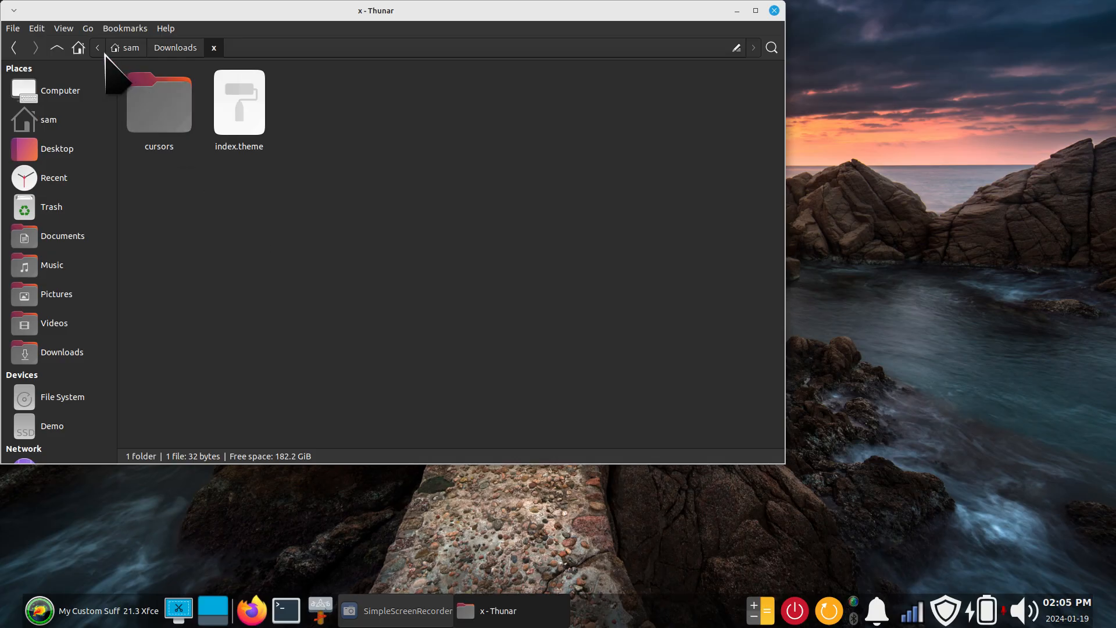
pyautogui.click(51, 48)
pyautogui.rightClick(242, 91)
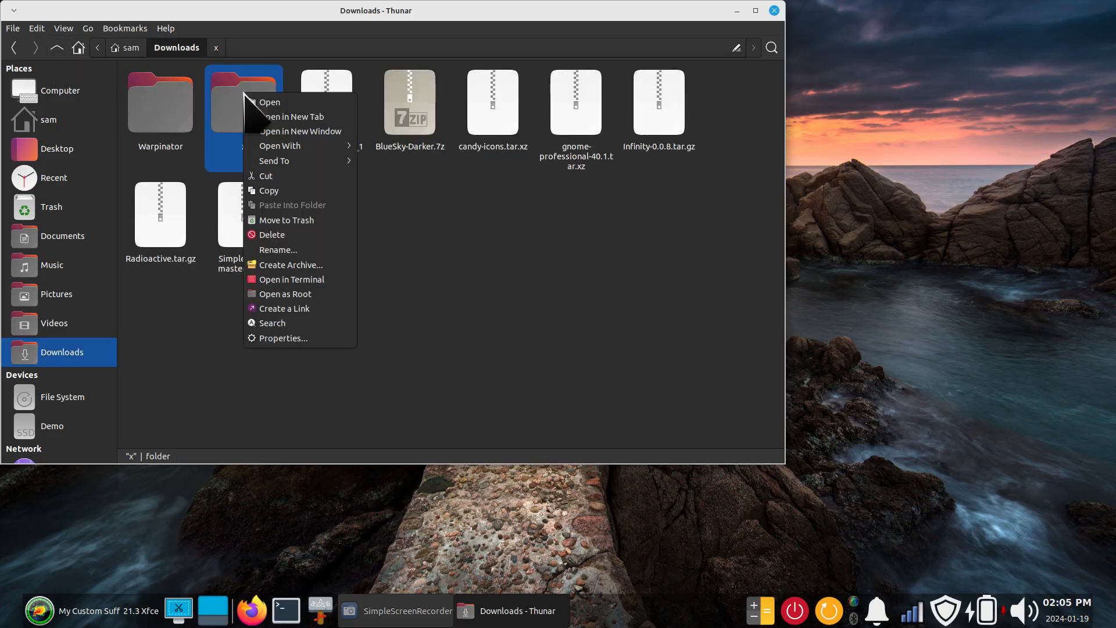
pyautogui.click(283, 178)
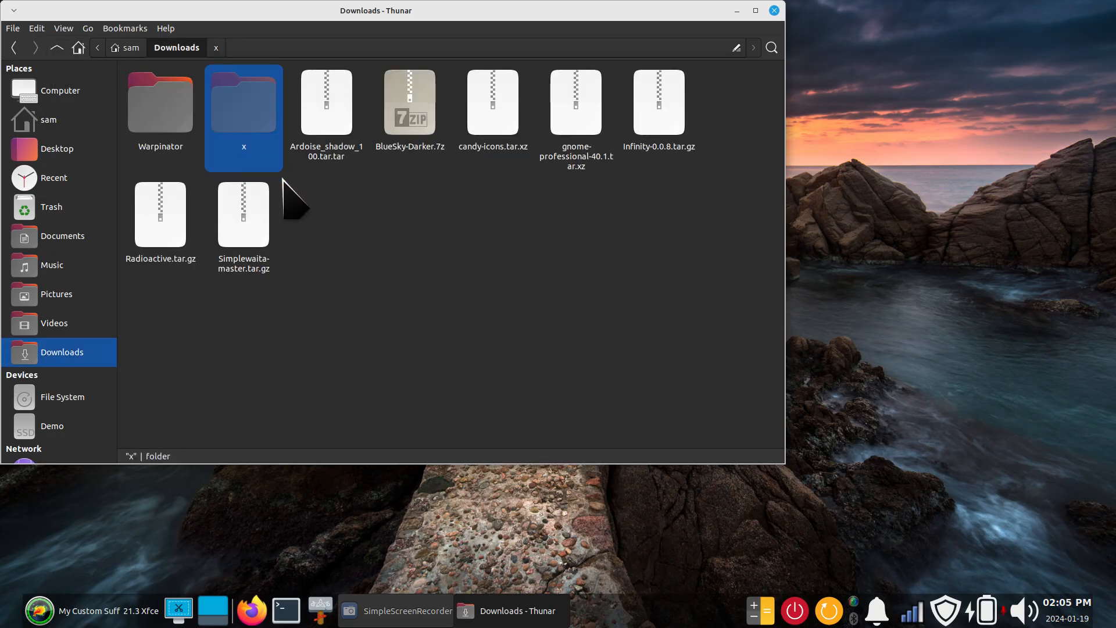
pyautogui.click(51, 123)
pyautogui.doubleClick(417, 100)
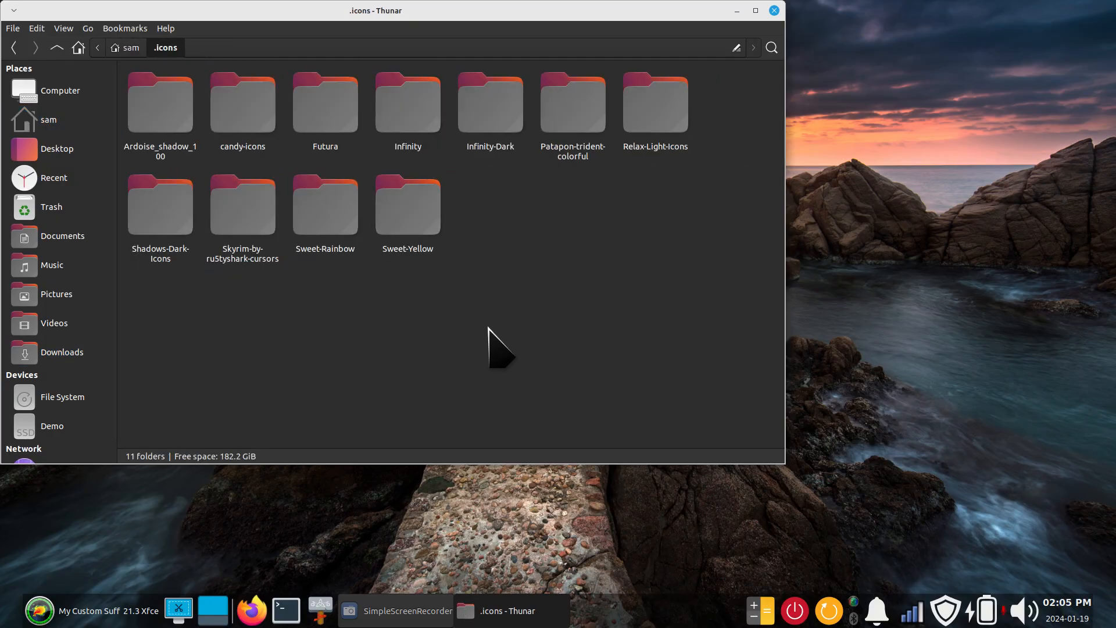
pyautogui.rightClick(502, 214)
pyautogui.click(541, 252)
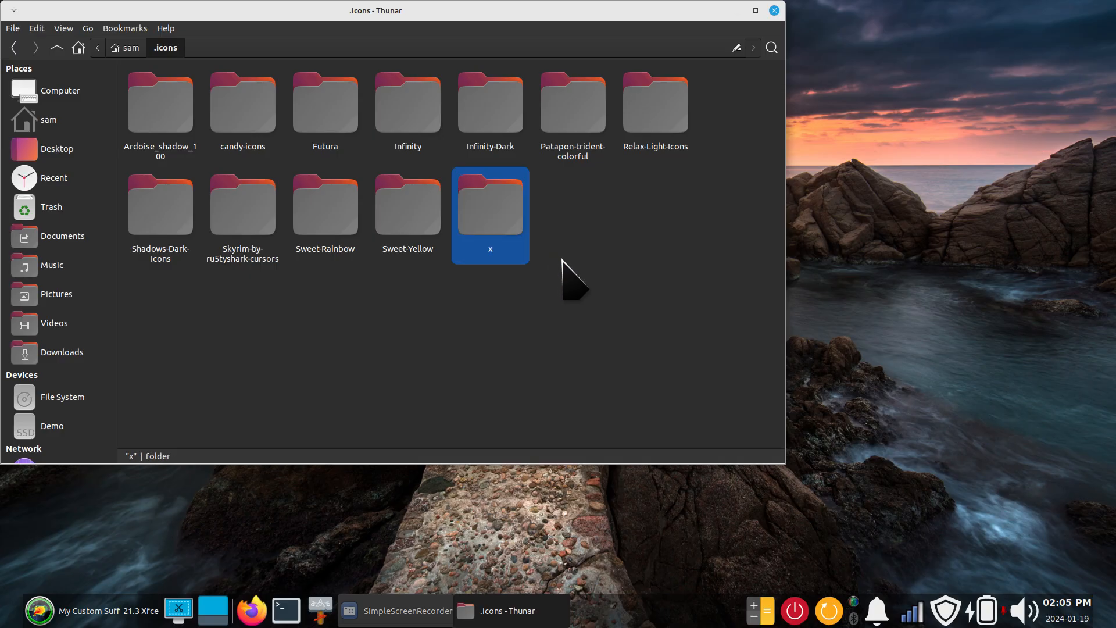
# Step: Try the "Radioactive" cursor theme from the x folder in Mouse and Touchpad, switch back to Ardoise x100 and close the settings
pyautogui.click(39, 611)
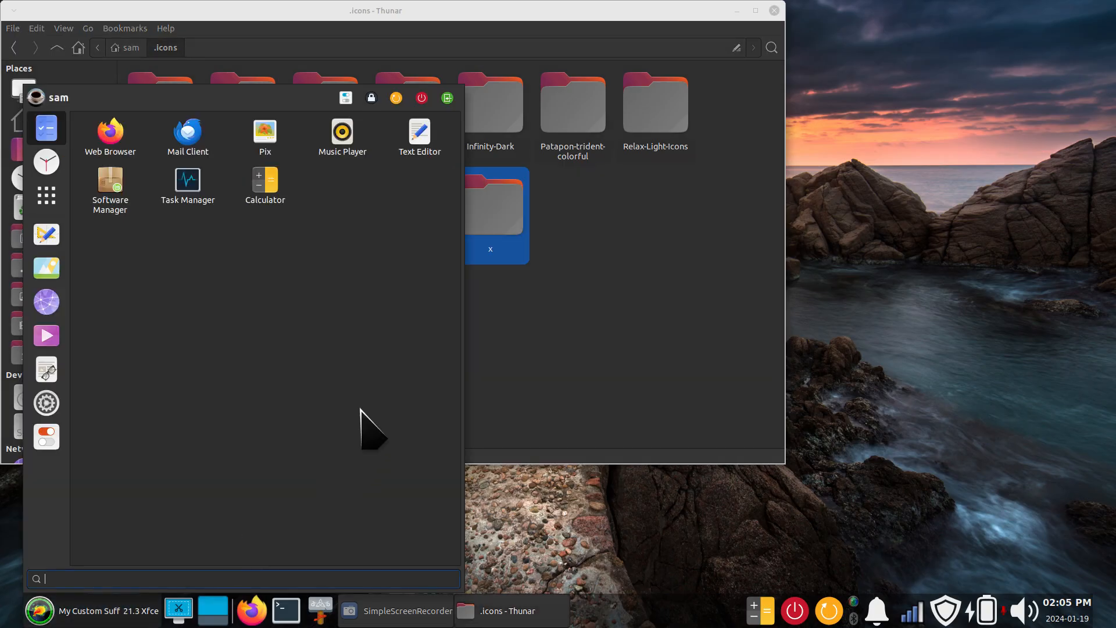
pyautogui.click(345, 98)
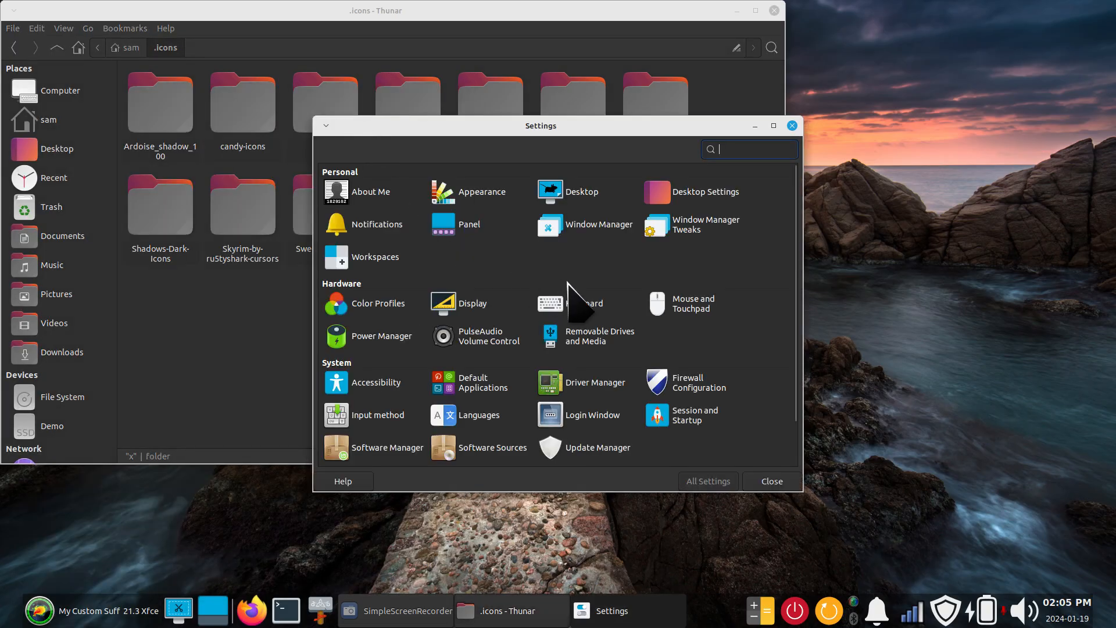
pyautogui.click(693, 302)
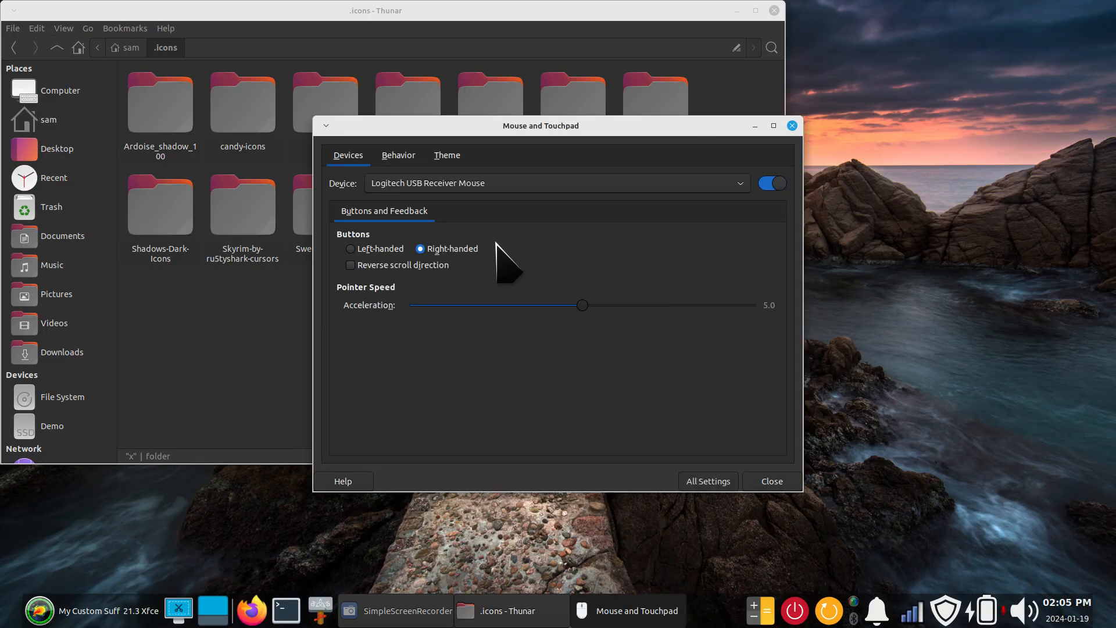
pyautogui.click(445, 158)
pyautogui.click(357, 392)
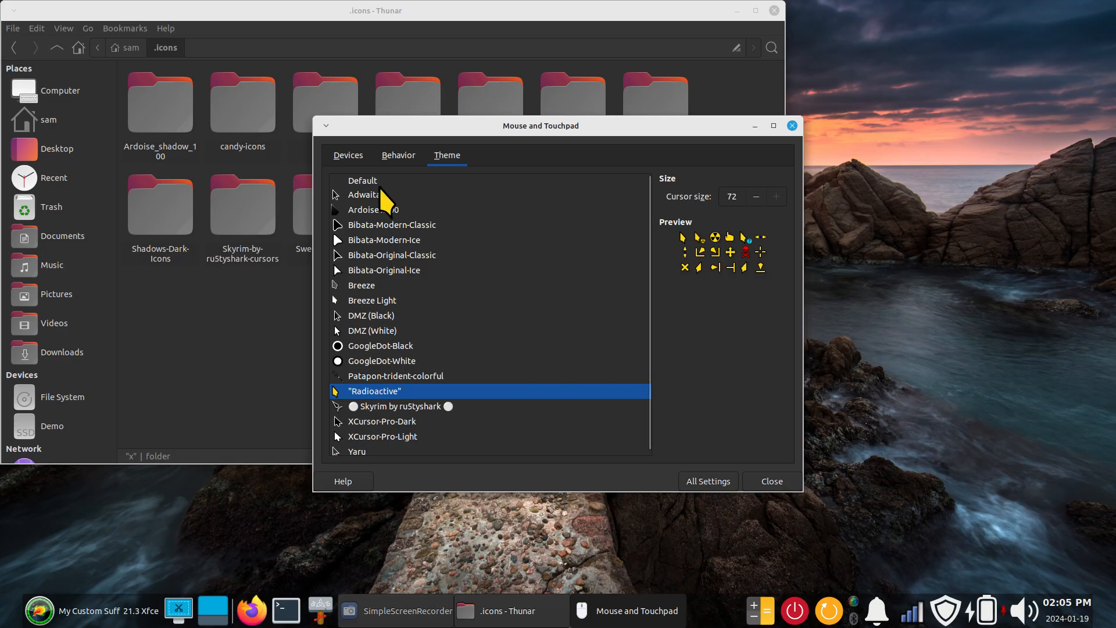
pyautogui.click(359, 209)
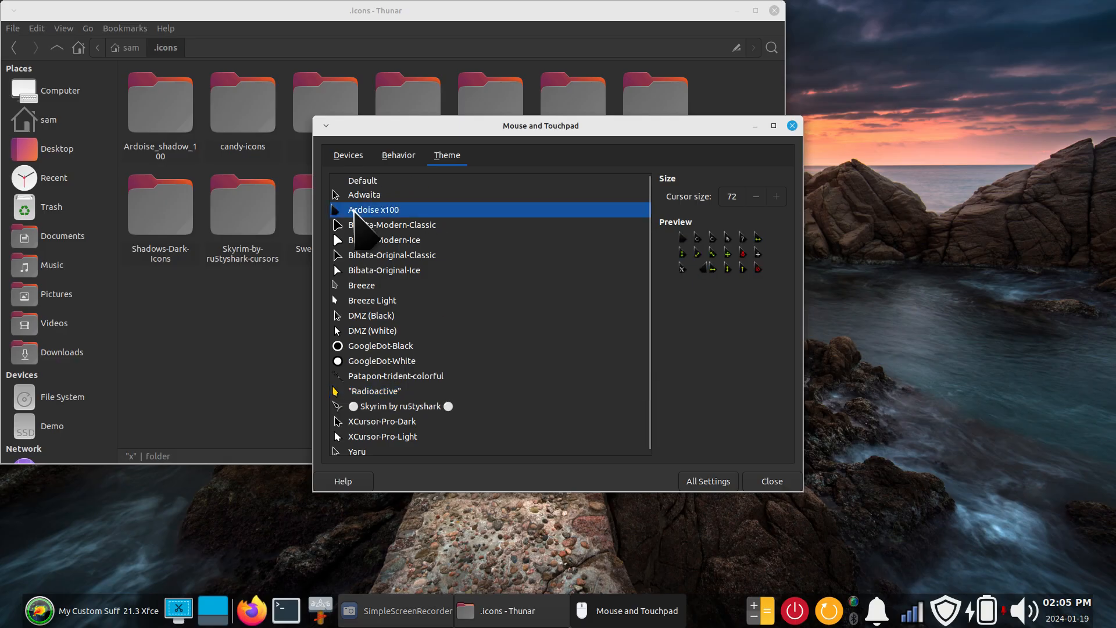
pyautogui.click(792, 125)
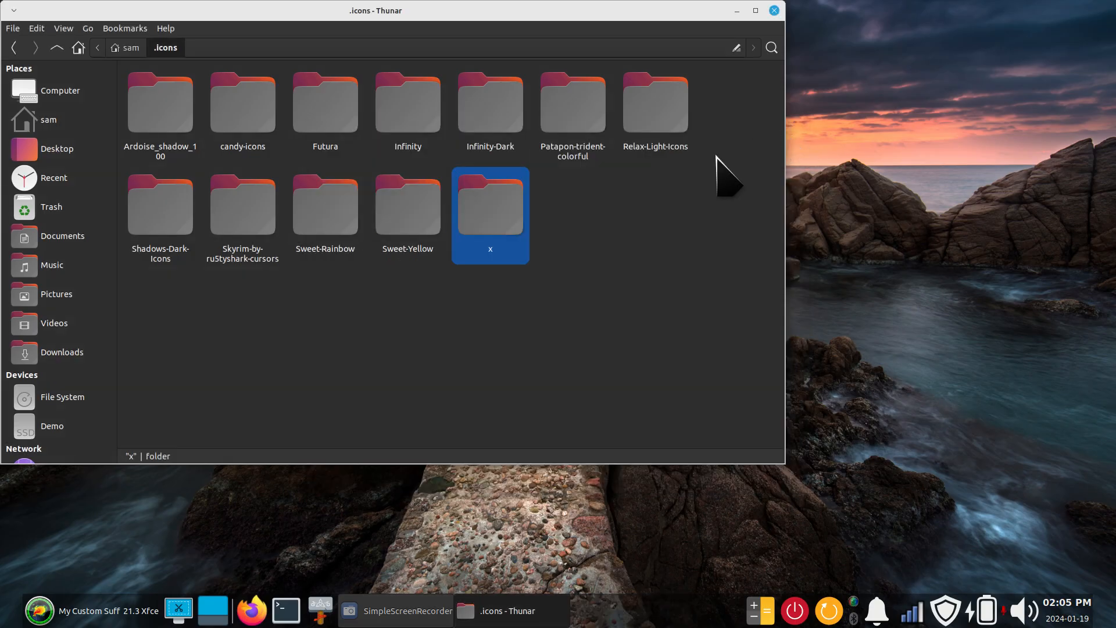
# Step: Examine the theme name in the x folder's index.theme file, close the file and return to the .icons directory
pyautogui.doubleClick(496, 209)
pyautogui.doubleClick(254, 128)
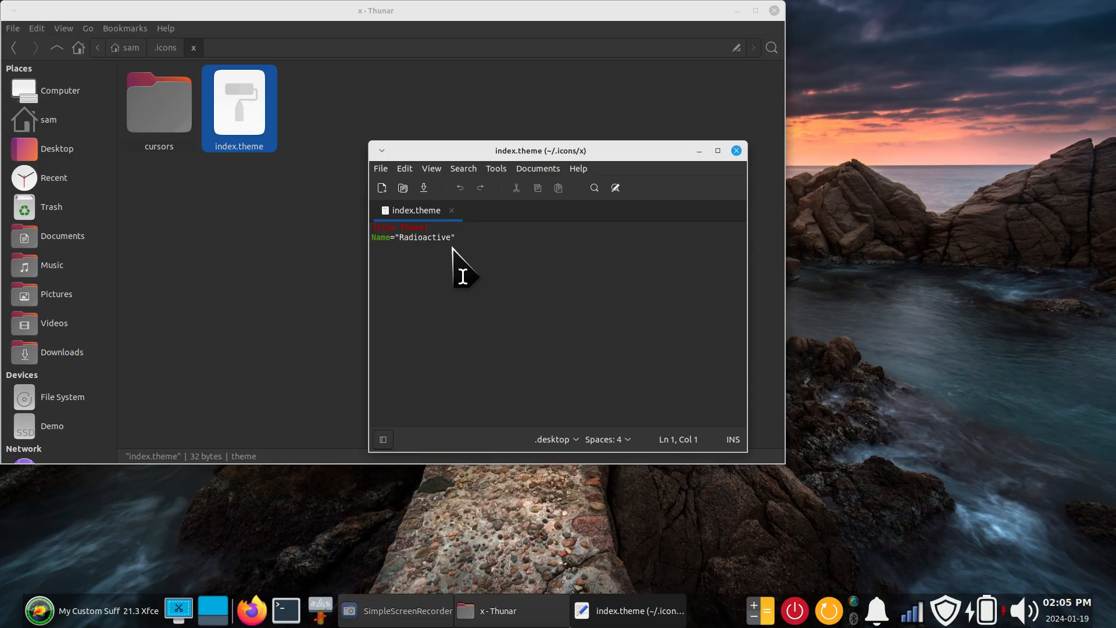
pyautogui.click(736, 151)
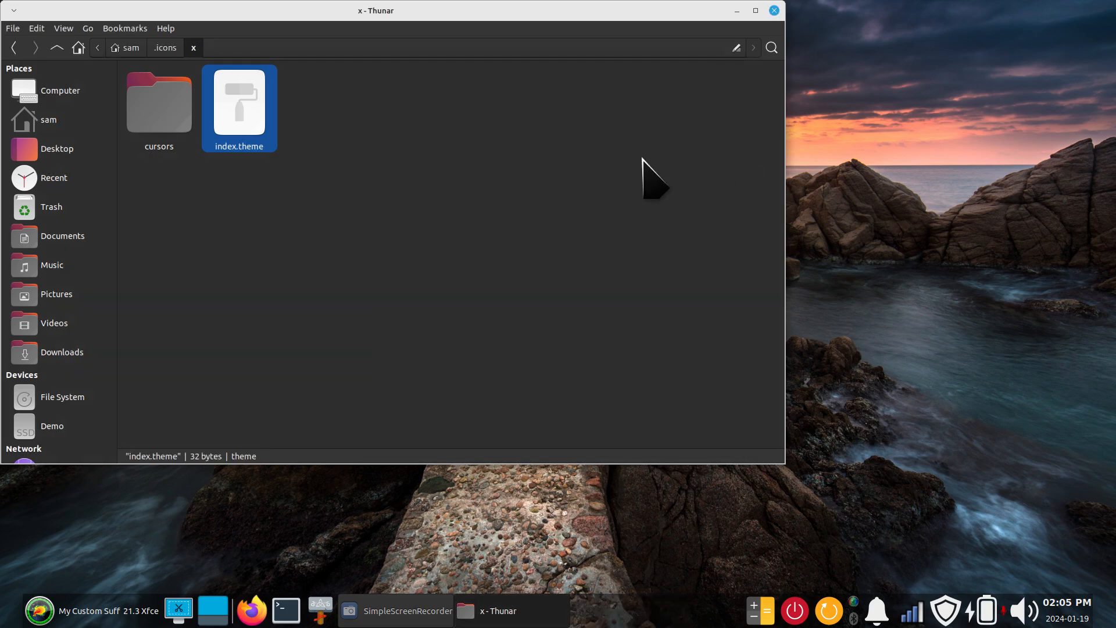
pyautogui.click(159, 48)
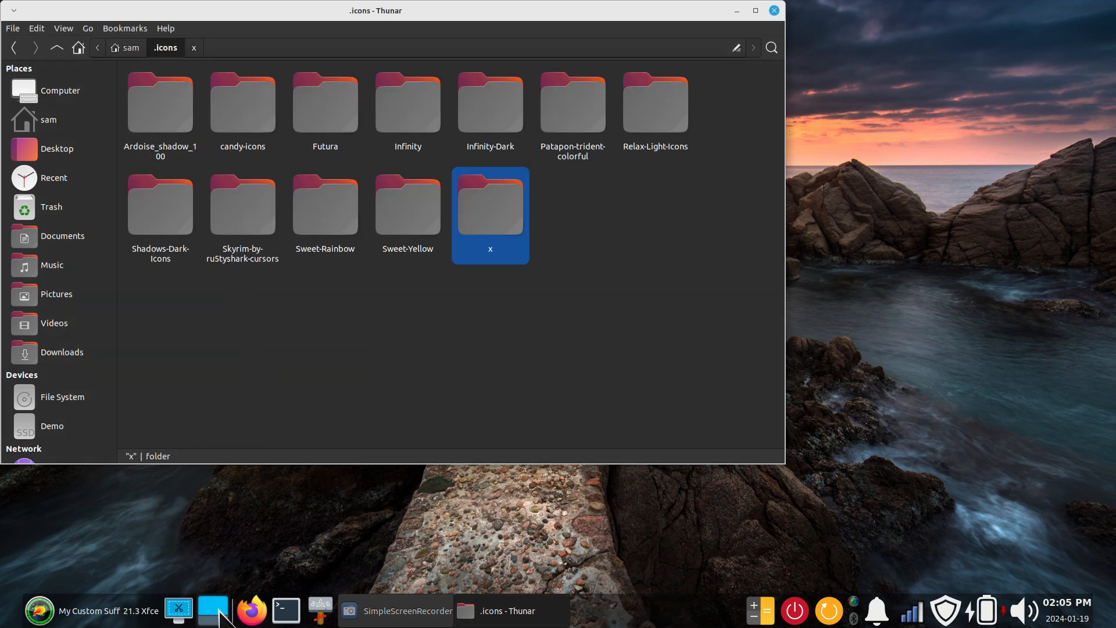
# Step: Reopen the Mouse and Touchpad settings and select the "Radioactive" cursor theme
pyautogui.click(148, 609)
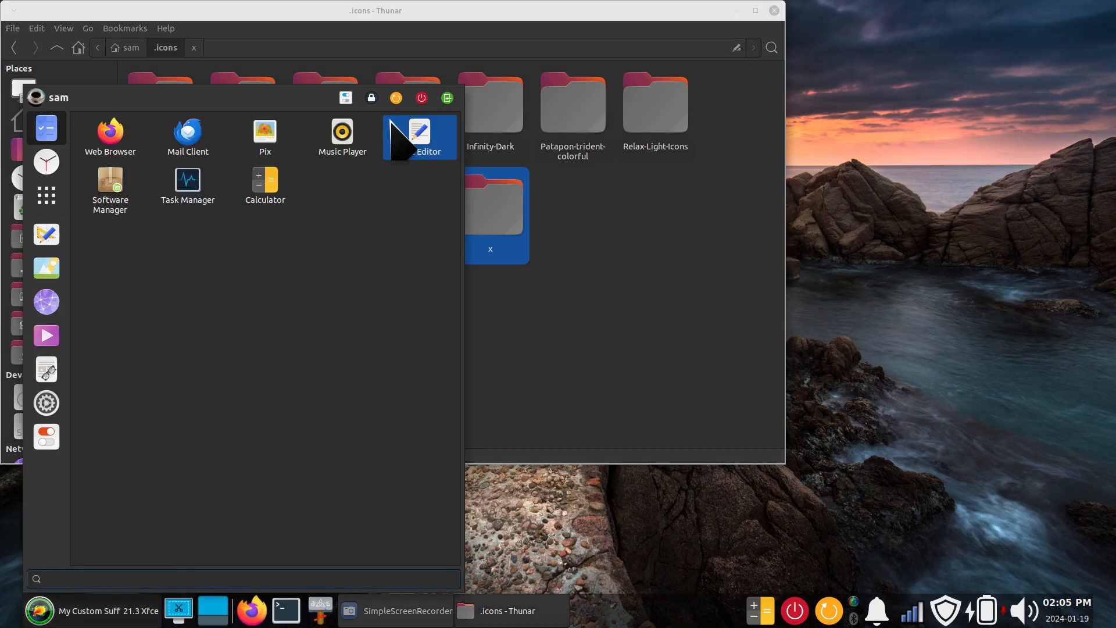
pyautogui.click(347, 99)
pyautogui.click(704, 321)
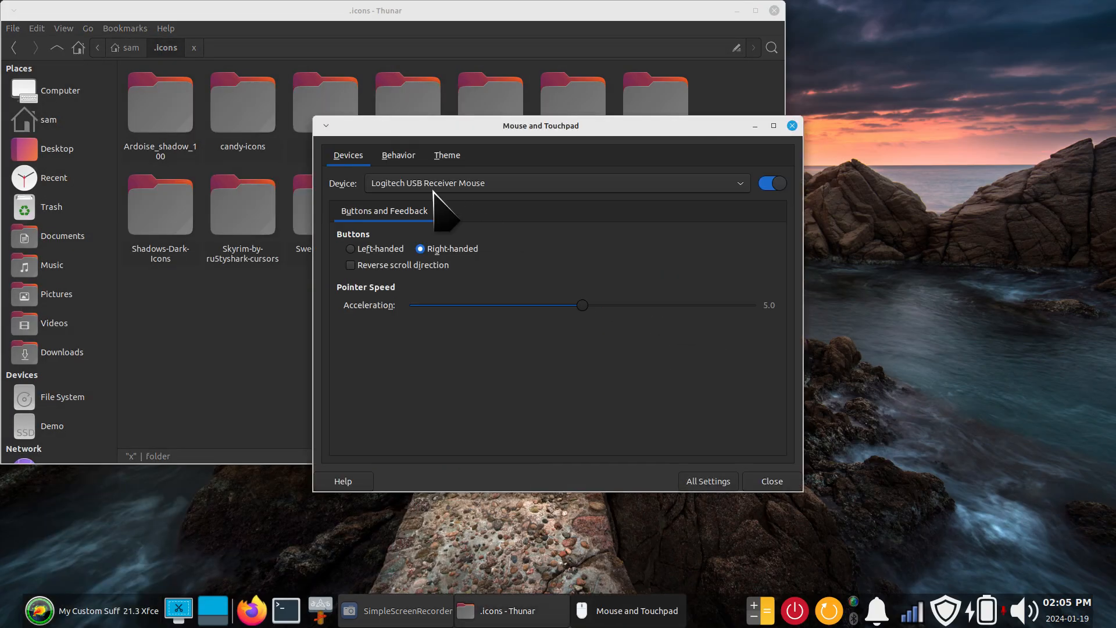
pyautogui.click(448, 156)
pyautogui.click(372, 392)
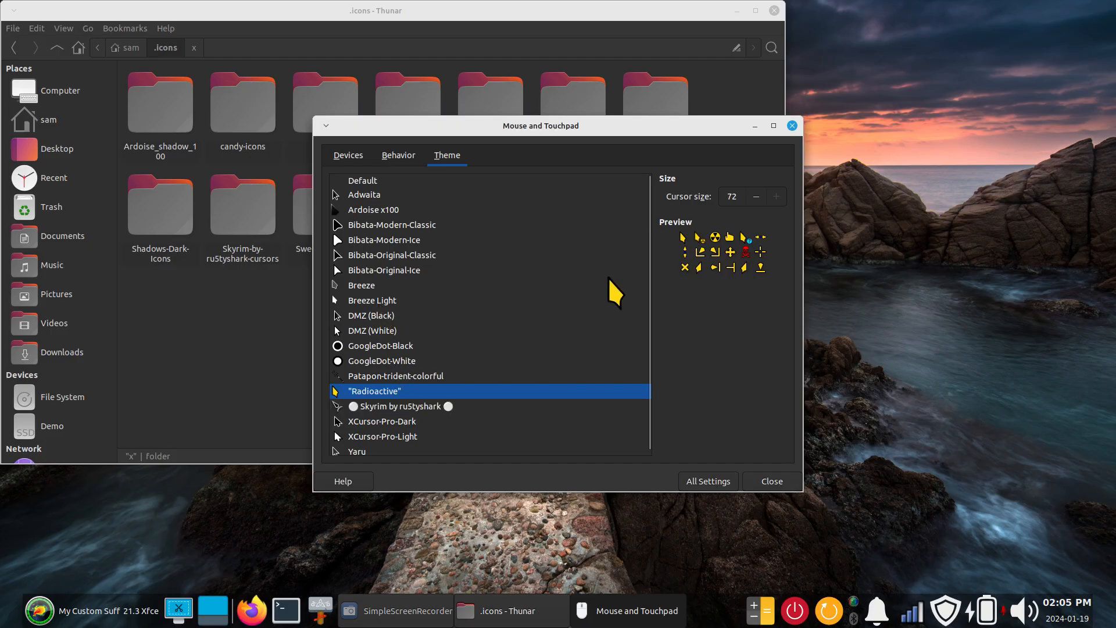
# Step: Bring up the log-out dialog and cancel it, and set the cursor theme back to Ardoise x100
pyautogui.click(54, 619)
pyautogui.click(456, 109)
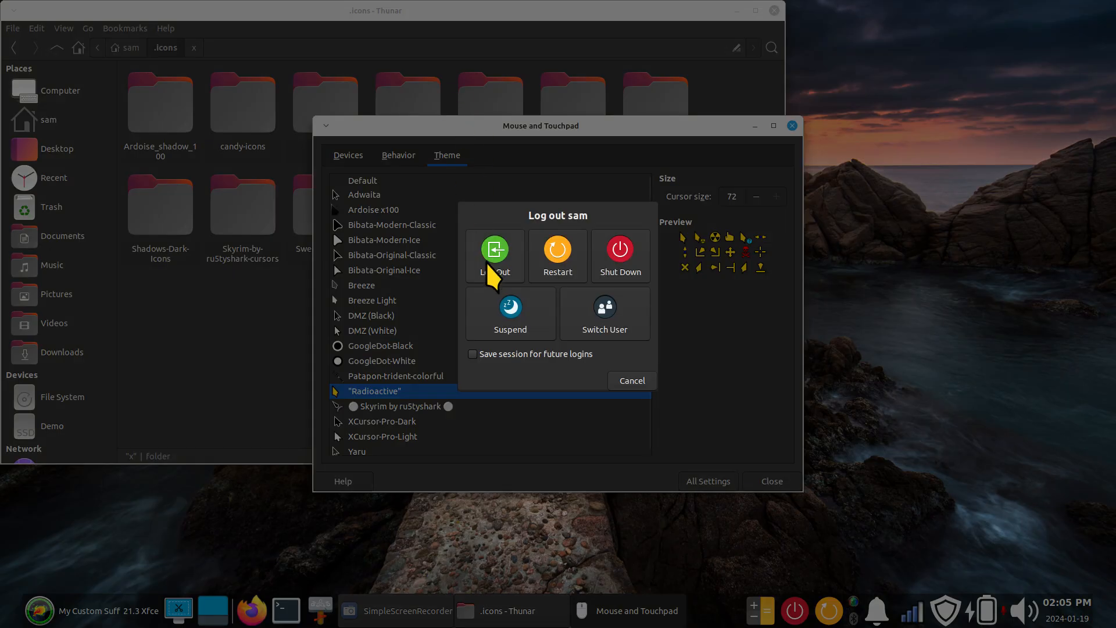
pyautogui.click(637, 379)
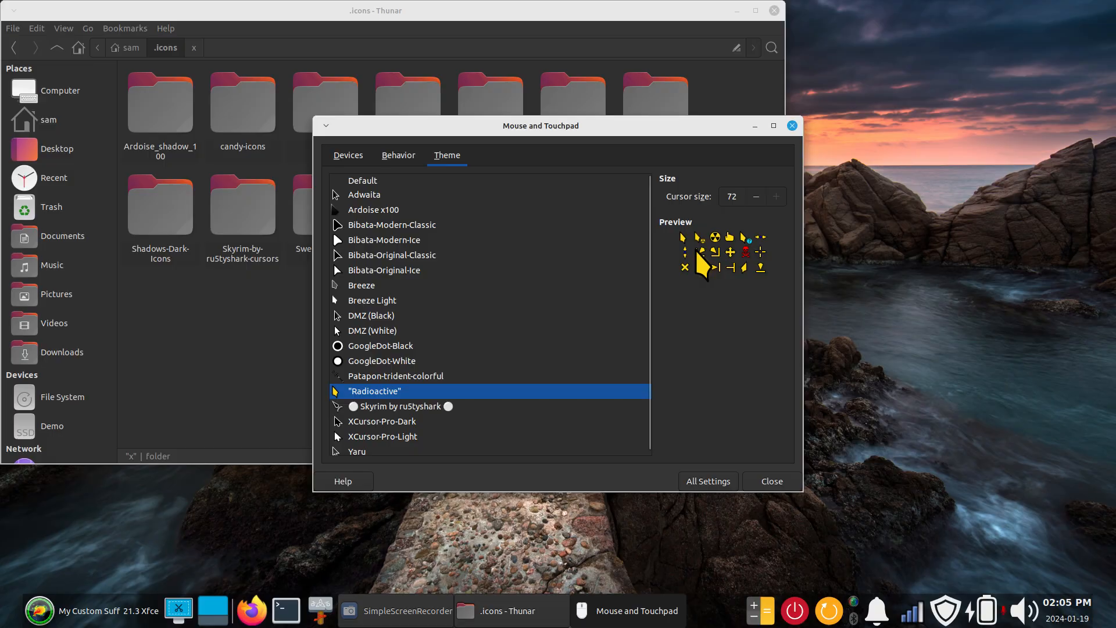
pyautogui.click(360, 210)
# Step: Apply the Sweet-Rainbow icon theme in the Appearance settings
pyautogui.click(714, 481)
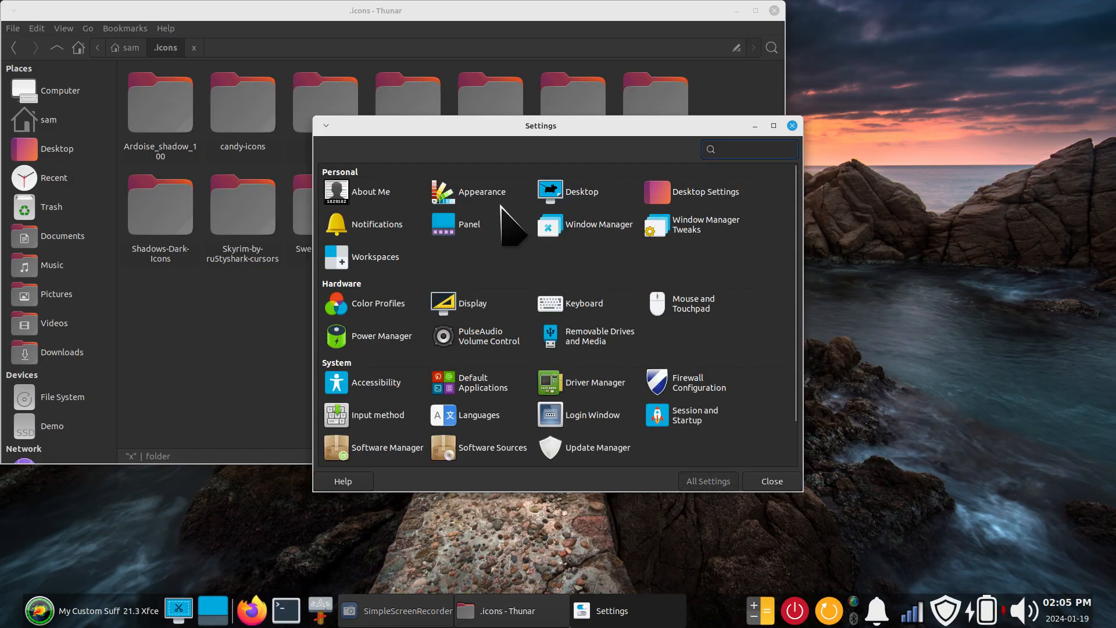
pyautogui.click(483, 197)
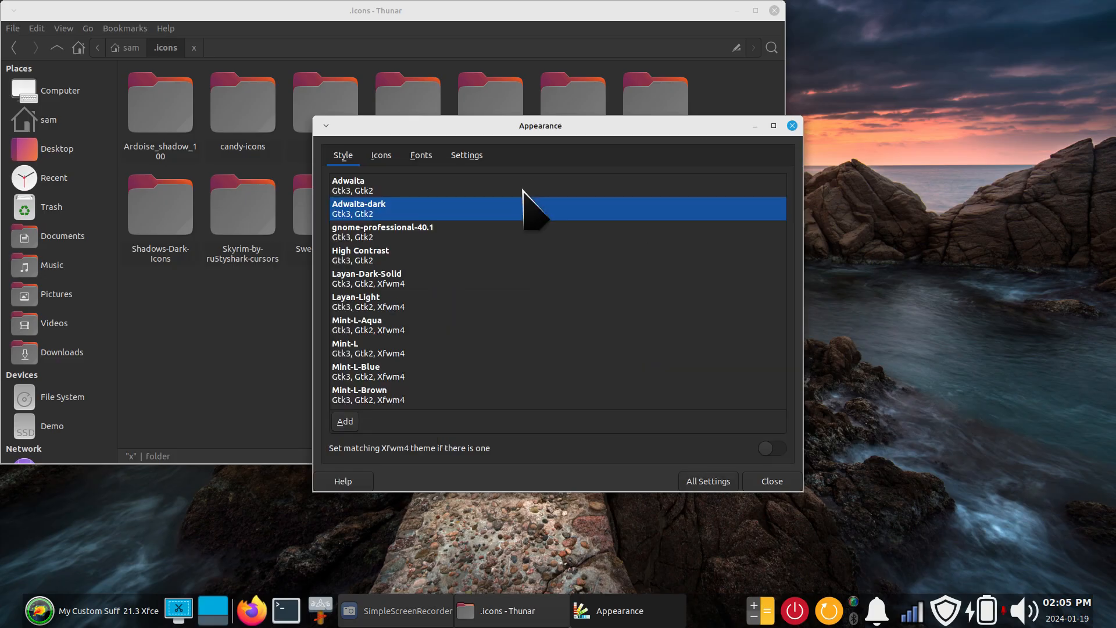
pyautogui.click(387, 156)
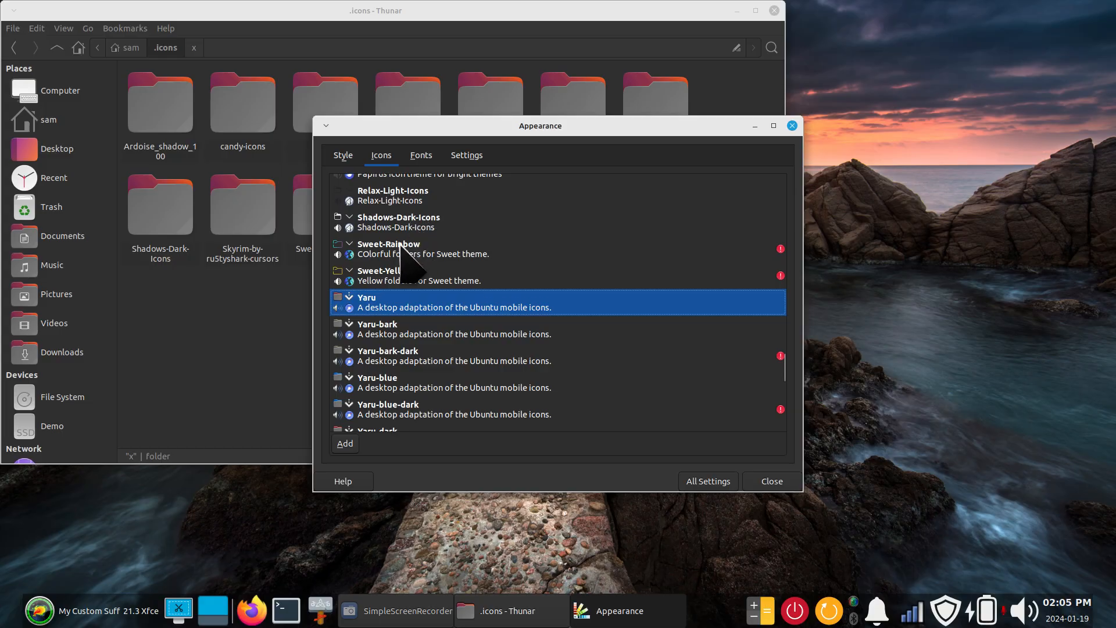
pyautogui.click(440, 249)
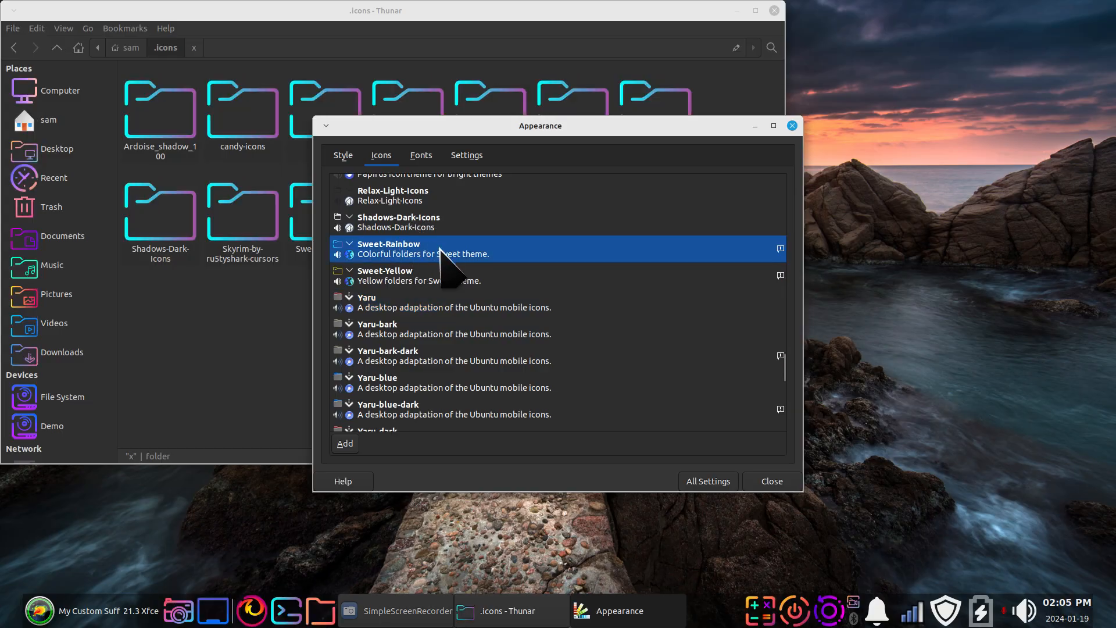
# Step: Look at the log-out dialog under the Sweet-Rainbow icon theme and cancel it without logging out
pyautogui.click(40, 611)
pyautogui.click(448, 99)
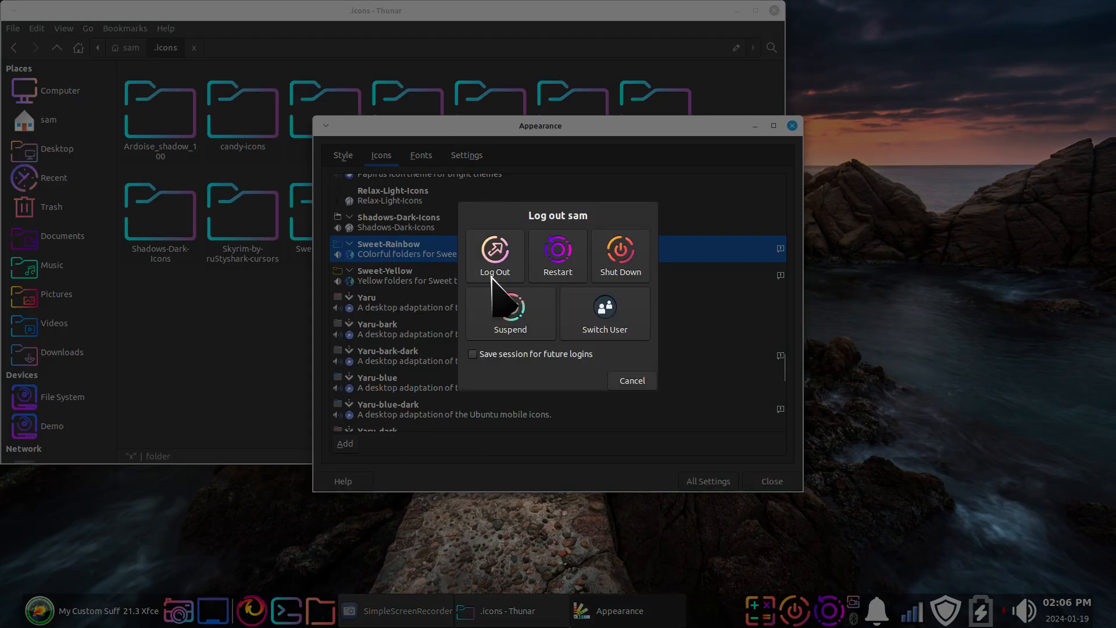
pyautogui.click(633, 381)
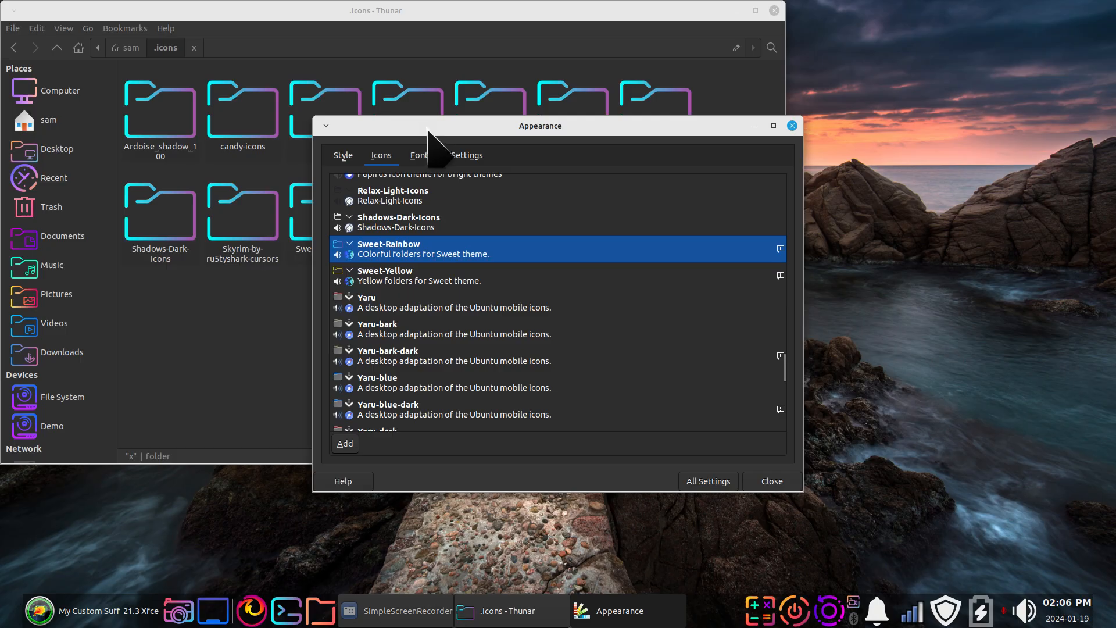
# Step: Move the Appearance window aside and delete the x folder from the .icons folder
pyautogui.moveTo(427, 131); pyautogui.dragTo(695, 208)
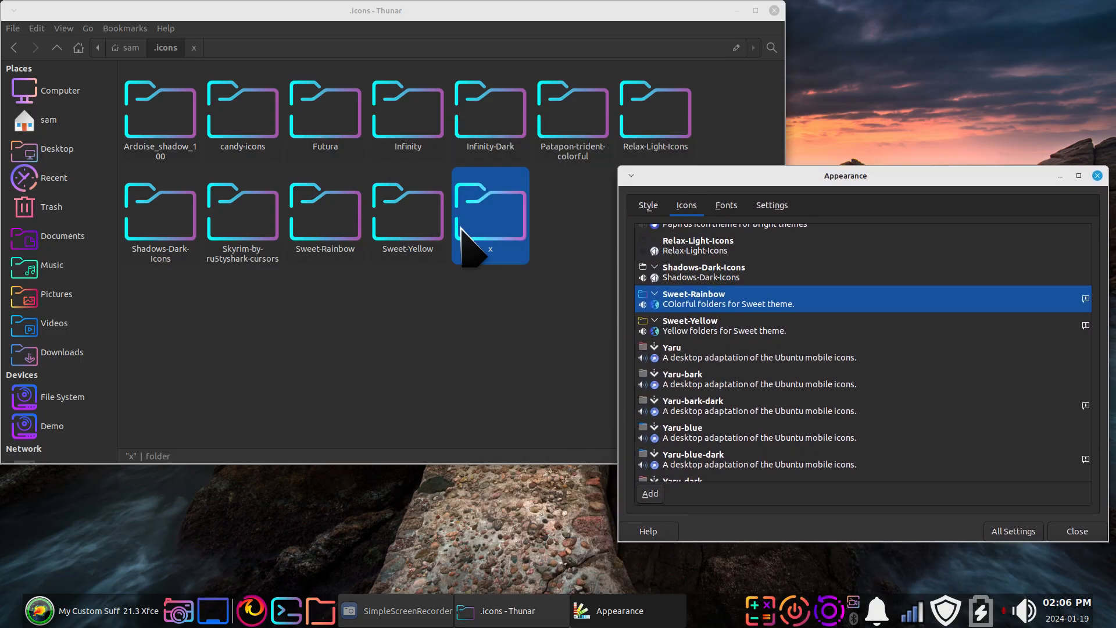
pyautogui.click(465, 233)
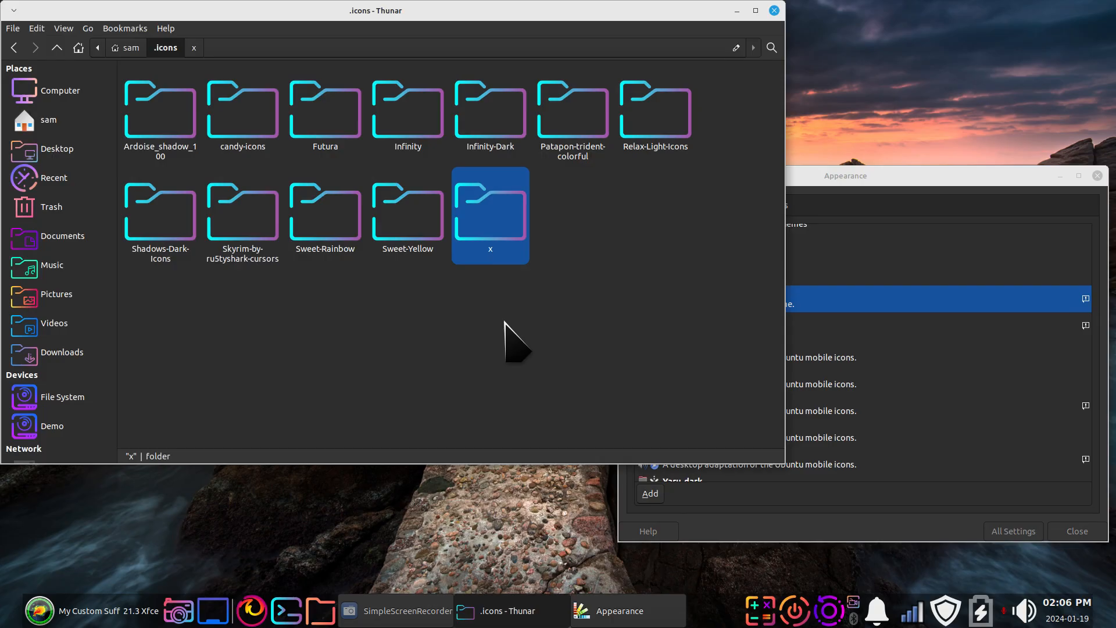
pyautogui.press('Delete')
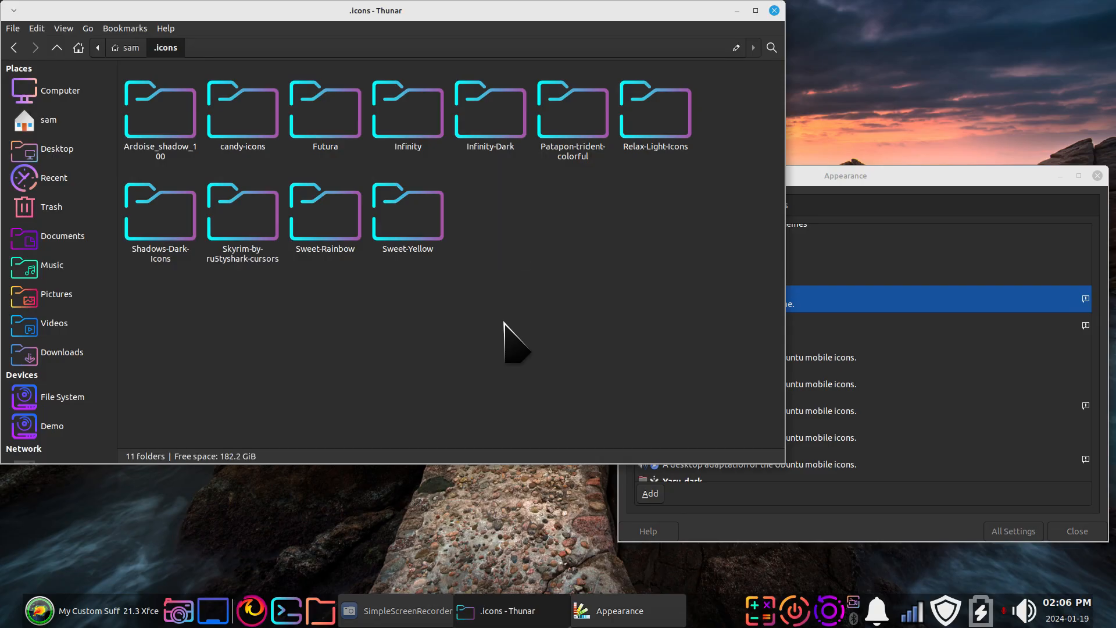
# Step: Extract the Radioactive.tar.gz archive in the Downloads folder
pyautogui.click(52, 354)
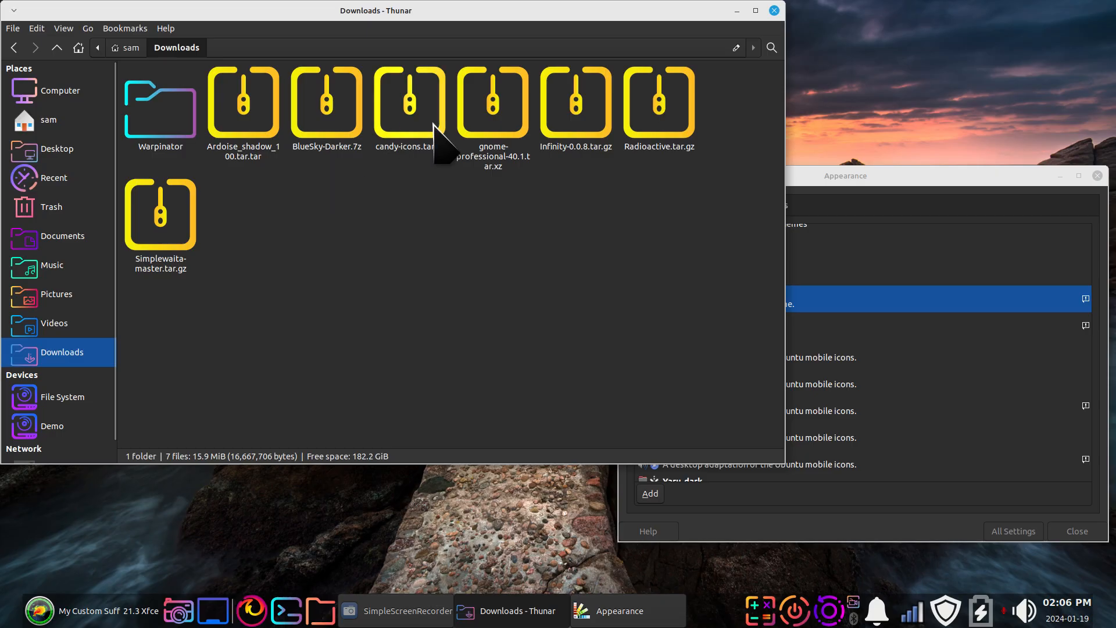
pyautogui.rightClick(654, 96)
pyautogui.click(707, 250)
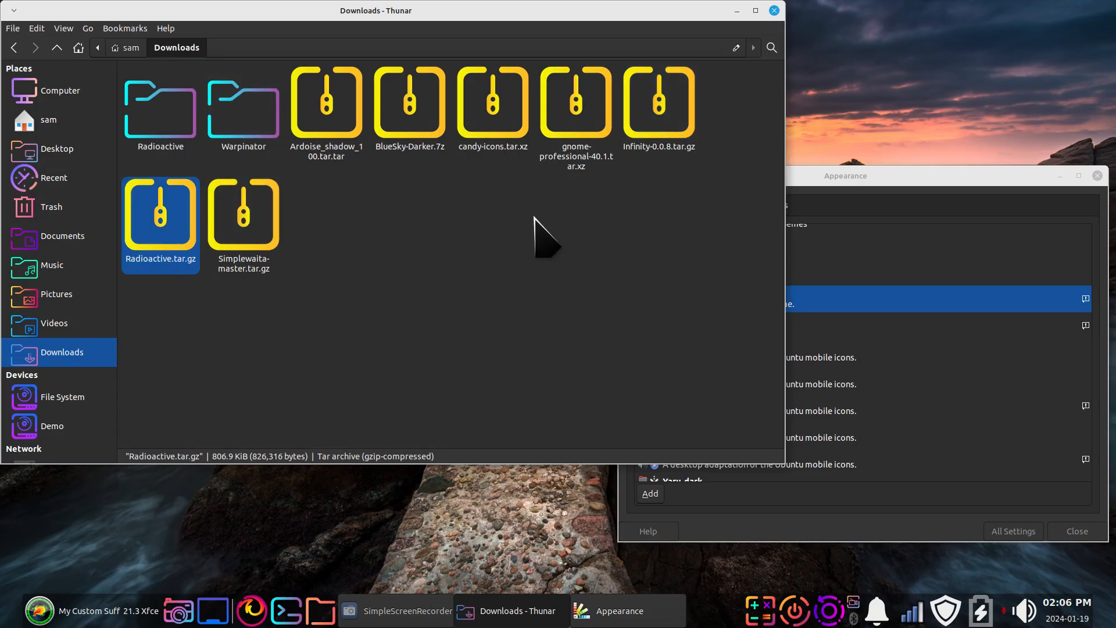
# Step: Move the extracted Radioactive folder from Downloads into the home directory's .icons folder
pyautogui.click(148, 98)
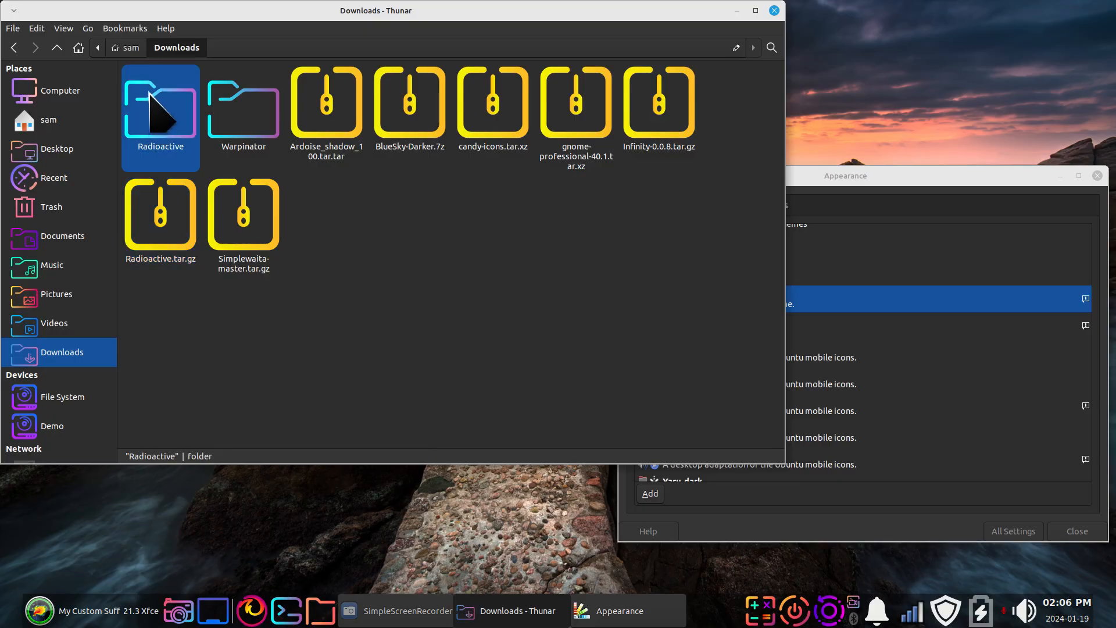
pyautogui.rightClick(146, 95)
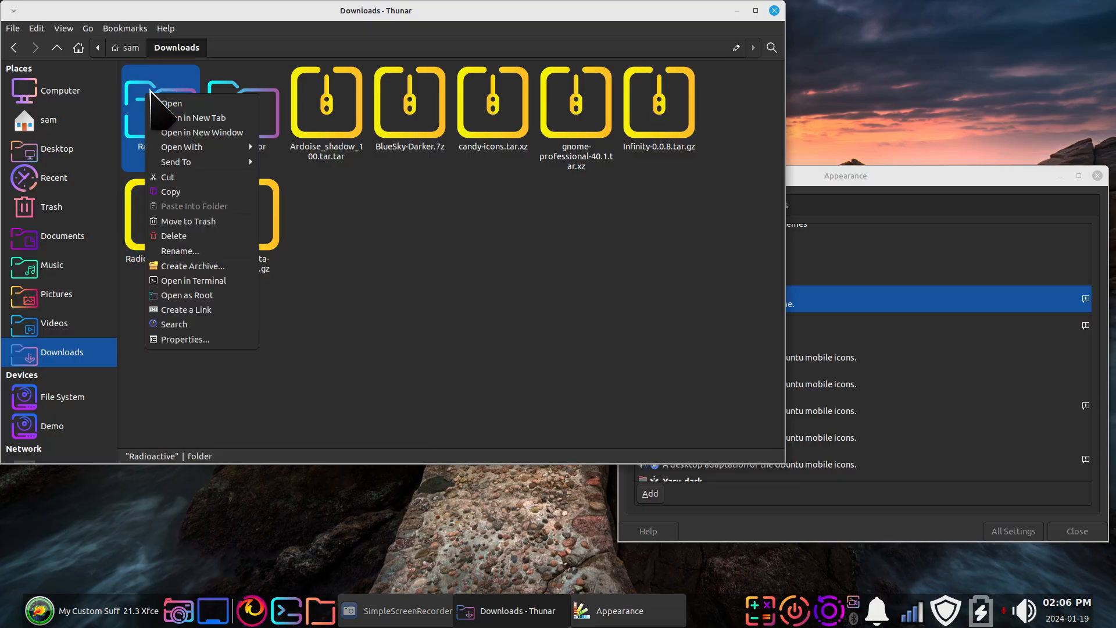
pyautogui.click(200, 177)
pyautogui.click(39, 121)
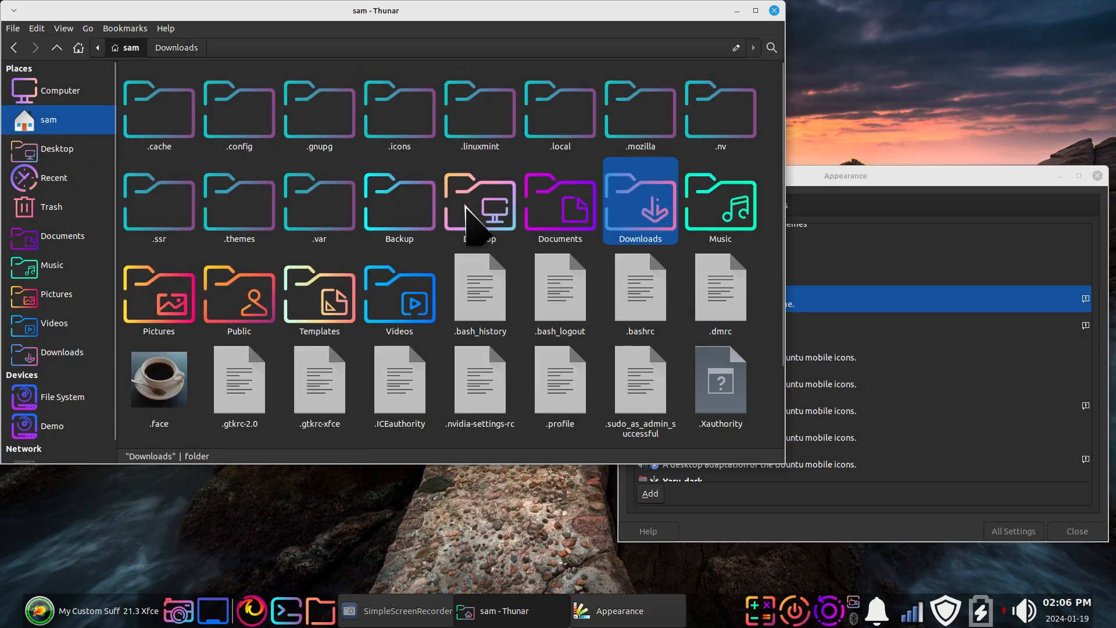
pyautogui.doubleClick(407, 112)
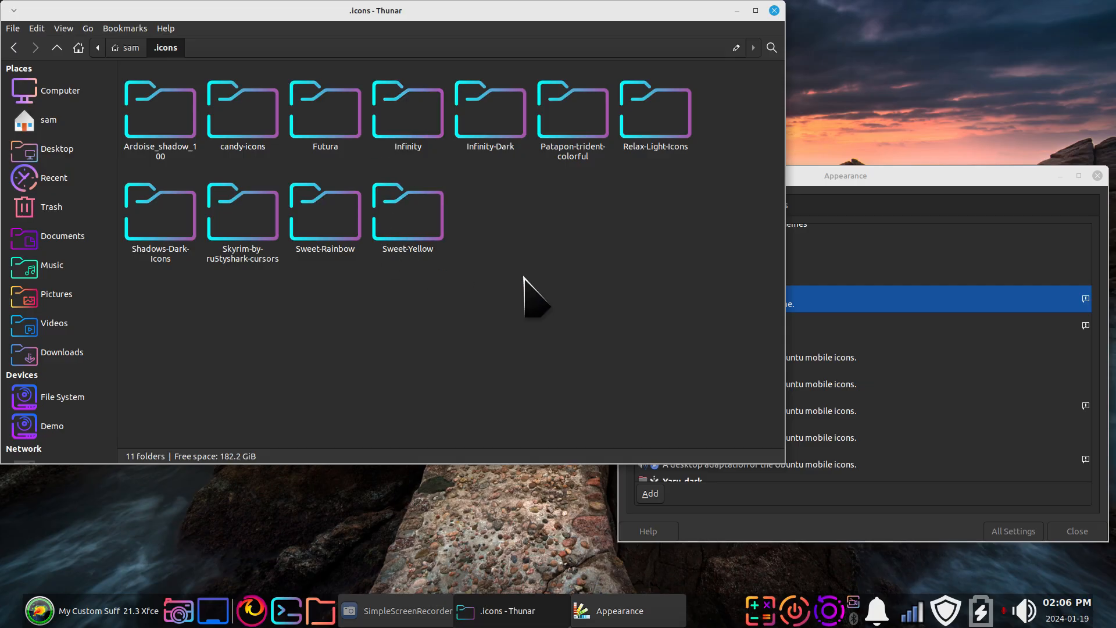
pyautogui.rightClick(499, 208)
pyautogui.click(552, 242)
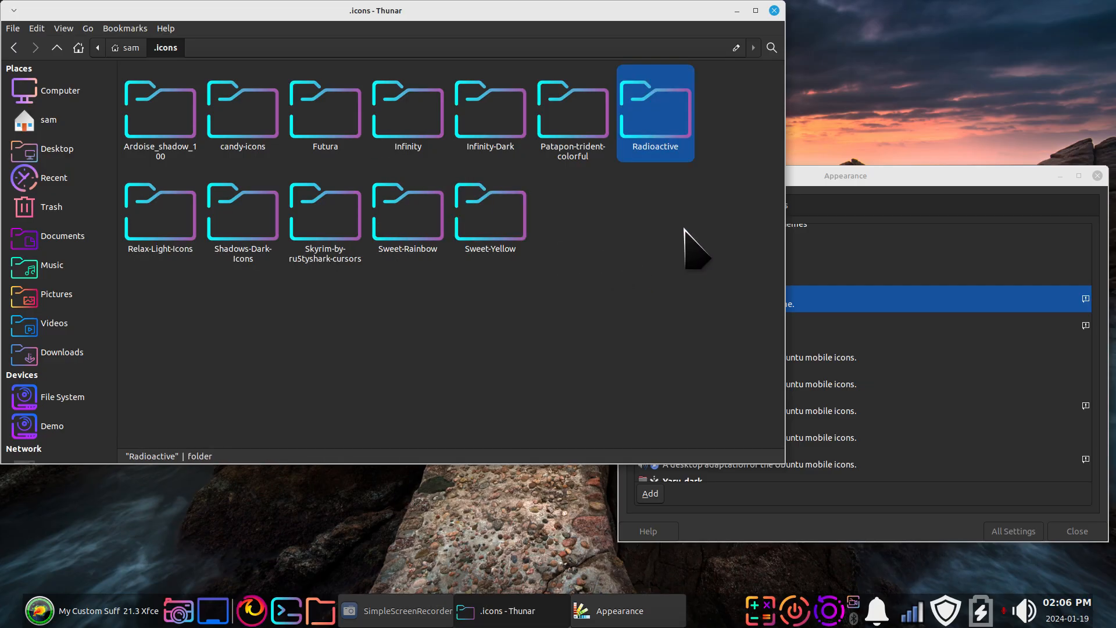
# Step: Close the Appearance settings and the file manager window
pyautogui.click(905, 178)
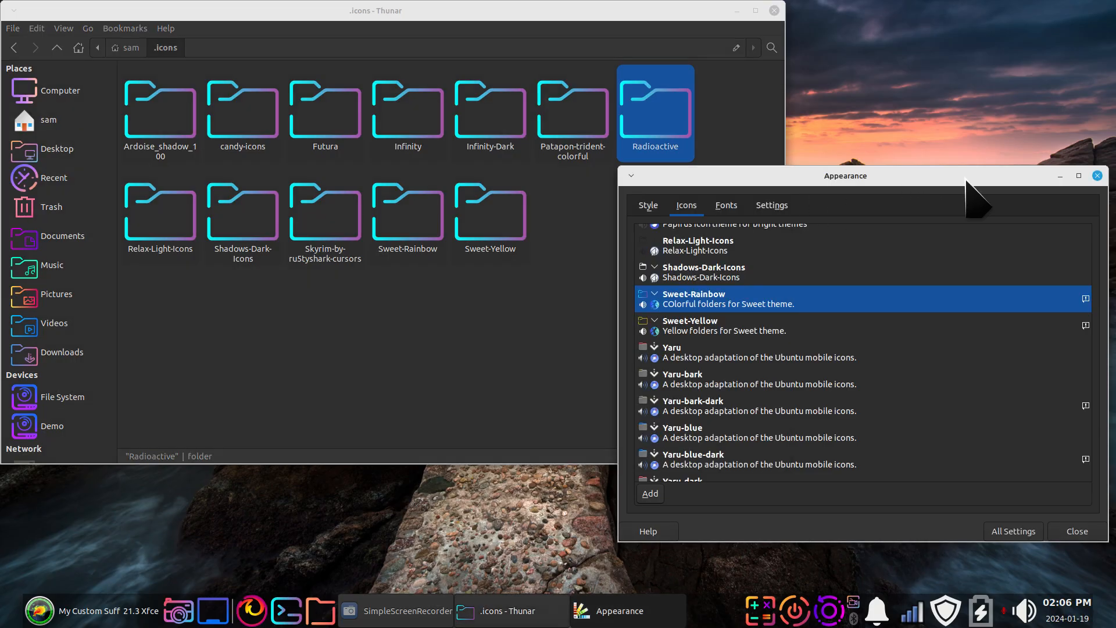
pyautogui.moveTo(1020, 173); pyautogui.dragTo(814, 159)
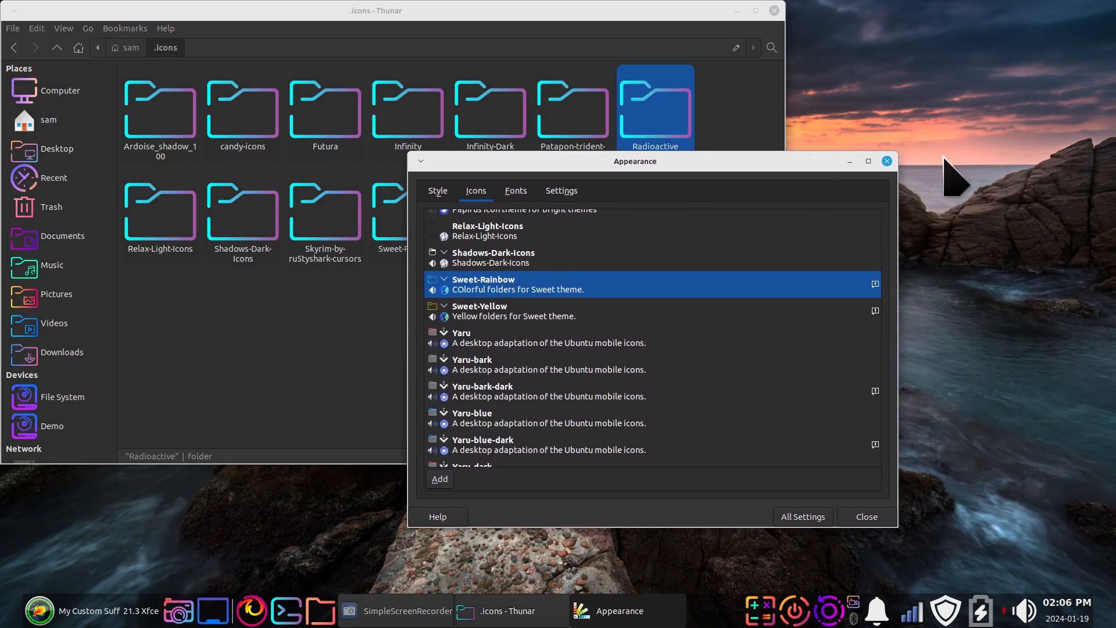
pyautogui.click(889, 160)
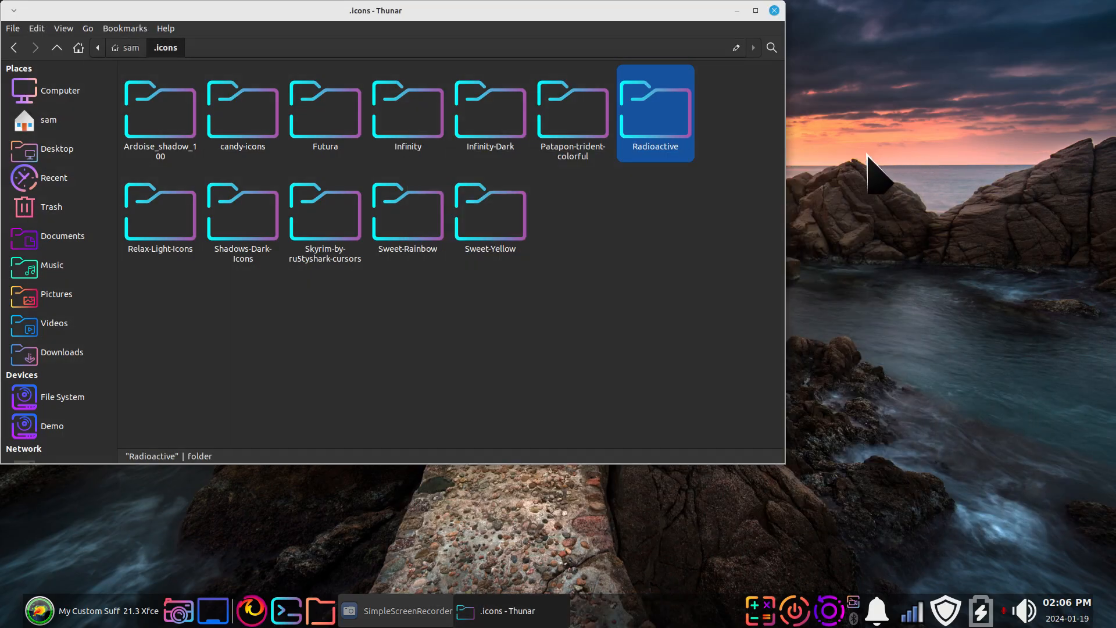
pyautogui.click(774, 10)
# Step: Open the Whisker Menu properties and bring up the icon chooser for its panel button
pyautogui.rightClick(39, 610)
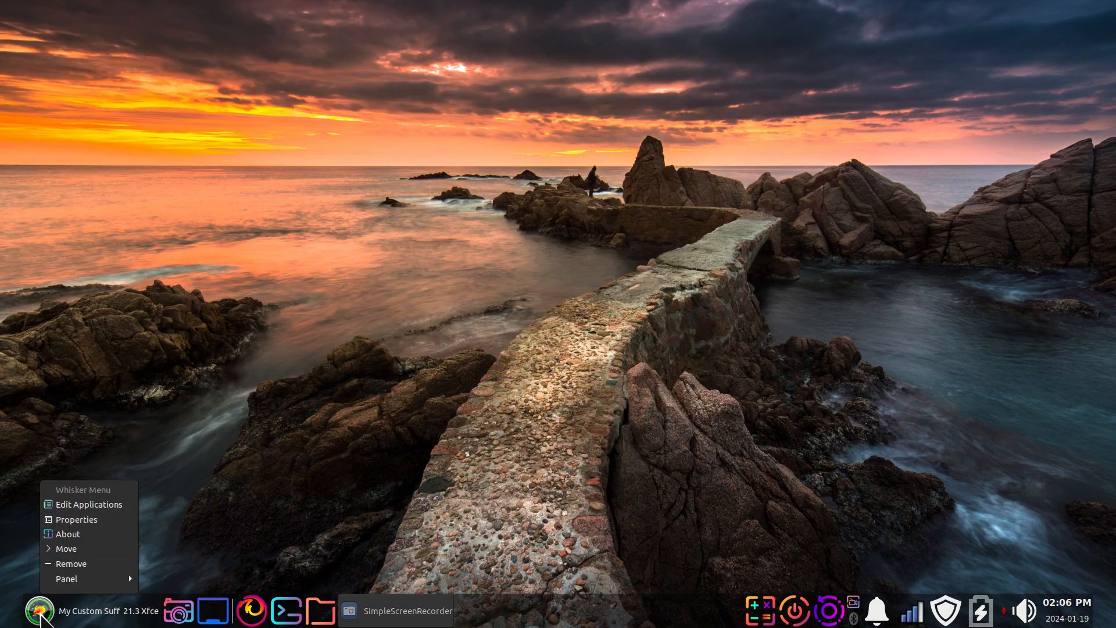
pyautogui.click(75, 519)
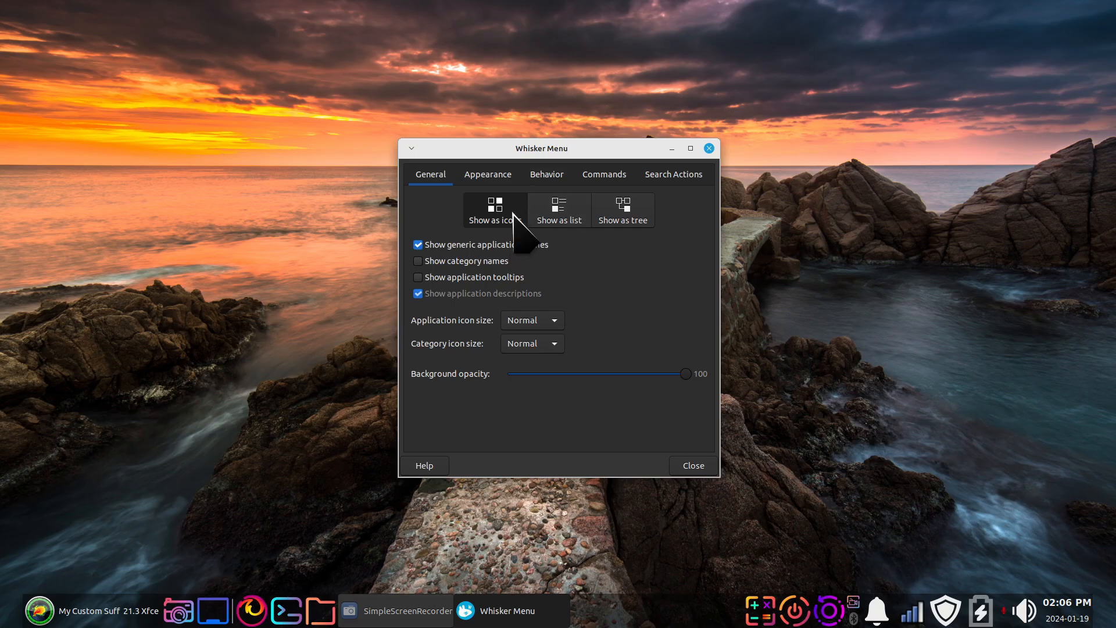
pyautogui.click(492, 177)
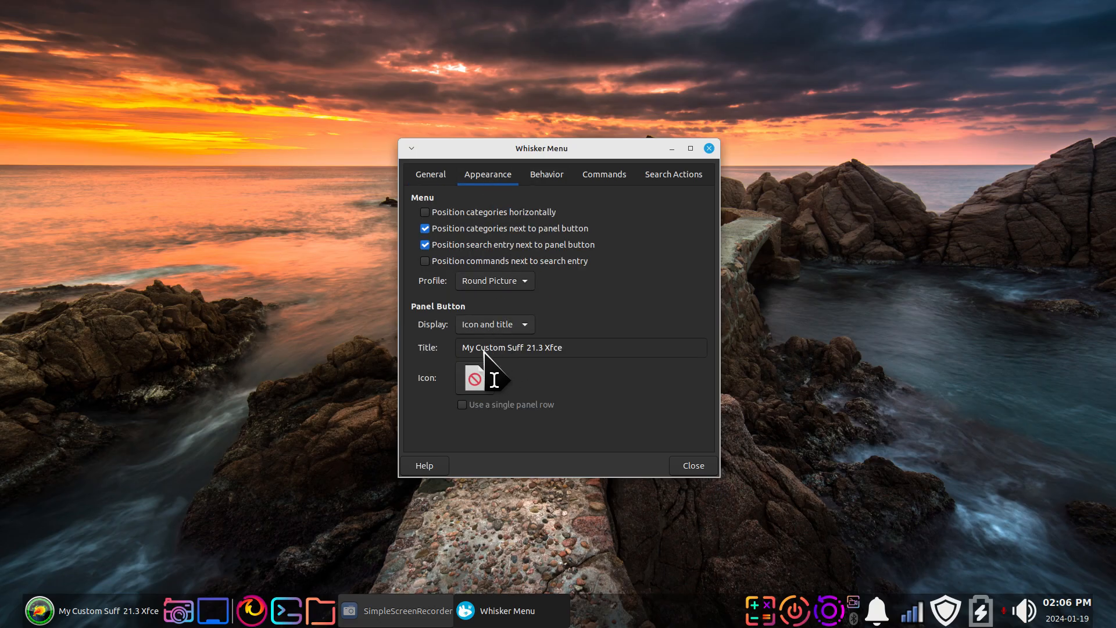
pyautogui.click(475, 378)
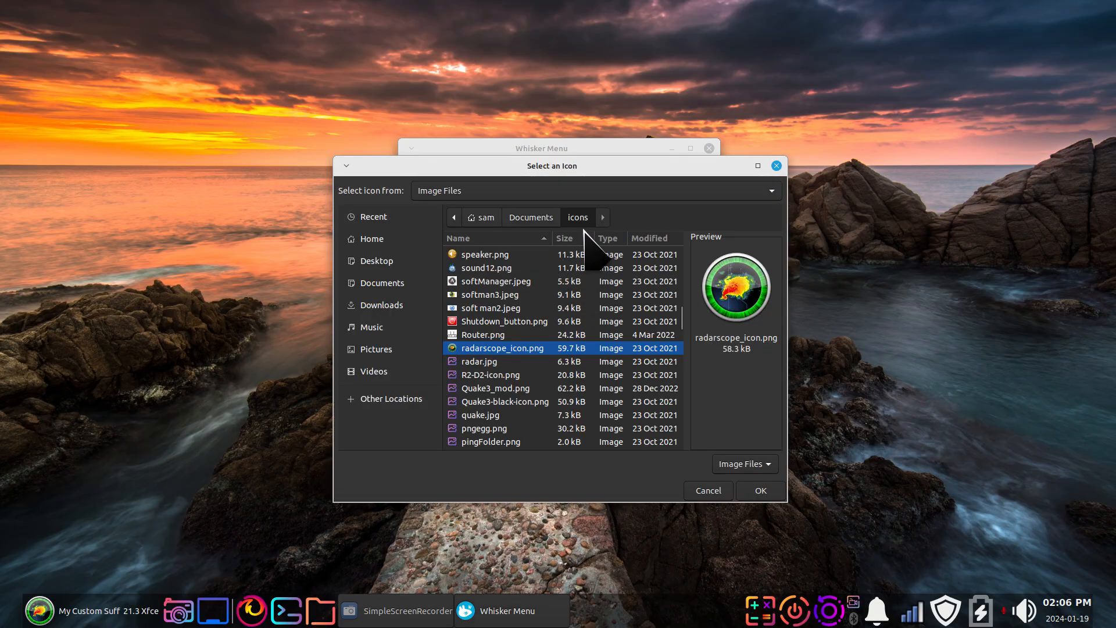
# Step: Search all icons for "mint", look through the matches, and close the chooser and Whisker Menu properties without choosing an icon
pyautogui.click(501, 190)
pyautogui.click(499, 178)
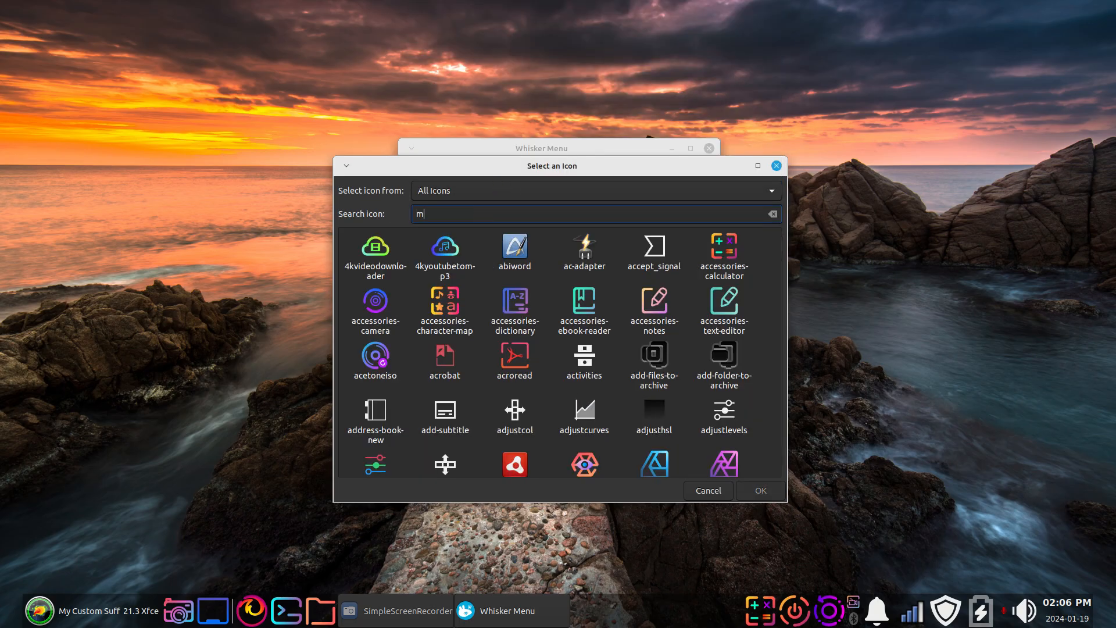
pyautogui.write('mint')
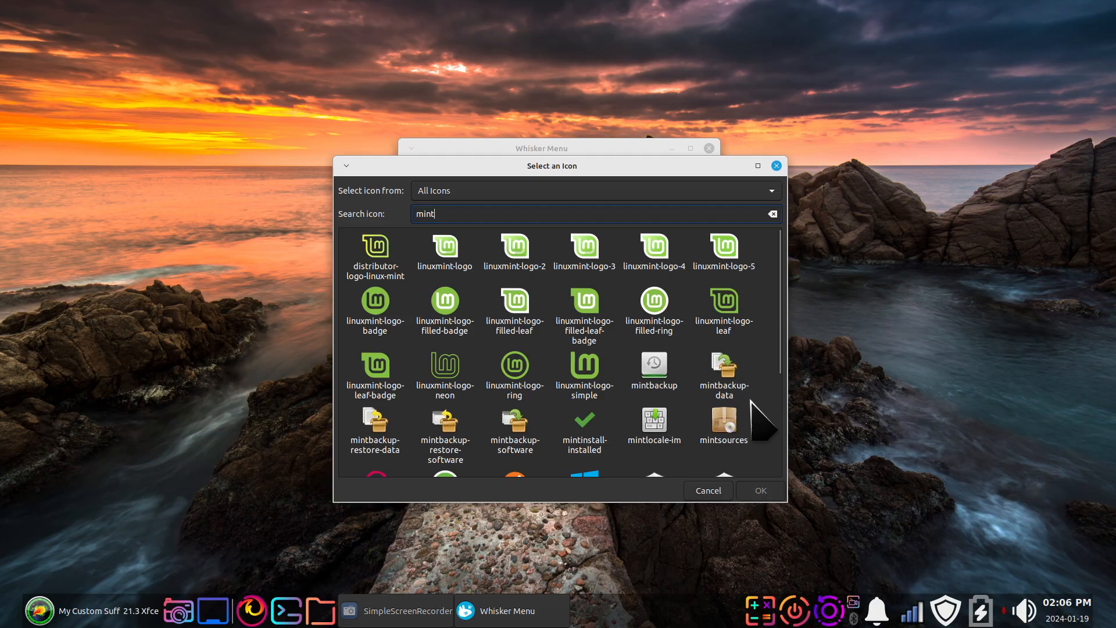
pyautogui.moveTo(783, 346); pyautogui.dragTo(783, 299)
pyautogui.click(777, 166)
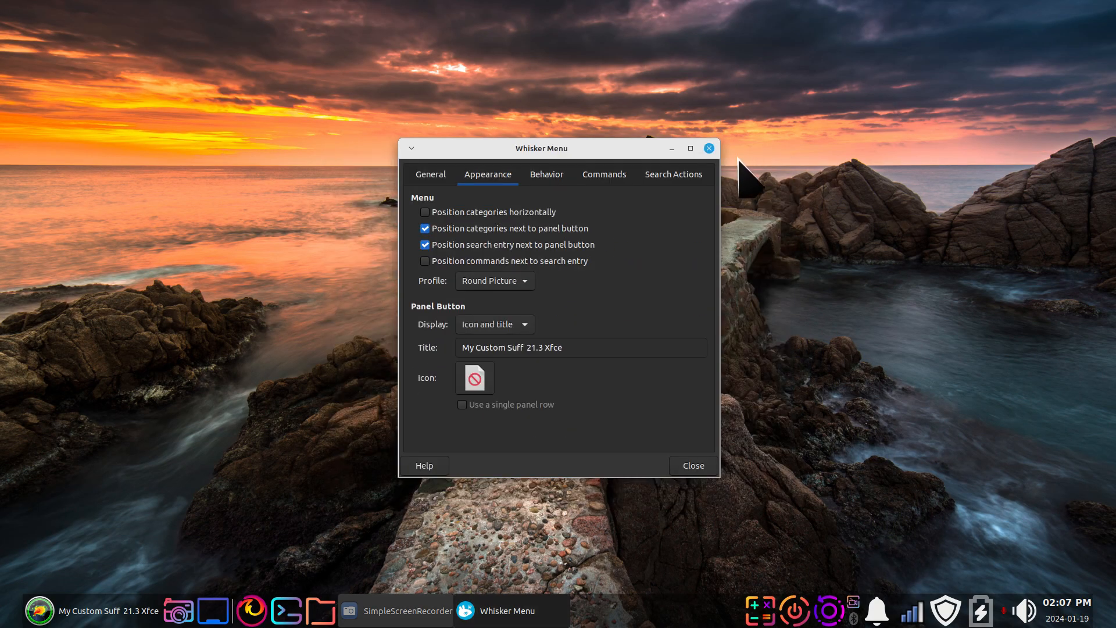
pyautogui.click(710, 149)
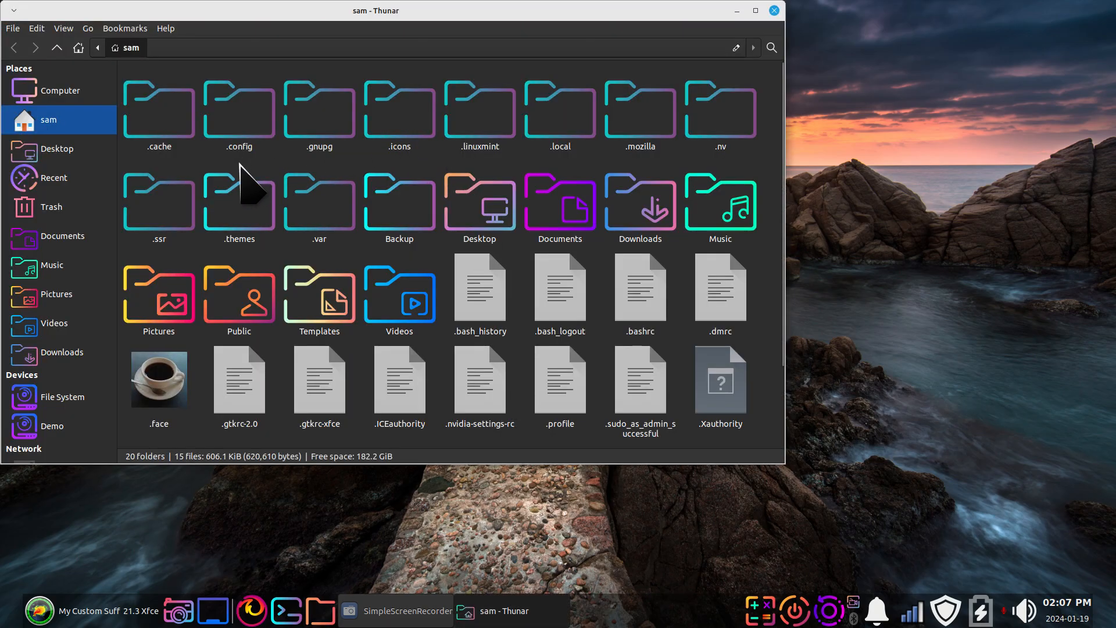
# Step: Hide and show the hidden files in the home folder again, and point out the .icons and .themes folders
pyautogui.hotkey('ctrl', 'h')
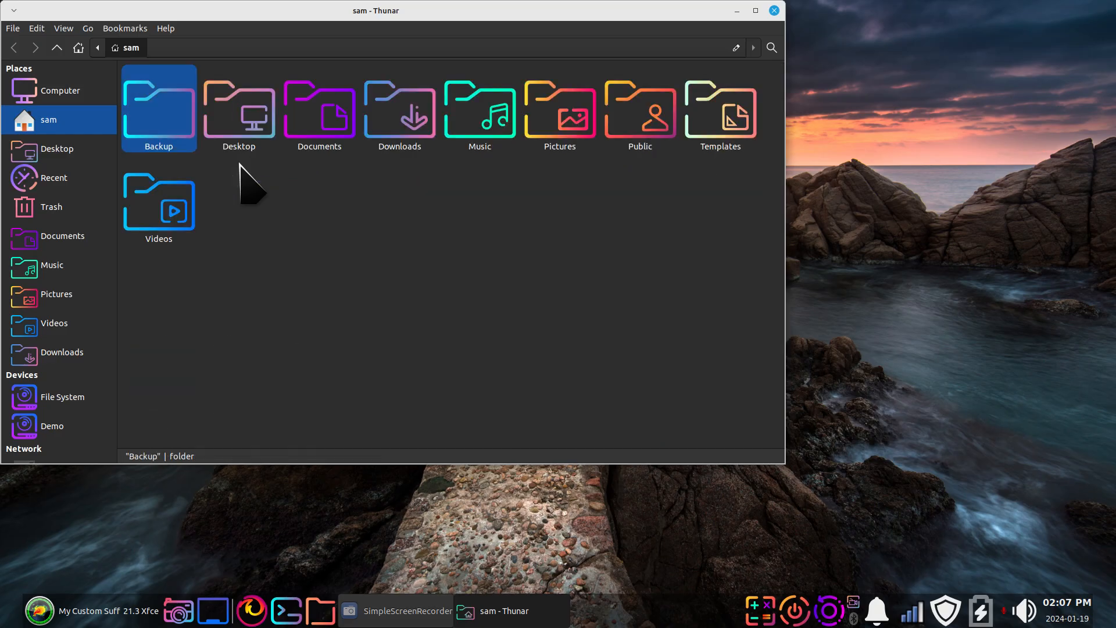
pyautogui.hotkey('ctrl', 'h')
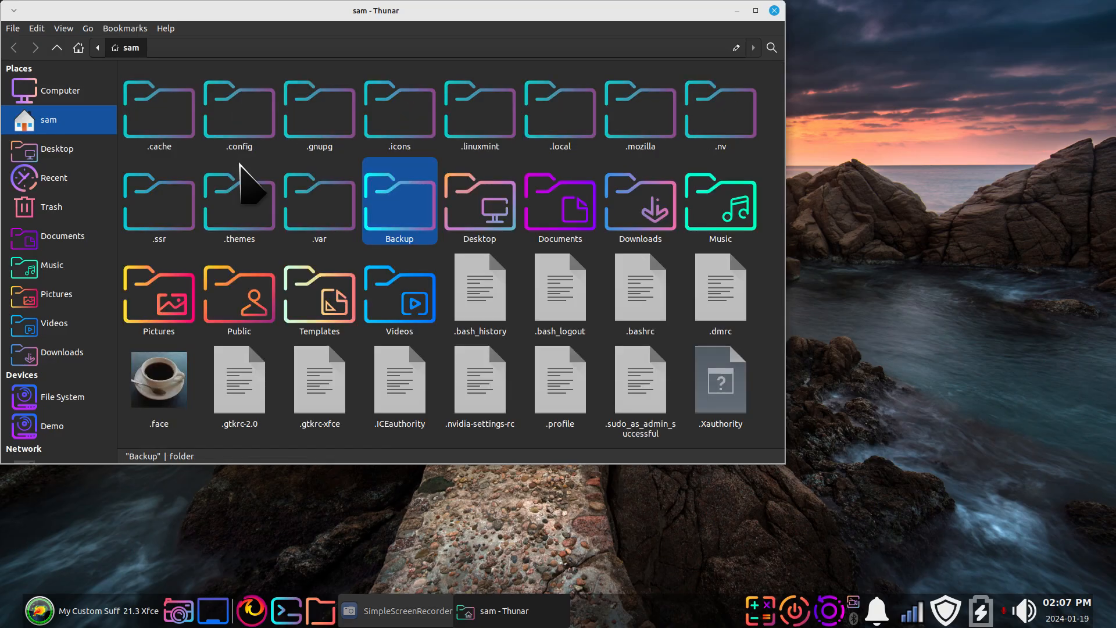
pyautogui.click(417, 114)
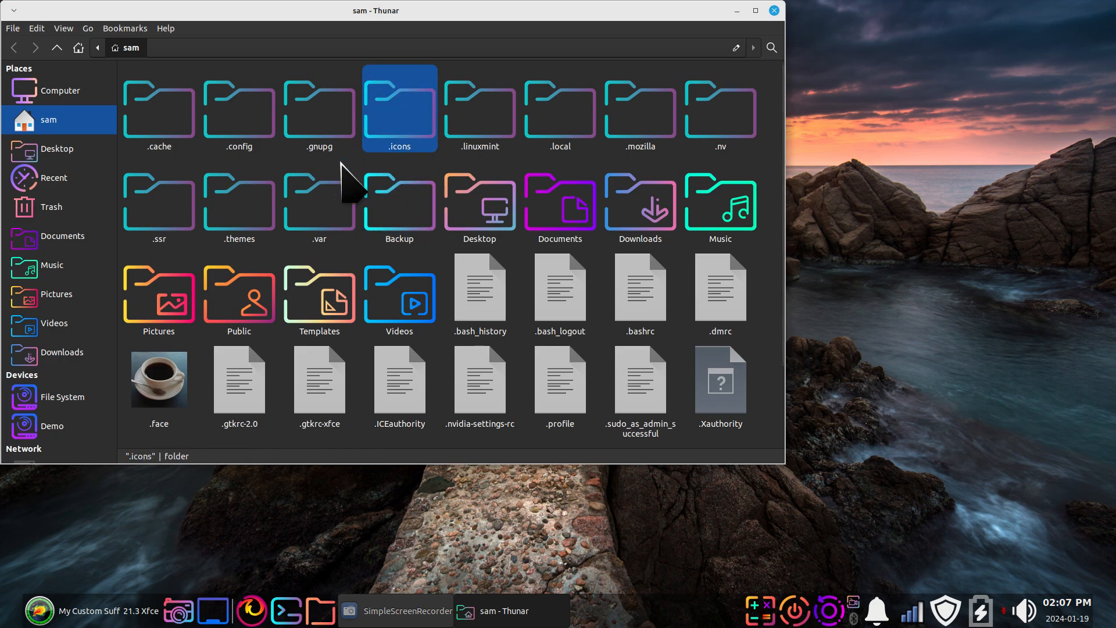
pyautogui.click(246, 210)
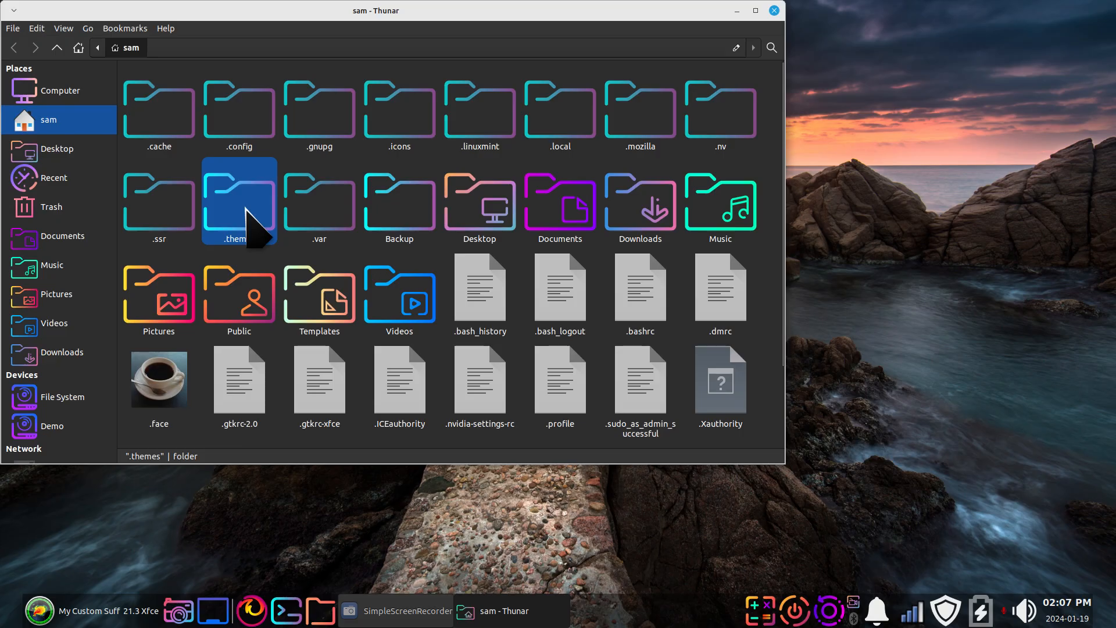
# Step: Move the file manager window toward the middle of the desktop and open the Appearance settings at the list of icon themes
pyautogui.moveTo(277, 11); pyautogui.dragTo(549, 28)
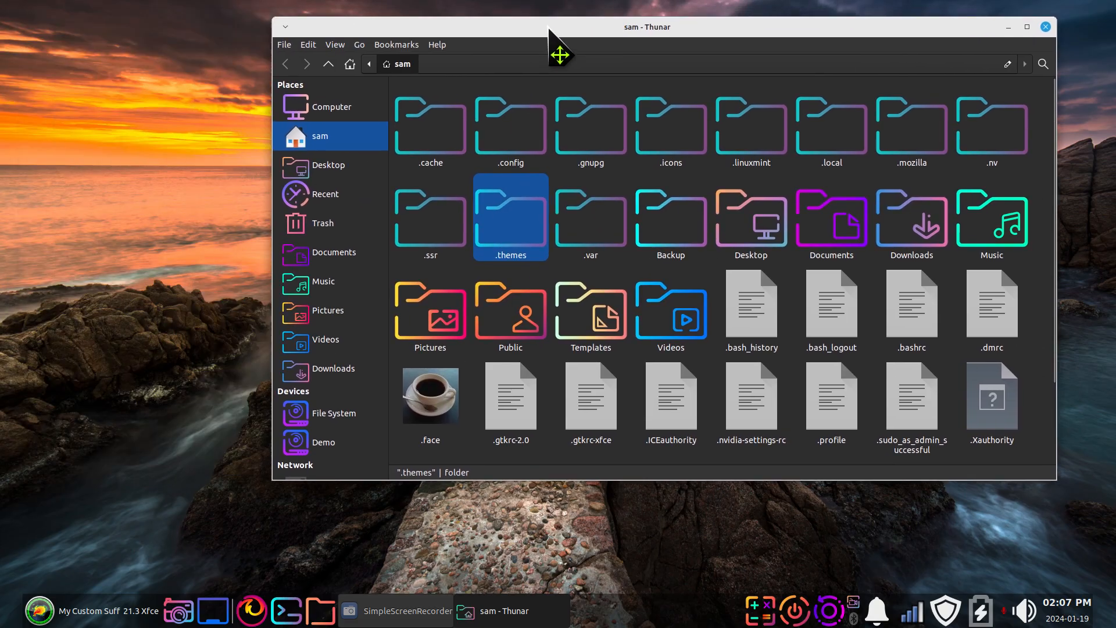
pyautogui.click(107, 607)
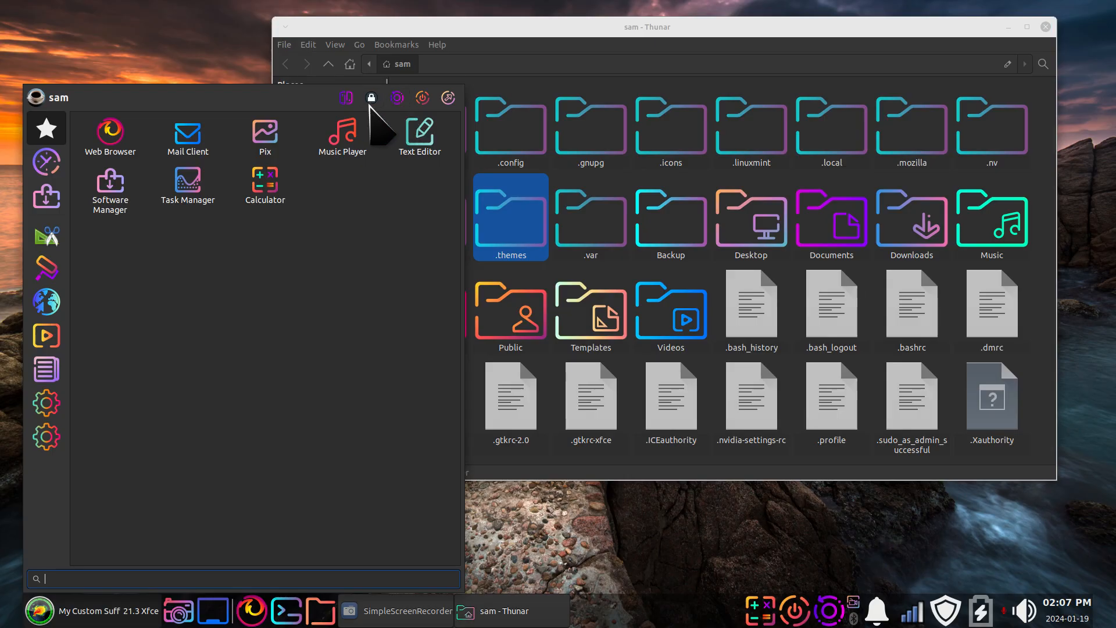
pyautogui.click(346, 98)
pyautogui.click(490, 196)
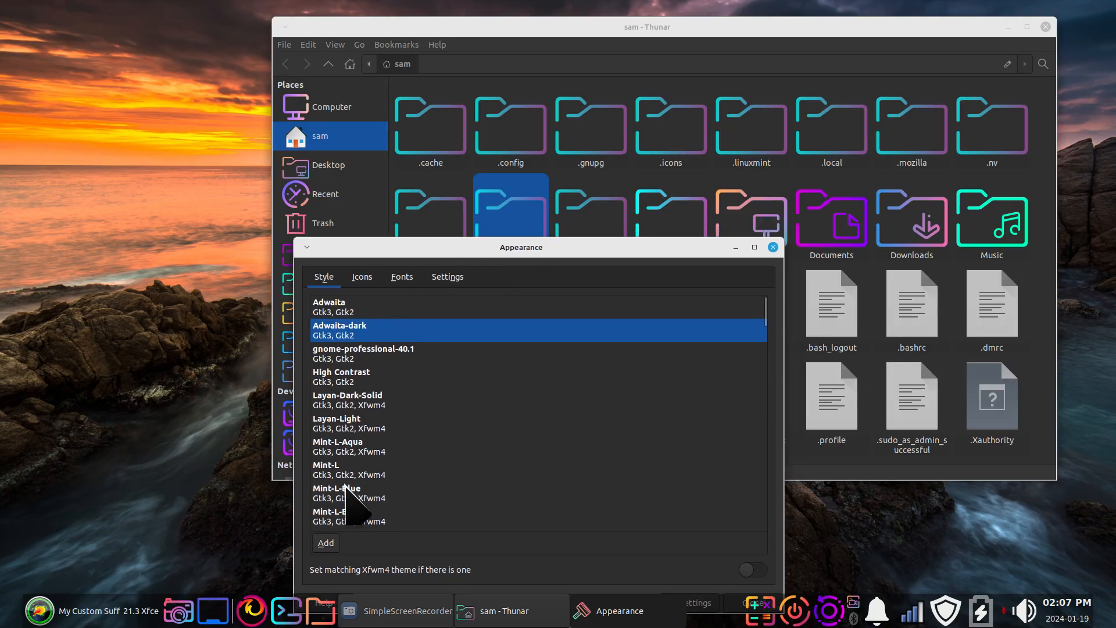
pyautogui.moveTo(598, 243); pyautogui.dragTo(505, 286)
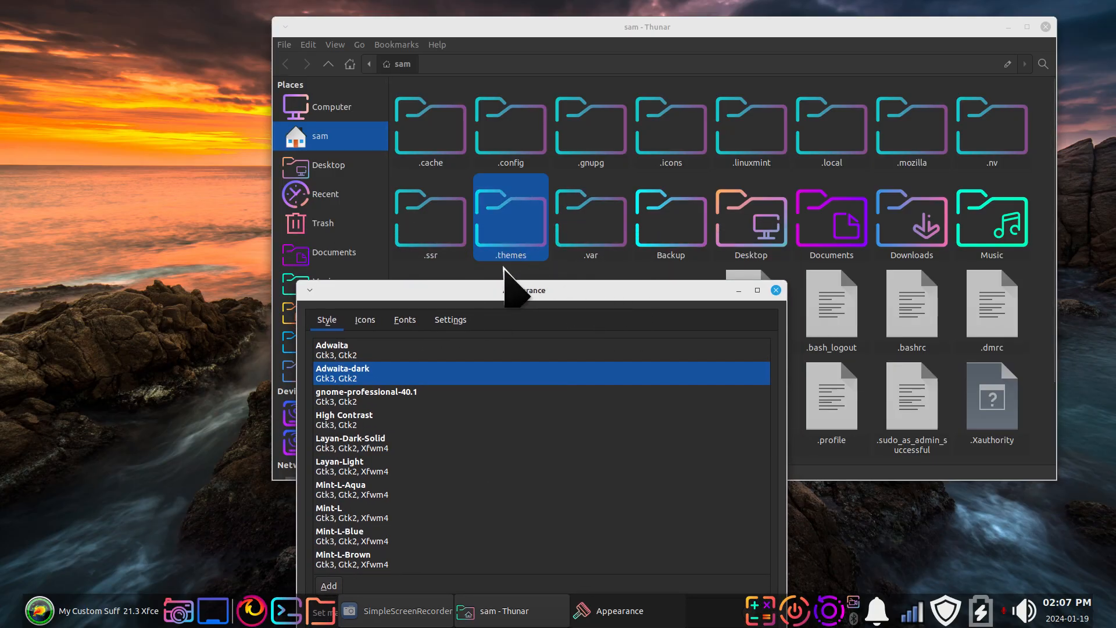
pyautogui.click(365, 320)
pyautogui.moveTo(433, 308); pyautogui.dragTo(379, 138)
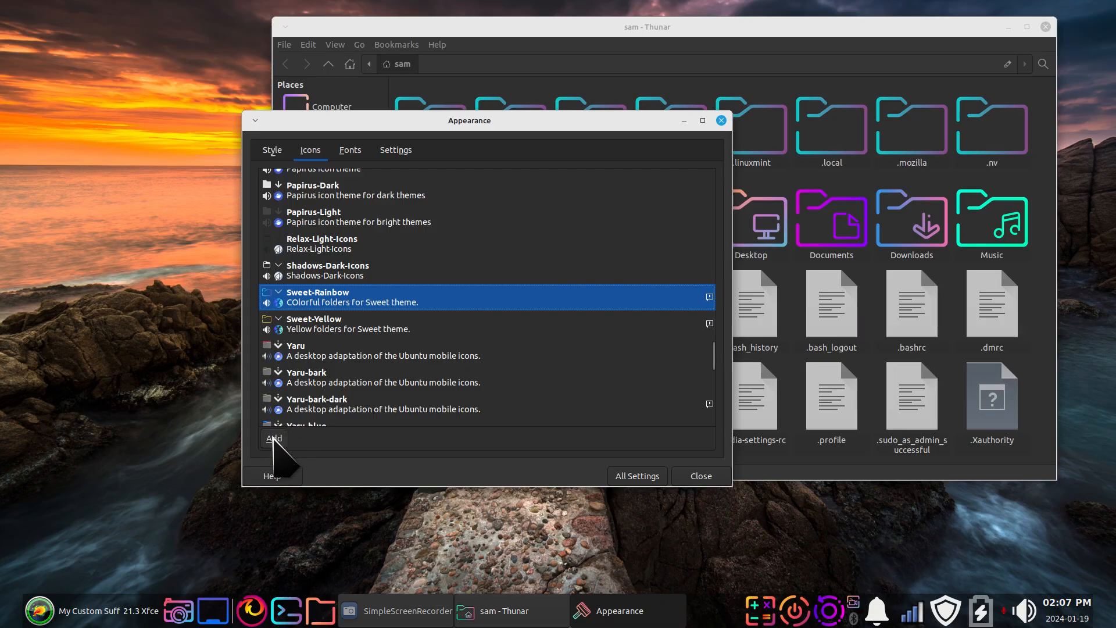
# Step: Reposition the Appearance window to uncover the home folder's contents and open the .icons folder
pyautogui.moveTo(643, 145); pyautogui.dragTo(652, 237)
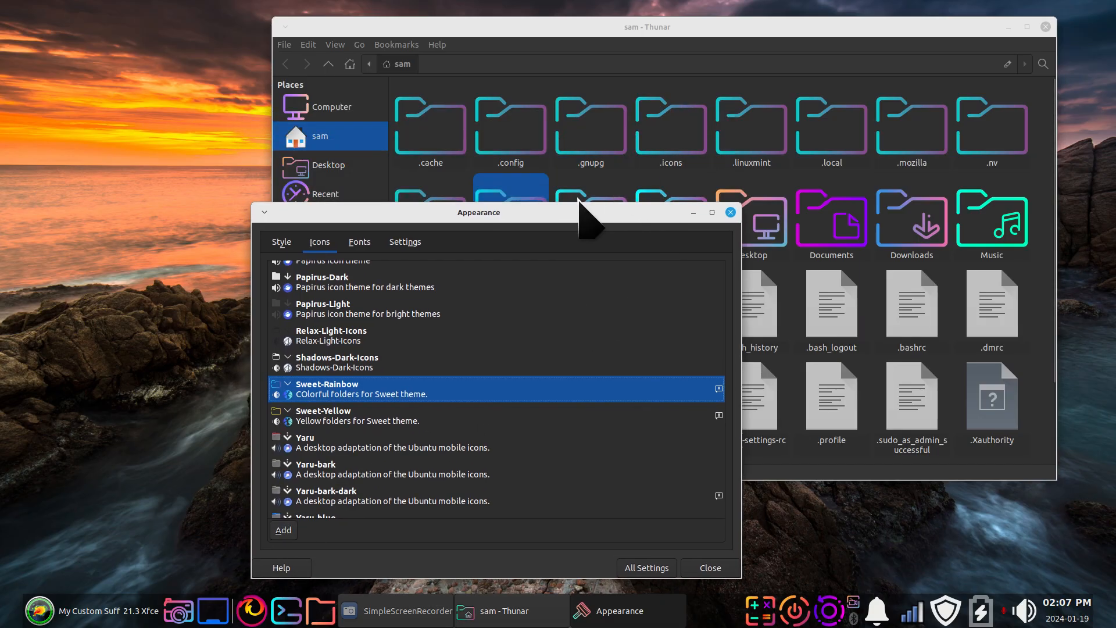
pyautogui.moveTo(576, 216); pyautogui.dragTo(540, 149)
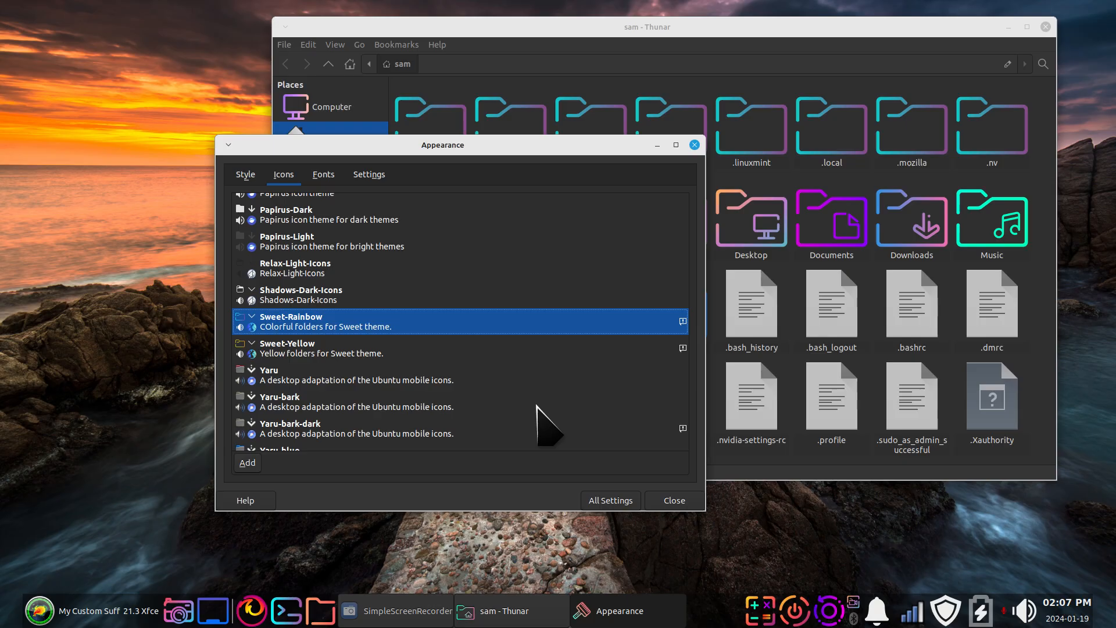
pyautogui.moveTo(515, 144); pyautogui.dragTo(540, 234)
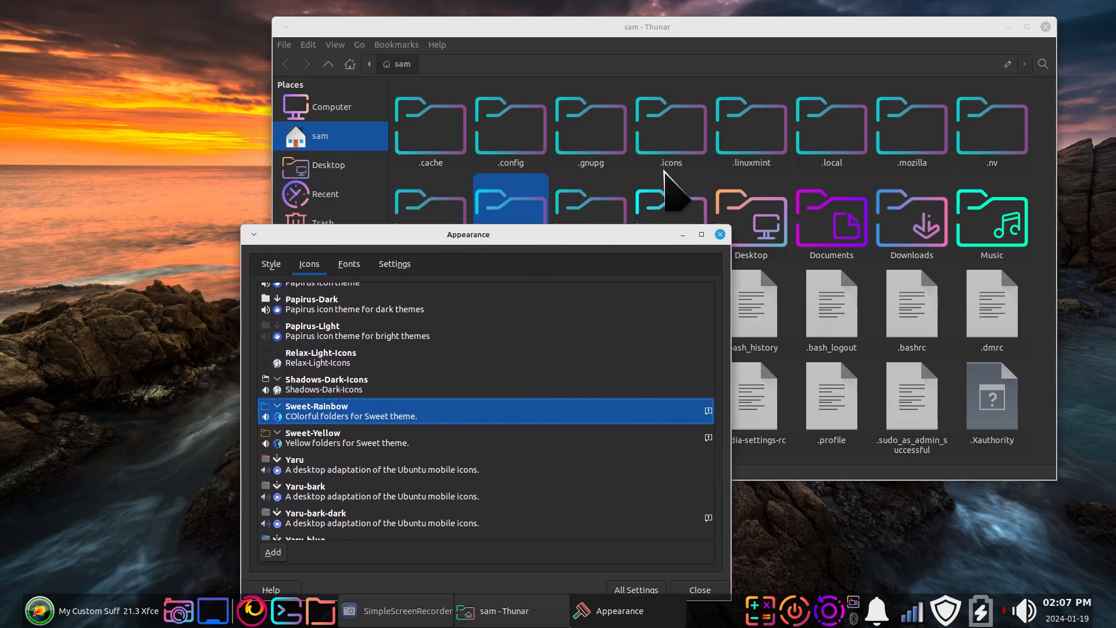
pyautogui.click(675, 138)
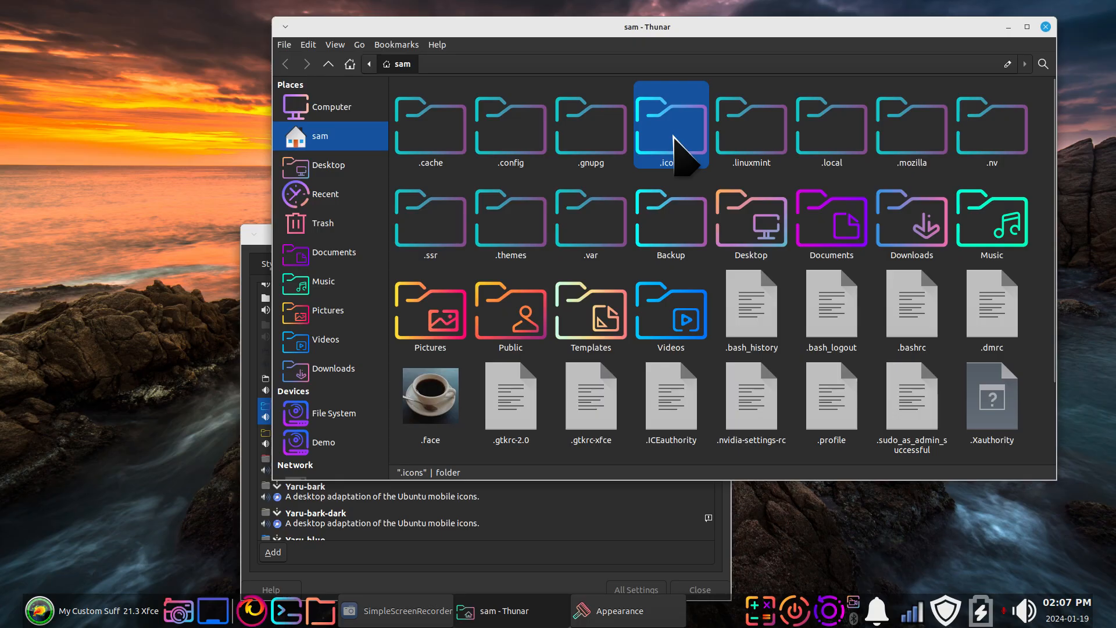
pyautogui.doubleClick(676, 140)
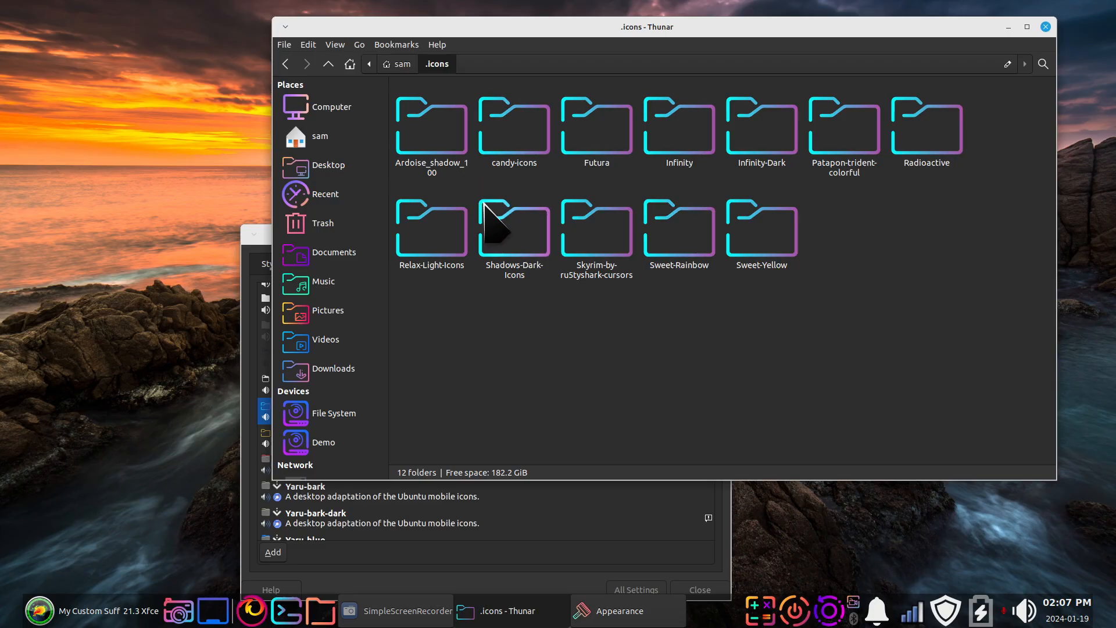
# Step: Leave the .icons folder for the Downloads folder and select the BlueSky-Darker.7z archive
pyautogui.click(403, 64)
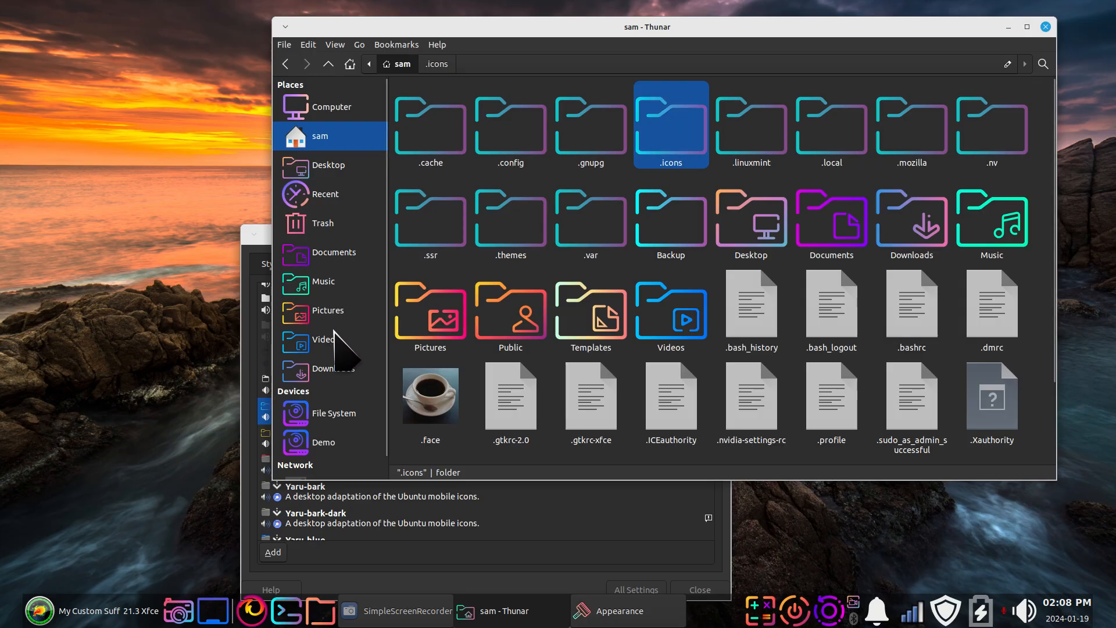
pyautogui.click(326, 369)
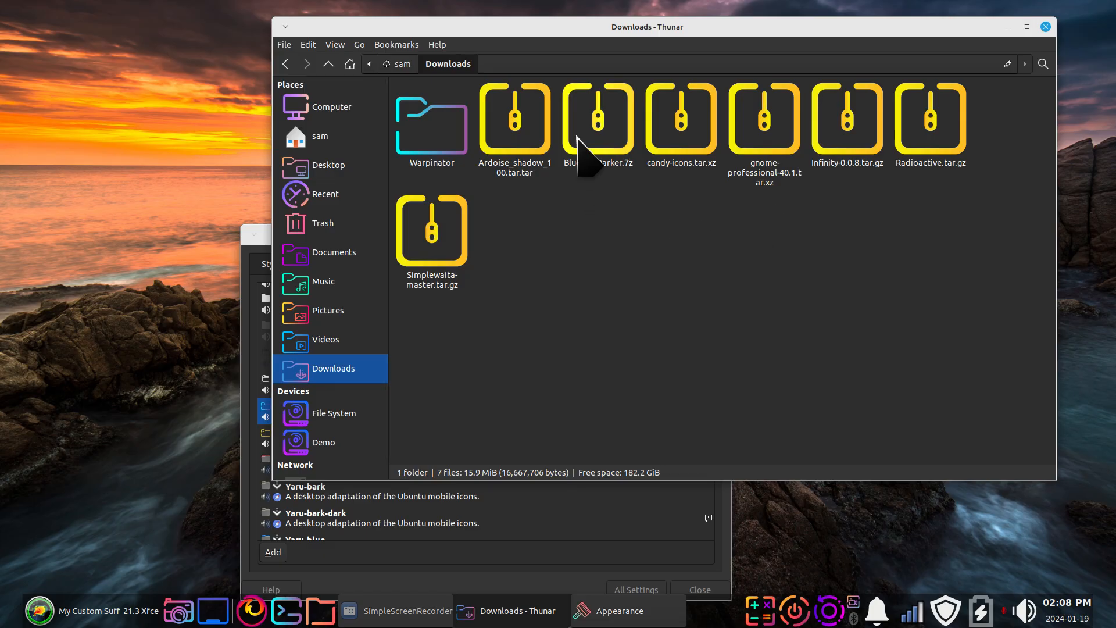
pyautogui.click(593, 128)
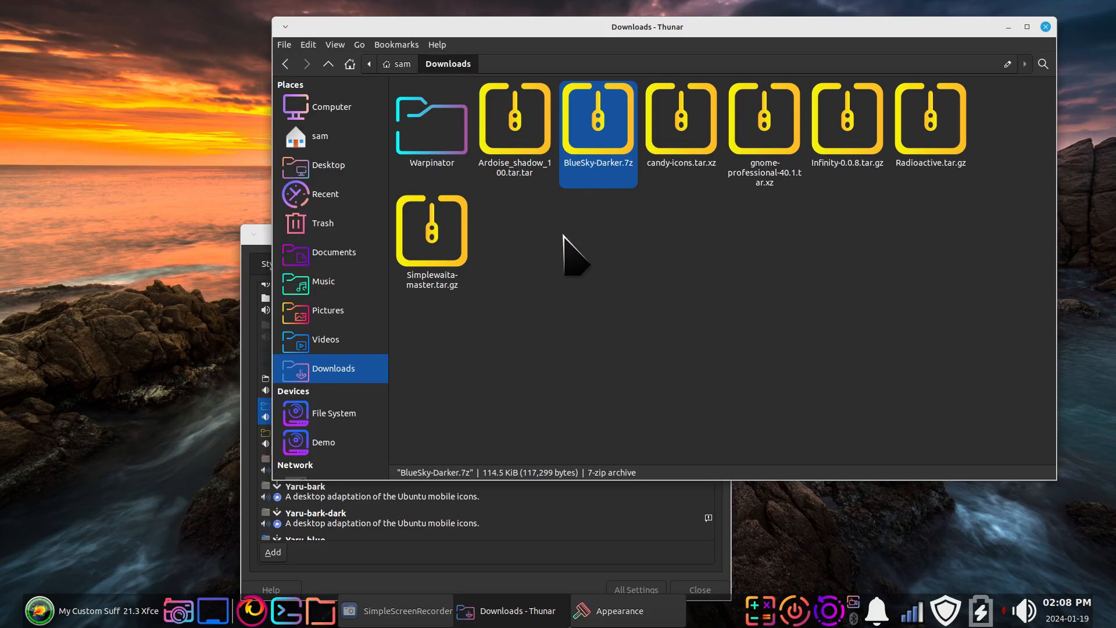
# Step: Bring the Appearance window forward, move it clear, and open the Install icon theme chooser at the Downloads folder
pyautogui.click(253, 233)
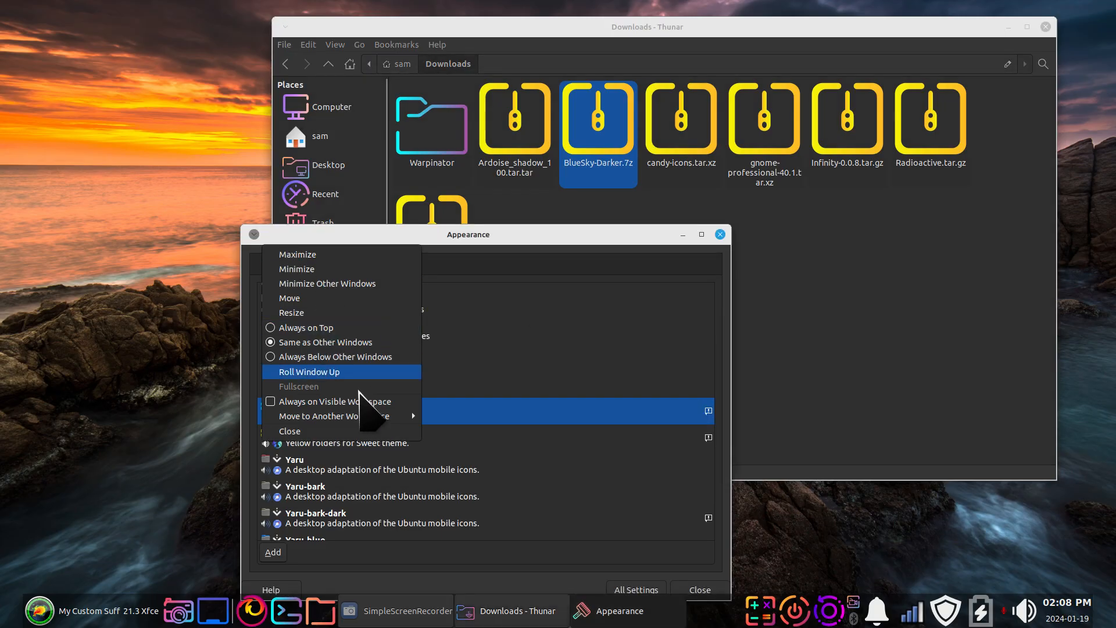
pyautogui.click(596, 251)
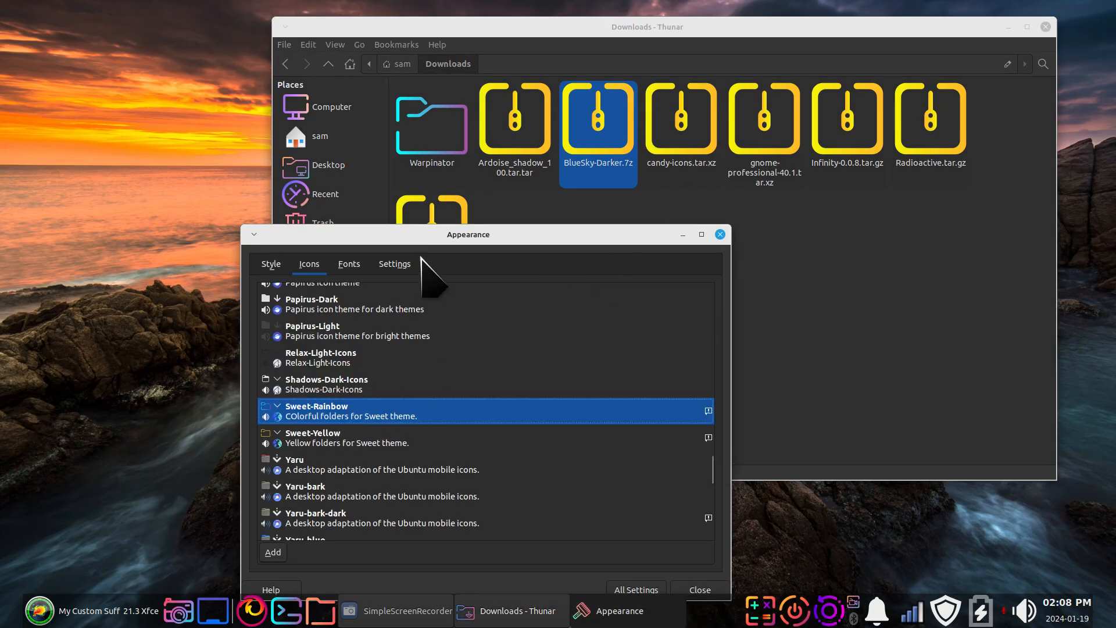
pyautogui.moveTo(429, 238); pyautogui.dragTo(335, 123)
pyautogui.click(182, 435)
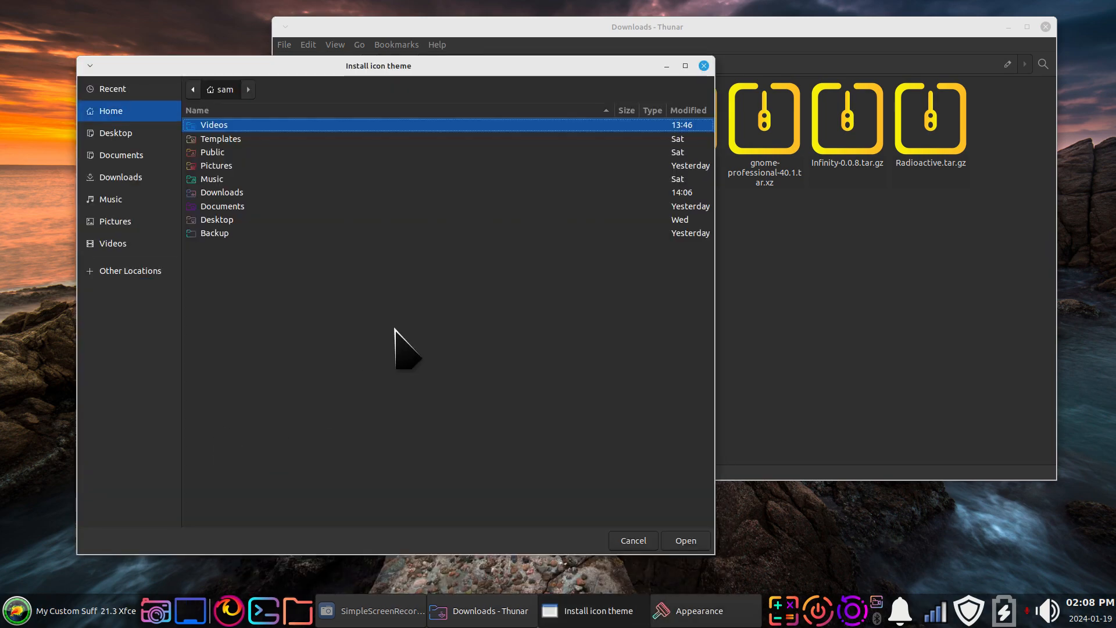
pyautogui.click(121, 177)
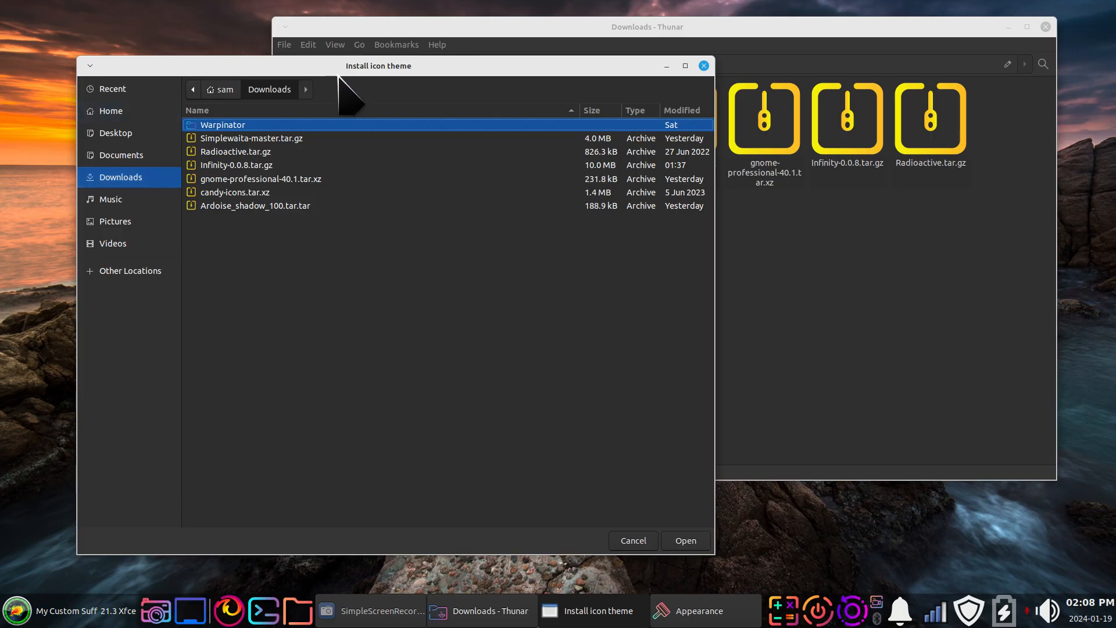
# Step: Compare the chooser's archives with the Downloads folder by moving the chooser aside and minimizing Appearance, and close the chooser without installing anything
pyautogui.moveTo(349, 65); pyautogui.dragTo(589, 210)
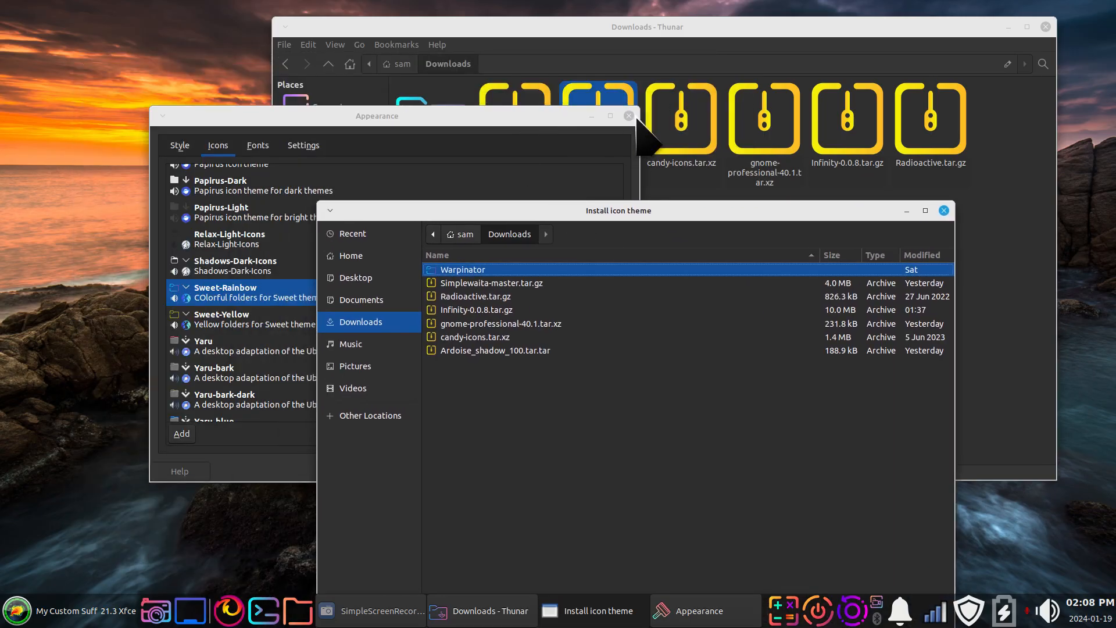
pyautogui.click(592, 116)
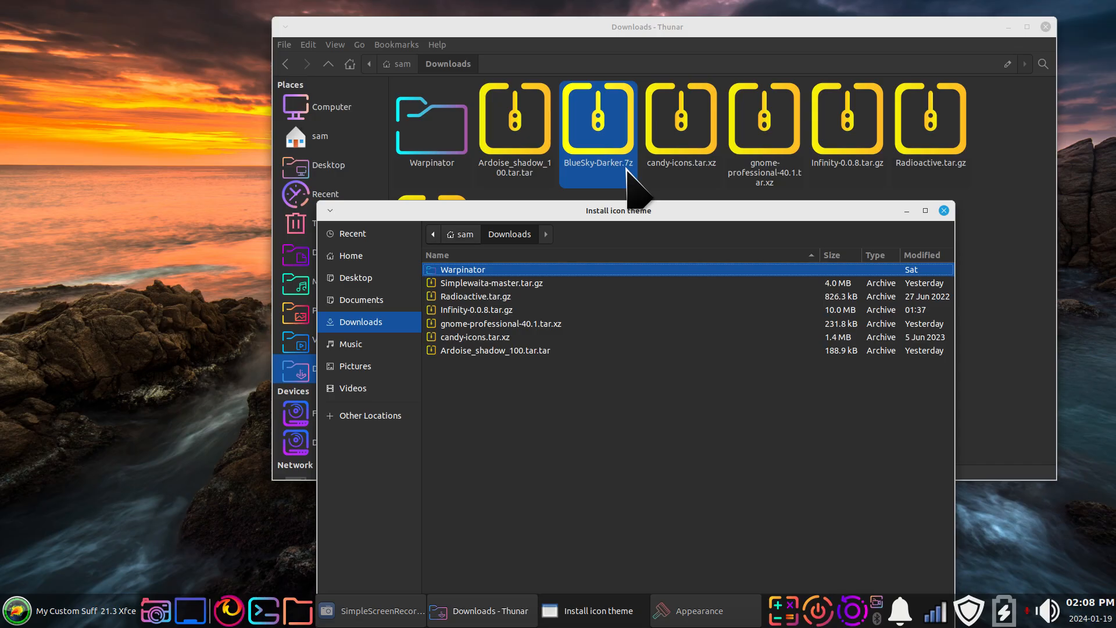
pyautogui.click(944, 211)
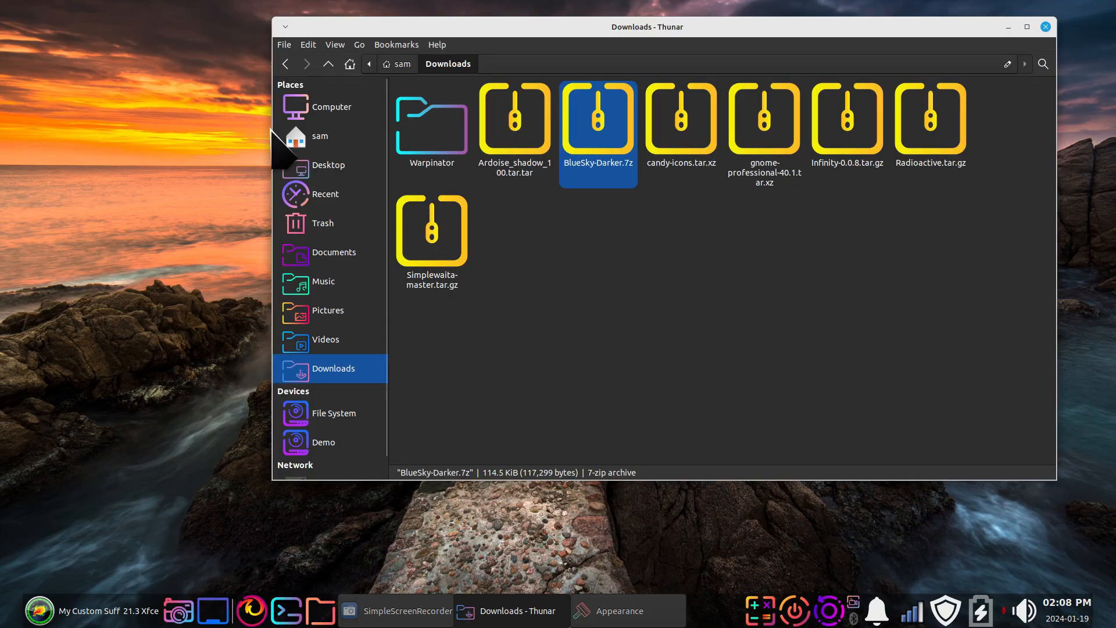
# Step: Look through the .themes and .icons folders in the home folder and close the file manager
pyautogui.click(319, 136)
pyautogui.doubleClick(511, 233)
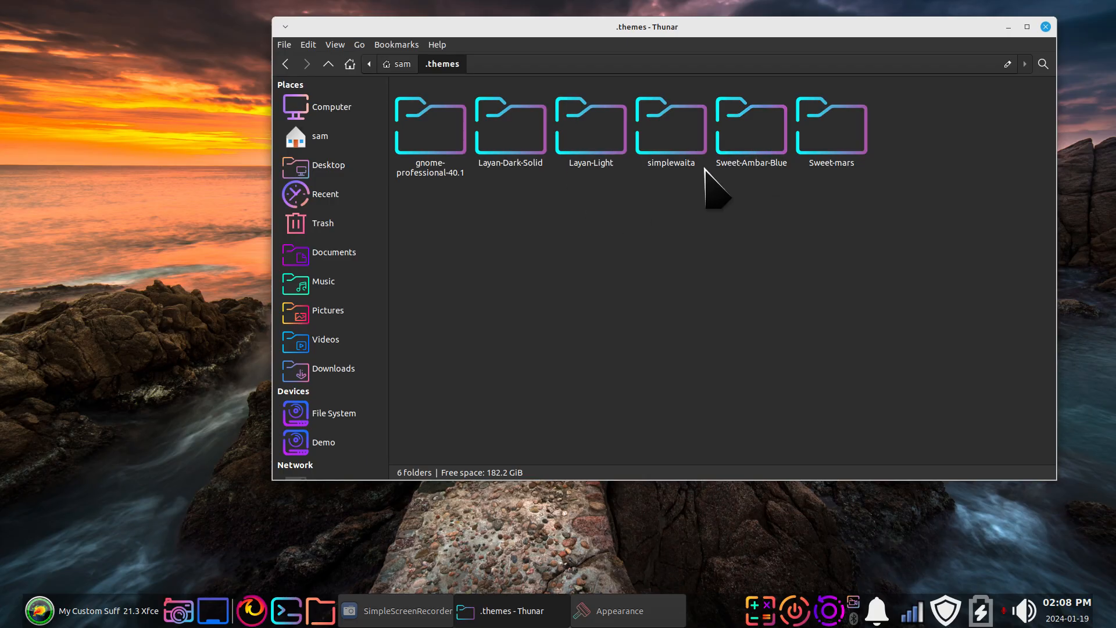
pyautogui.click(401, 63)
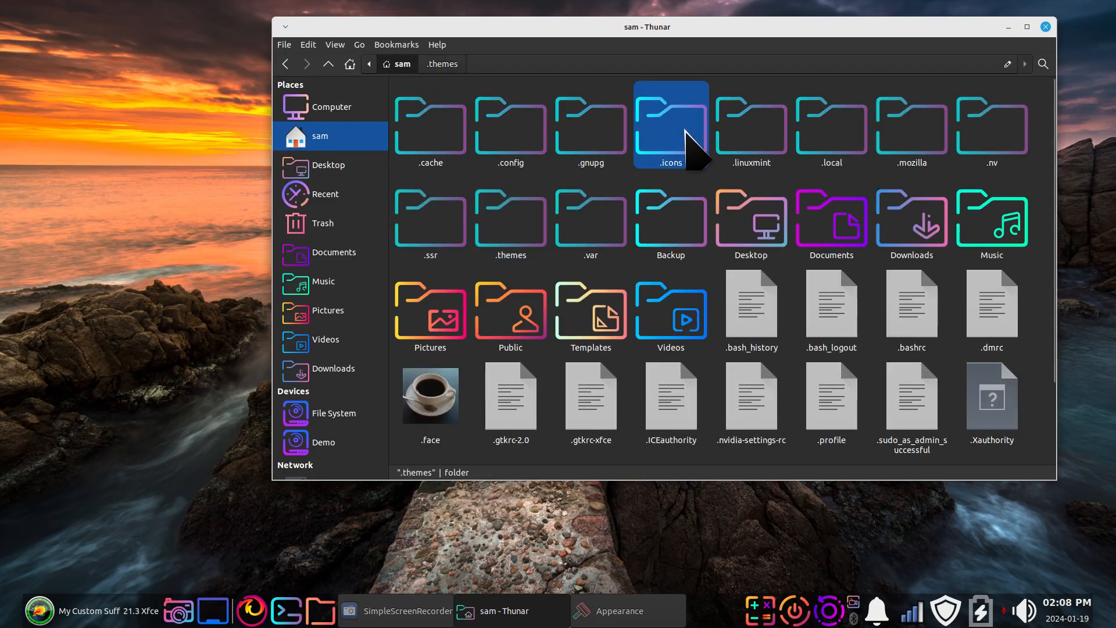
pyautogui.doubleClick(679, 128)
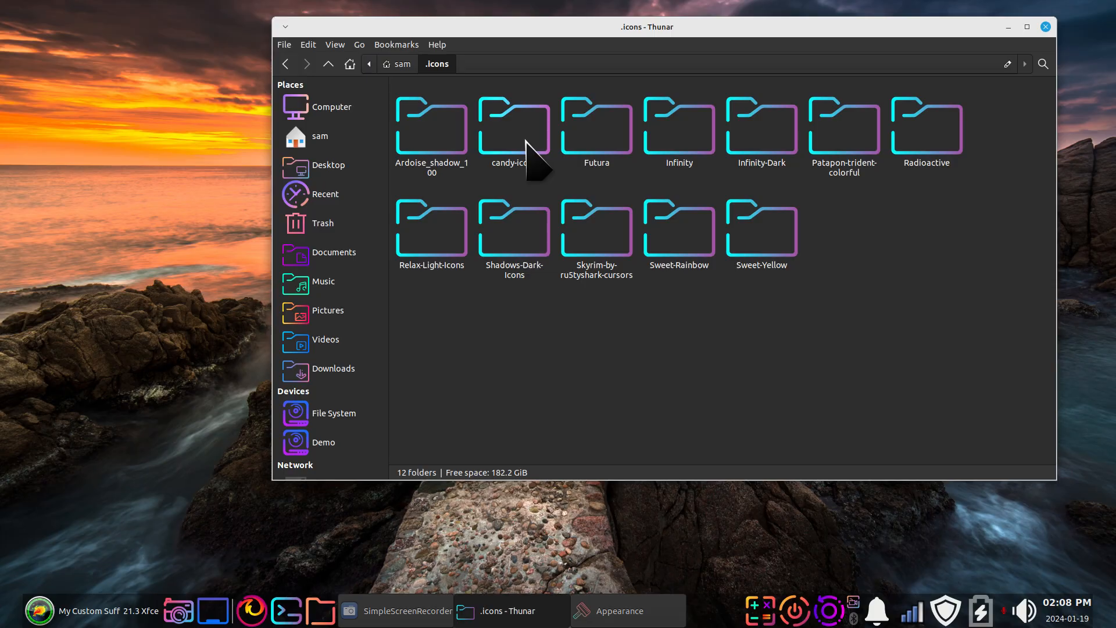
pyautogui.click(1046, 26)
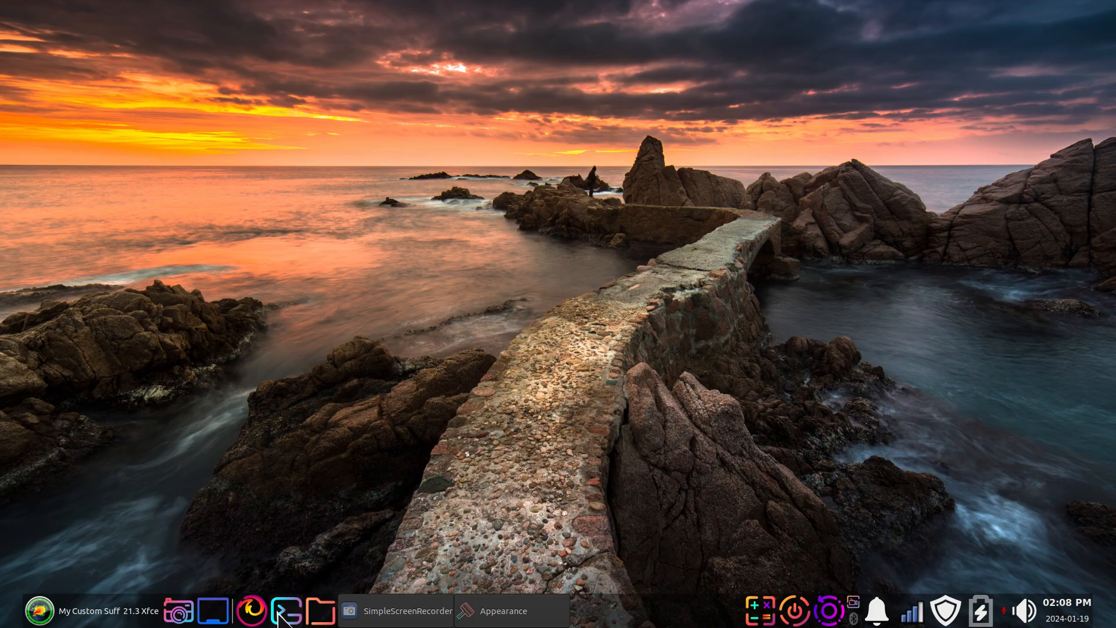
# Step: Open the bookmarked Linux for Seniors YouTube channel in Firefox and look through the links in its About details
pyautogui.click(251, 610)
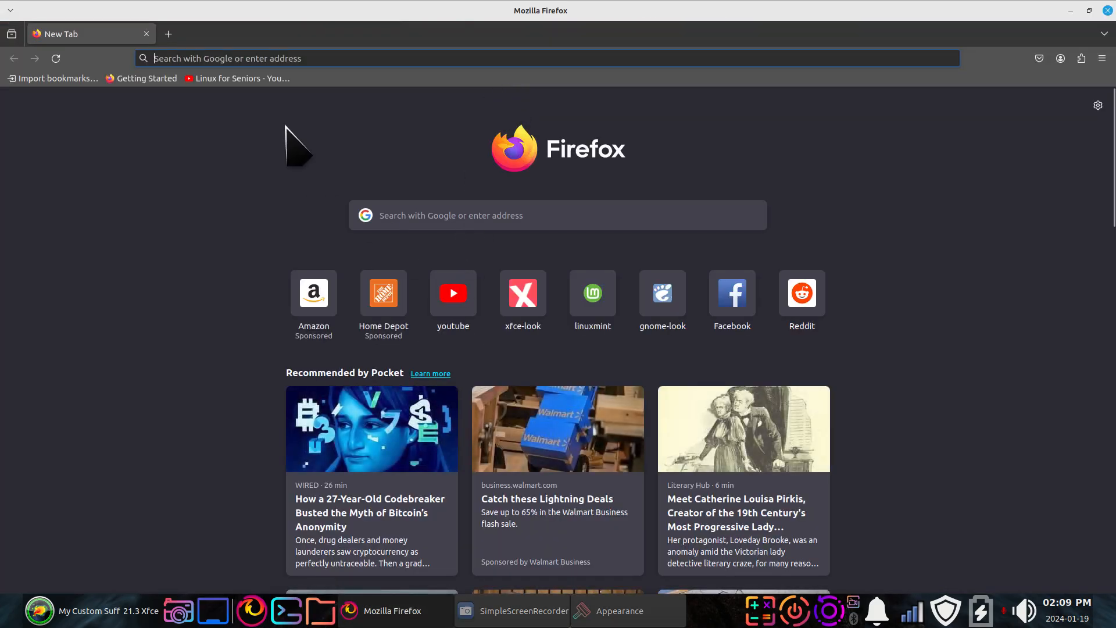
pyautogui.click(241, 79)
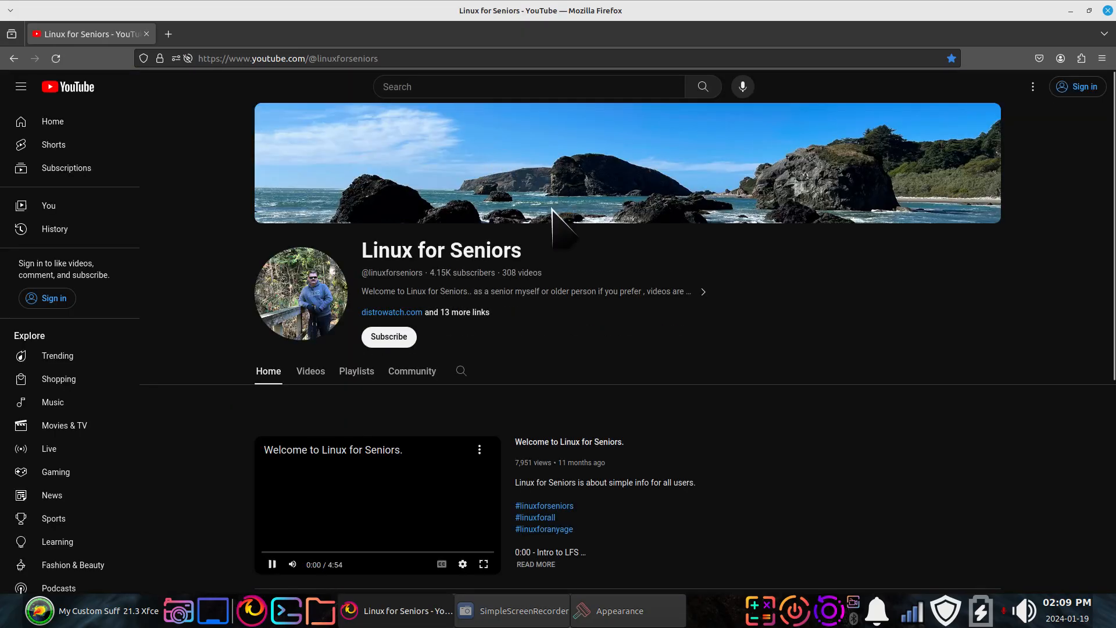
pyautogui.click(471, 313)
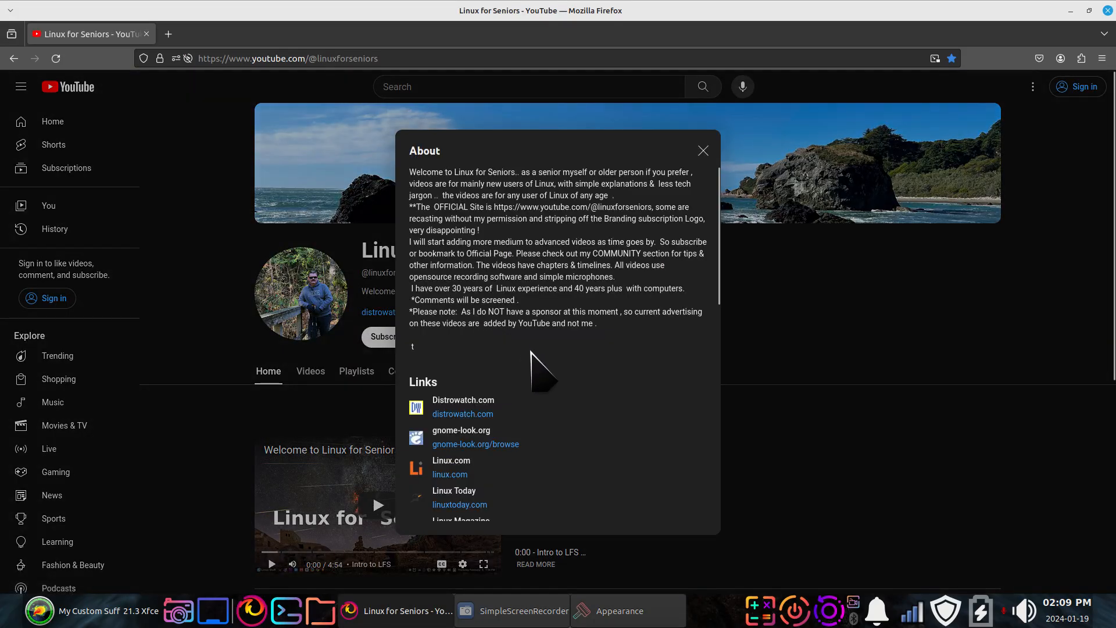
pyautogui.scroll(-5, 531, 349)
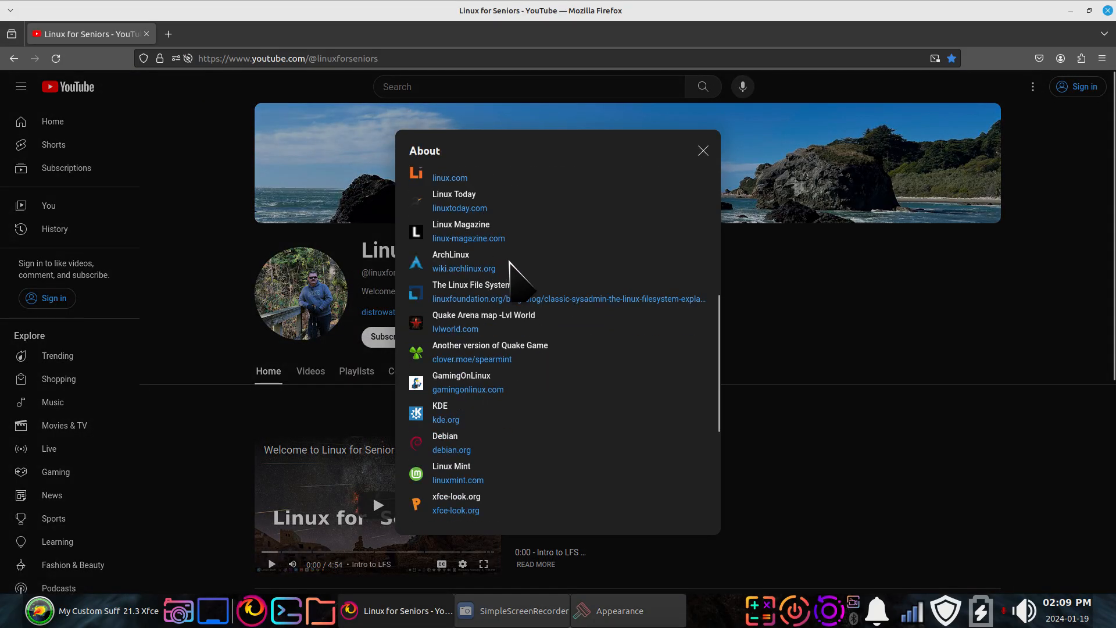
pyautogui.scroll(3, 511, 268)
pyautogui.scroll(-3, 575, 296)
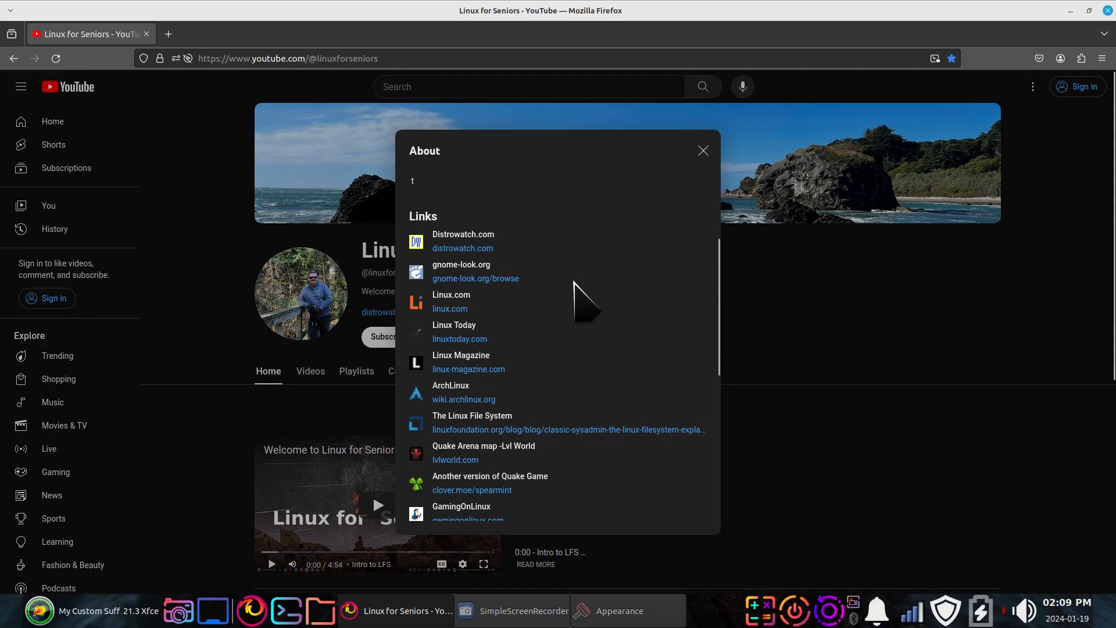
pyautogui.scroll(-2, 575, 283)
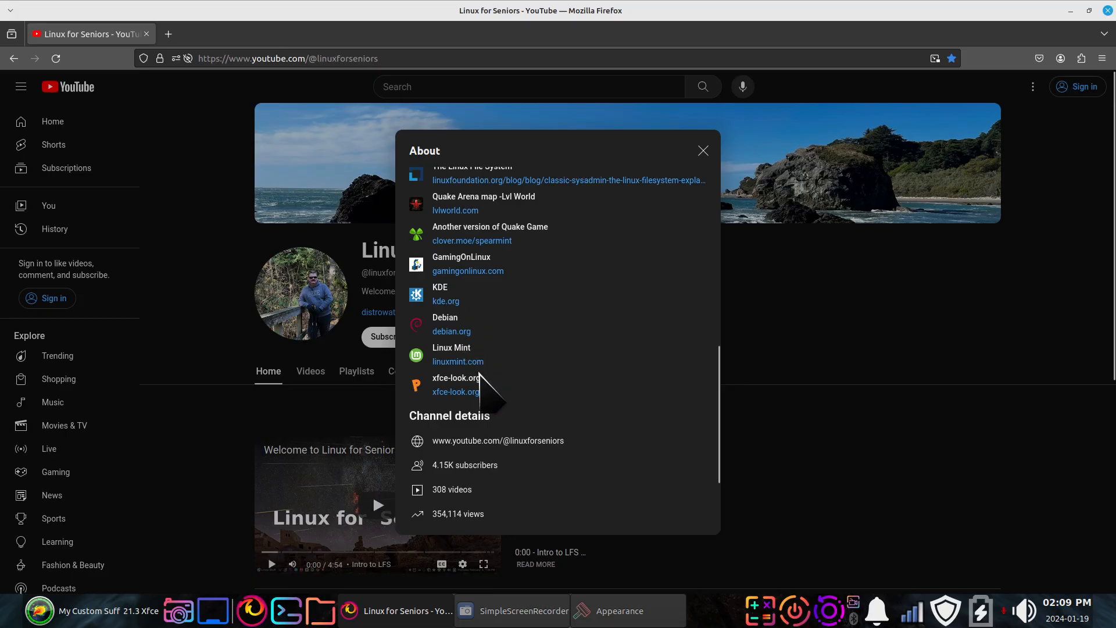
# Step: Follow the channel's xfce-look.org link, view the latest themes page, and unmaximize and close the browser
pyautogui.click(451, 391)
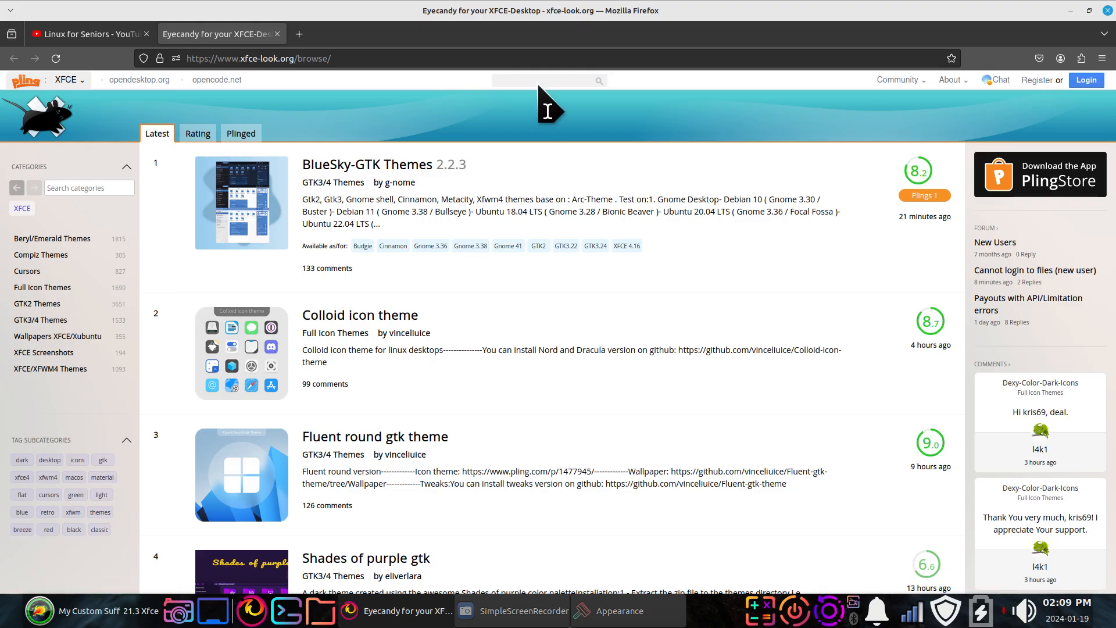
pyautogui.doubleClick(617, 11)
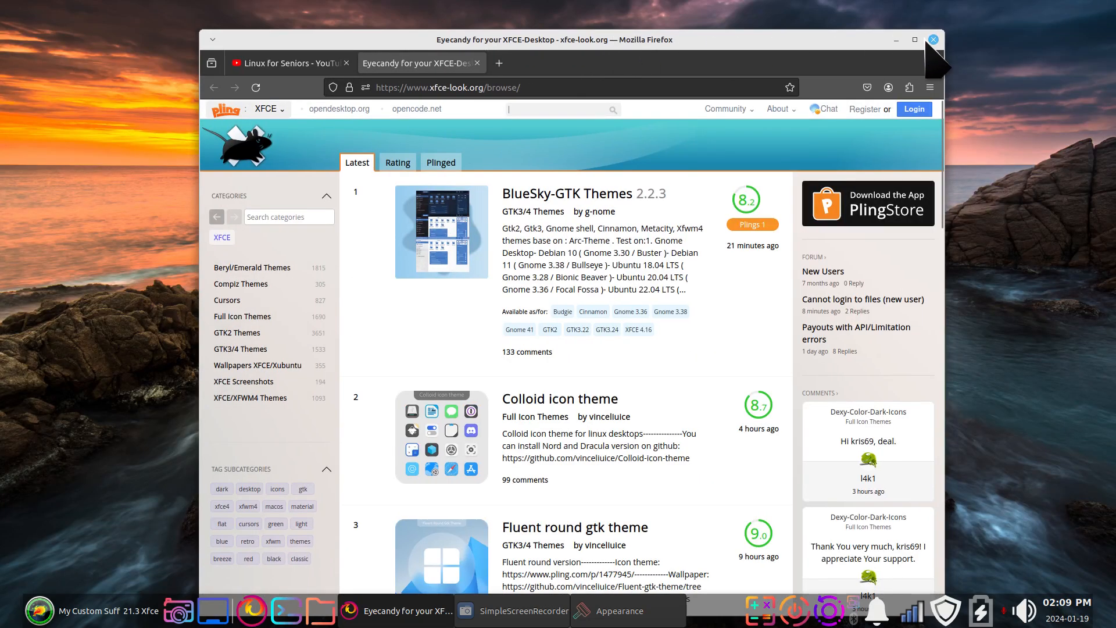
pyautogui.click(933, 40)
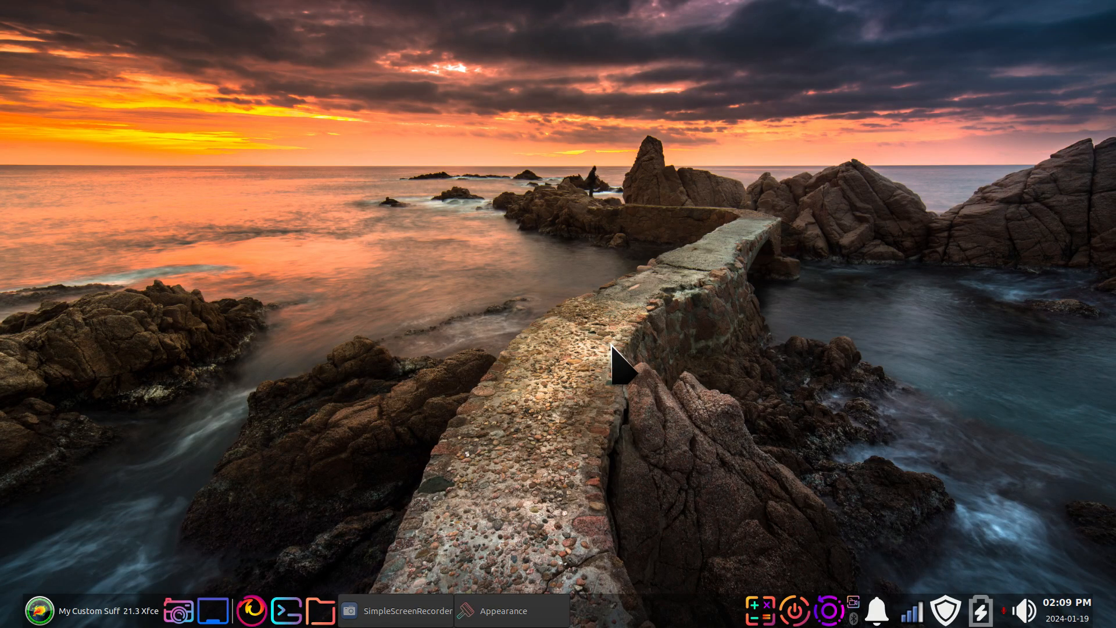